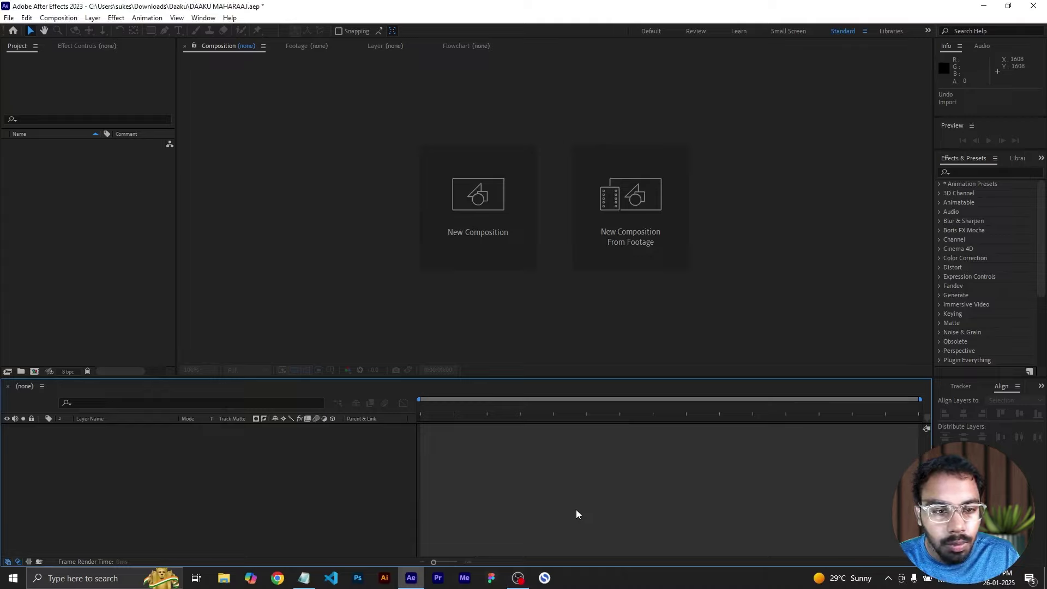
- Import the bg, Fg and letter texture images from the Daaku folder into the project
double_click(103, 200)
left_click(180, 122)
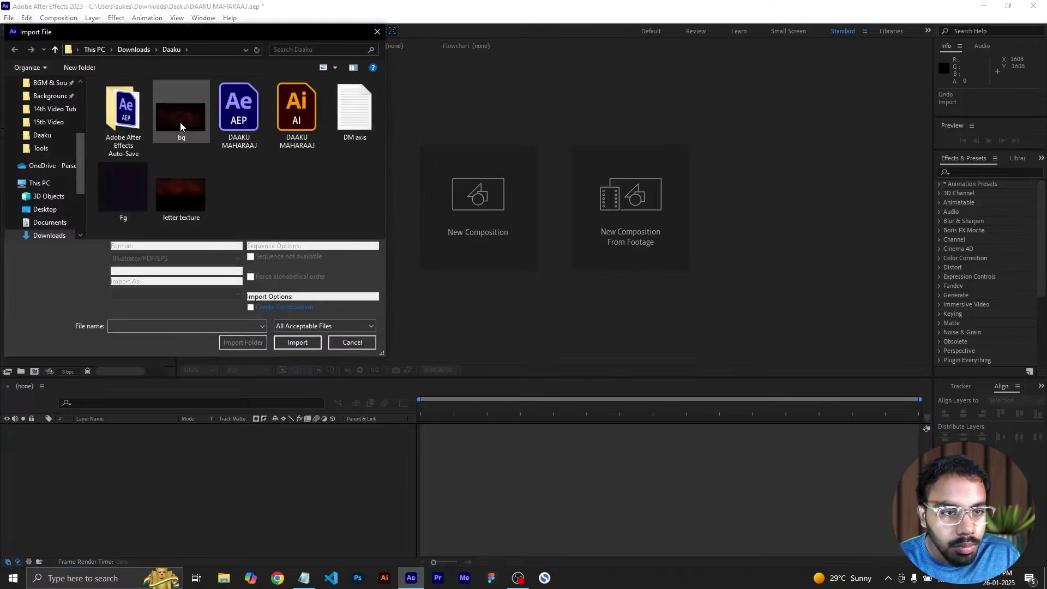
left_click(182, 192, "ctrl")
left_click(298, 334)
- Import the DAAKU MAHARAAJ Illustrator file as a composition with its separate letter layers
double_click(77, 261)
left_click(297, 115)
left_click(148, 294)
left_click(147, 316)
left_click(299, 340)
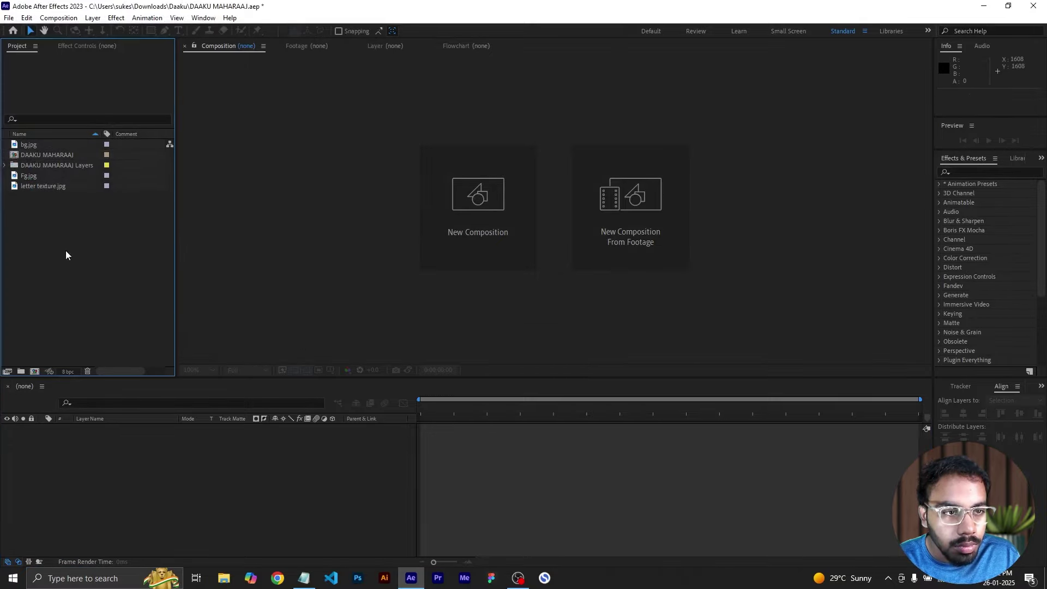
- Create a 1920 x 1080, 60 fps composition named Daaku Maharaj MAIN
left_click(34, 370)
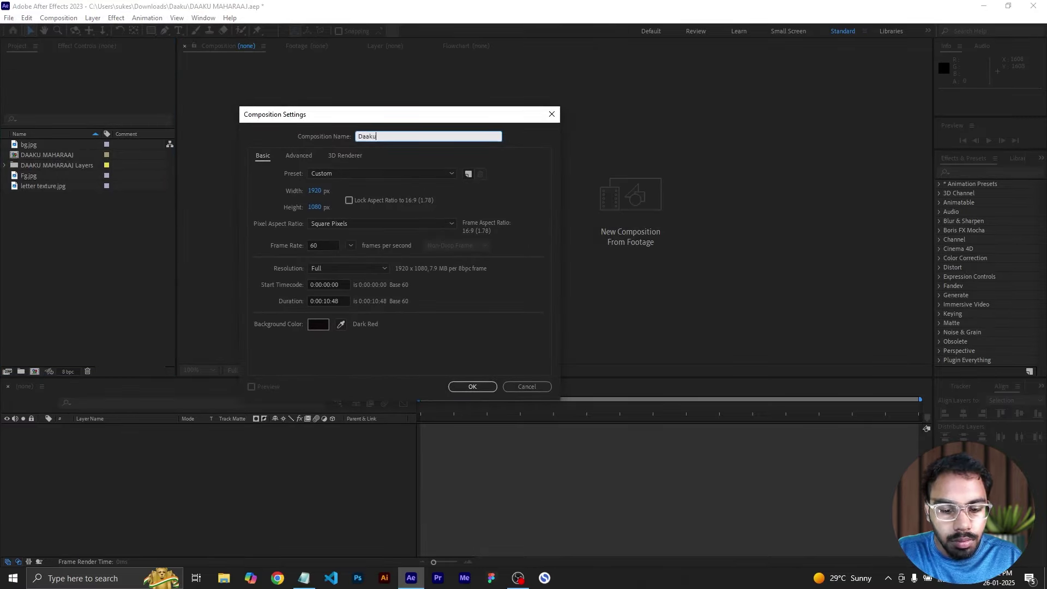
type("Daaku Maharaj MAIN")
key("Return")
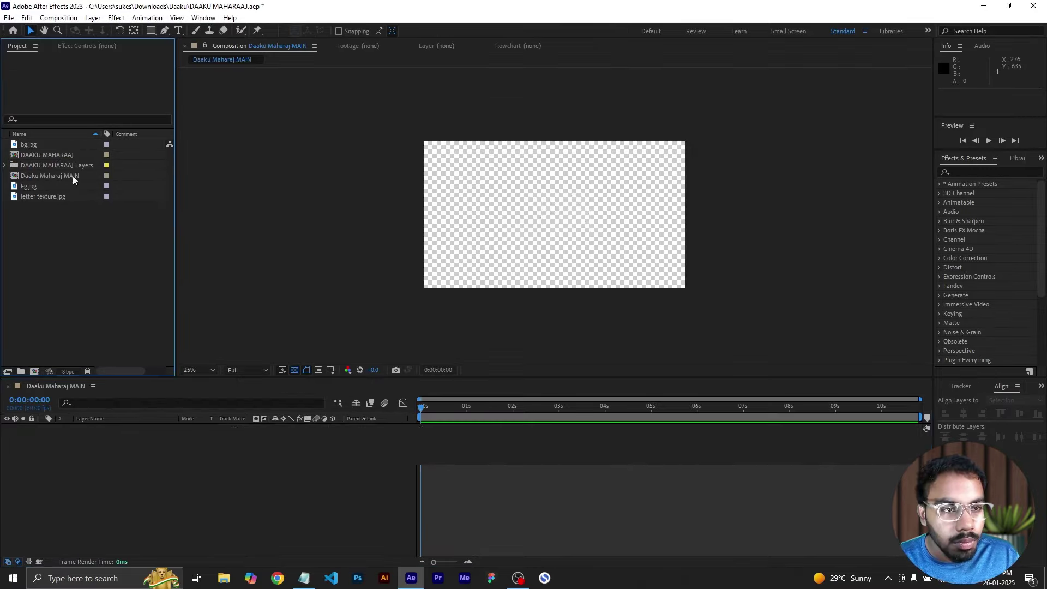
- Copy all six letter layers from the DAAKU MAHARAAJ composition into Daaku Maharaj MAIN
left_click(71, 152)
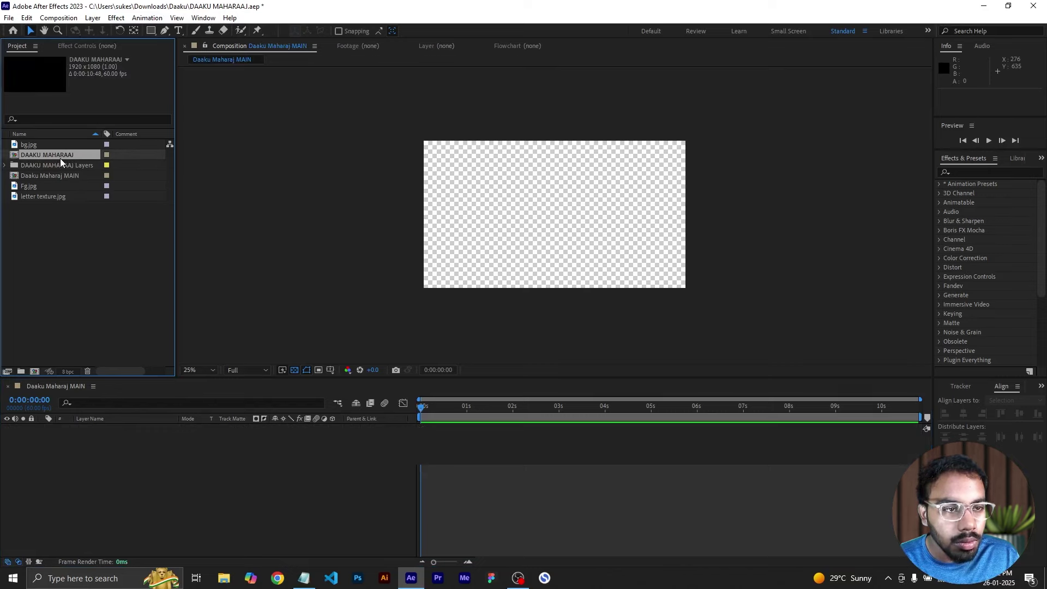
double_click(60, 158)
left_click(119, 430)
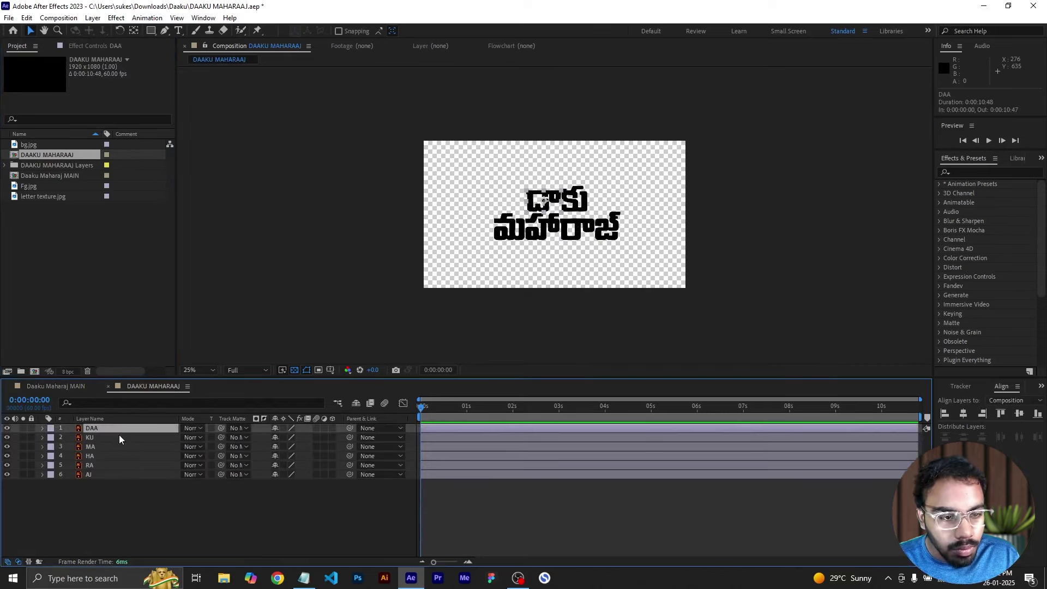
key("ctrl+a")
key("ctrl+c")
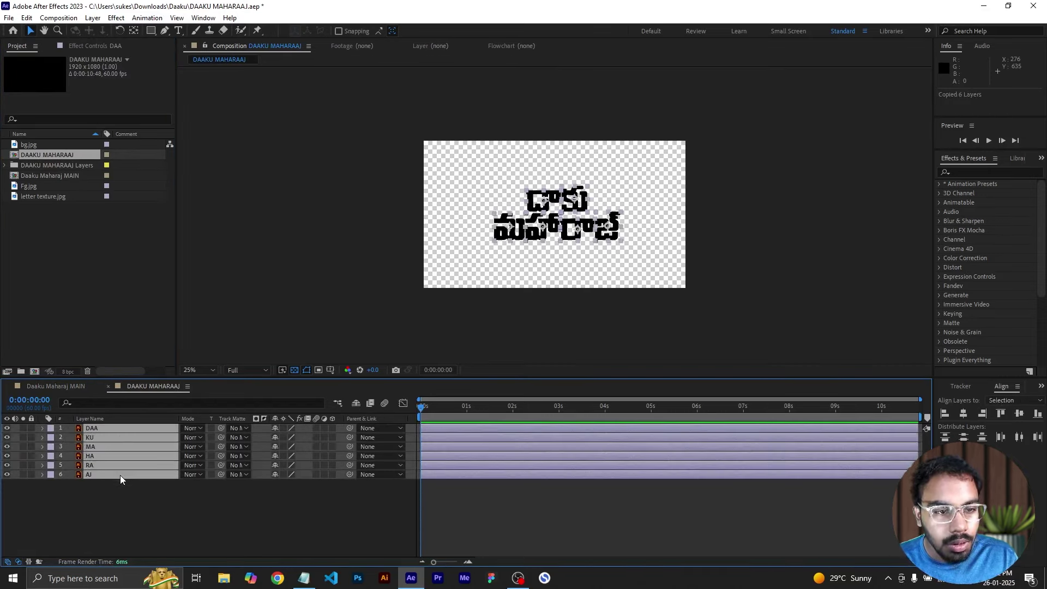
left_click(73, 388)
key("ctrl+v")
- Create shapes from all six pasted vector letter layers
left_click_drag(112, 513, 122, 424)
right_click(123, 424)
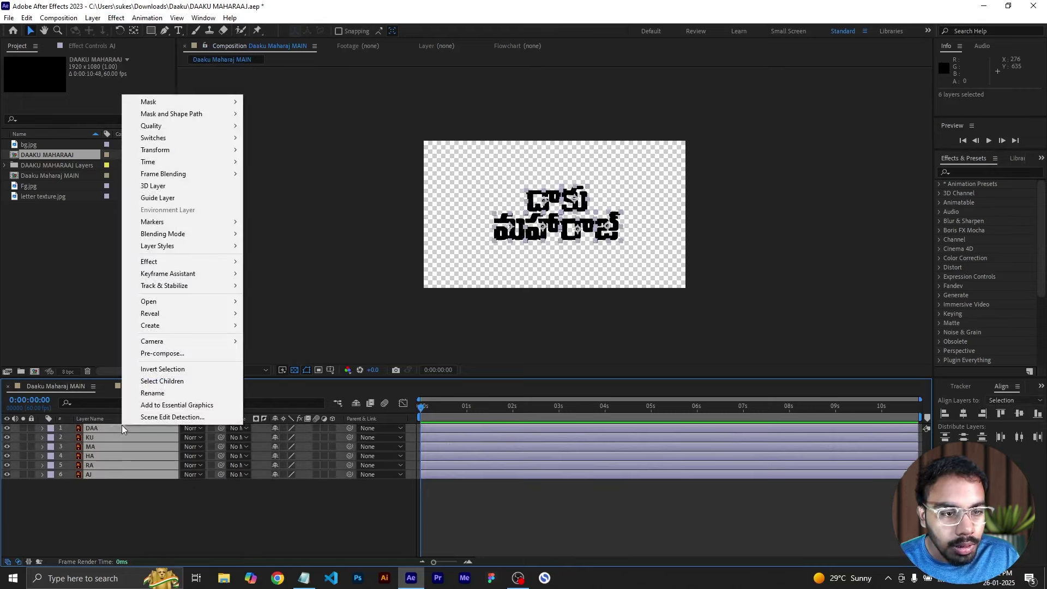
mouse_move(175, 331)
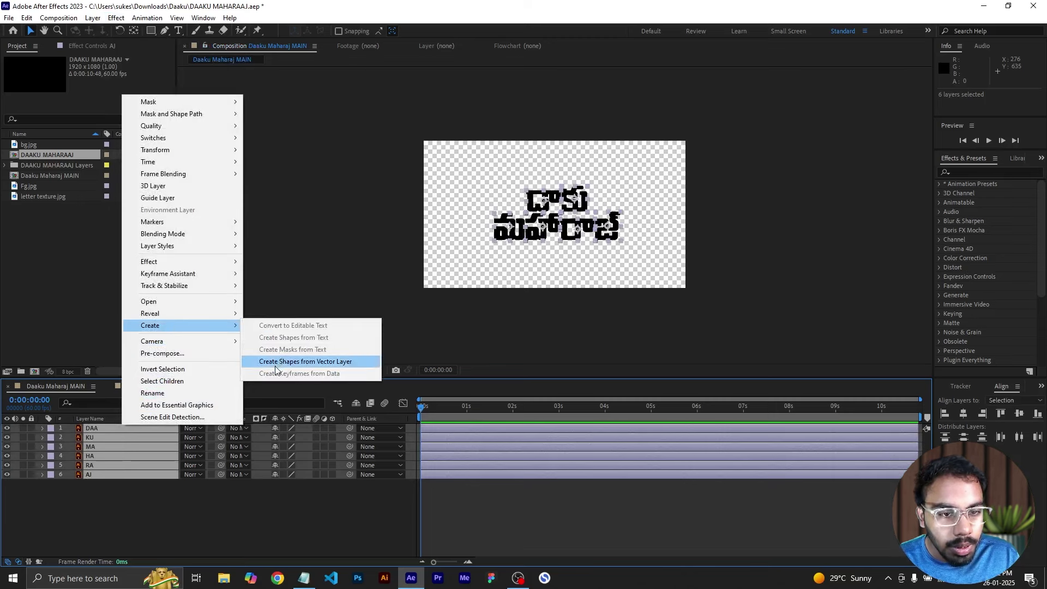
left_click(278, 363)
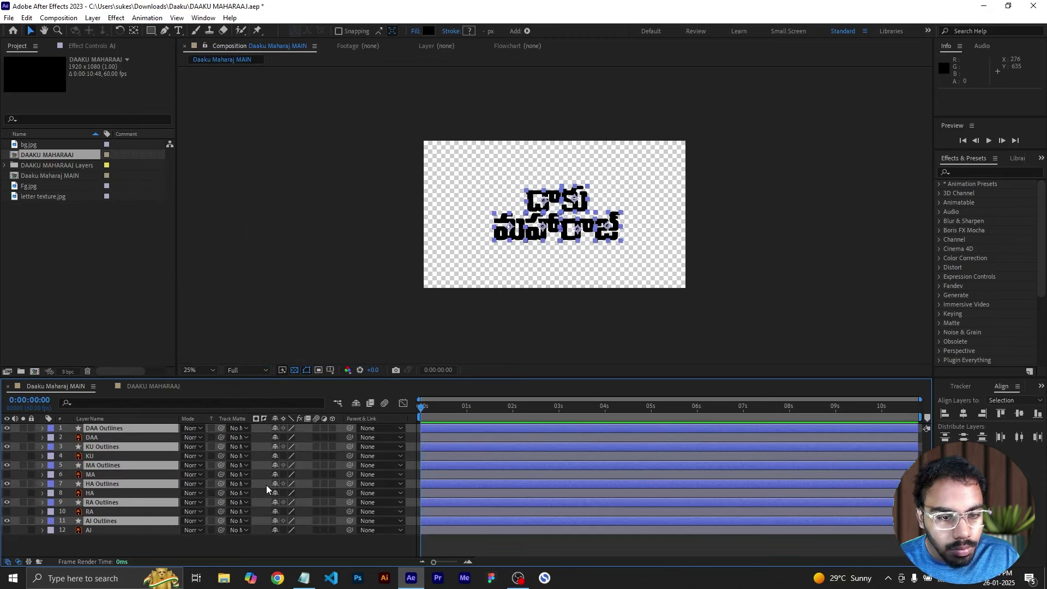
- Mark the six original vector letter layers as shy and hide them, keeping all six Outlines layers listed in the timeline
left_click(356, 403)
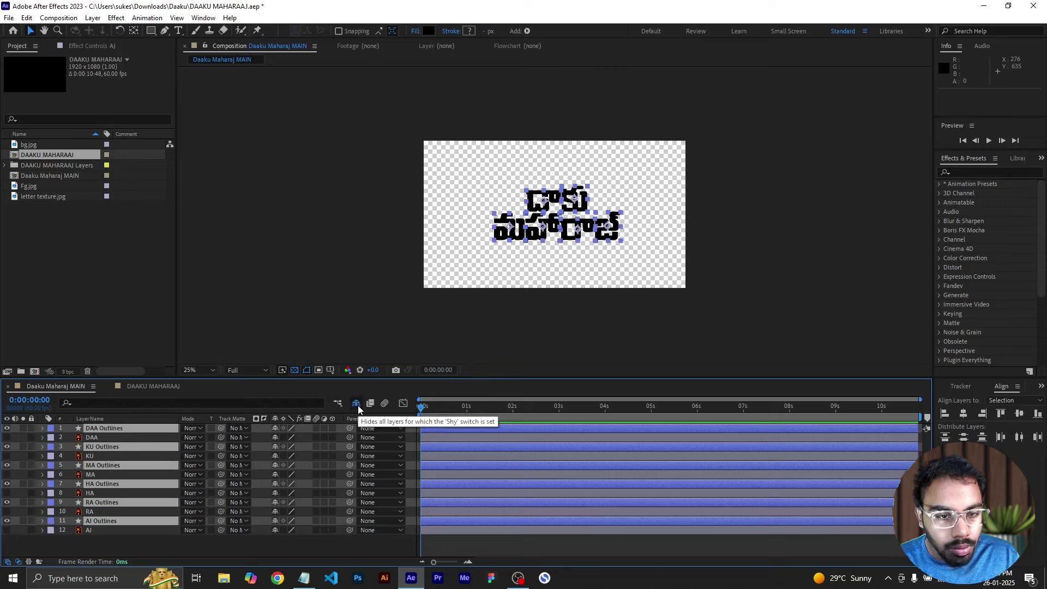
left_click(113, 548)
left_click(98, 530)
left_click(92, 512, "ctrl")
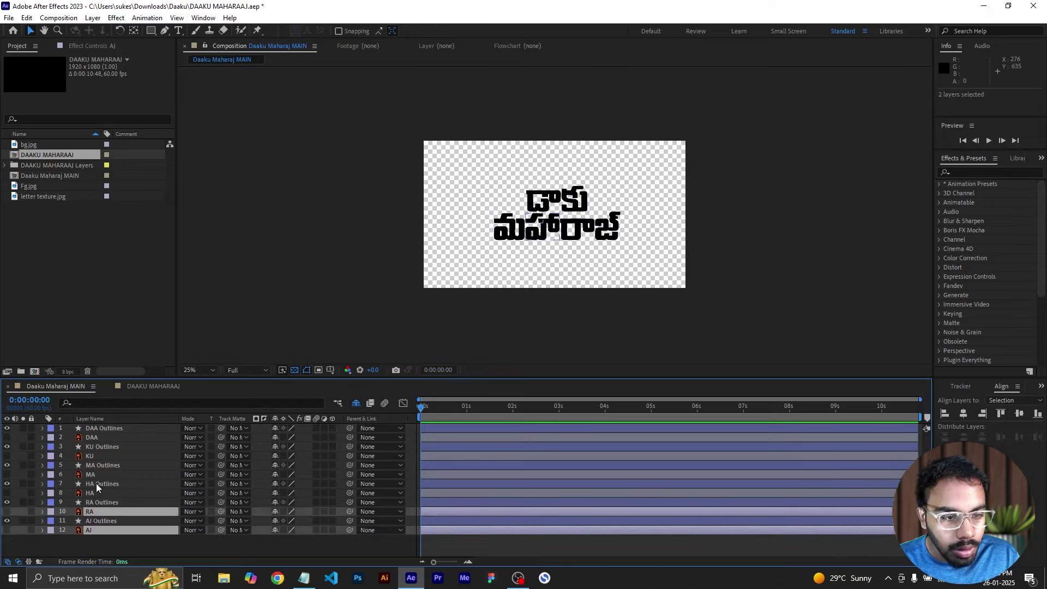
left_click(96, 474, "ctrl")
left_click(91, 494, "ctrl")
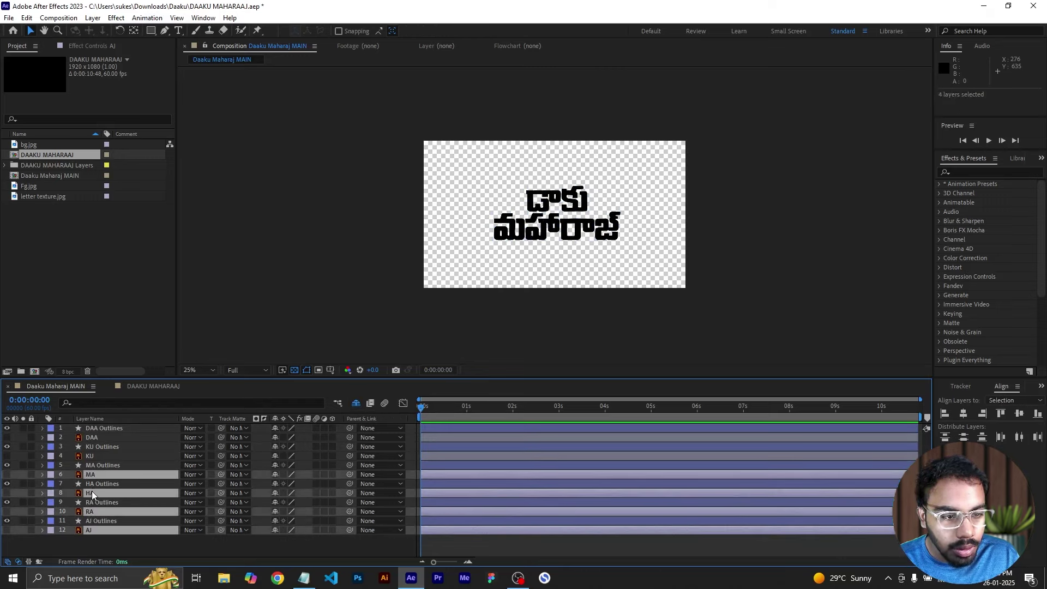
left_click(93, 456, "ctrl")
left_click(99, 437, "ctrl")
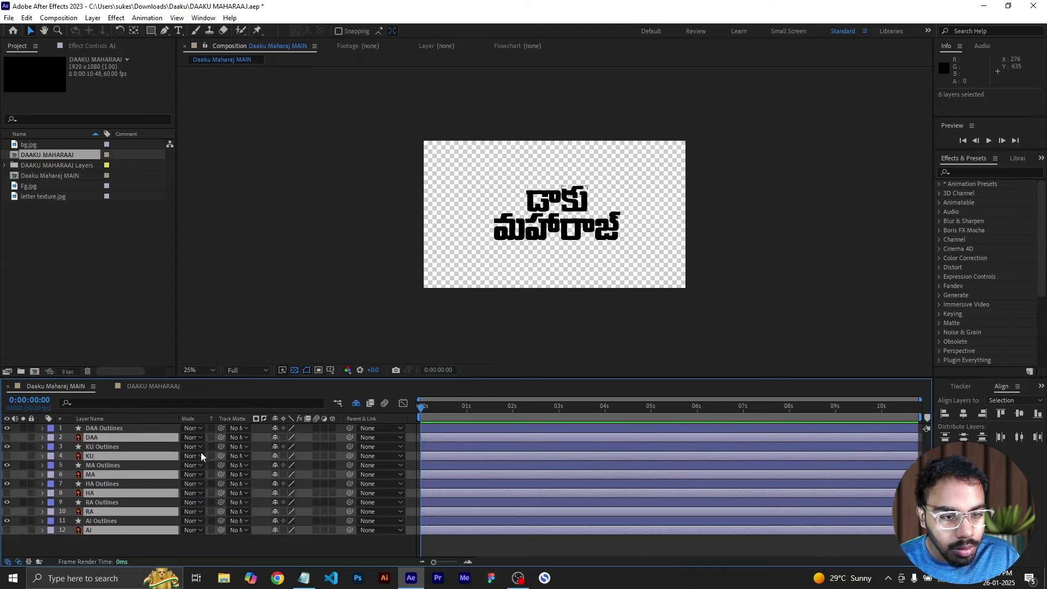
left_click(275, 447)
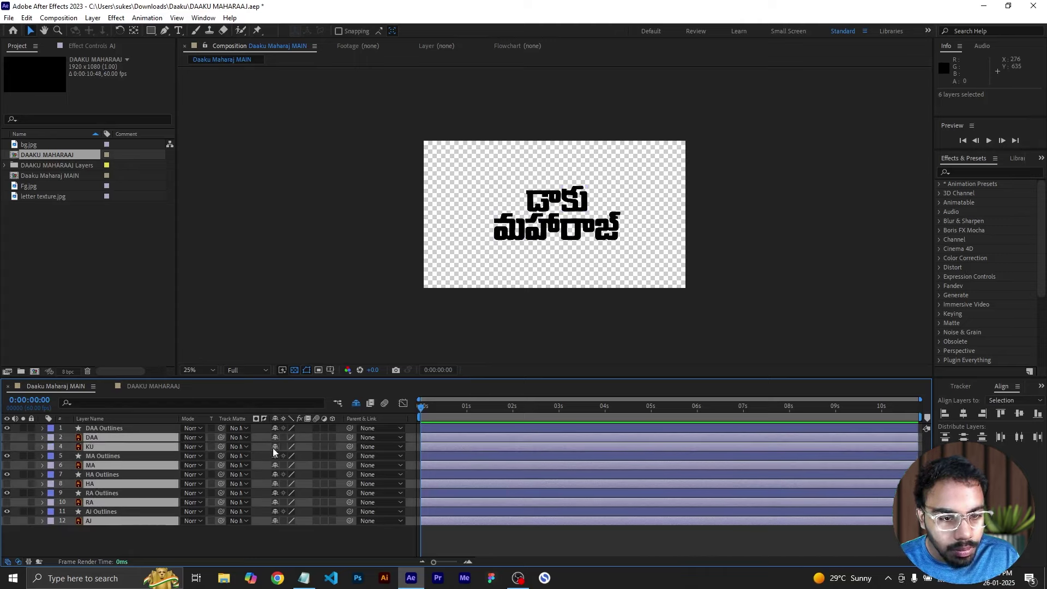
left_click(276, 437)
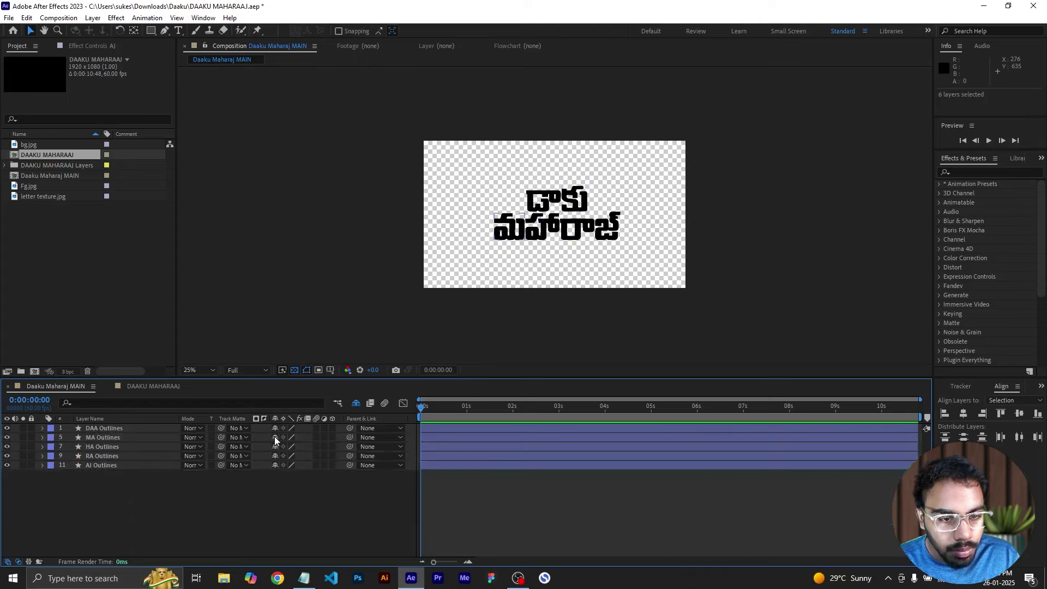
left_click(223, 493)
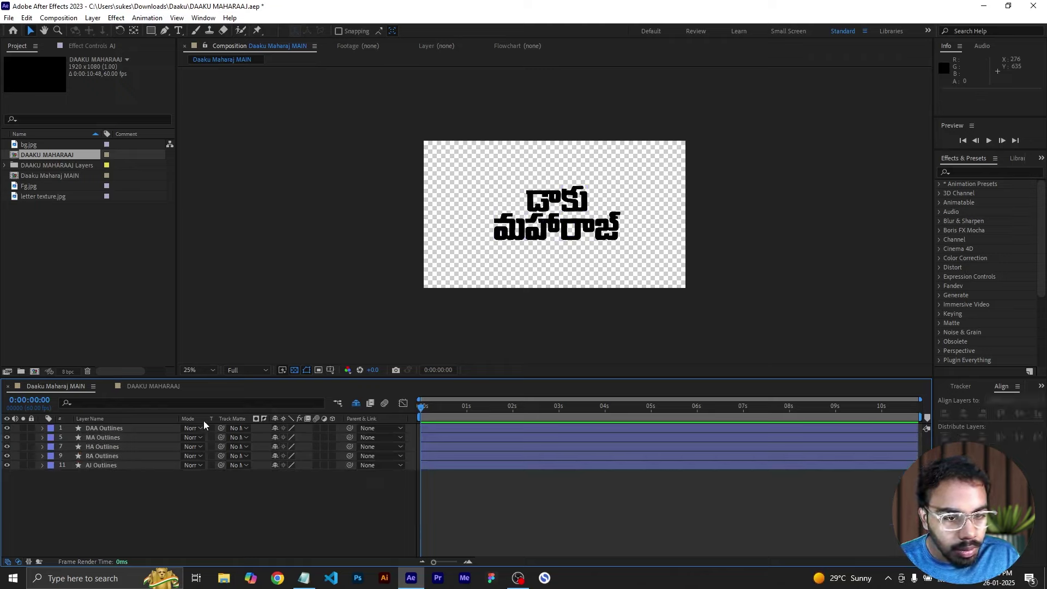
left_click(358, 404)
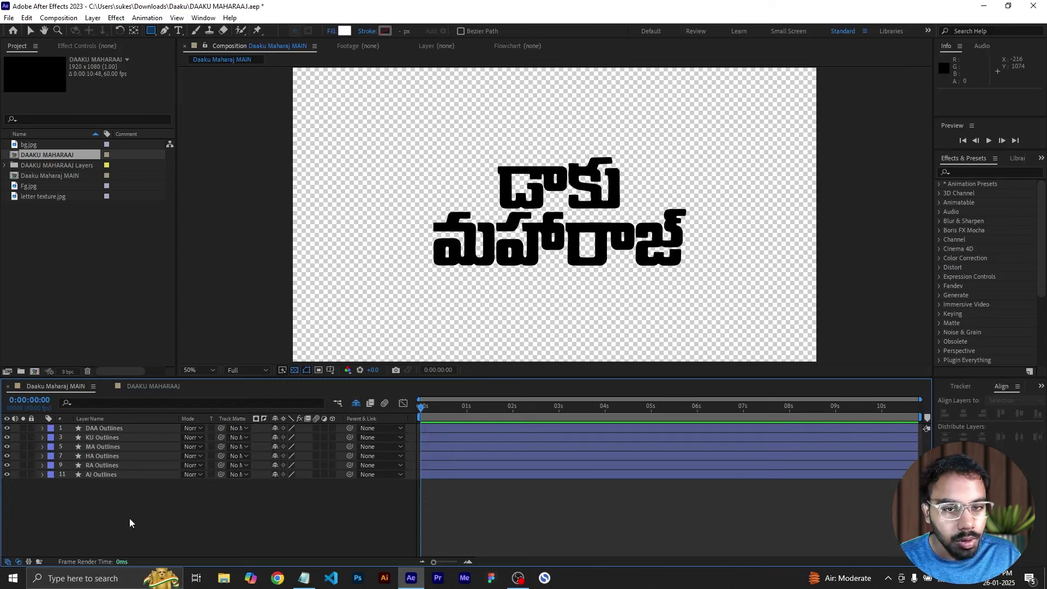
- Create a black 1920 x 1080 solid layer named Saber
right_click(129, 518)
mouse_move(188, 390)
left_click(300, 414)
type("Saber")
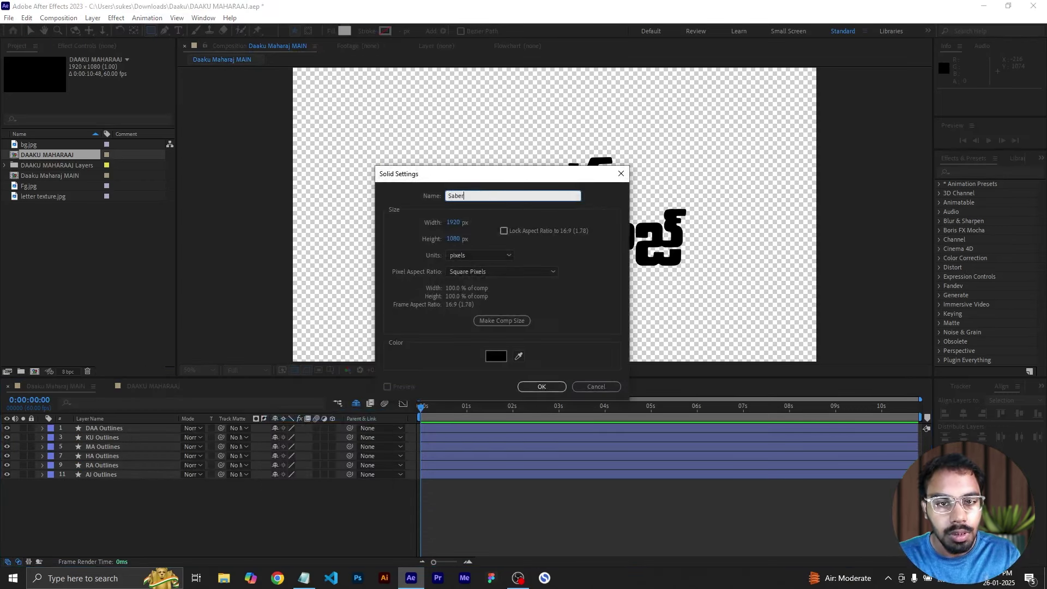
key("Return")
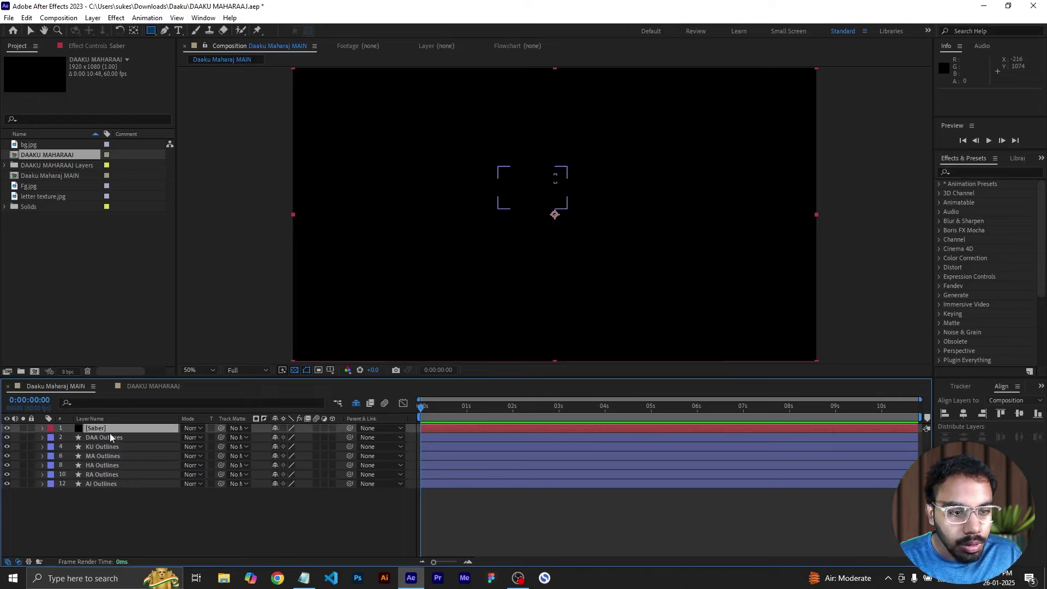
- Duplicate the Saber solid five times, giving one solid per letter
key("ctrl+d")
key("ctrl+d")
key("ctrl+d")
key("ctrl+d")
key("ctrl+d")
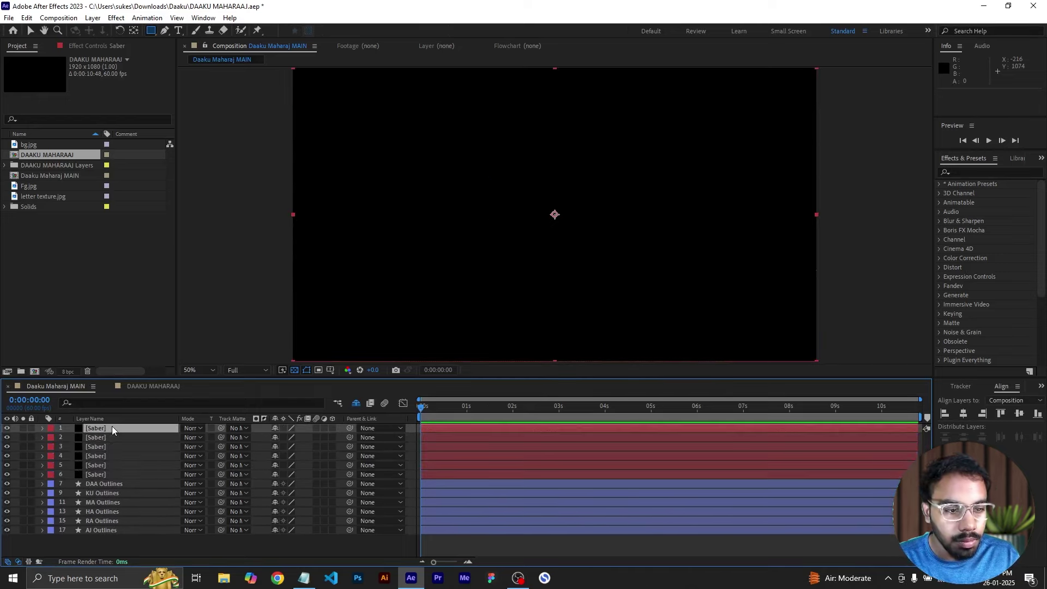
- Rename the first three Saber solids as DAA Saber, KU Saber and MAA Saber
right_click(110, 428)
left_click(154, 395)
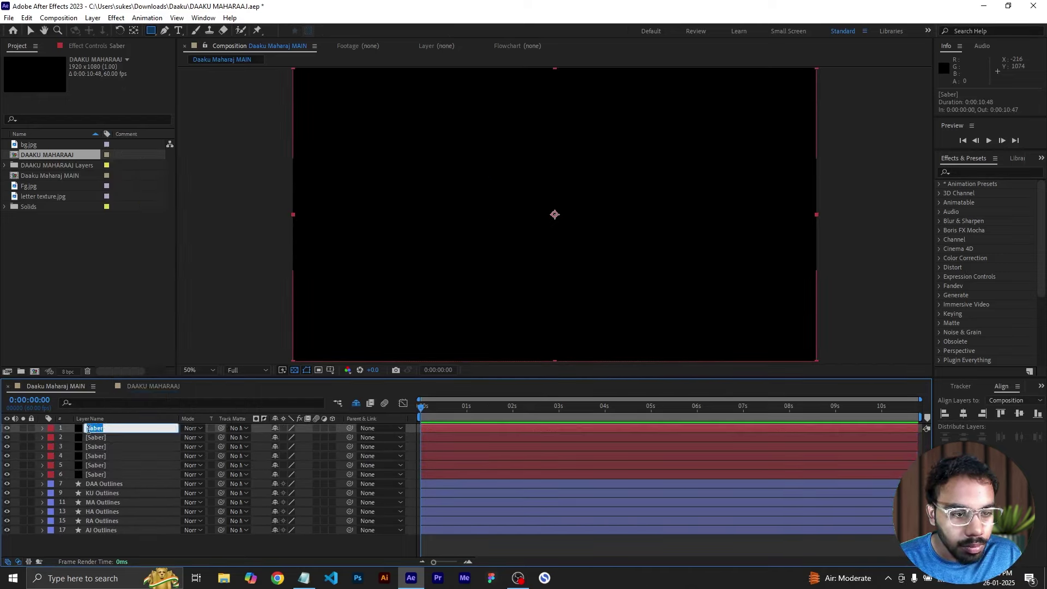
right_click(86, 438)
left_click(97, 432)
type("KU Saber")
right_click(103, 450)
left_click(109, 451)
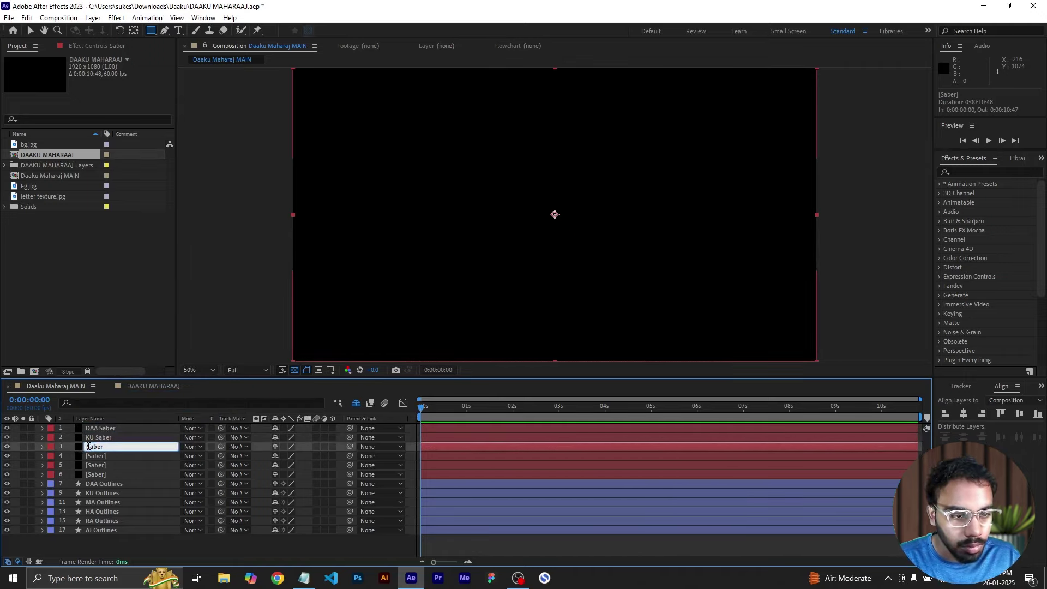
- Rename the remaining three Saber solids as HA Saber, RA Saber and AJ Saber
right_click(92, 457)
left_click(135, 425)
type("HA")
right_click(99, 467)
left_click(140, 435)
type("RA")
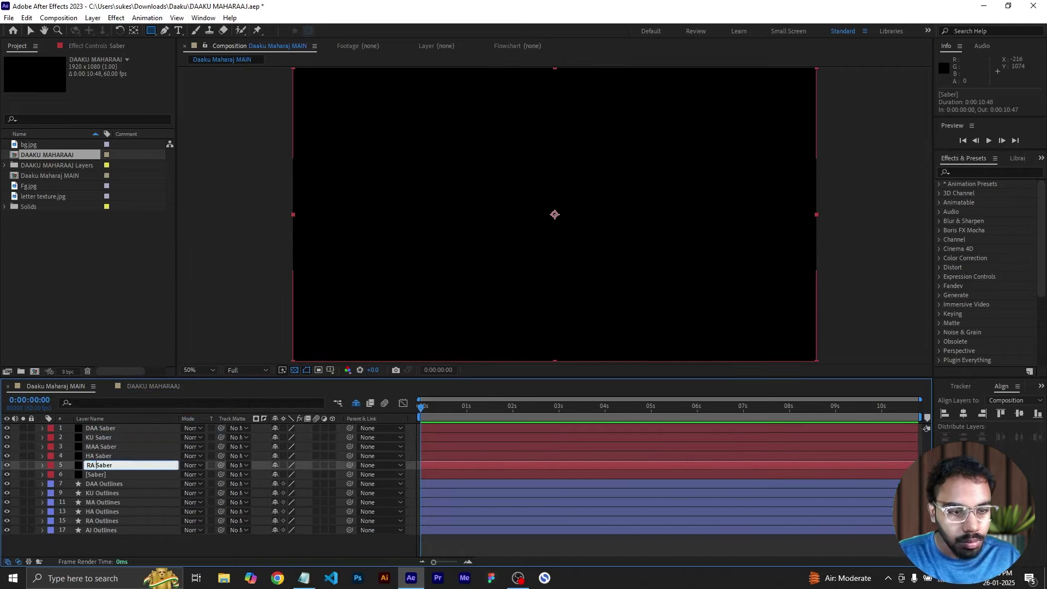
right_click(93, 474)
left_click(137, 443)
type("AJ Saber")
left_click(103, 546)
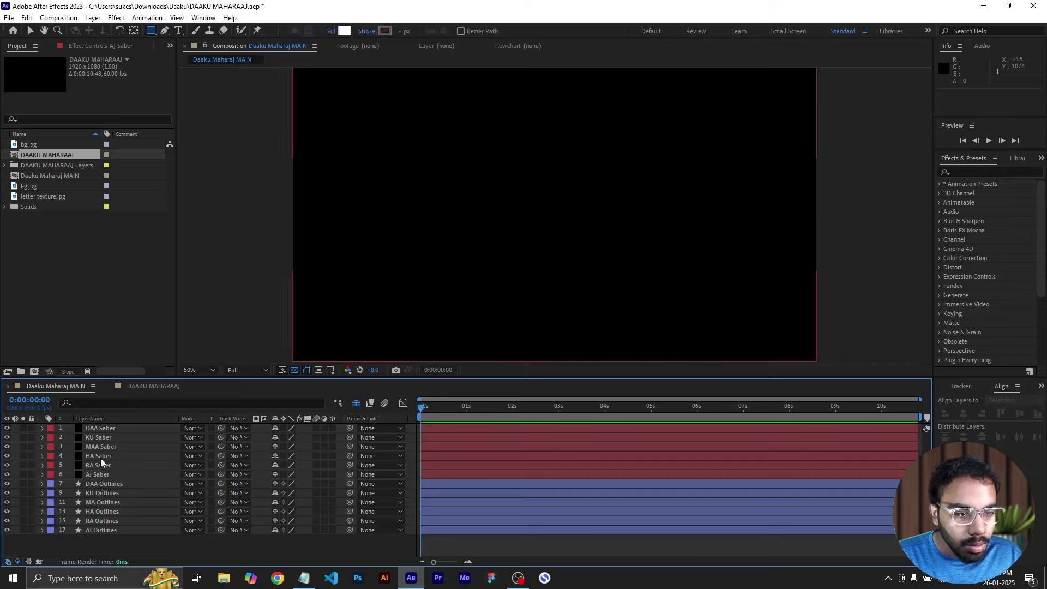
- Turn off the visibility of the KU, MAA, HA, RA and AJ Saber layers, leaving DAA Saber visible
left_click(106, 437)
left_click(100, 475)
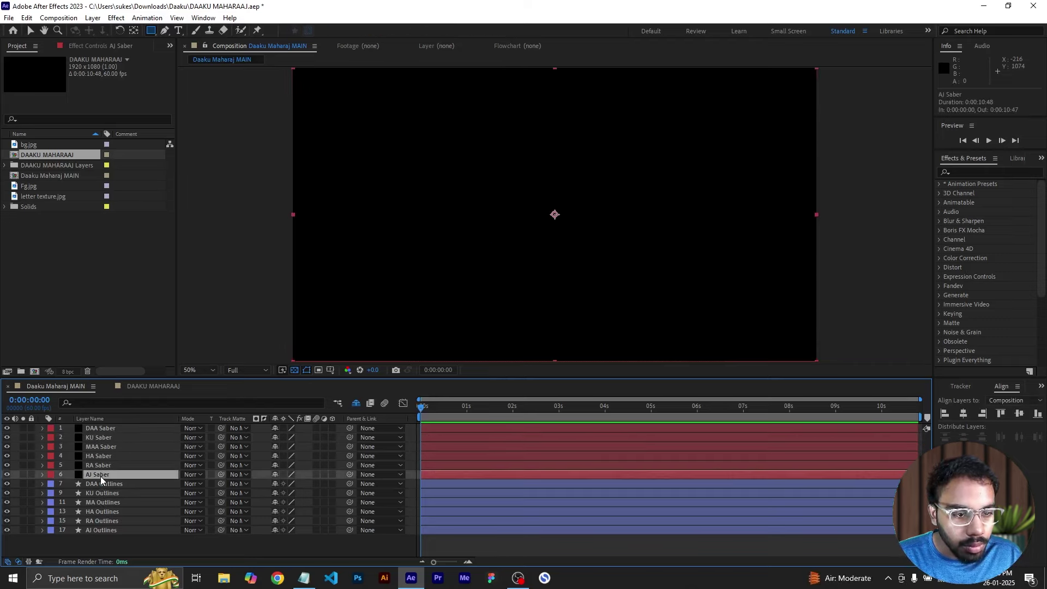
left_click(105, 437, "shift")
left_click(6, 438)
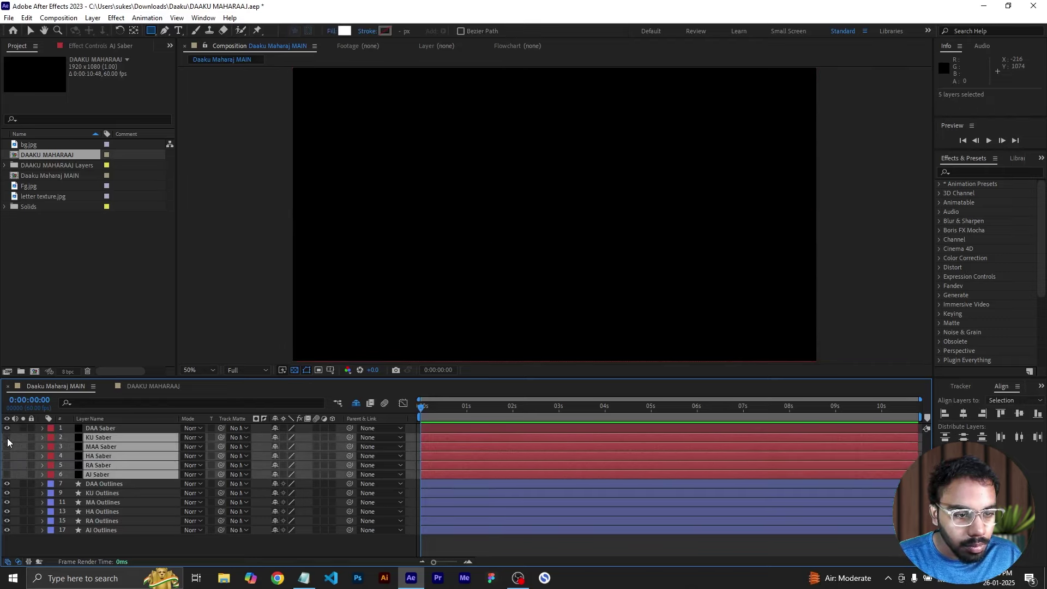
left_click(120, 544)
- Draw two rectangular masks on DAA Saber, about 282 x 346 px and 246 x 318 px, and expand their mask properties
left_click(109, 428)
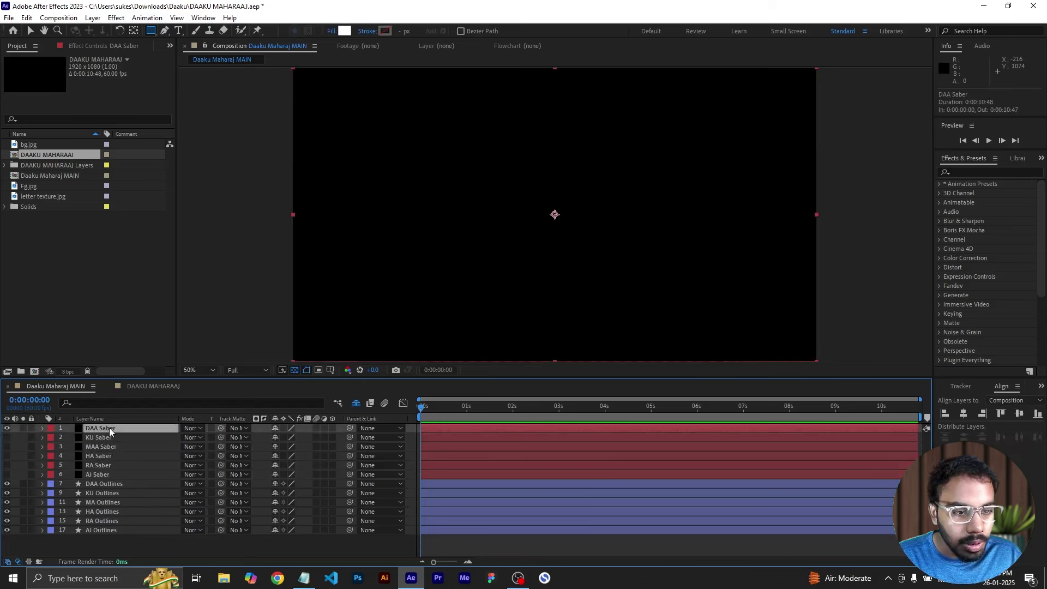
left_click_drag(382, 131, 458, 225)
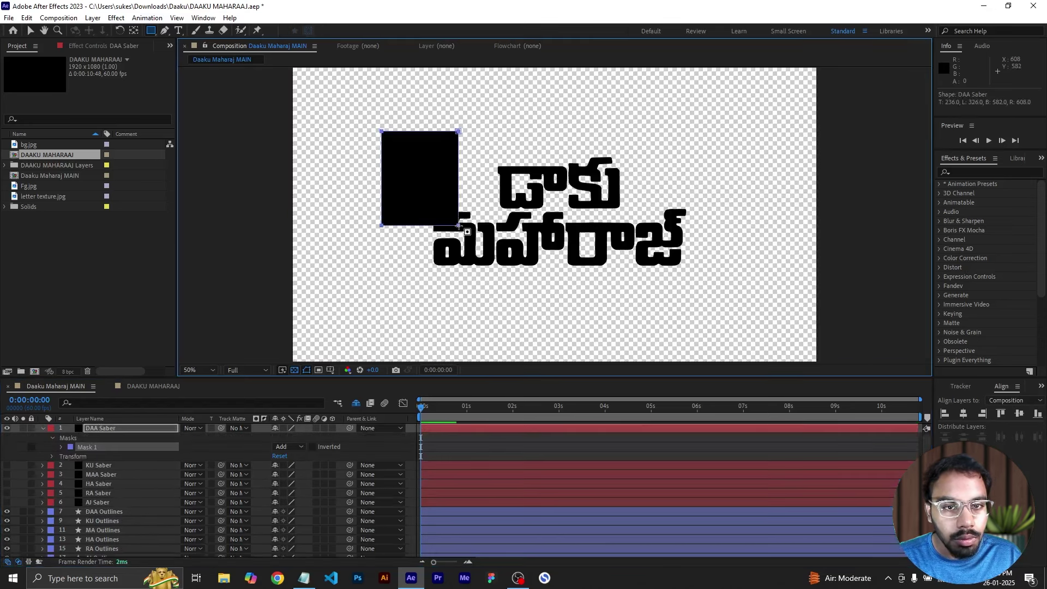
left_click_drag(499, 127, 566, 213)
left_click(61, 456)
scroll(101, 496, "down", 3)
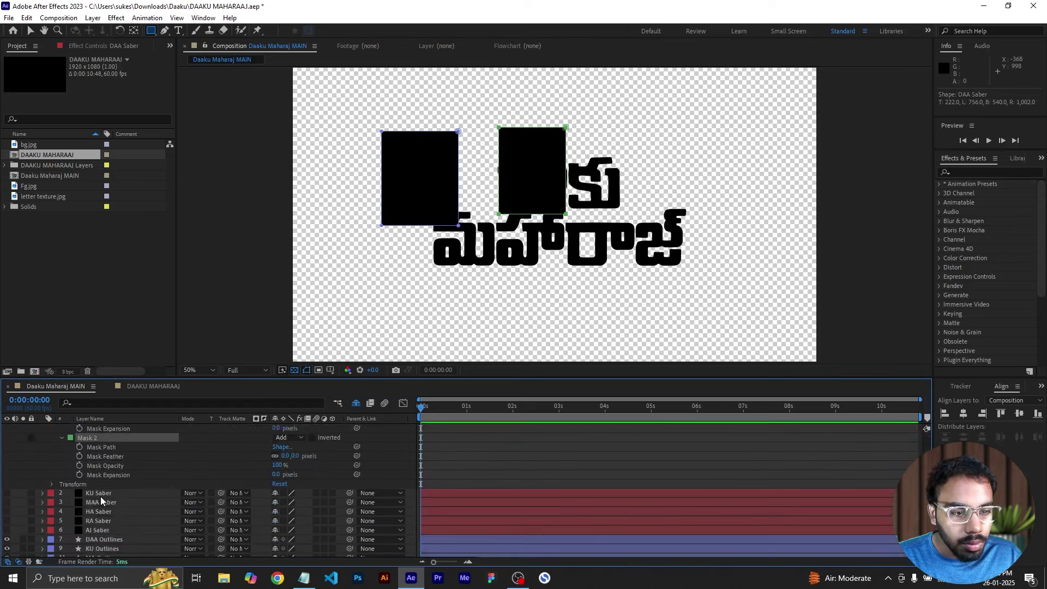
- Filter the DAA Outlines properties by "path" and copy its Path 2 into the Mask 1 path of DAA Saber
left_click(106, 504)
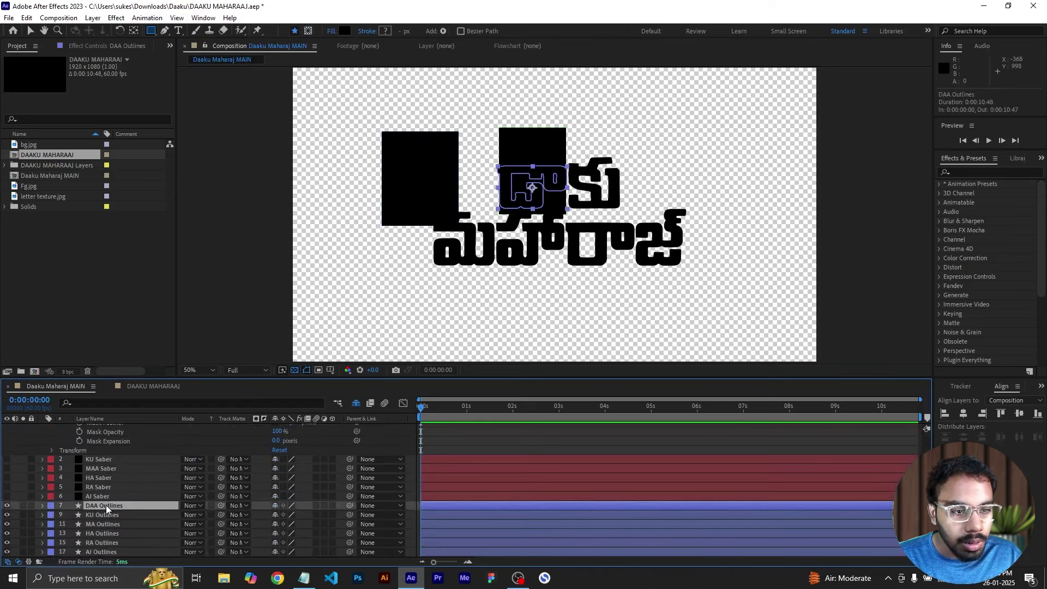
left_click(128, 403)
type("path")
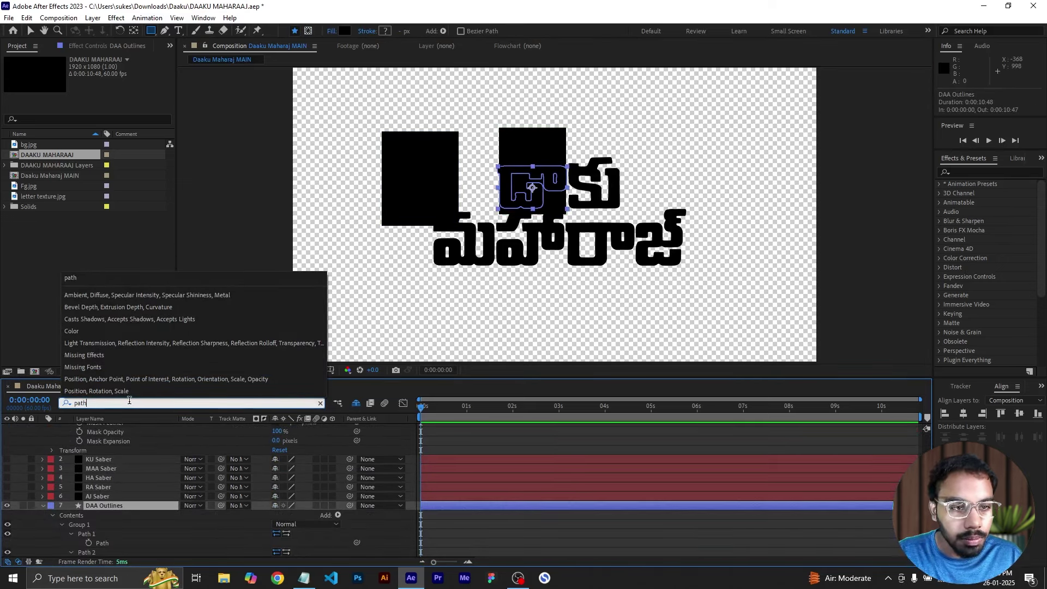
left_click(93, 279)
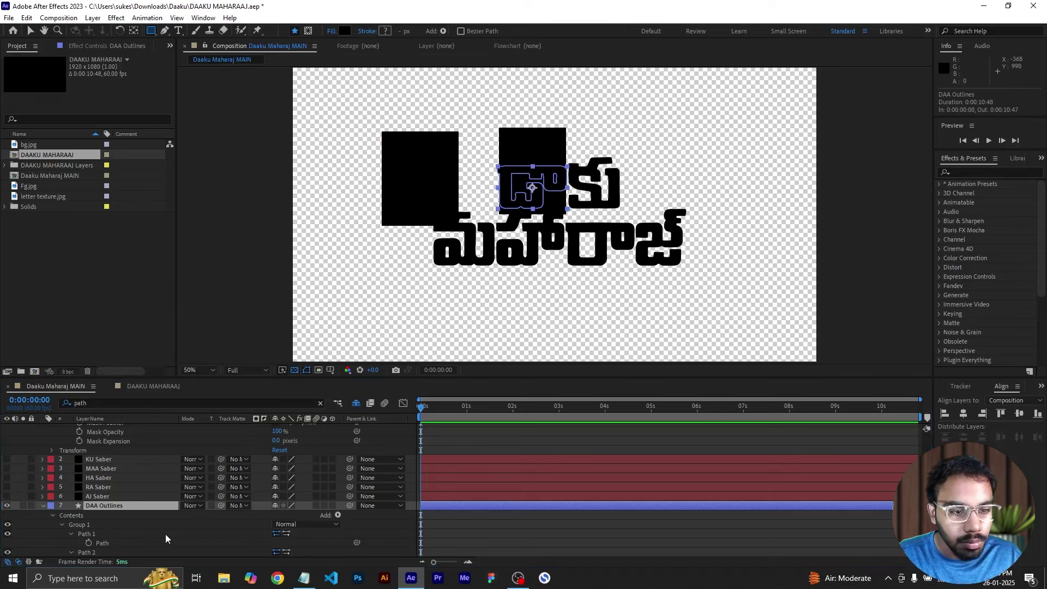
scroll(165, 534, "down", 3)
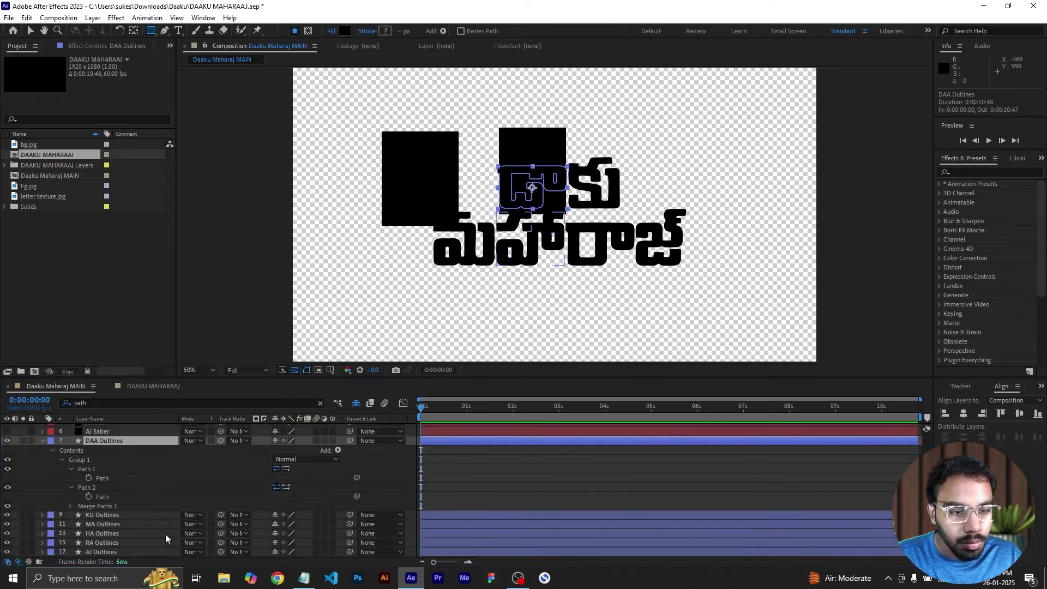
left_click(101, 496)
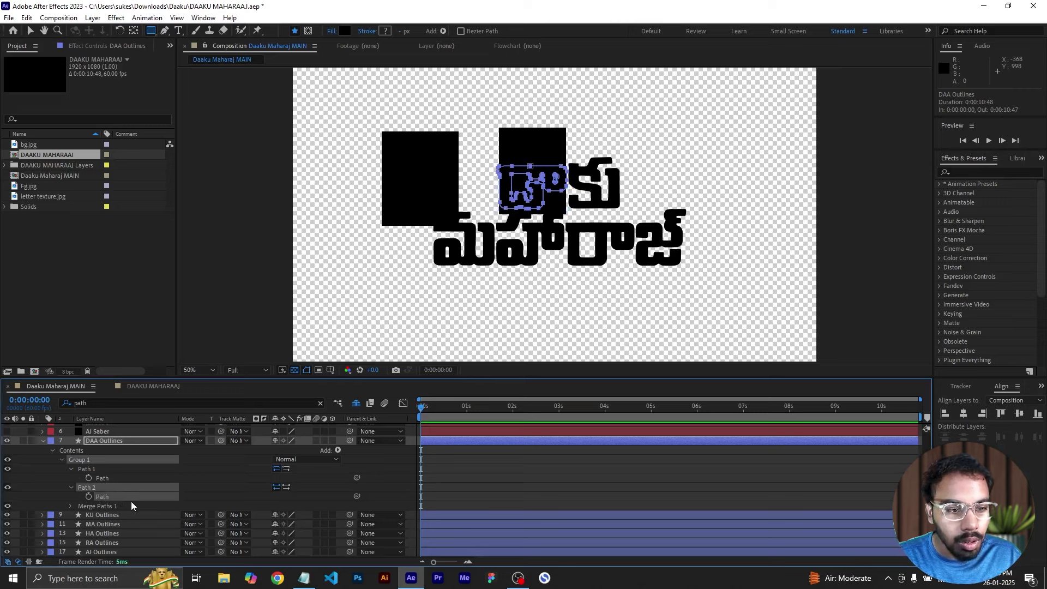
scroll(131, 502, "up", 10)
left_click(94, 457)
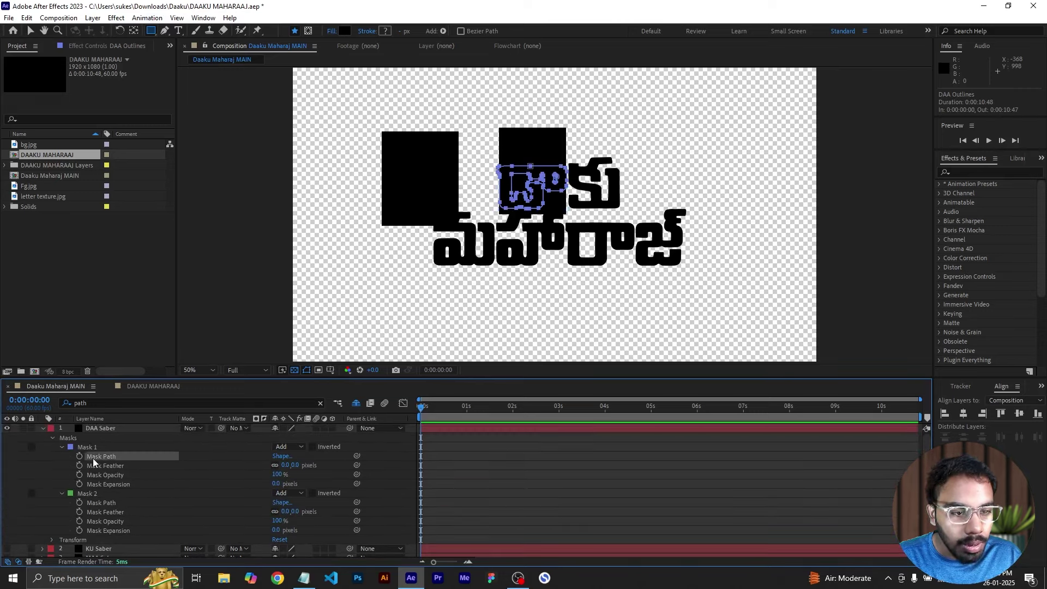
key("ctrl+v")
- Copy Path 1 of DAA Outlines into DAA Saber's Mask 2 path and set Mask 2 to Subtract
scroll(192, 499, "down", 5)
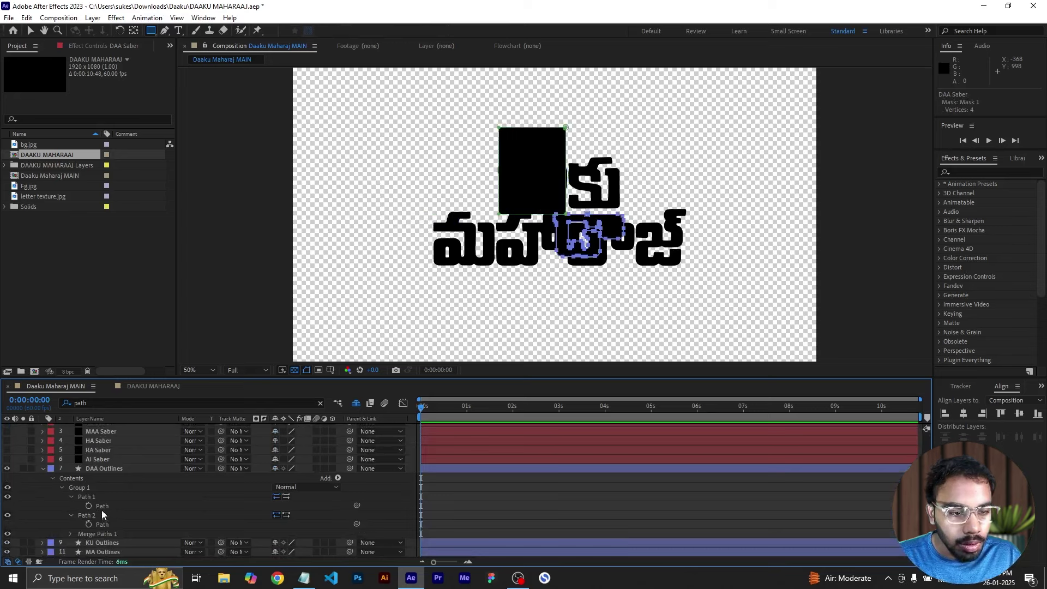
left_click(102, 506)
scroll(170, 461, "up", 5)
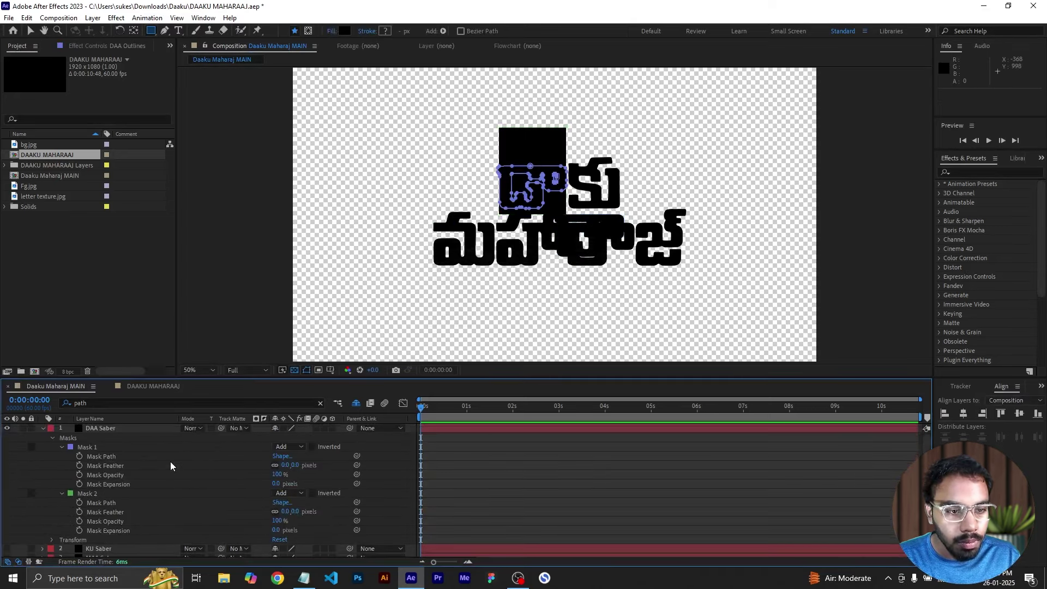
left_click(101, 501)
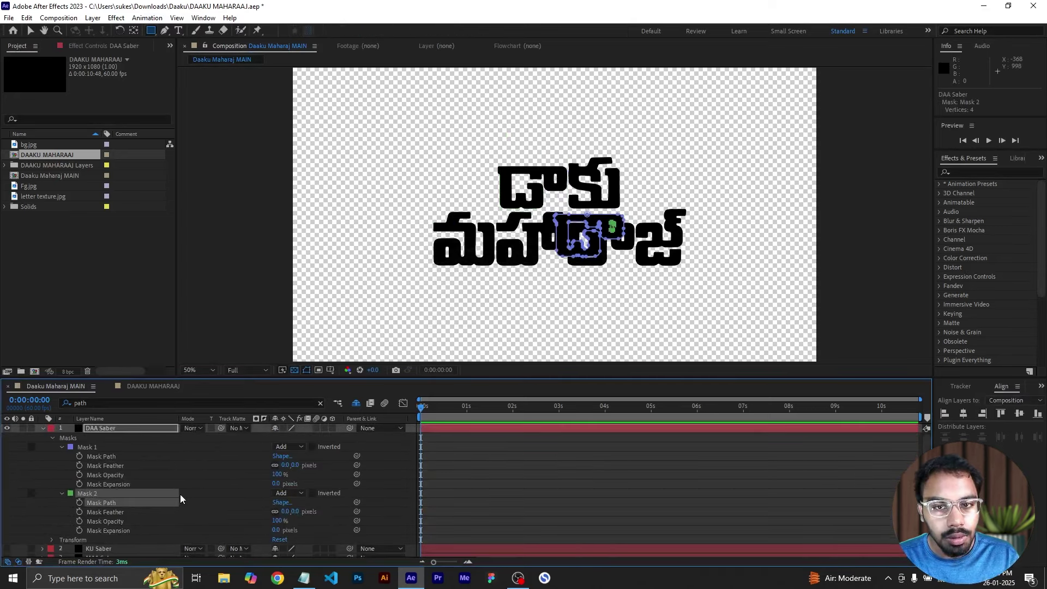
left_click(116, 476)
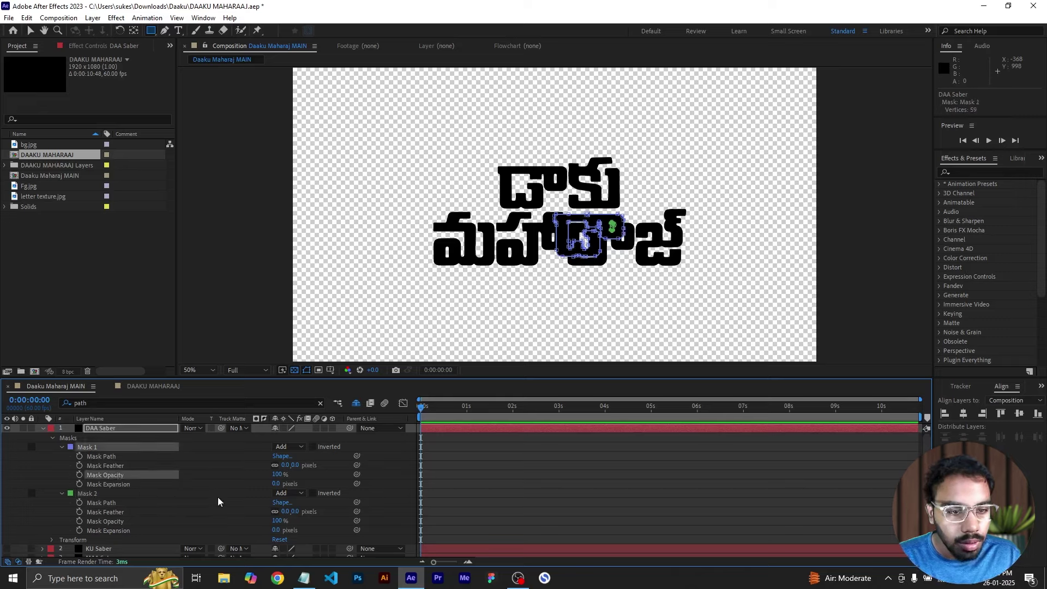
left_click(127, 503)
left_click(285, 494)
left_click(303, 435)
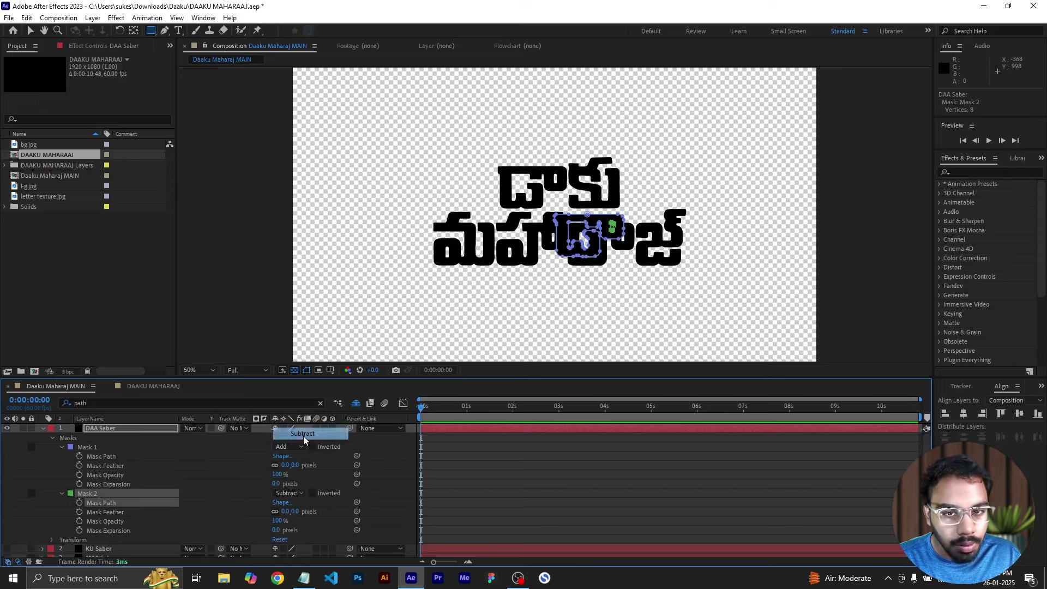
left_click(399, 476)
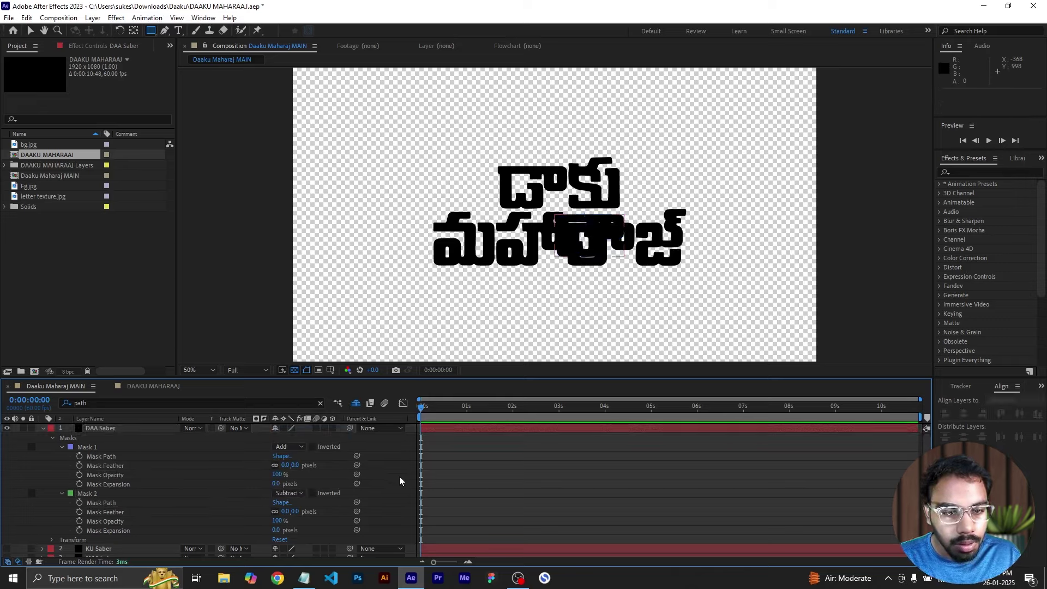
- Collapse the DAA layers, hide DAA Outlines and move DAA Saber up out of the lower row of letters
left_click(43, 428)
left_click(42, 484)
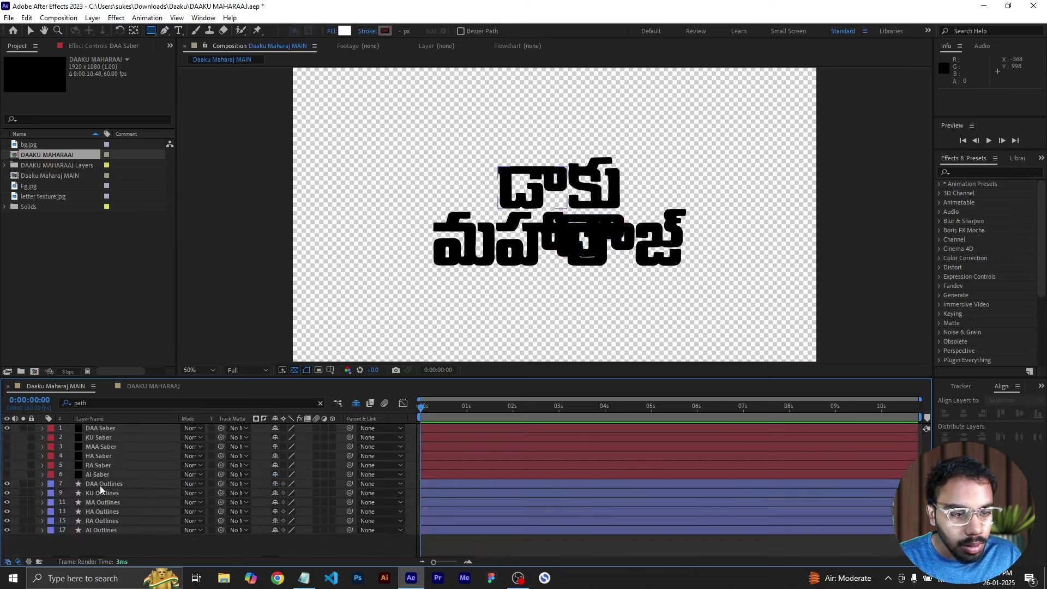
left_click(105, 485)
left_click(7, 484)
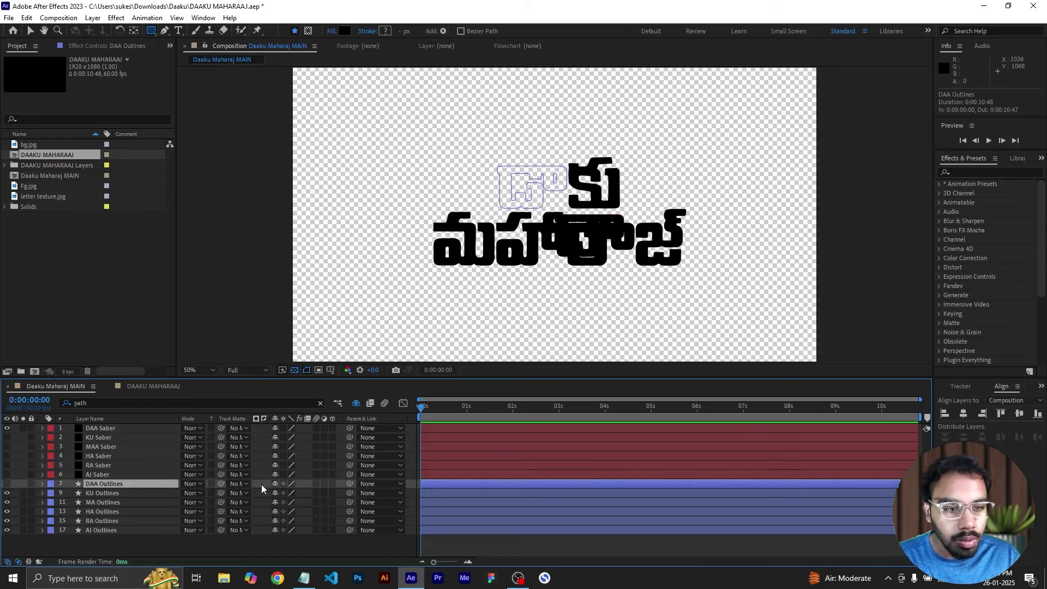
left_click(106, 430)
key("v")
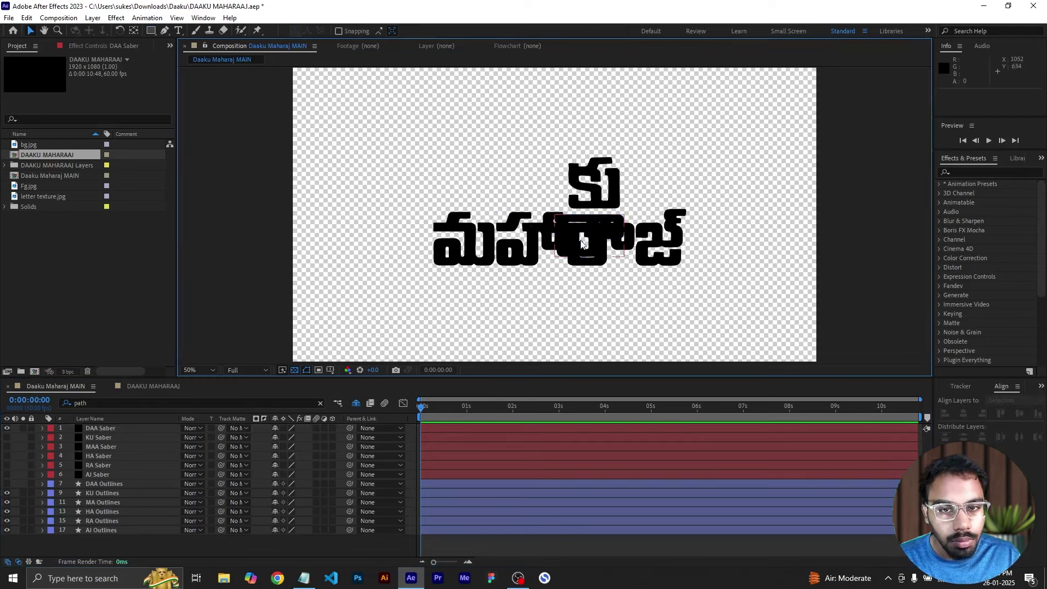
left_click_drag(596, 245, 487, 184)
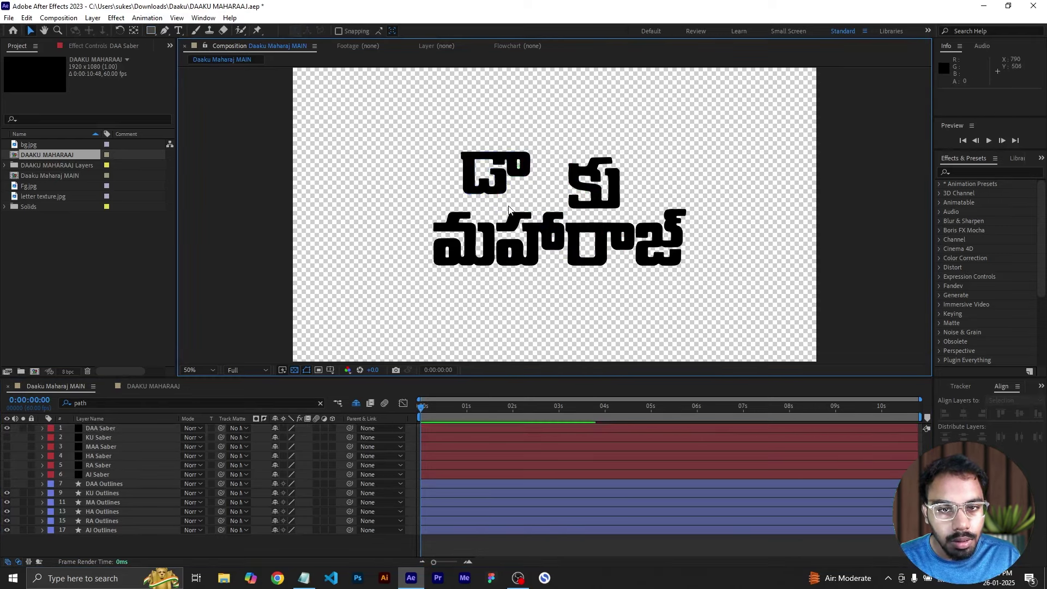
- Show DAA Outlines again, align DAA Saber over it and centre DAA Saber's anchor point on its content
left_click(110, 429)
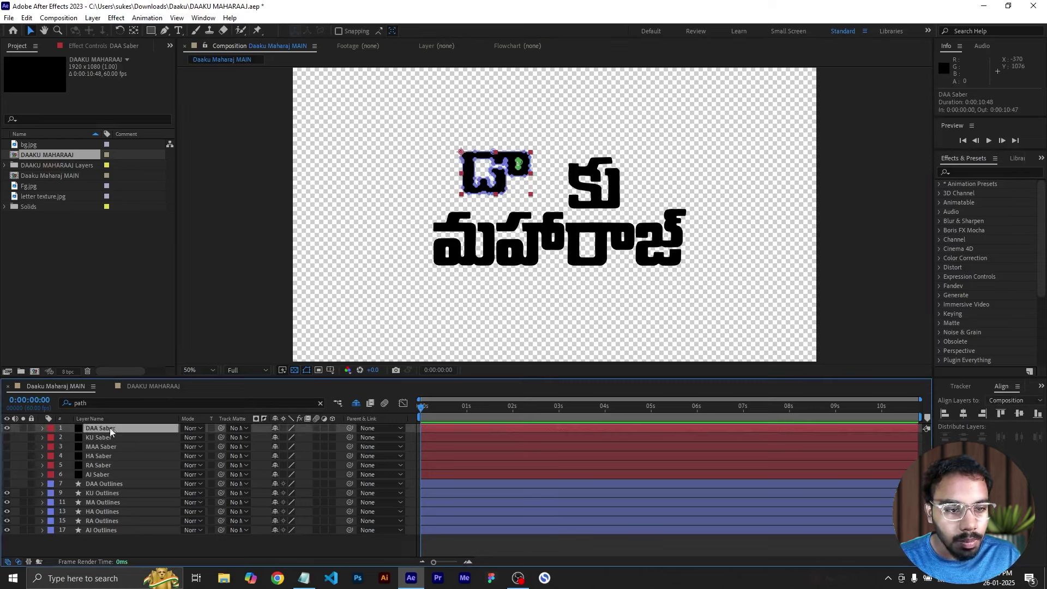
left_click(7, 428)
left_click(7, 428)
left_click(114, 542)
left_click(110, 430)
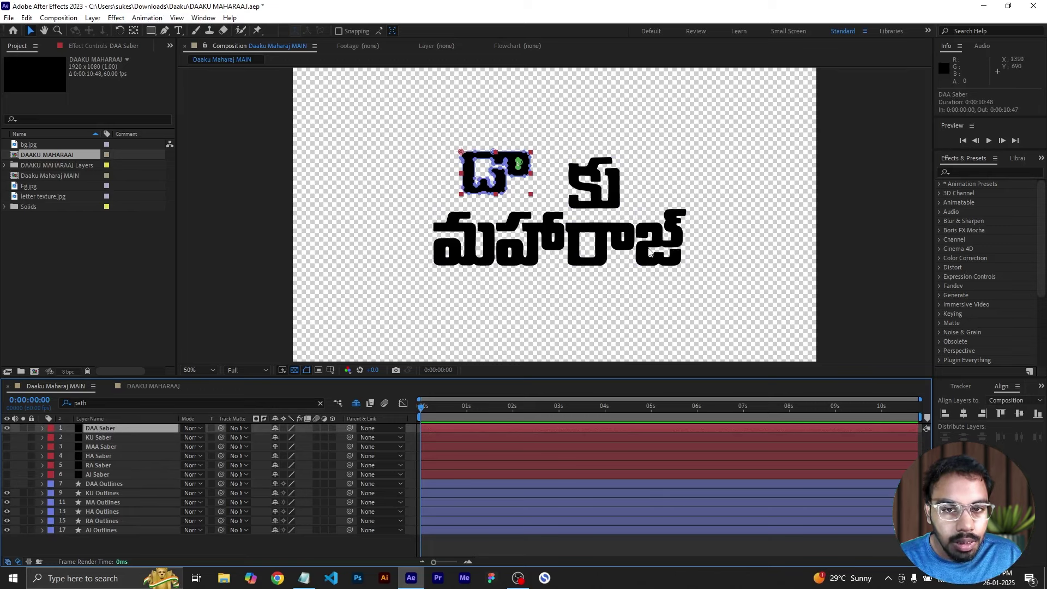
left_click(7, 484)
left_click_drag(488, 170, 526, 185)
scroll(525, 186, "up", 1)
double_click(134, 31, "ctrl")
- Hide DAA Saber, show KU Saber and draw one rectangular mask on it
left_click(7, 428)
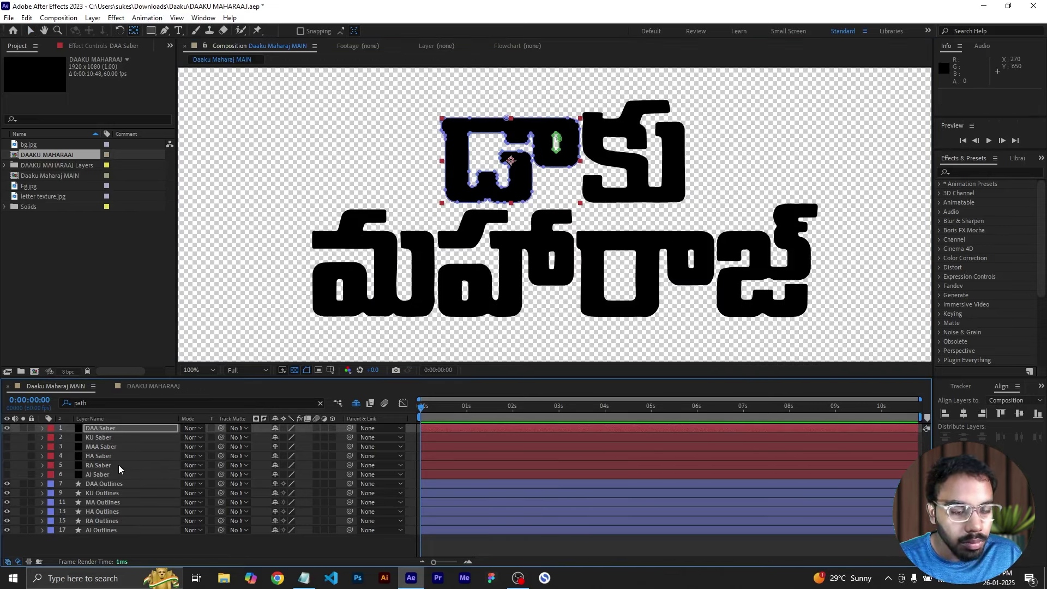
left_click(103, 438)
left_click(7, 437)
left_click(151, 30)
left_click_drag(407, 104, 548, 257)
- Filter the KU Outlines properties by "path" and copy its path into the KU Saber mask path
left_click(102, 520)
left_click(105, 403)
type("path")
left_click(101, 513)
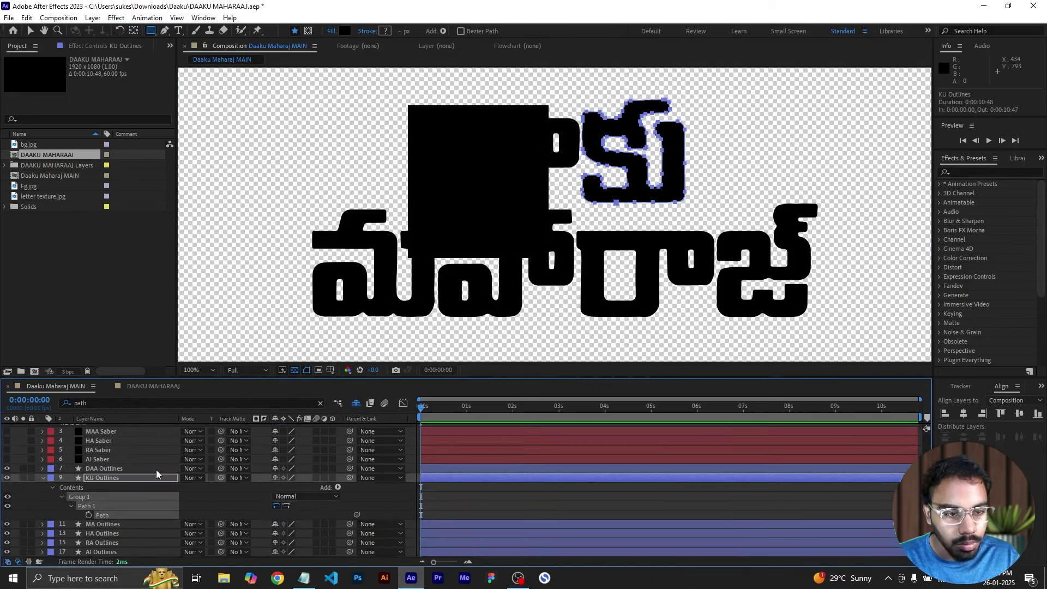
left_click(101, 465)
key("ctrl+v")
left_click(43, 437)
- Centre KU Saber's anchor point and align the layer over KU Outlines, at position 1104.9, 425.5
left_click(7, 493)
left_click(7, 493)
key("v")
key("ctrl+alt+Home")
key("p")
left_click_drag(610, 281, 638, 167)
left_click(42, 437)
- Hide KU Saber, show MAA Saber and draw two rectangular masks on it
left_click(7, 437)
left_click(7, 447)
left_click(151, 30)
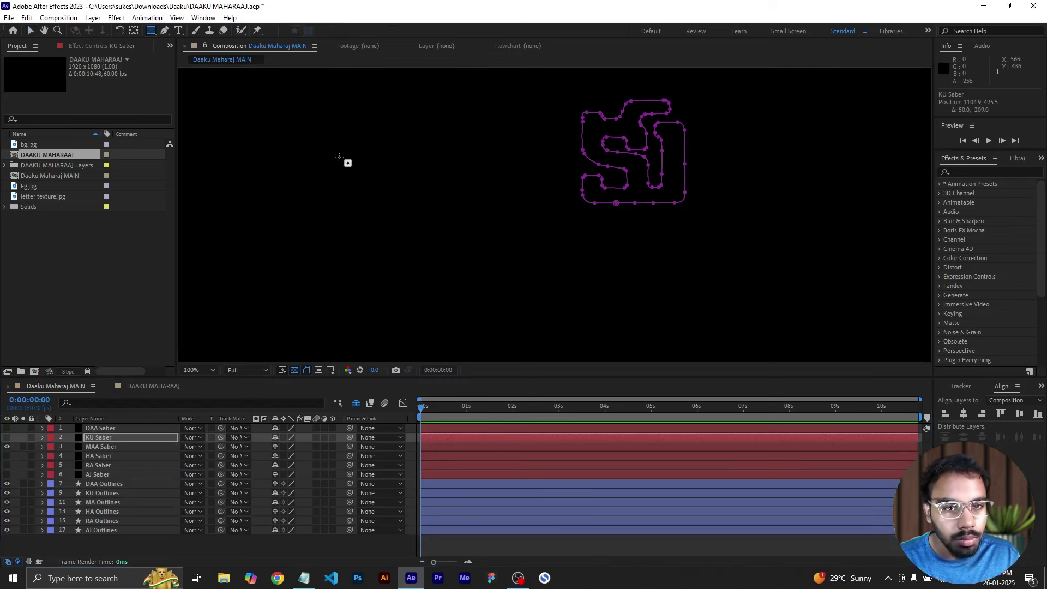
left_click(101, 465)
left_click_drag(431, 191, 457, 223)
left_click_drag(546, 156, 582, 214)
left_click(60, 485)
left_click(62, 530)
- Filter the MA Outlines properties by "path" and copy its outer letter path into MAA Saber's Mask 1 path
scroll(104, 510, "down", 5)
left_click(104, 523)
left_click(105, 403)
type("path")
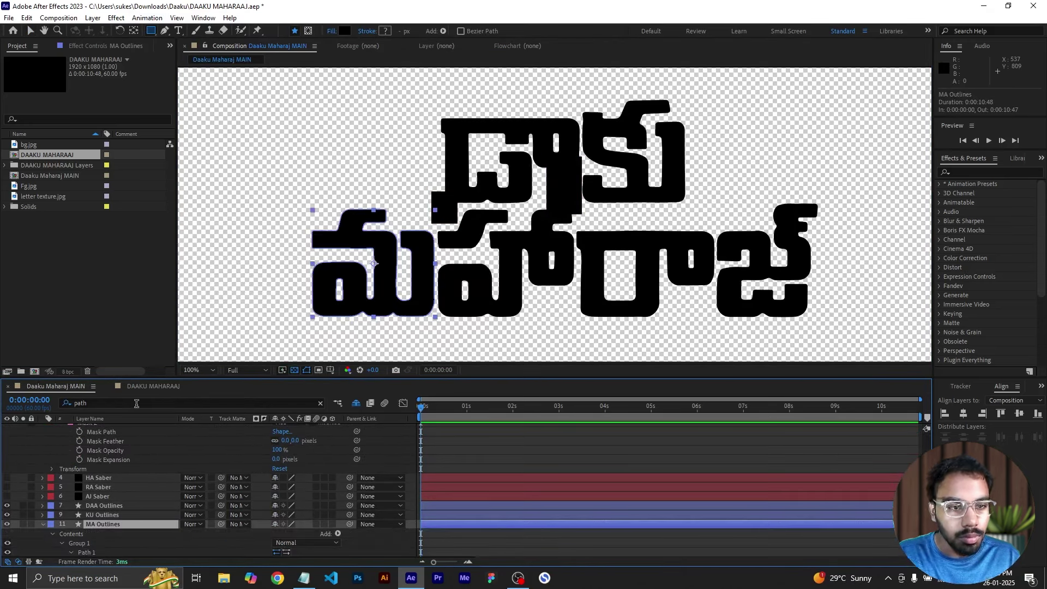
scroll(93, 507, "down", 3)
left_click(93, 514)
scroll(103, 469, "up", 8)
left_click(102, 494)
key("ctrl+v")
- Use the inner MA Outlines path for MAA Saber's Mask 2 and set that mask to Subtract
scroll(103, 507, "down", 5)
left_click(98, 530)
left_click(288, 531)
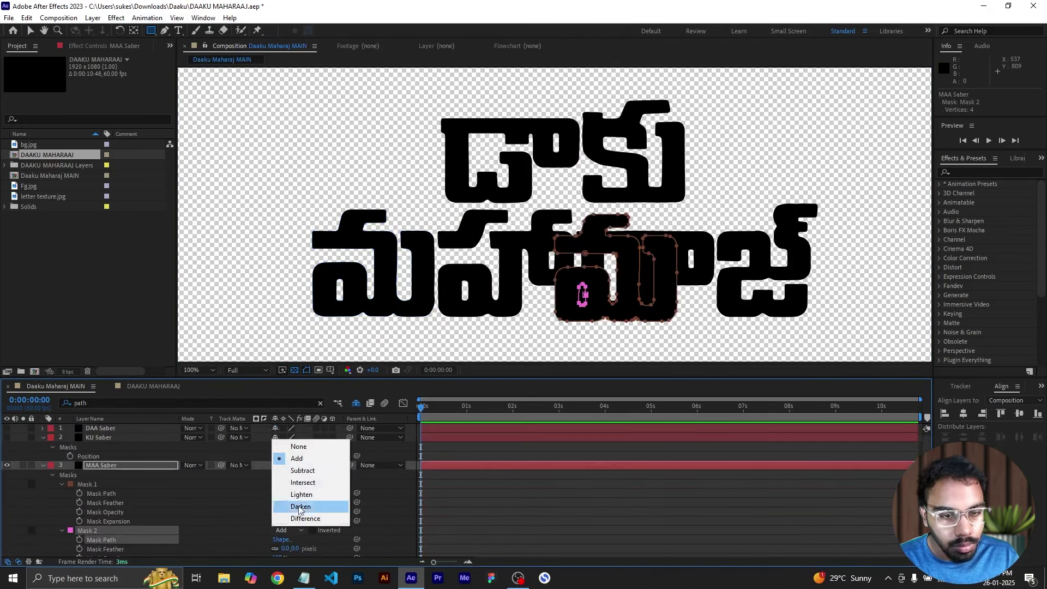
left_click(303, 472)
- Hide MAA Saber, show HA Saber and draw four rectangular masks on it, the last about 50 x 98 px
left_click(7, 447)
left_click(99, 456)
left_click(7, 456)
left_click_drag(343, 159, 392, 211)
left_click_drag(462, 154, 521, 210)
left_click_drag(539, 146, 570, 198)
left_click_drag(589, 149, 617, 202)
- Expand the properties of the four HA Saber masks
left_click(61, 474)
left_click(61, 522)
scroll(62, 523, "down", 3)
left_click(61, 484)
scroll(62, 497, "down", 1)
left_click(61, 502)
scroll(62, 500, "down", 3)
left_click(43, 512)
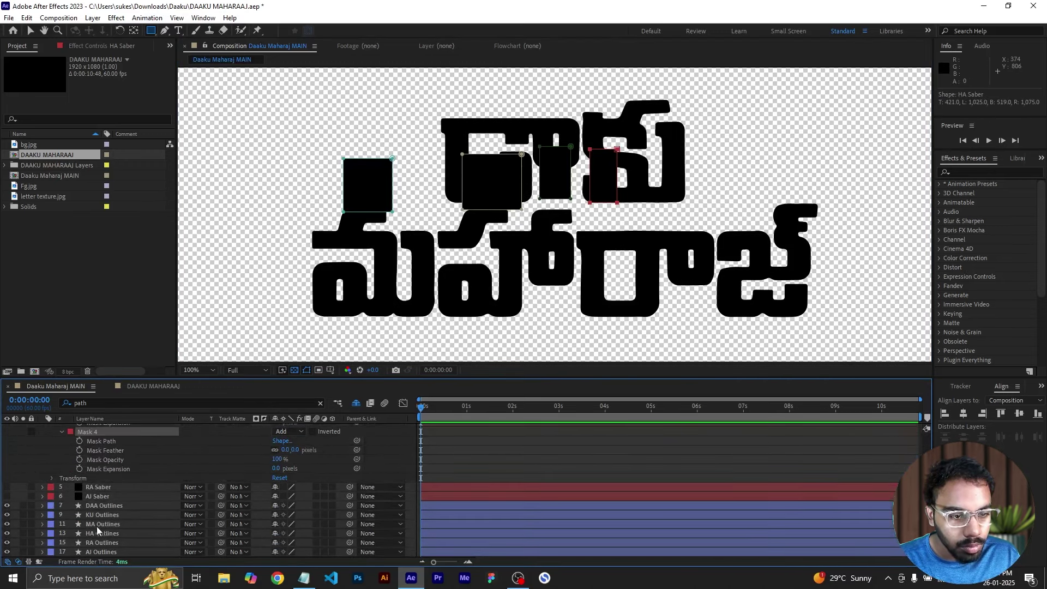
- Expand HA Outlines and copy Path 3 of its Group 2 into HA Saber's Mask 4 path
left_click(102, 534)
left_click(43, 533)
scroll(139, 494, "down", 4)
left_click(102, 460)
left_click(102, 523)
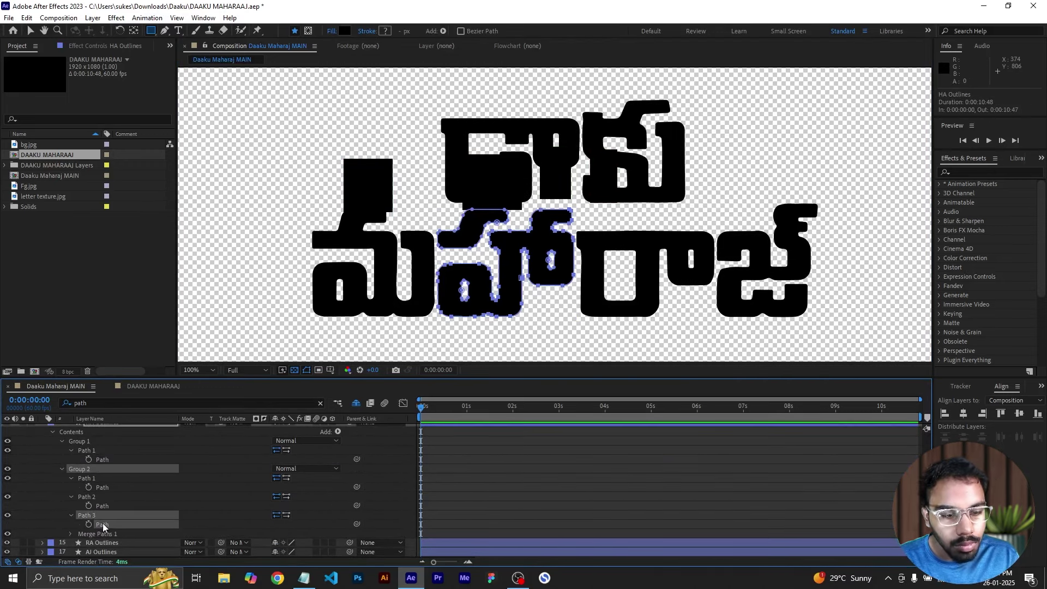
key("ctrl+c")
scroll(115, 504, "up", 5)
left_click(104, 469)
key("ctrl+v")
- Copy the two remaining Group 2 paths of HA Outlines into the Mask 3 and Mask 2 paths of HA Saber
scroll(156, 481, "down", 4)
left_click(102, 533)
left_click(102, 452)
key("ctrl+v")
scroll(174, 484, "down", 5)
left_click(104, 501)
key("ctrl+c")
scroll(174, 480, "up", 4)
left_click(103, 472)
key("ctrl+v")
- Copy the remaining HA Outlines path into HA Saber's Mask 1 and move Mask 4 to the top of the mask order
key("ctrl+c")
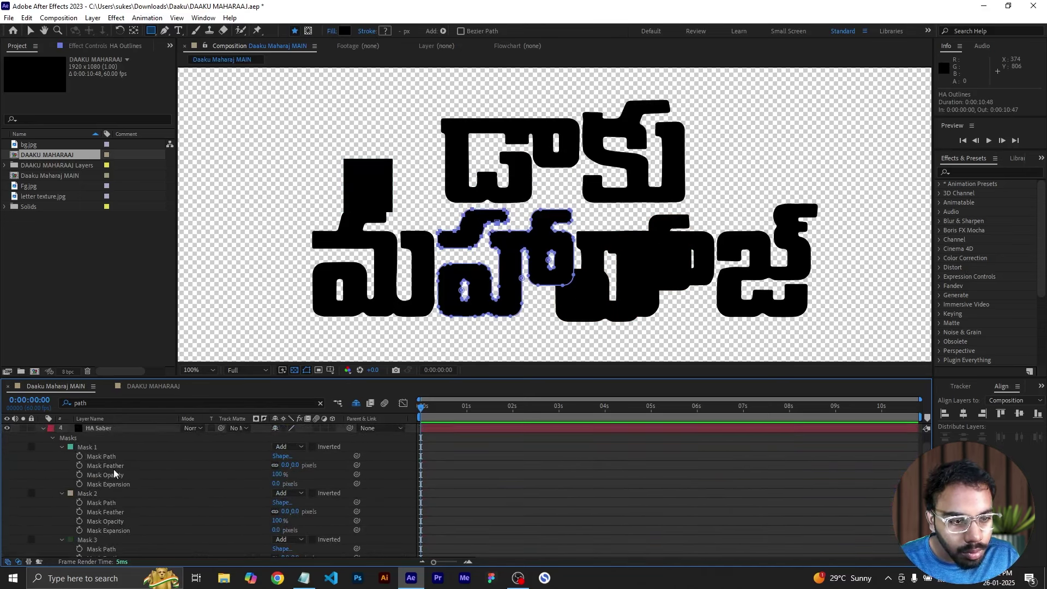
left_click(102, 456)
key("ctrl+v")
left_click(61, 502)
left_click(61, 511)
left_click_drag(88, 511, 92, 443)
left_click(61, 456)
- Set Mask 2 and Mask 3 of HA Saber to Subtract and collapse the layer
left_click(289, 465)
left_click(301, 501)
left_click(289, 474)
left_click(301, 510)
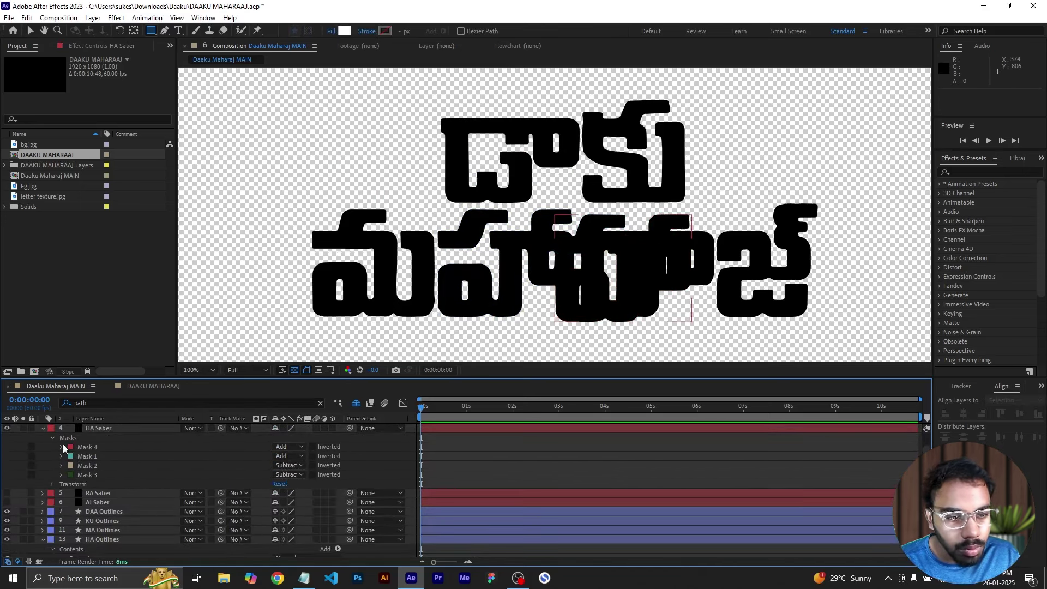
left_click(43, 428)
- Centre HA Saber's anchor point, align the layer over the HA letter and hide HA Outlines
left_click(99, 427)
double_click(135, 31, "ctrl")
key("v")
left_click_drag(612, 295, 498, 291)
left_click(44, 484)
left_click(100, 511)
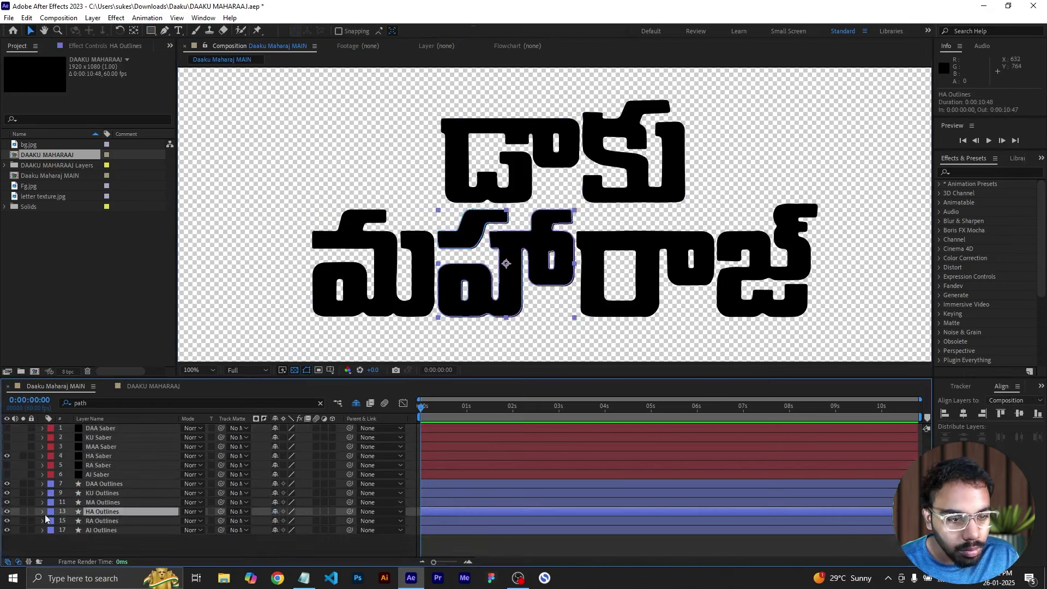
left_click(103, 456)
left_click(7, 512)
key("Left")
- Show MAA Saber and align it over the MA Outlines letter, nudging it into place
left_click(103, 502)
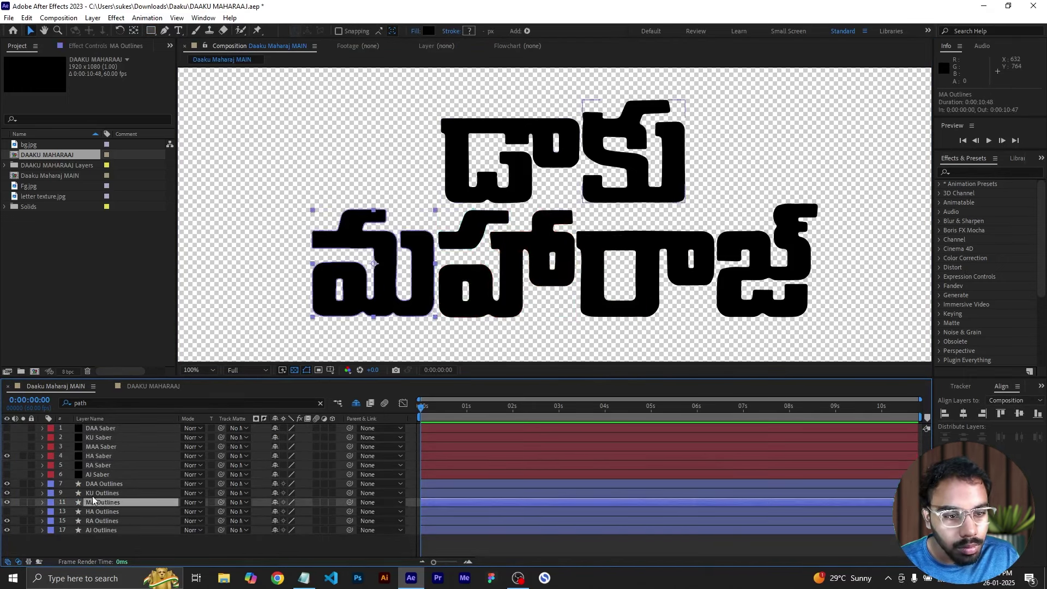
left_click(102, 447)
left_click(7, 446)
left_click_drag(625, 300, 380, 296)
key("Right")
key("Right")
key("Right")
key("Right")
key("Right")
- Hide the DAA, KU and MA Outlines layers and show the DAA, KU and MAA Saber layers
left_click(7, 447)
left_click(7, 446)
left_click_drag(6, 499, 7, 483)
left_click_drag(7, 437, 7, 428)
- Show RA Saber and draw two rectangular masks on it
left_click(98, 465)
left_click(7, 465)
left_click(151, 31)
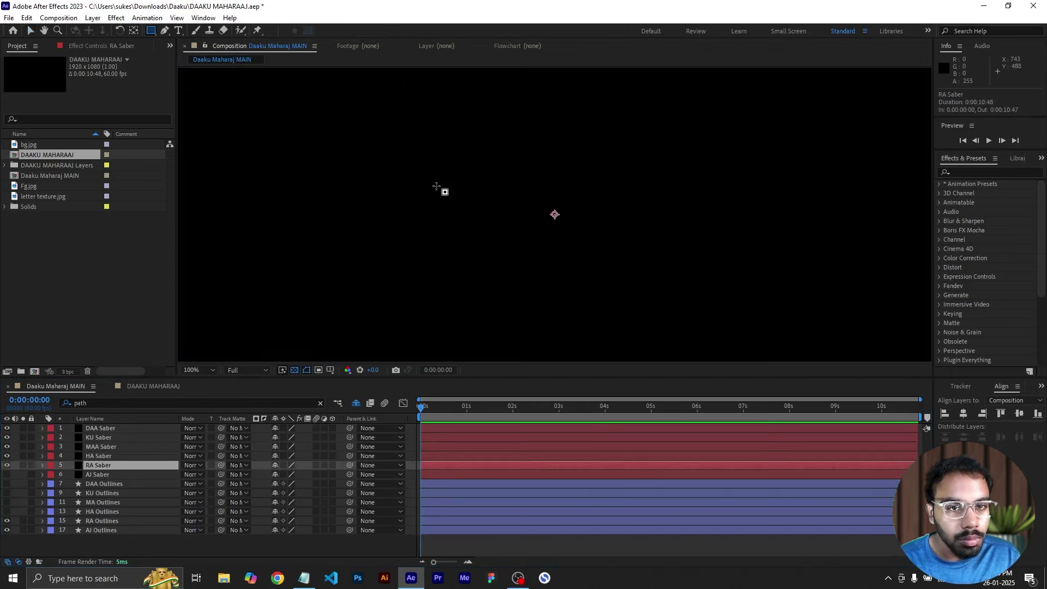
left_click_drag(421, 130, 562, 258)
left_click_drag(595, 149, 637, 224)
- Expand the RA Outlines paths and copy the outer letter path into RA Saber's Mask 1 path
left_click(62, 483)
left_click(102, 542)
left_click(124, 403)
scroll(103, 507, "down", 3)
left_click(102, 533)
key("ctrl+c")
scroll(131, 491, "up", 5)
left_click(101, 460)
key("ctrl+v")
- Draw a third rectangular mask on RA Saber and copy the two inner RA Outlines paths into the Mask 2 and Mask 3 paths
left_click_drag(299, 144, 333, 171)
left_click(104, 523)
key("ctrl+c")
left_click(101, 497)
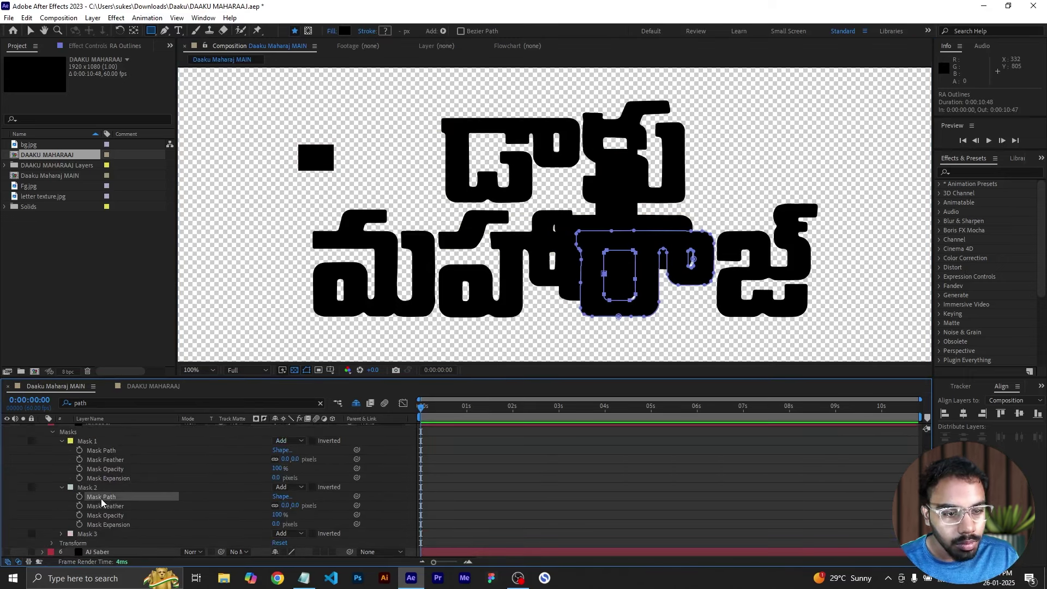
key("ctrl+v")
left_click(104, 523)
left_click(101, 524)
key("ctrl+v")
- Change the Mask 2 and Mask 3 modes on RA Saber so they cut out the letter's inner holes, and collapse the layer
left_click(289, 469)
left_click(297, 505)
left_click(289, 515)
left_click(297, 455)
scroll(114, 480, "up", 5)
left_click(42, 465)
- Move RA Saber over the RA Outlines letter and nudge it into alignment
left_click(31, 31)
left_click(646, 263)
left_click_drag(645, 263, 668, 278)
left_click(683, 320)
left_click(102, 466)
left_click(43, 521)
left_click(6, 521)
left_click(100, 466)
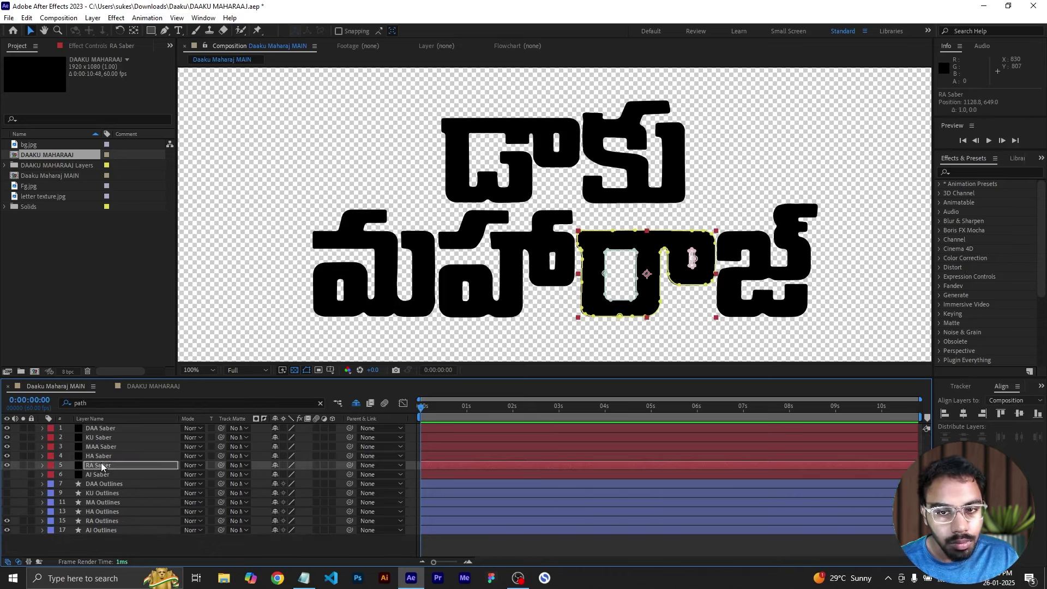
- Check RA Saber's alignment against RA Outlines and hide the RA Outlines layer
left_click(7, 521)
left_click(7, 521)
left_click(100, 466)
left_click(15, 544)
left_click(112, 521)
- Show the AJ Saber layer, draw a rectangular mask on it and expand its mask properties
left_click(100, 474)
left_click(7, 475)
key("q")
left_click_drag(382, 155, 441, 220)
left_click(60, 493)
- Reveal the AJ Outlines path and copy it into AJ Saber's Mask 1 path
scroll(104, 518, "down", 5)
left_click(104, 549)
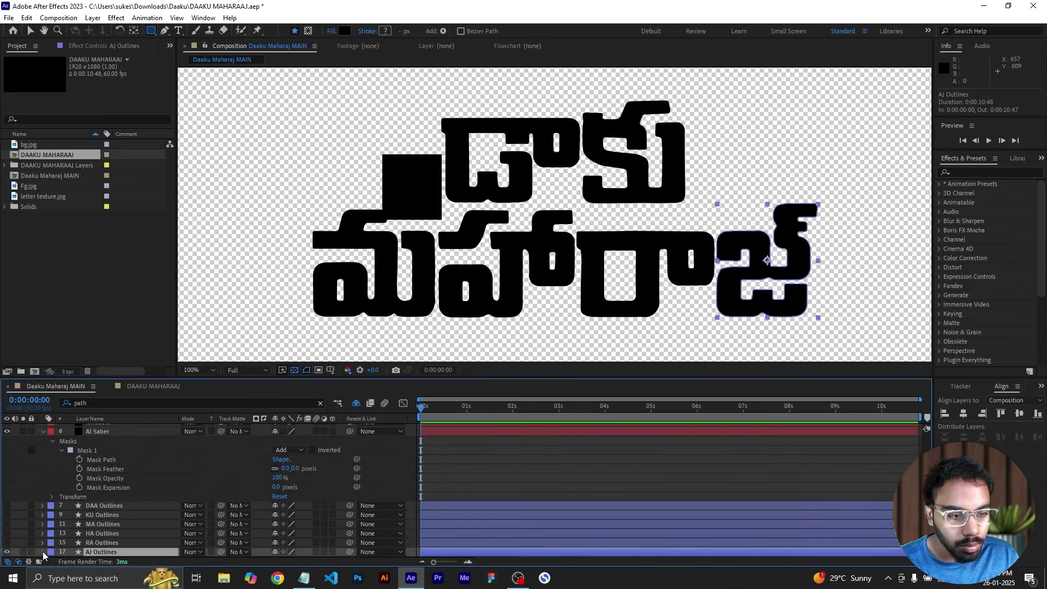
left_click(129, 403)
left_click(112, 549)
key("ctrl+c")
left_click(100, 503)
key("ctrl+v")
left_click(43, 474)
- Move AJ Saber over the AJ letter of the title and hide the AJ Outlines layer
key("v")
left_click_drag(602, 284, 765, 272)
left_click(118, 548)
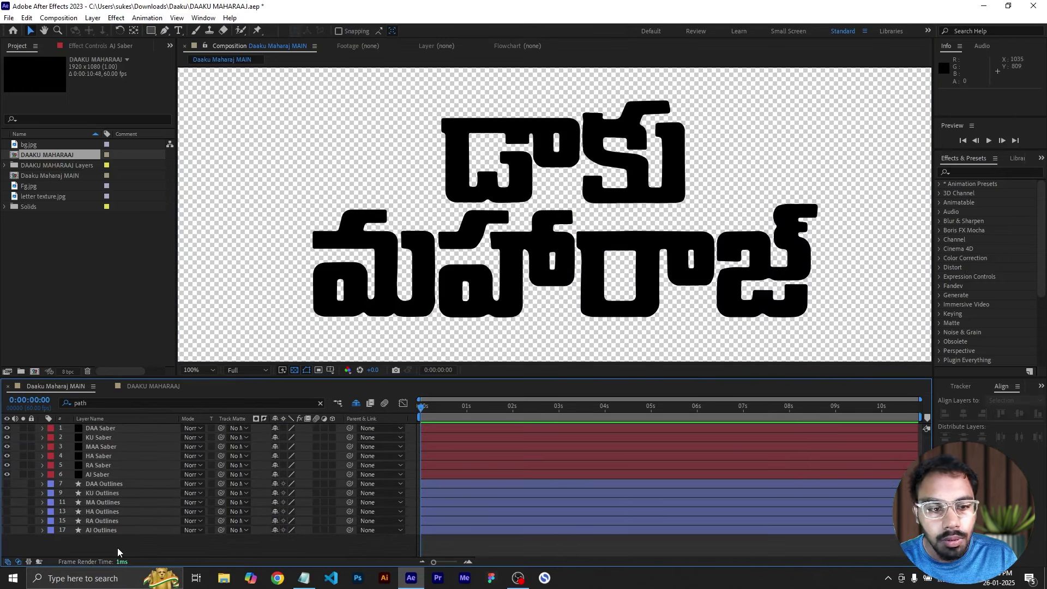
- Delete all six letter Outlines layers, from DAA Outlines to AJ Outlines
left_click(117, 445)
left_click(116, 428)
left_click(117, 438)
left_click(116, 473)
left_click(113, 484)
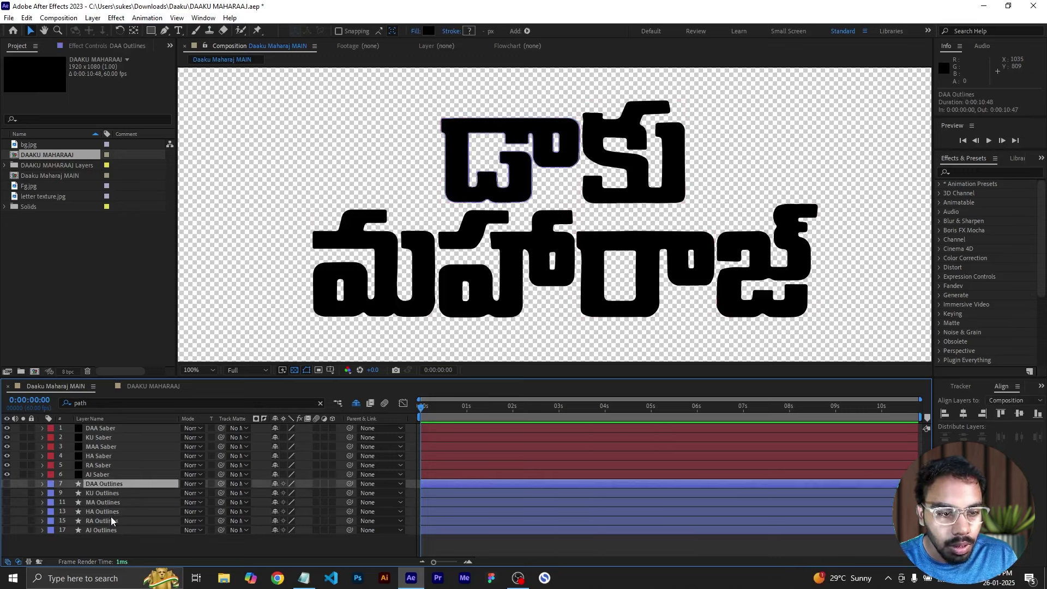
left_click(111, 532, "shift")
key("Delete")
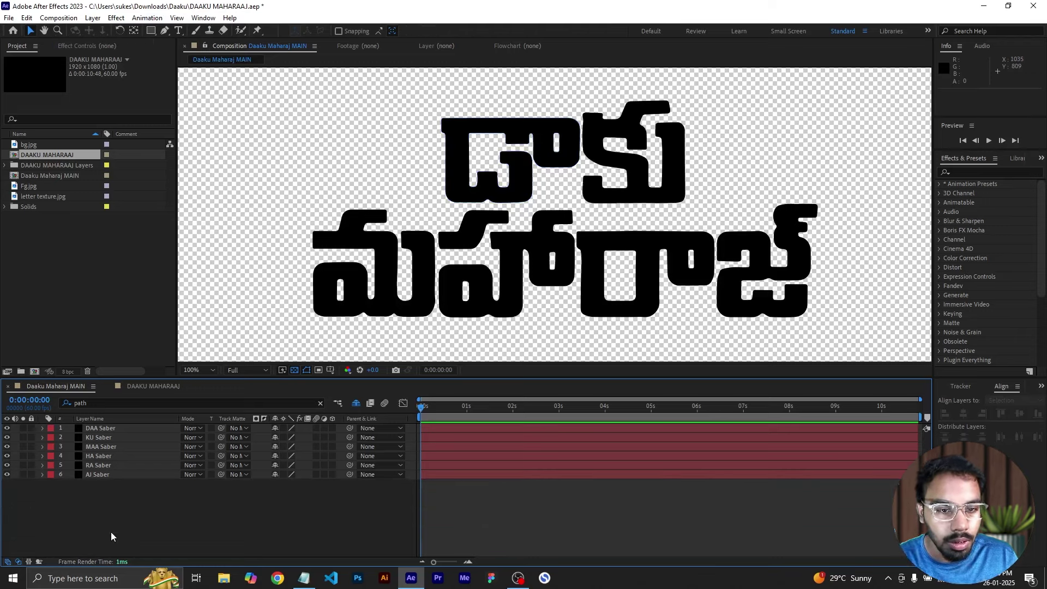
- Reveal the shy DAA, KU, MA, HA, RA and AJ artwork layers and turn off their shy switches
left_click(355, 403)
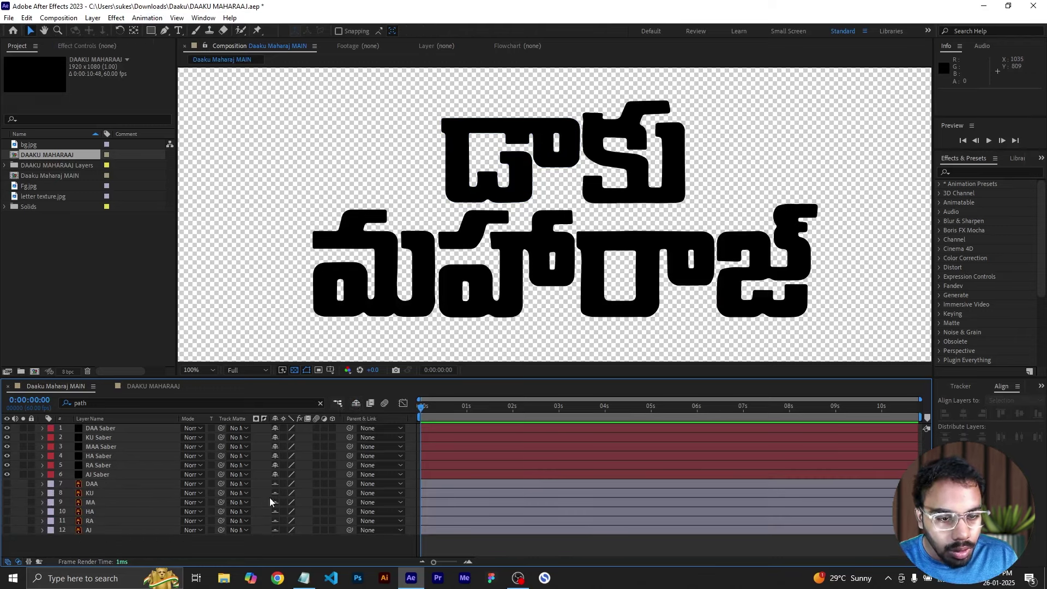
left_click_drag(276, 487, 276, 525)
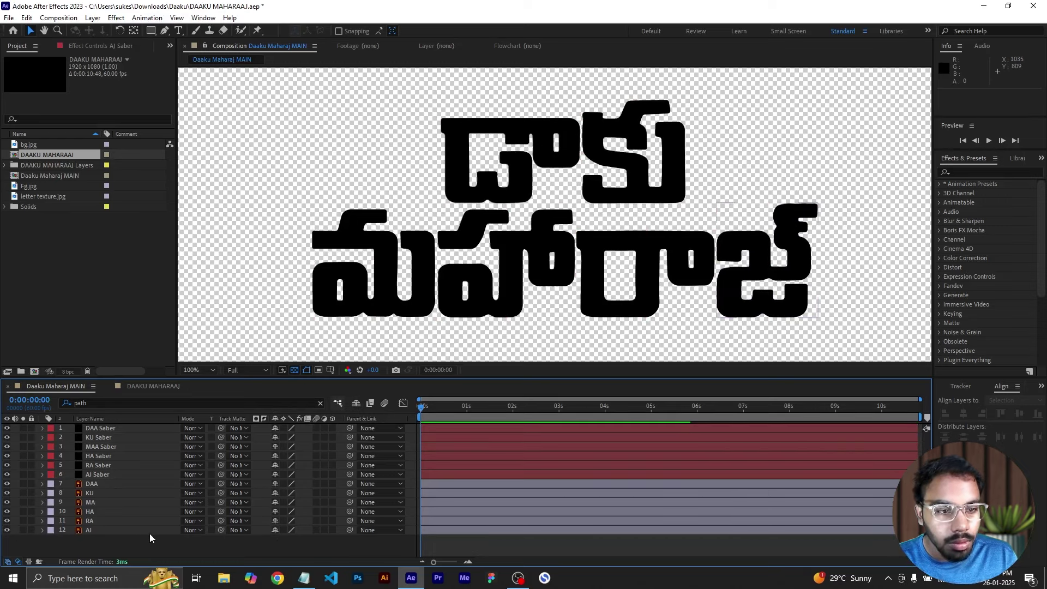
- Shift all six Saber layers in the timeline so they start at 0:00:04:21
left_click(130, 475)
left_click(131, 429, "shift")
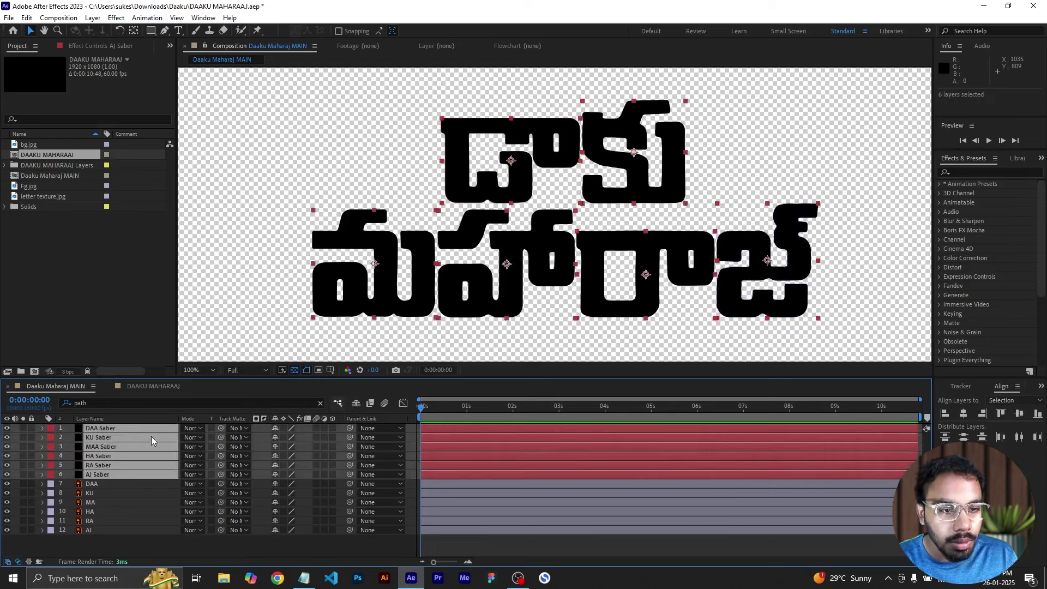
left_click_drag(522, 444, 675, 427)
- At 0:00:05:24, find the Saber effect and apply it to the DAA Saber layer
left_click(670, 405)
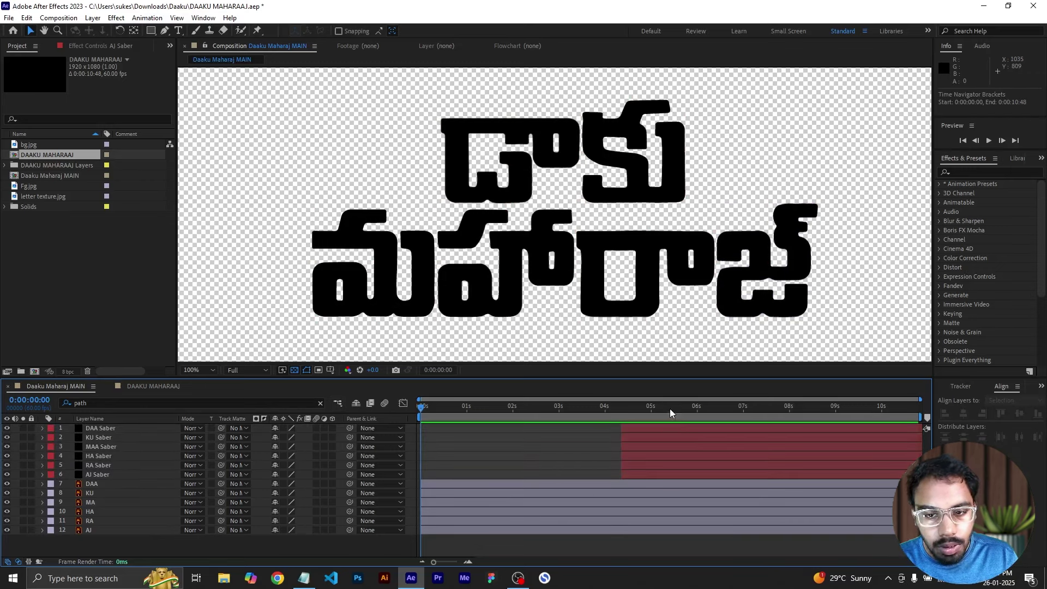
left_click(665, 427)
left_click(980, 171)
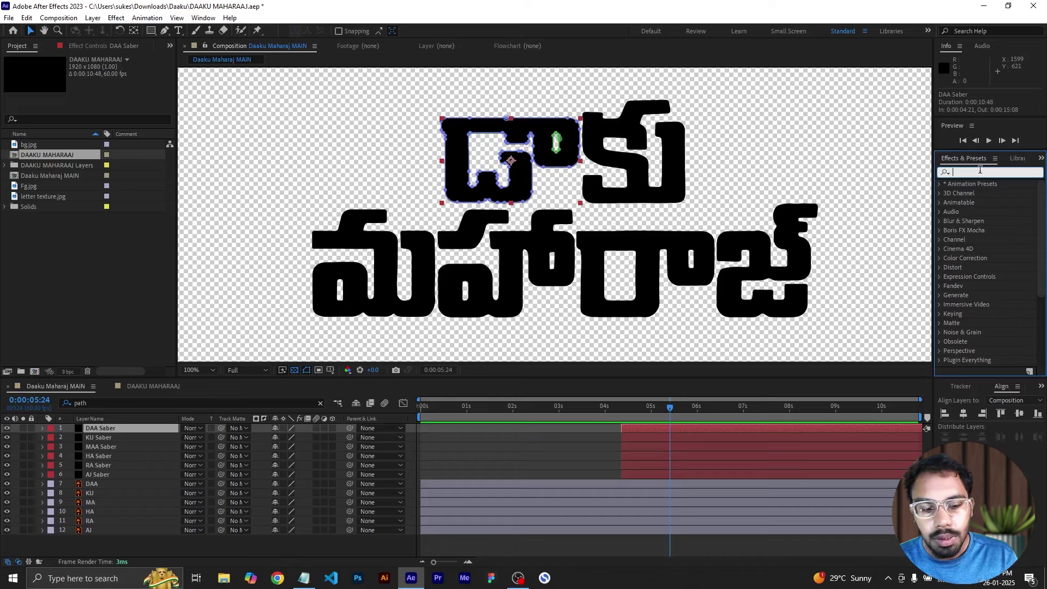
type("saber")
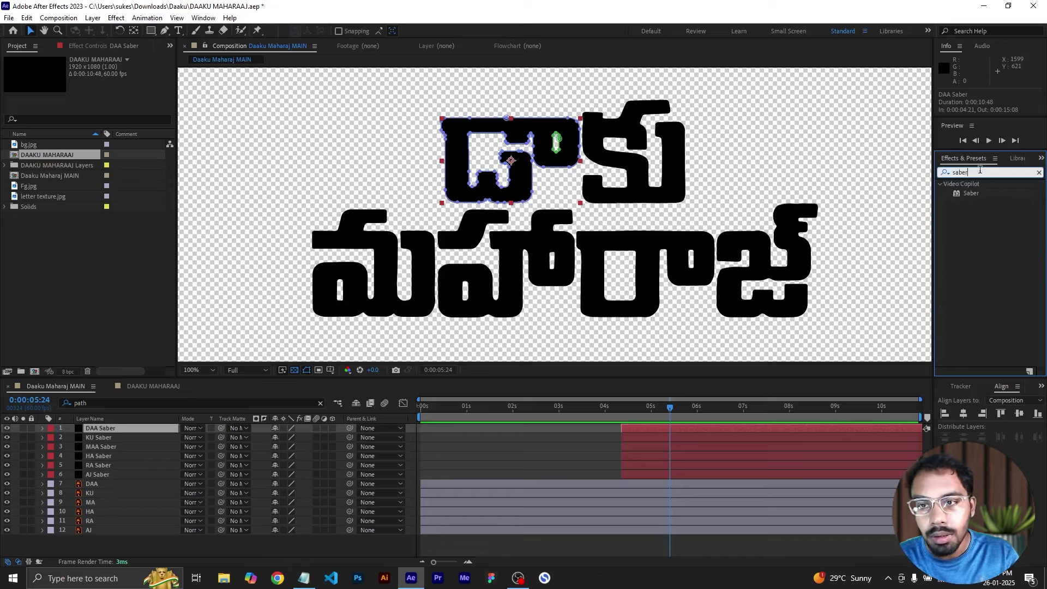
left_click(975, 195)
left_click_drag(974, 194, 692, 429)
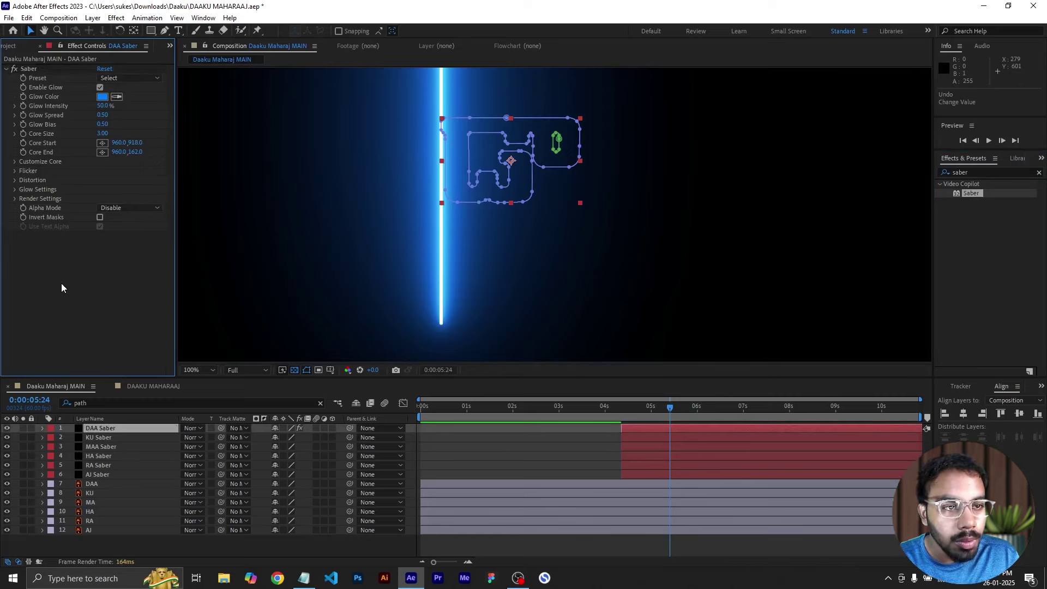
- Set the Saber effect's core type to Layer Masks and its preset to Electric
left_click(14, 162)
left_click(129, 171)
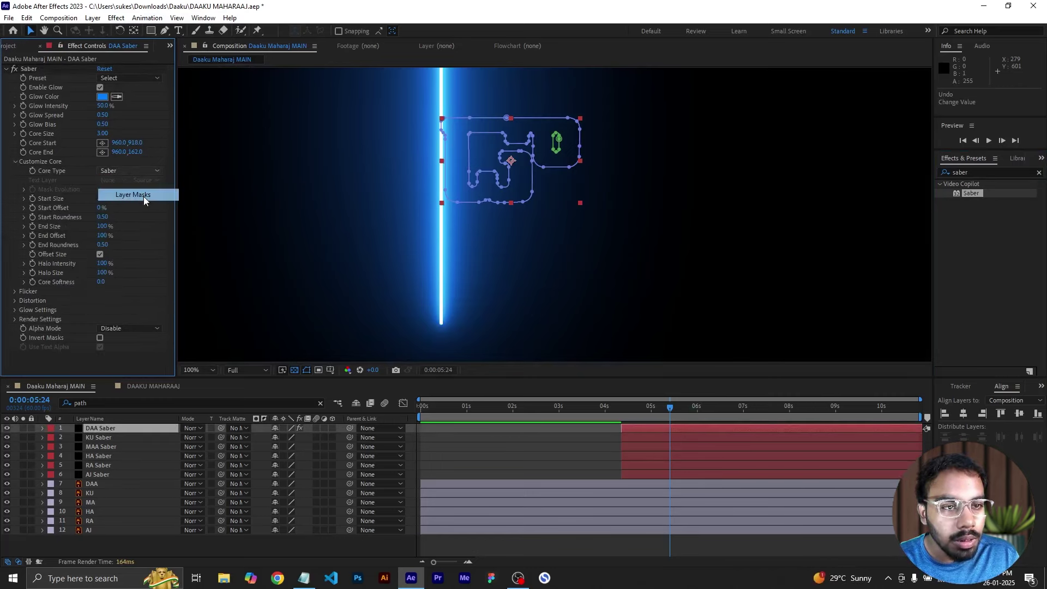
left_click(143, 196)
left_click(15, 162)
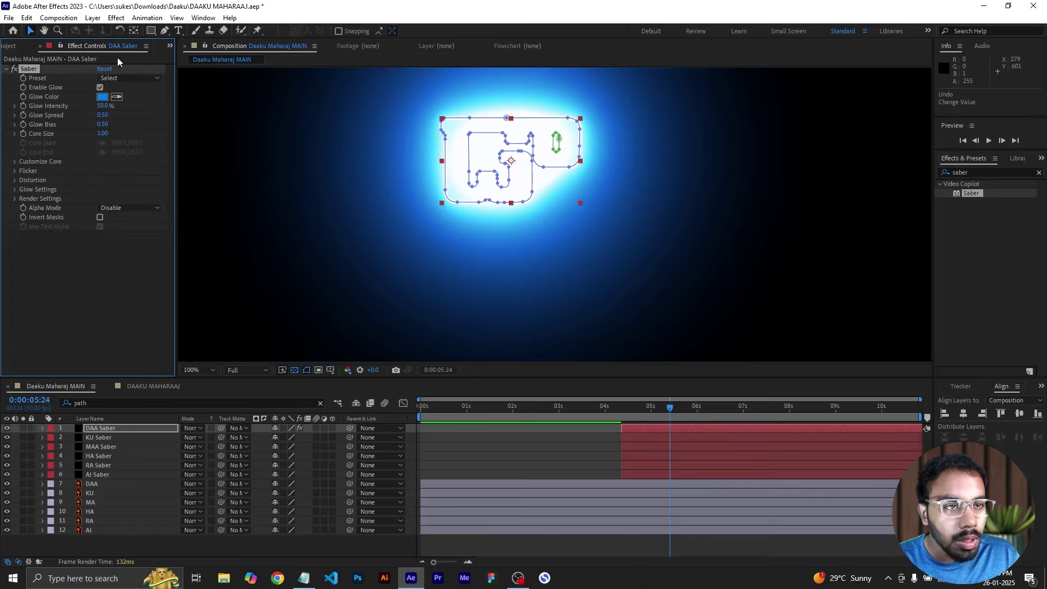
left_click(125, 79)
left_click(160, 91)
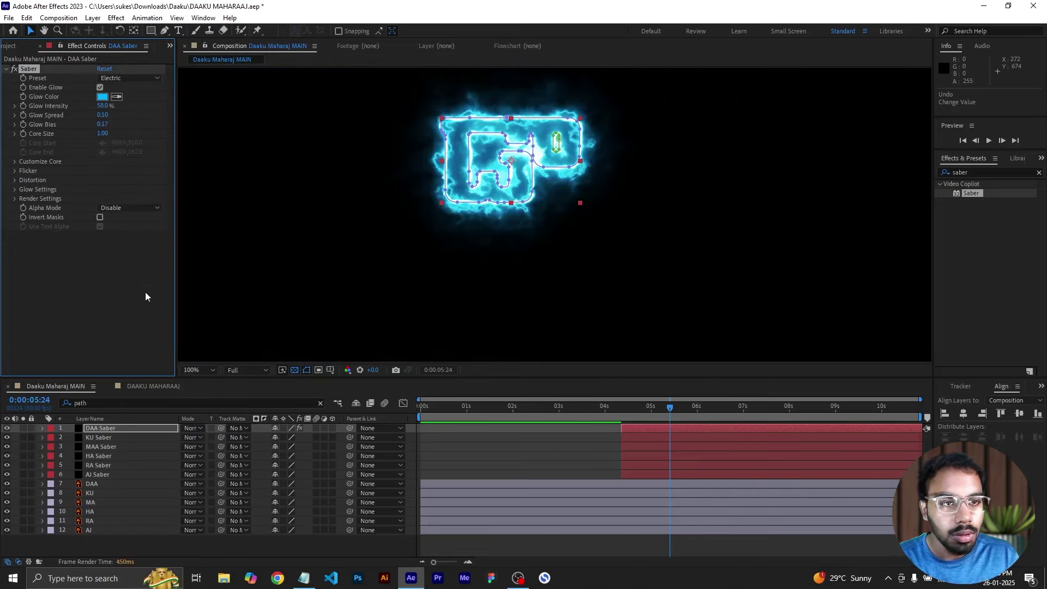
left_click(145, 293)
- Change the Saber glow color on DAA Saber to orange FFA54D
left_click(102, 97)
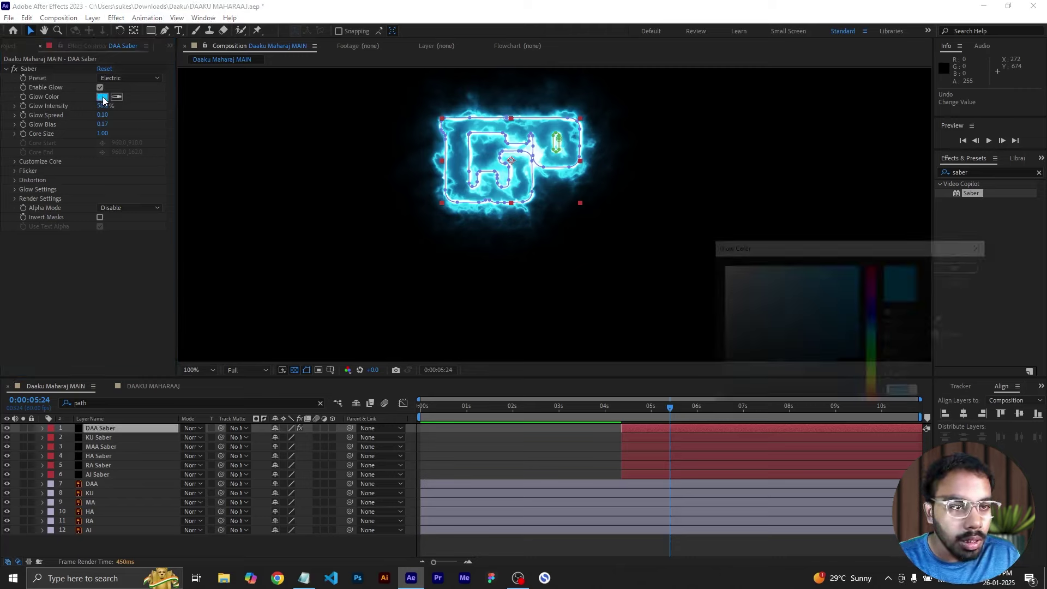
type("ff77")
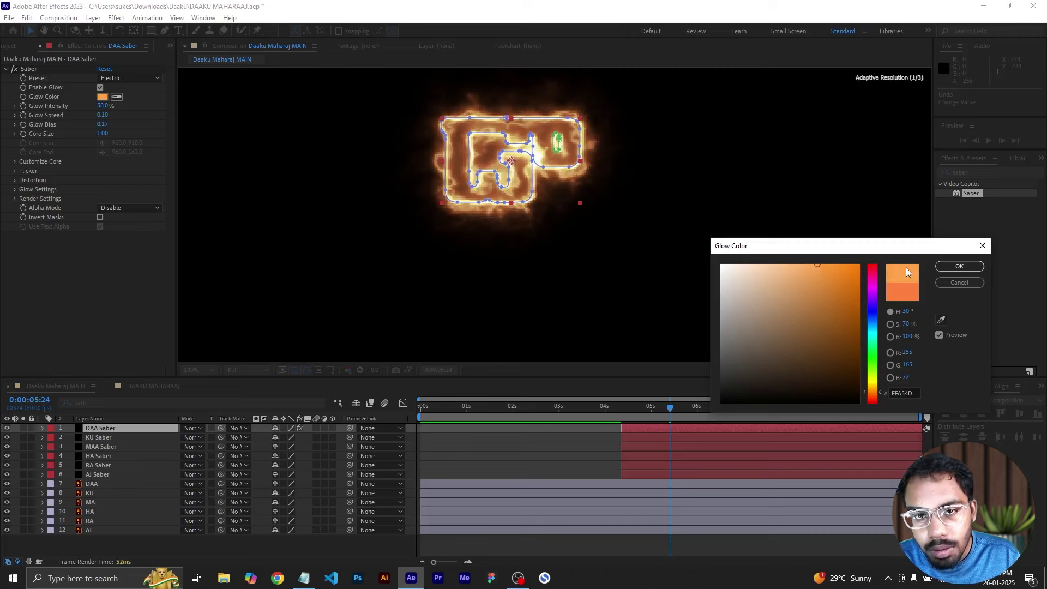
left_click(953, 266)
left_click(562, 429)
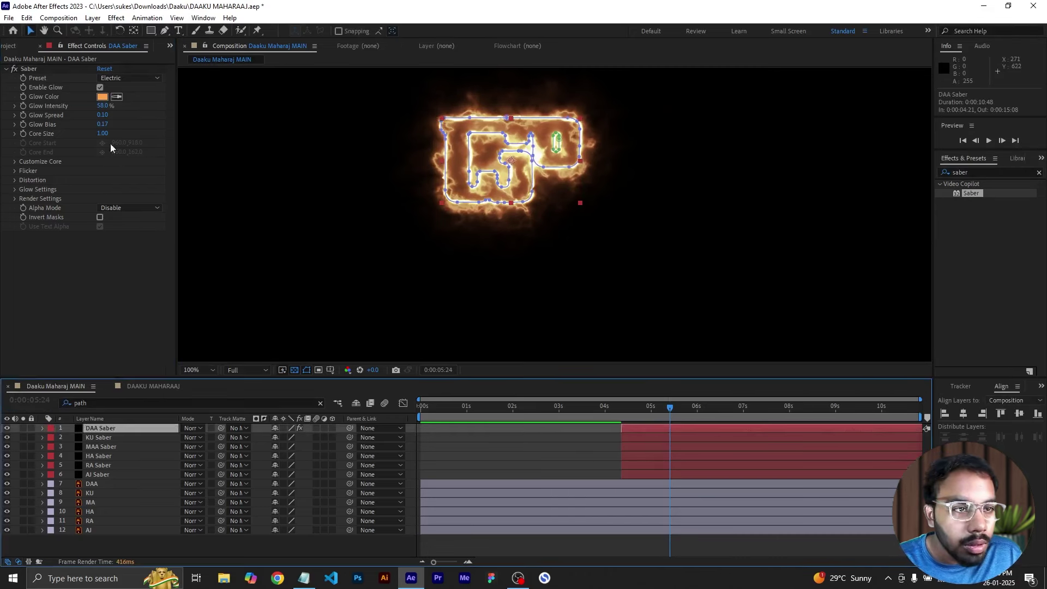
- Set the Saber glow intensity to 40% and the glow spread to 0.1
left_click(103, 107)
type("40")
key("Return")
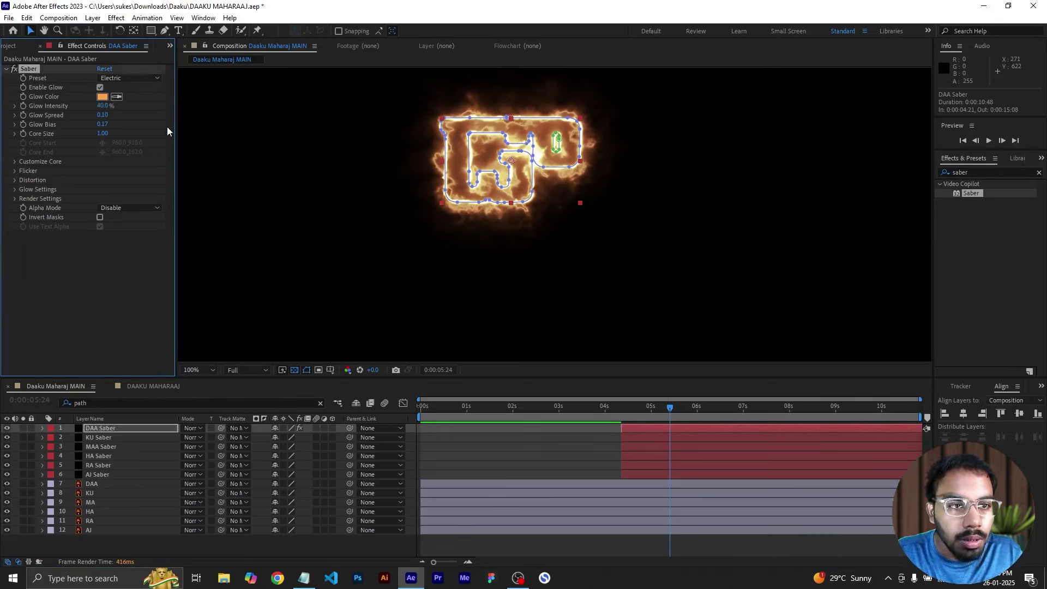
left_click(105, 115)
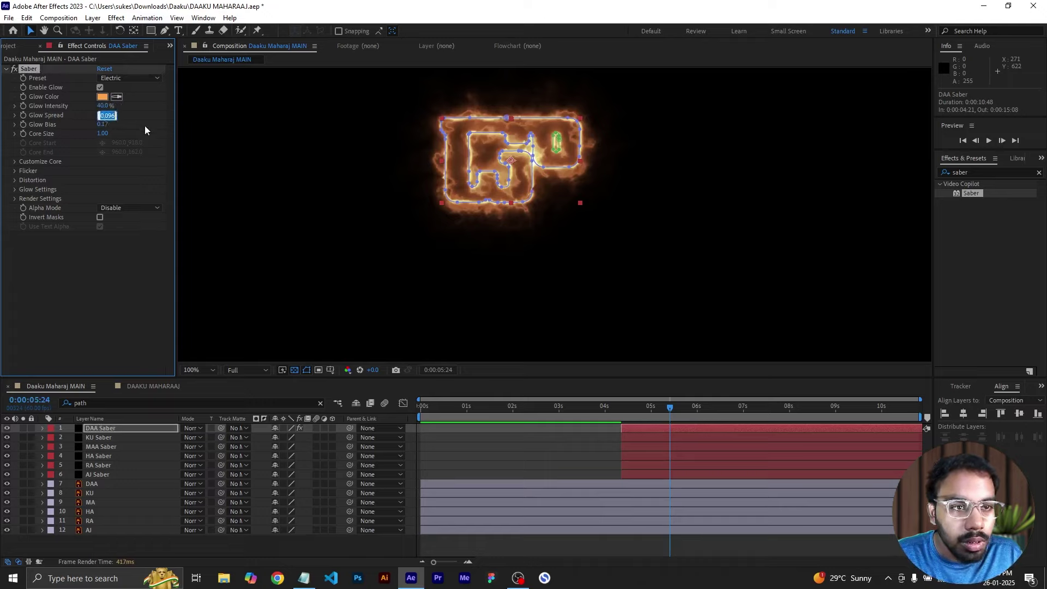
type("0.1")
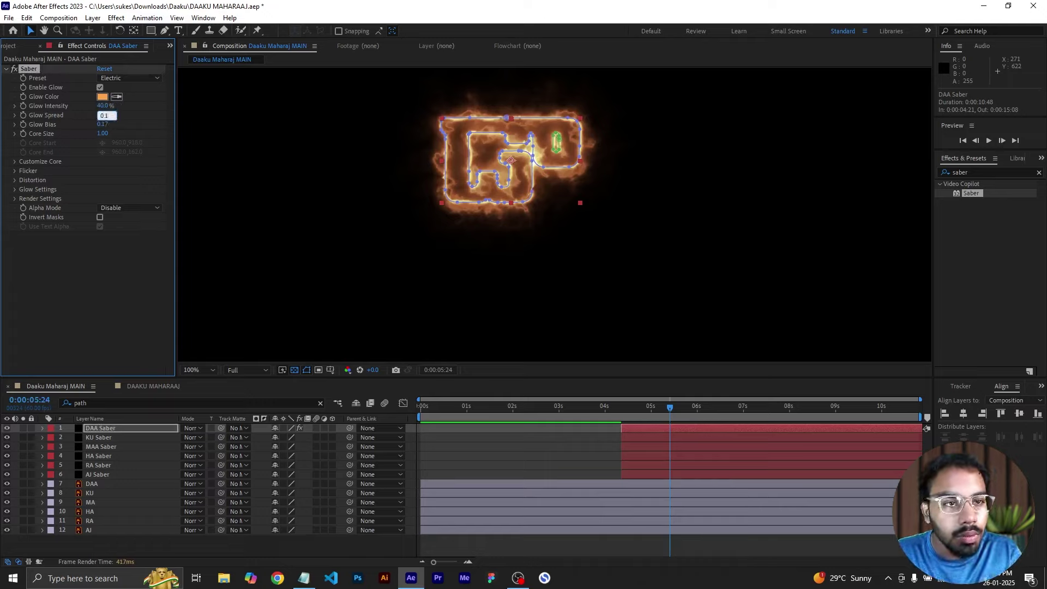
- Set the Saber glow bias to 0.2 and the core size to 0.5
key("Tab")
type("0")
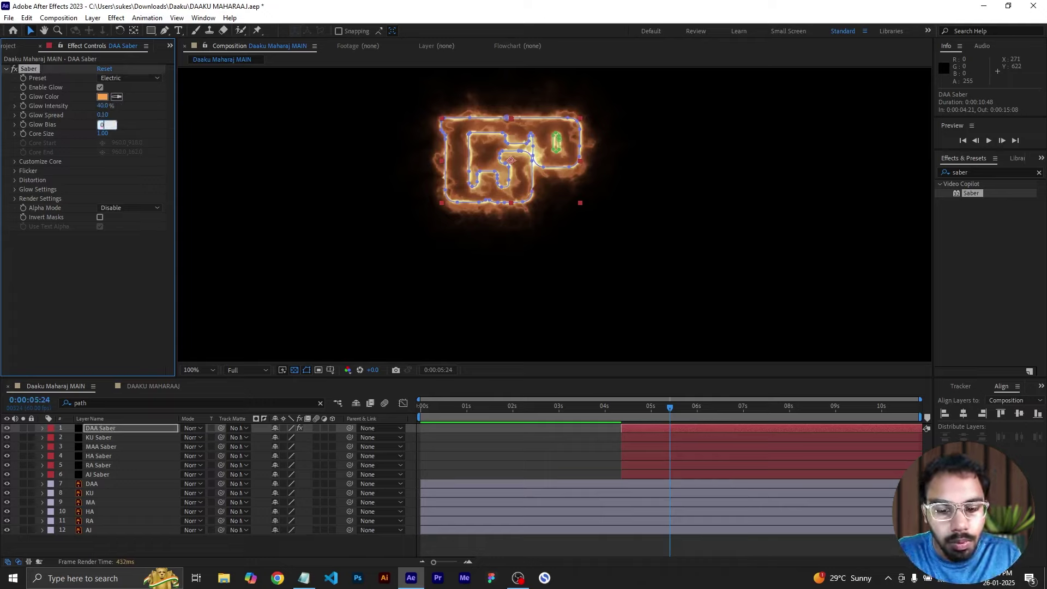
type(".3")
left_click(164, 126)
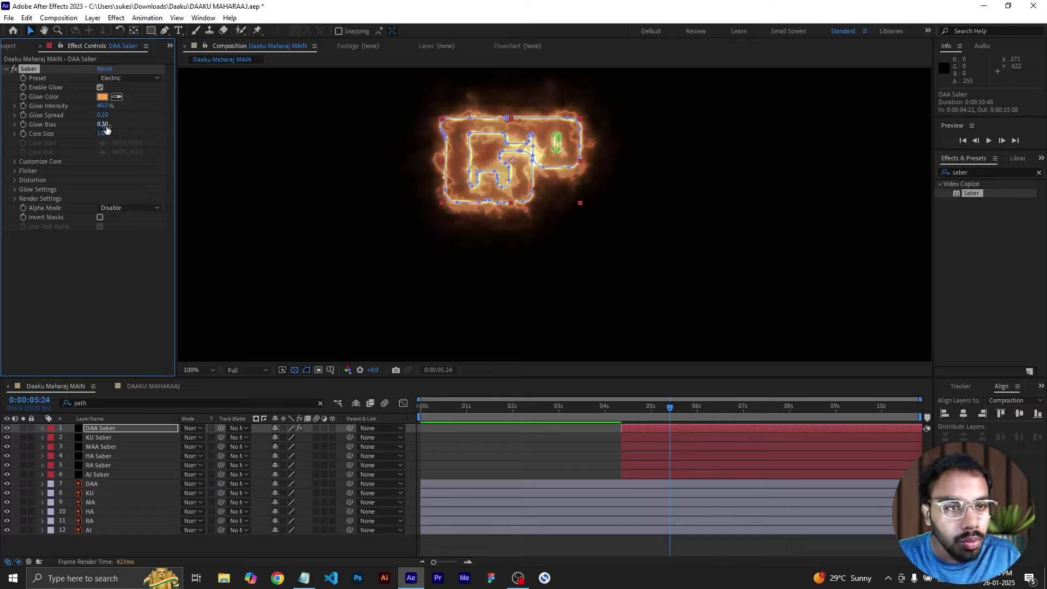
left_click(107, 123)
type("0.2")
key("Return")
left_click(102, 134)
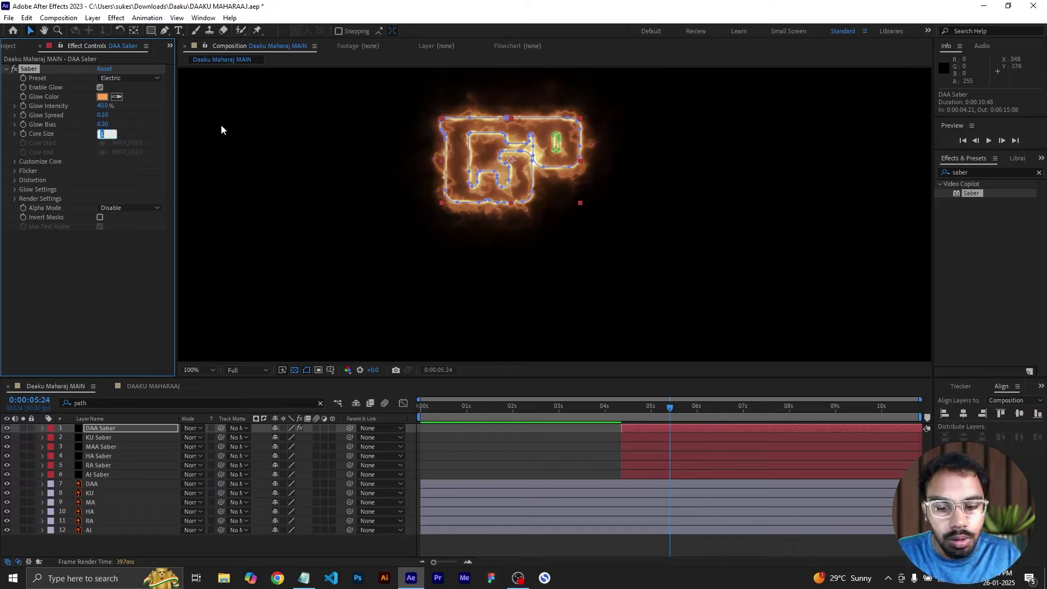
type("0.5")
key("Return")
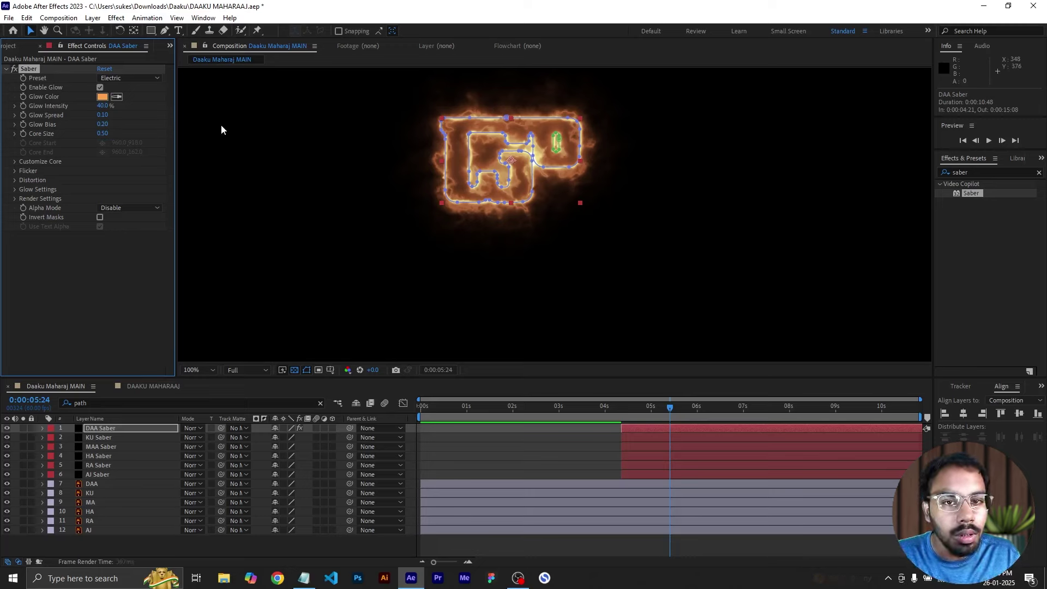
- Add a Start Offset keyframe to DAA Saber's Saber effect at 0:00:04:31
left_click(646, 407)
left_click(606, 448)
left_click(649, 429)
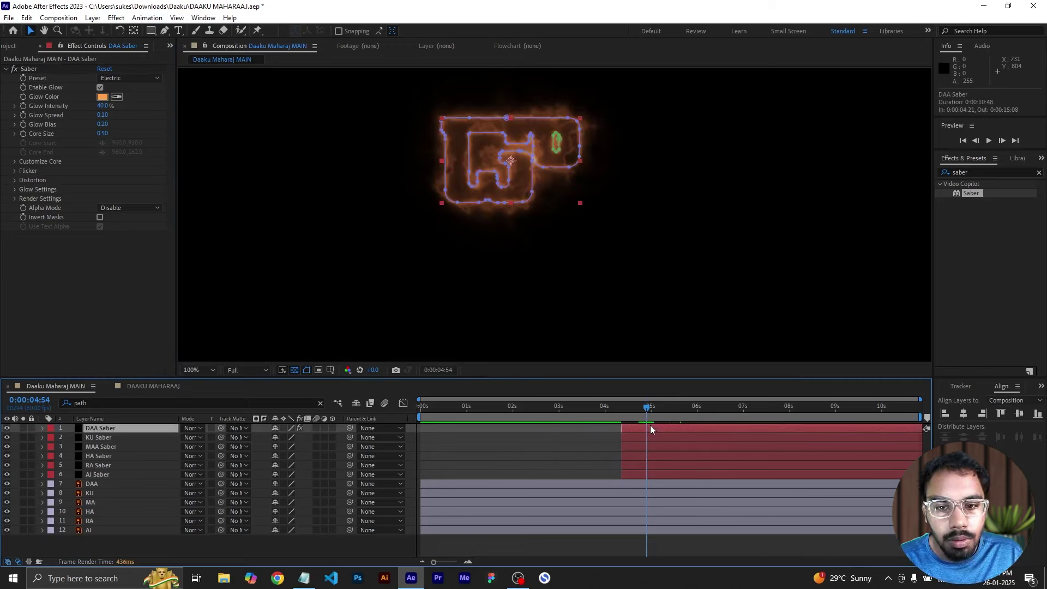
left_click(629, 410)
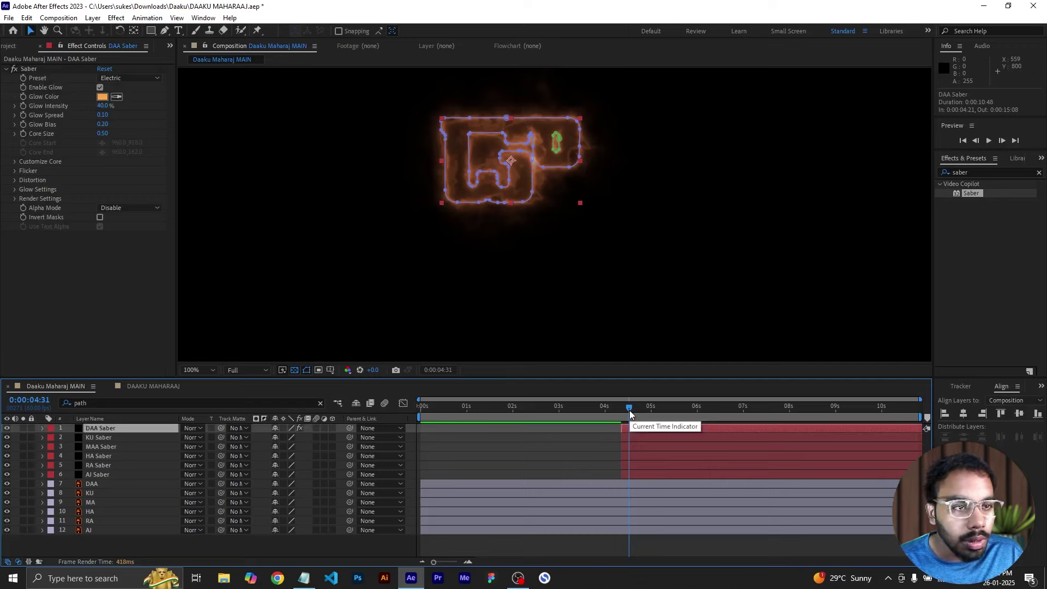
left_click(15, 162)
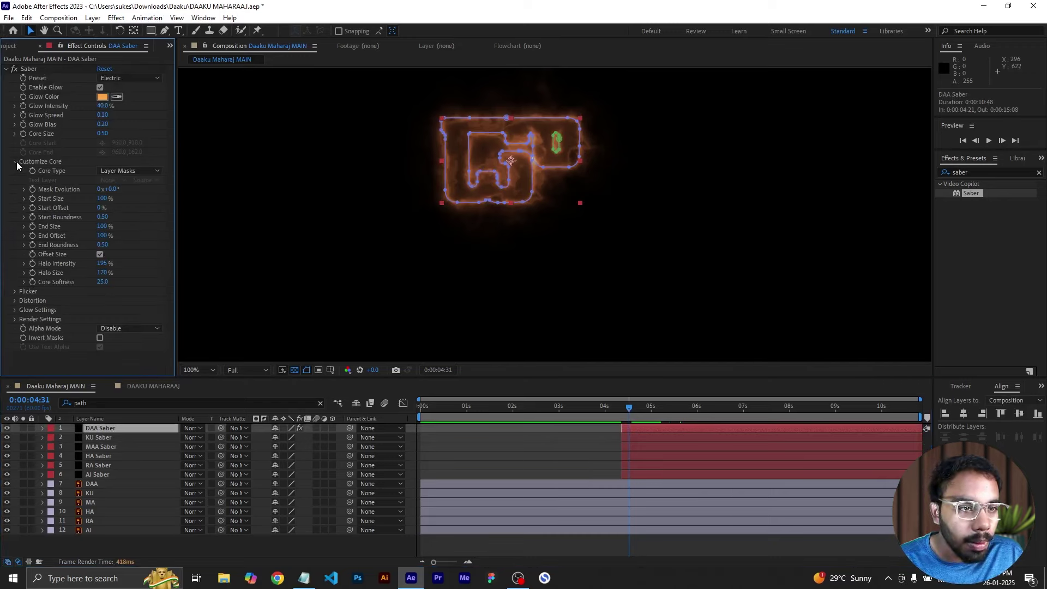
left_click(32, 208)
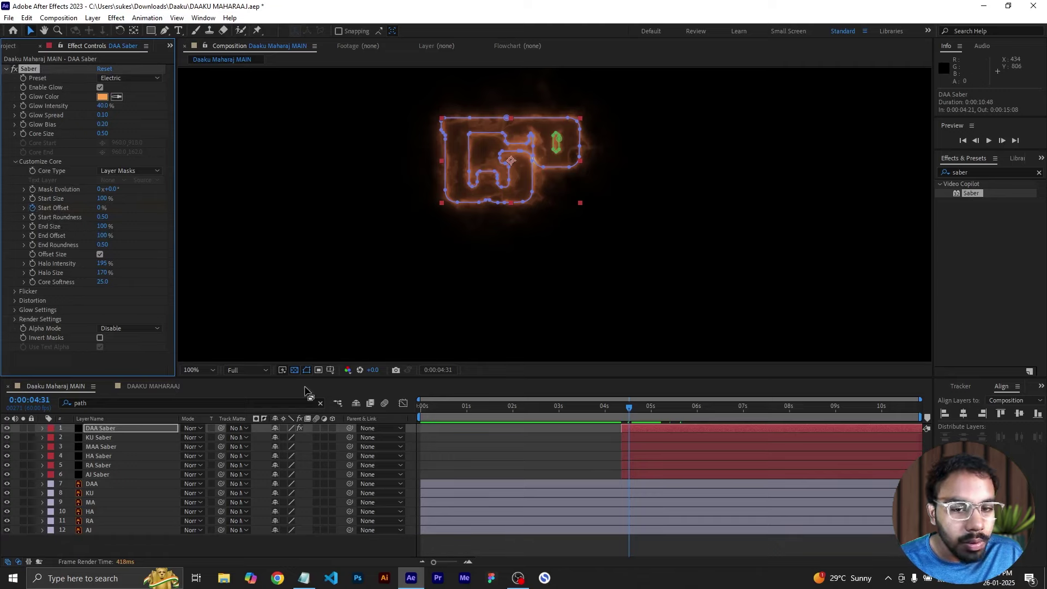
- Keyframe the Saber Start Offset at 100% at 0:00:05:02
left_click(653, 411)
left_click(101, 208)
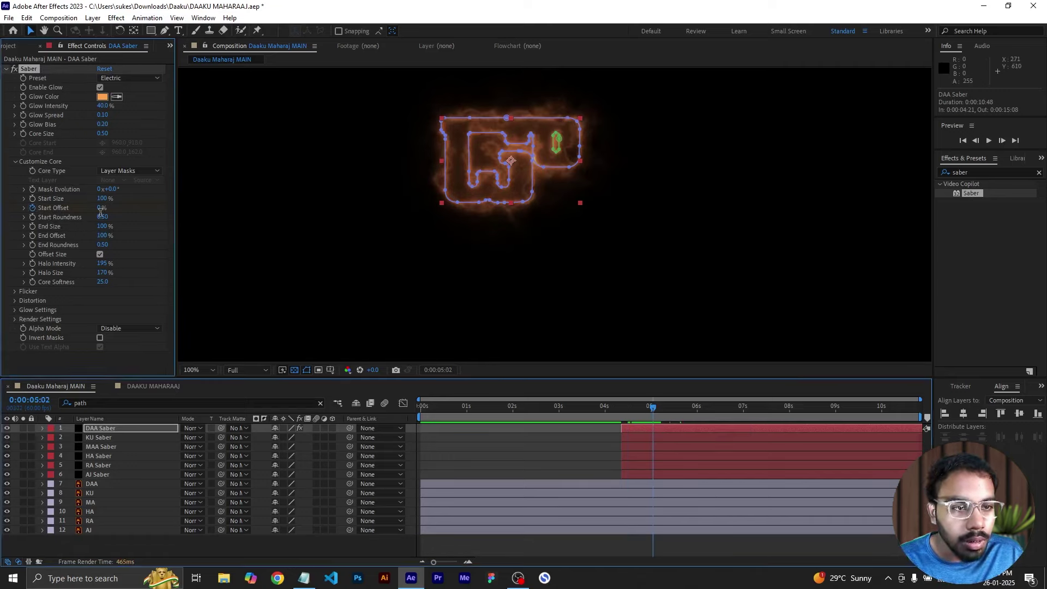
type("100")
key("Return")
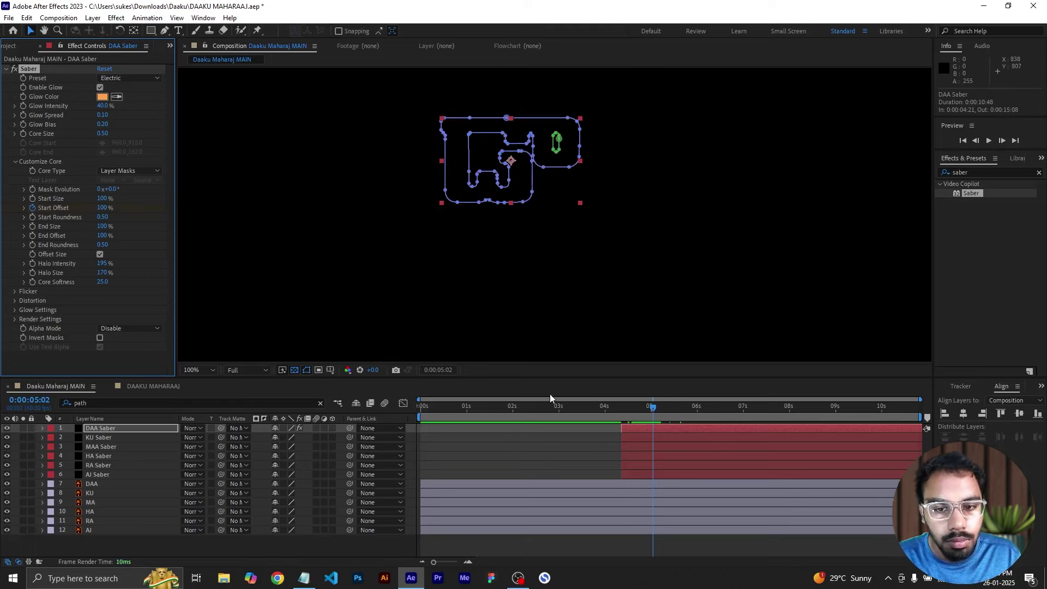
- Retime DAA Saber's Start Offset keyframes to the layer's start and 0:00:05:12, and preview the animation
key("u")
left_click_drag(630, 447, 661, 448)
left_click(622, 416)
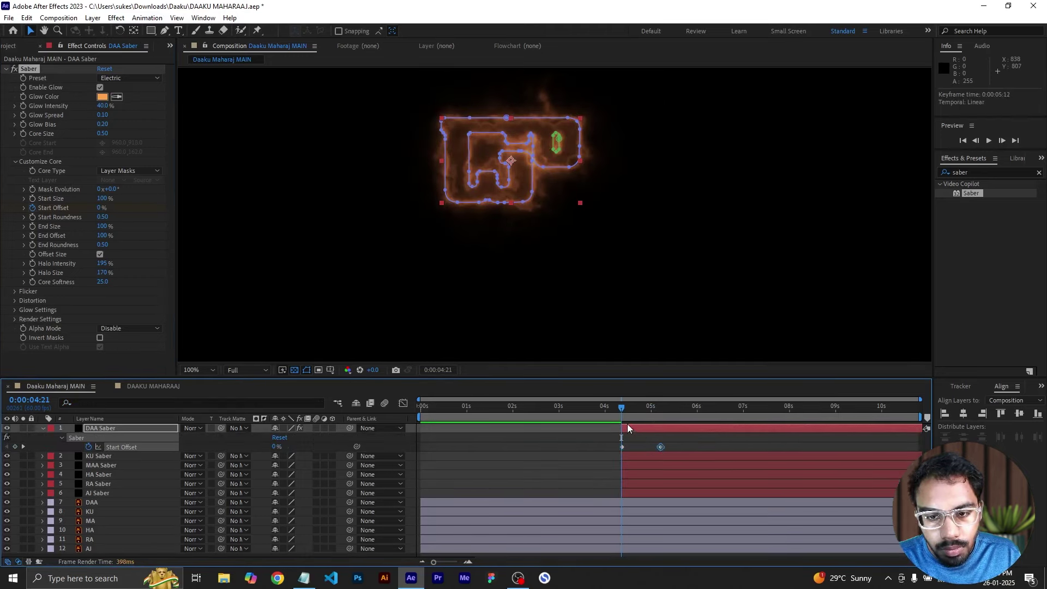
key("space")
key("space")
left_click(639, 415)
- Copy DAA Saber's keyframed Saber effect onto the KU, MAA, HA, RA and AJ Saber layers, starting at its first keyframe
left_click_drag(621, 412, 670, 423)
left_click(670, 427)
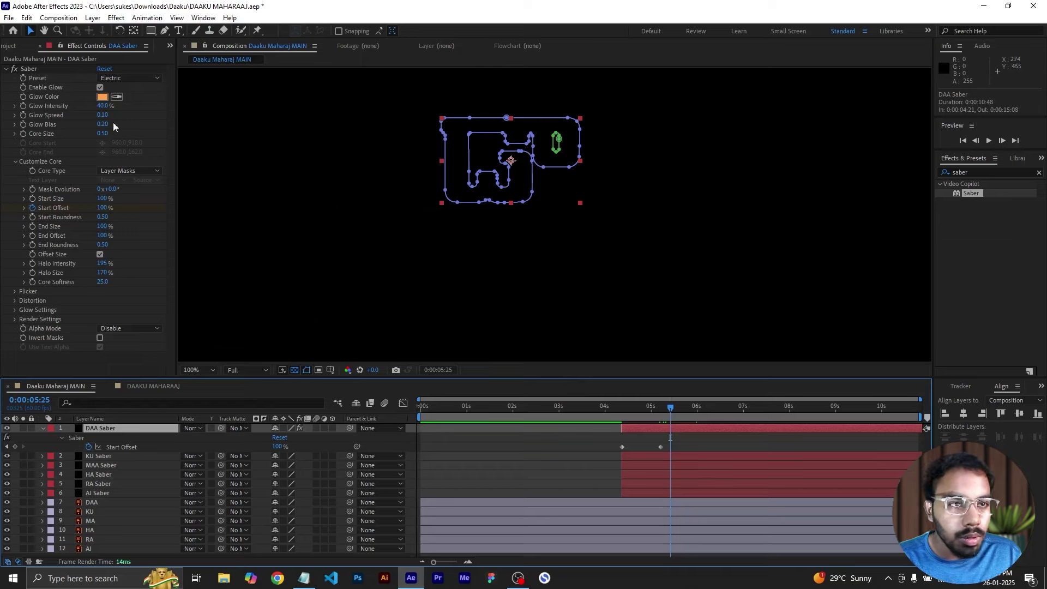
left_click(44, 68)
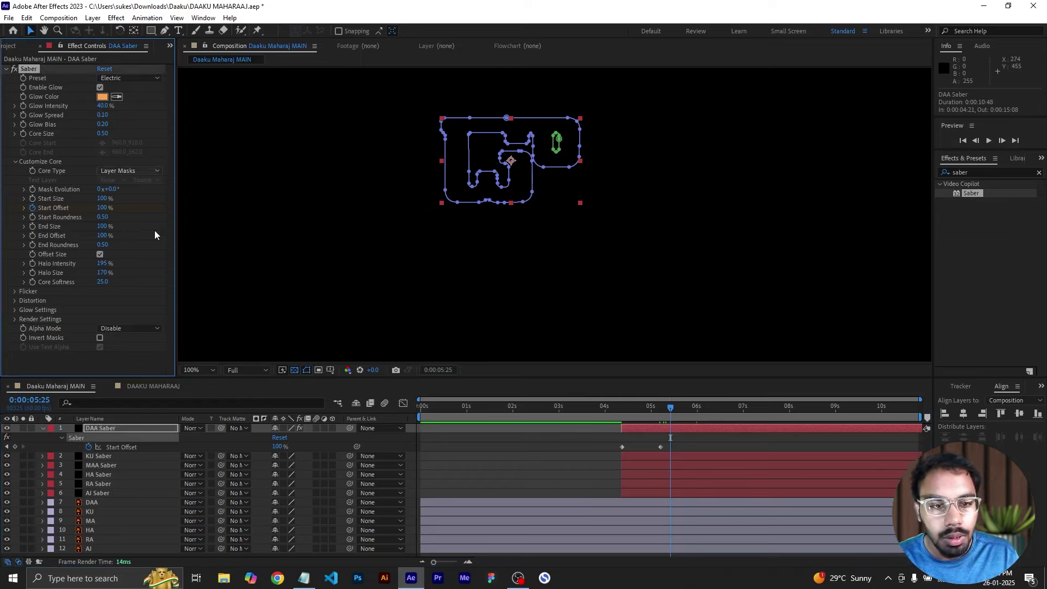
left_click(6, 447)
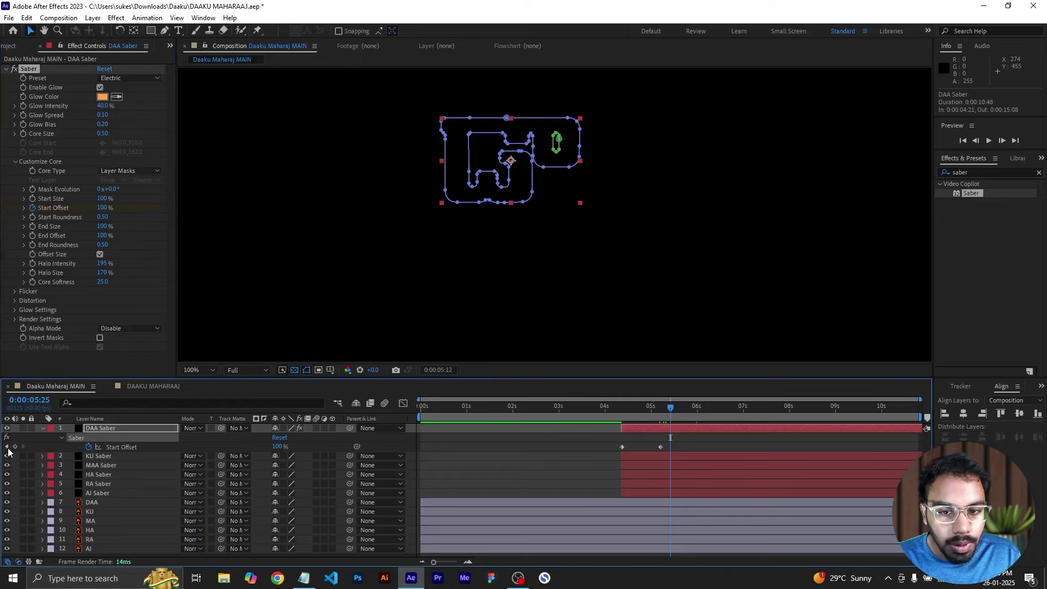
left_click(6, 446)
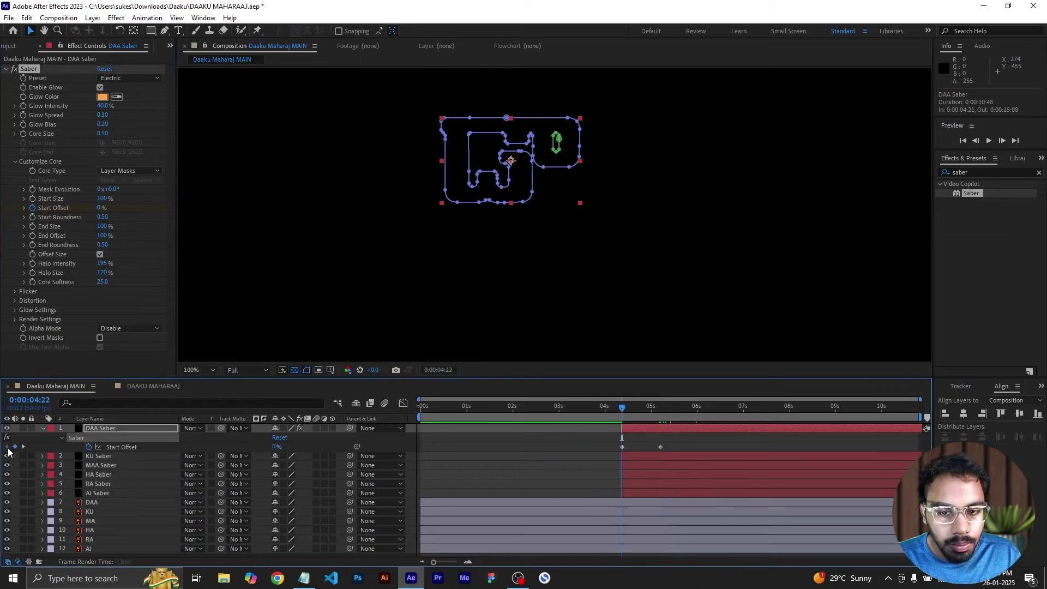
left_click(628, 462)
left_click(634, 492, "shift")
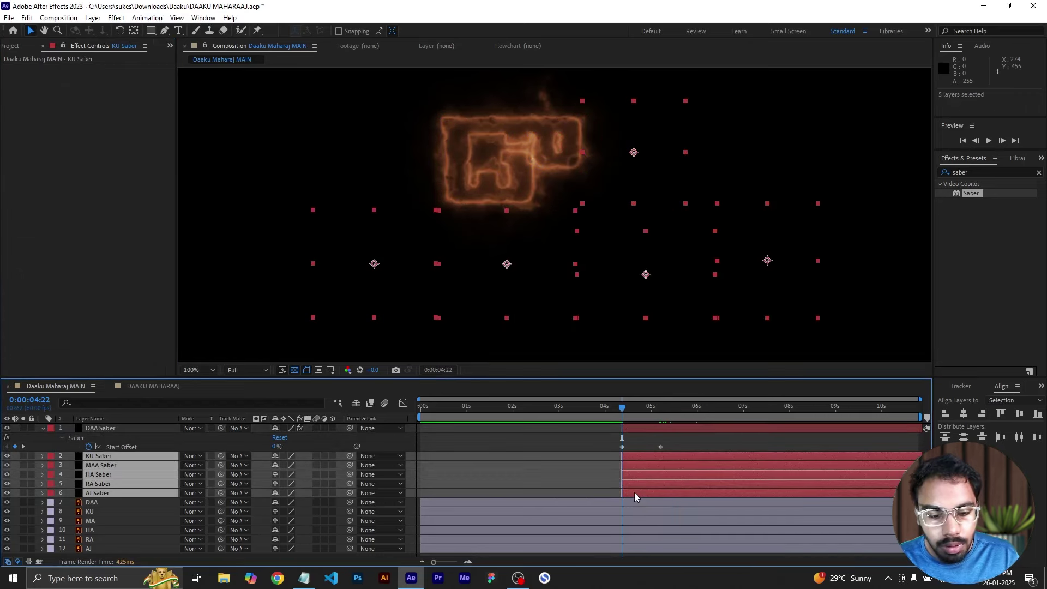
key("ctrl+v")
left_click(623, 409)
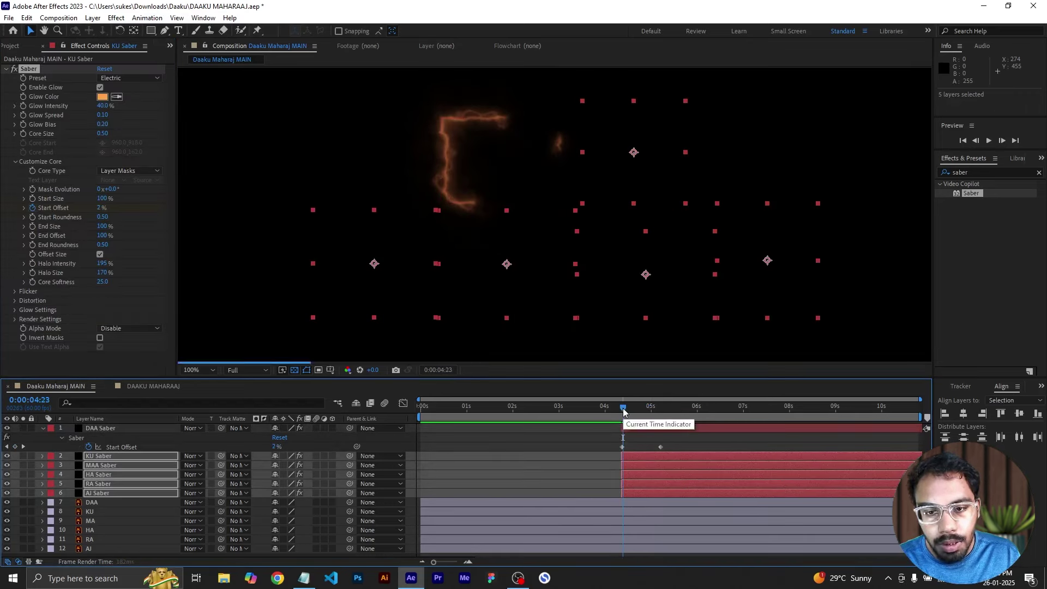
- Set all six Saber layers to the Add blending mode, check the animation, and collapse the open layer properties
left_click(672, 438)
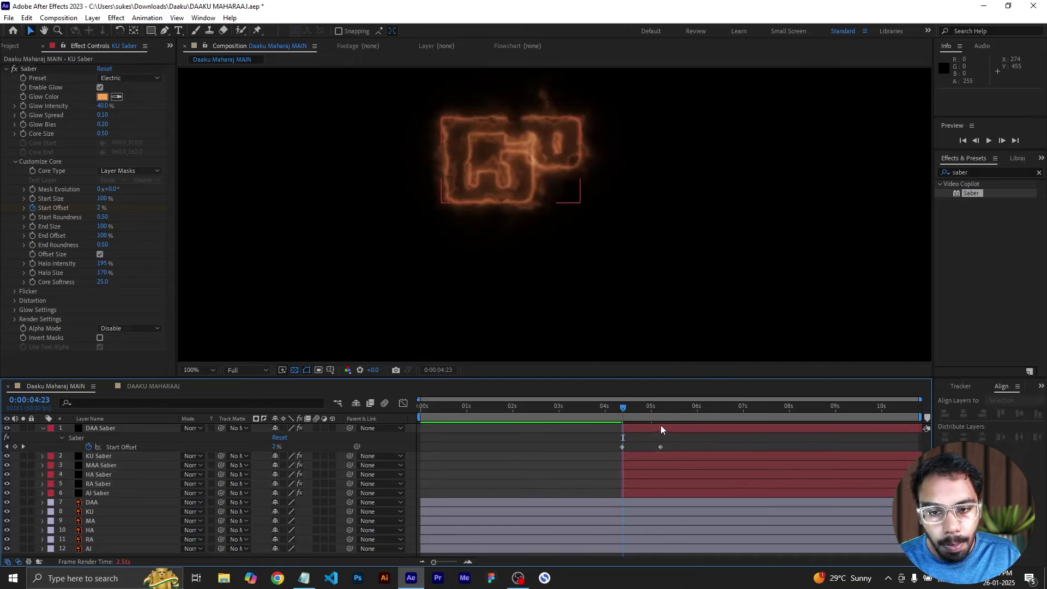
left_click(650, 496, "shift")
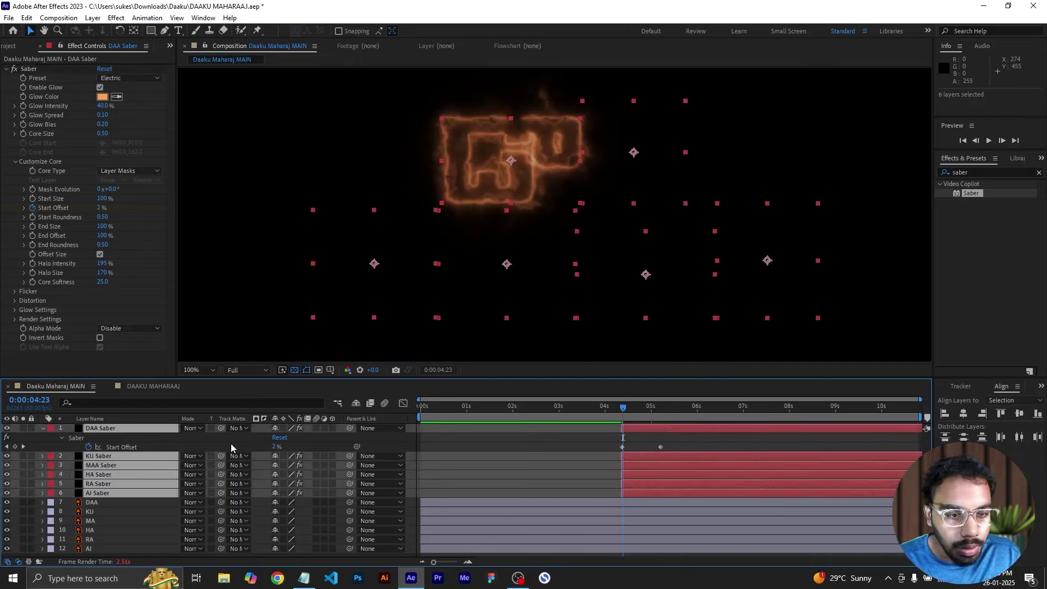
left_click(191, 435)
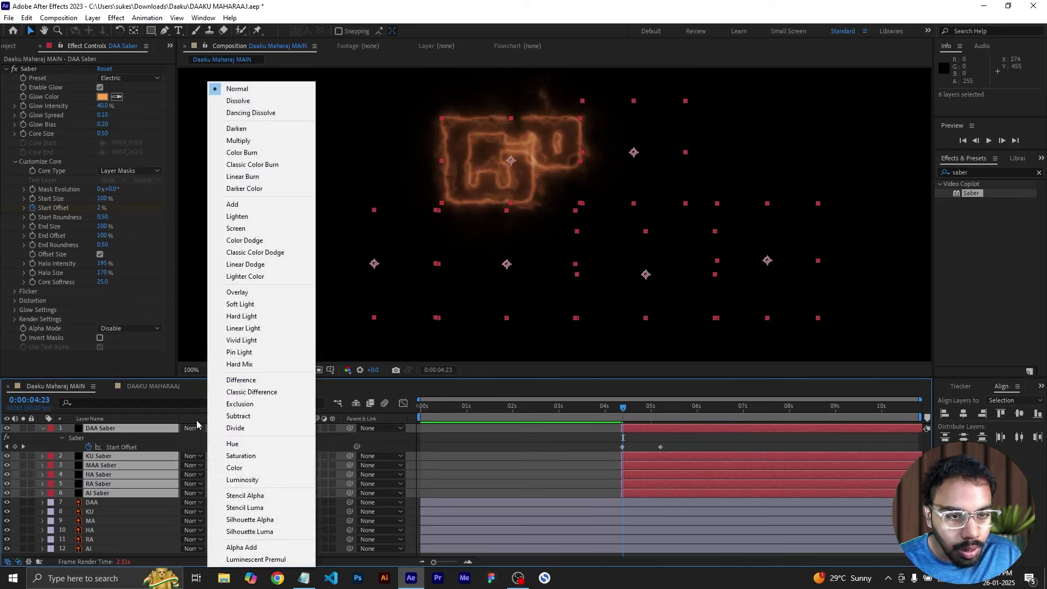
left_click(266, 206)
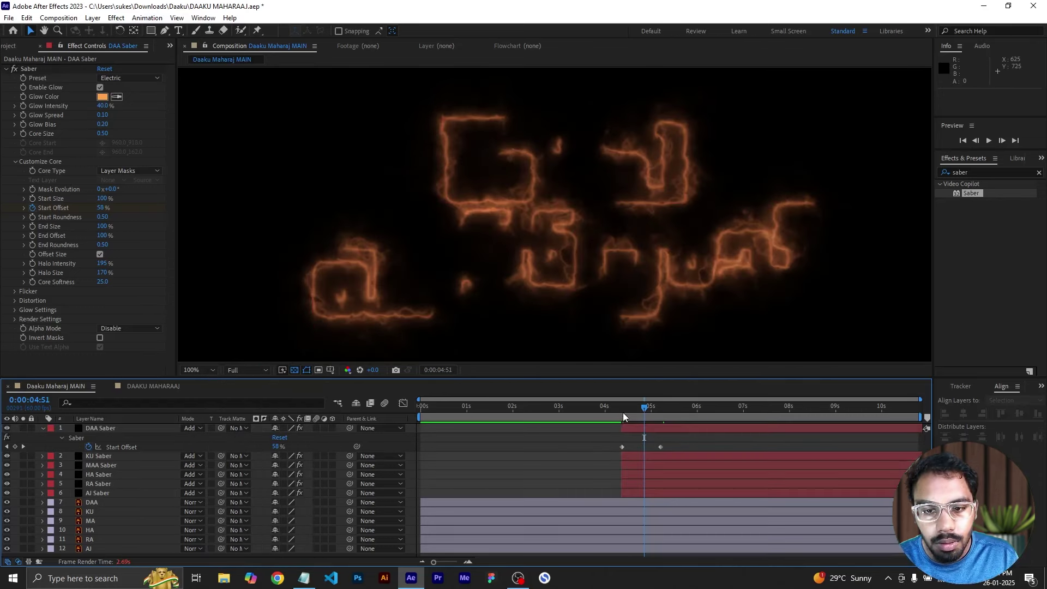
left_click_drag(623, 412, 586, 414)
key("u")
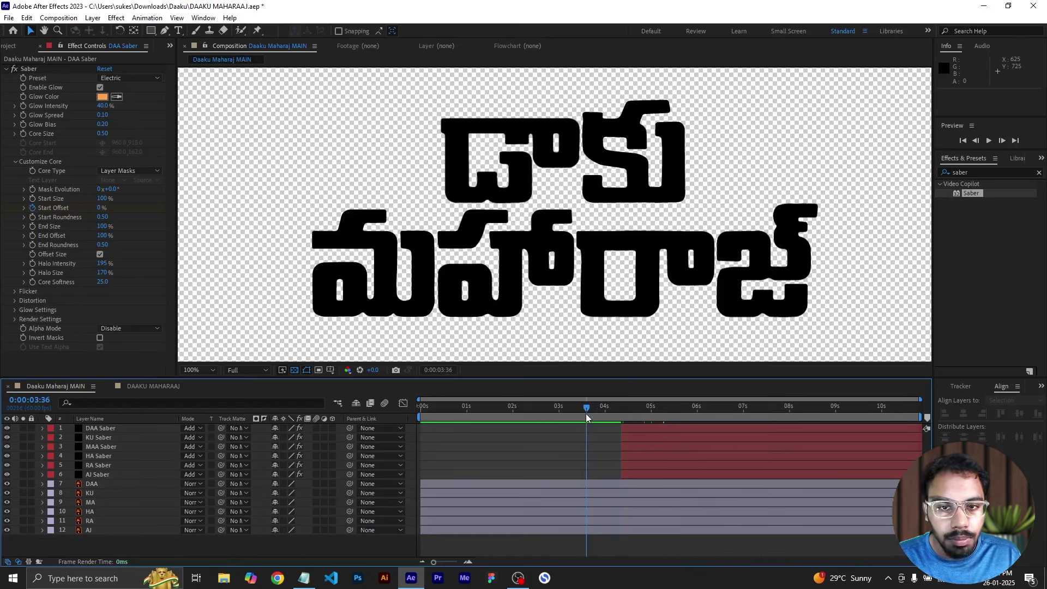
- Create a 1920 × 1080 black solid named DAA Element in the main composition
left_click(97, 485)
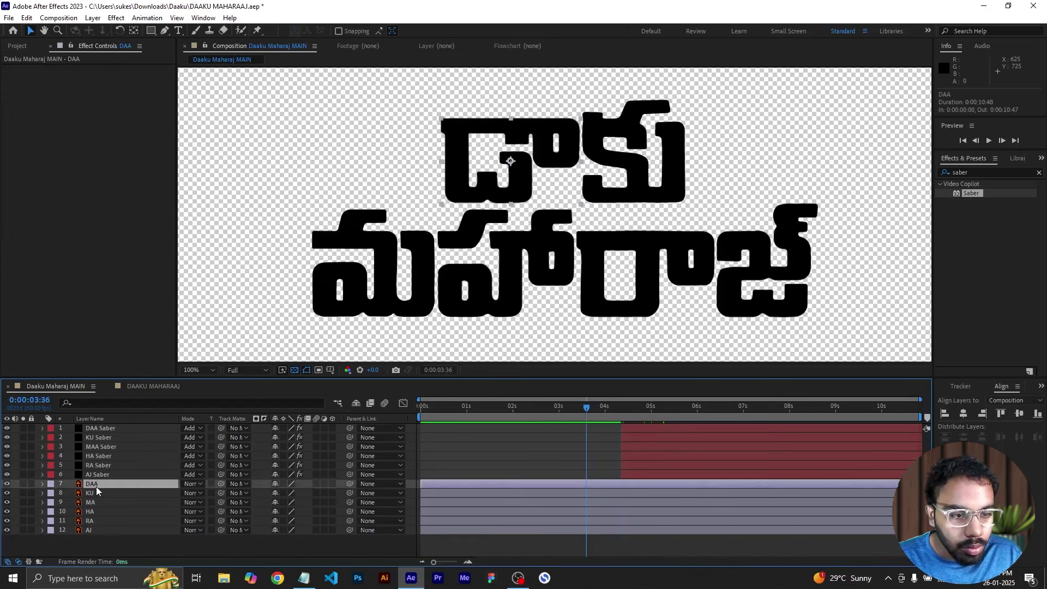
left_click(106, 539)
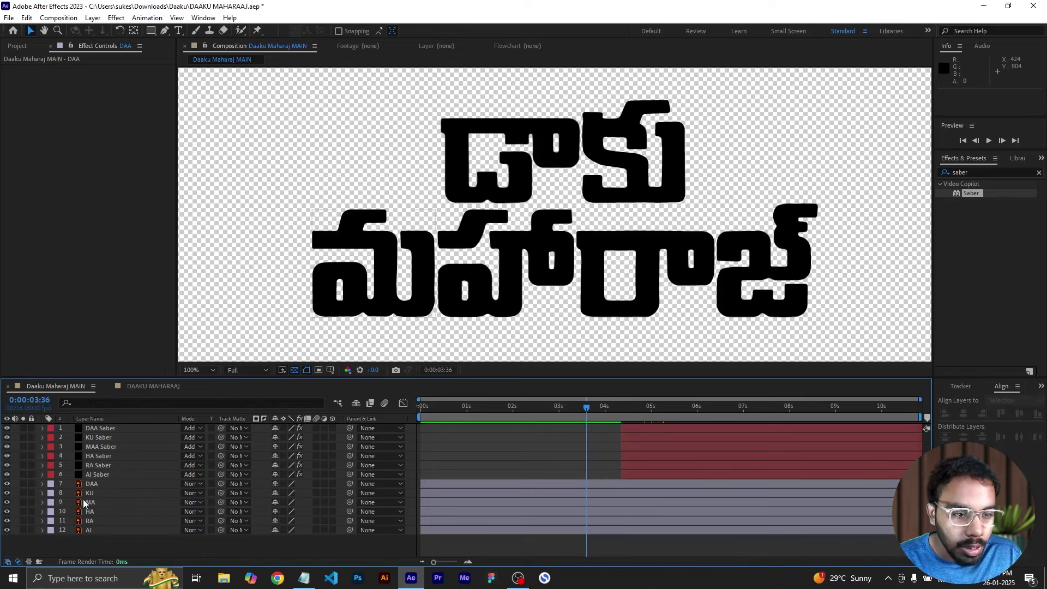
right_click(102, 544)
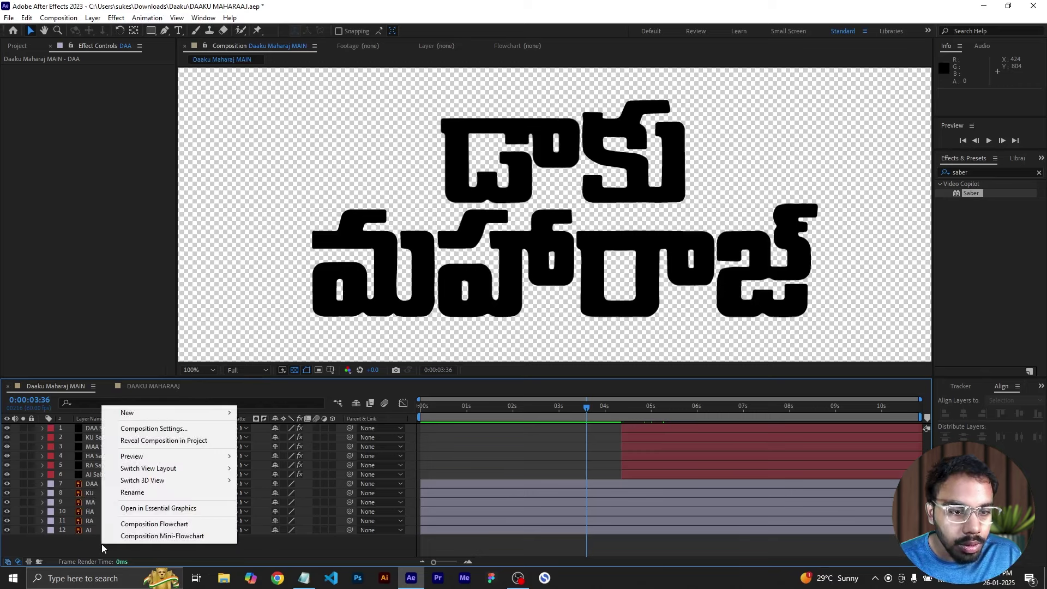
mouse_move(153, 414)
left_click(275, 440)
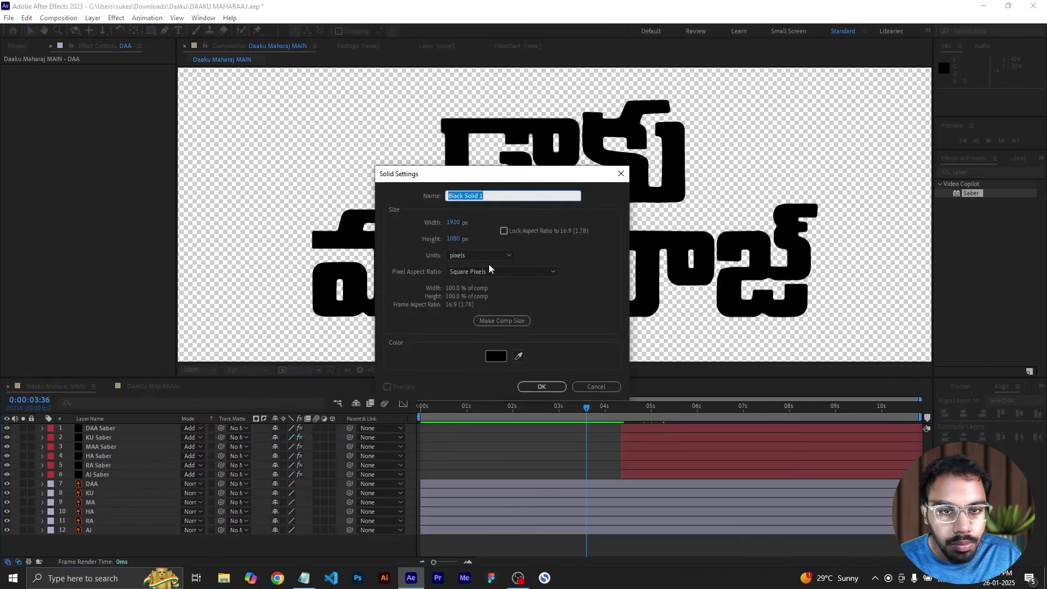
type("DAA Element")
key("Return")
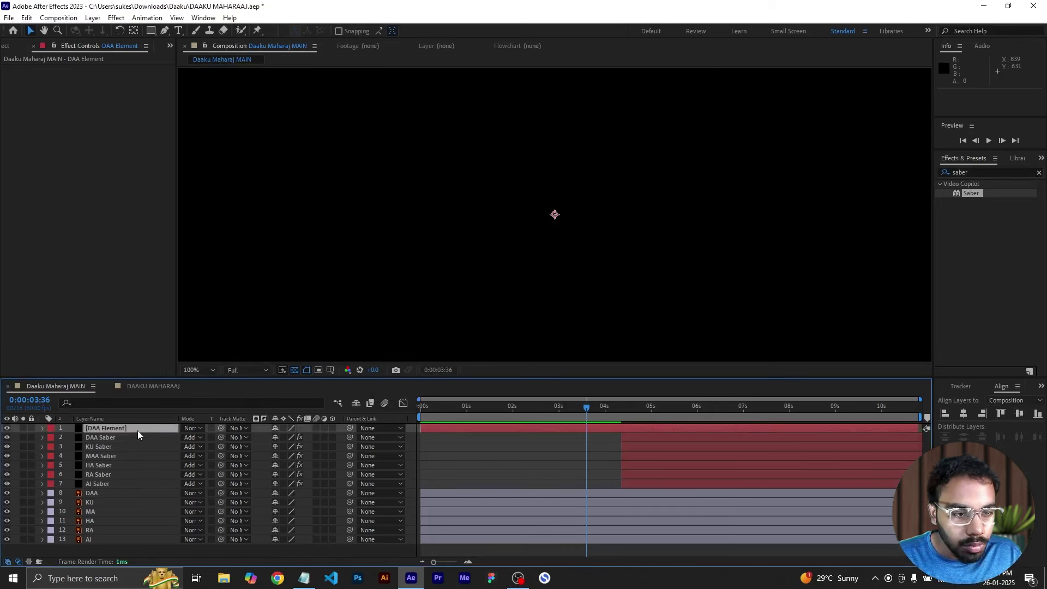
- Change the label color of the six Saber layers to Green
key("ctrl+shift+a")
left_click(126, 437)
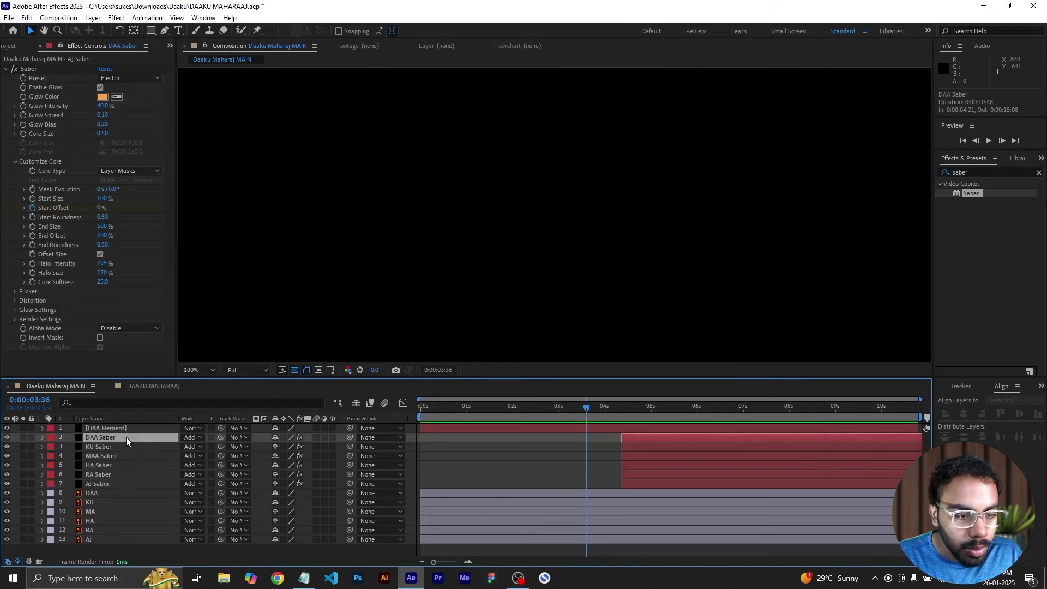
left_click(110, 484, "shift")
left_click(50, 437)
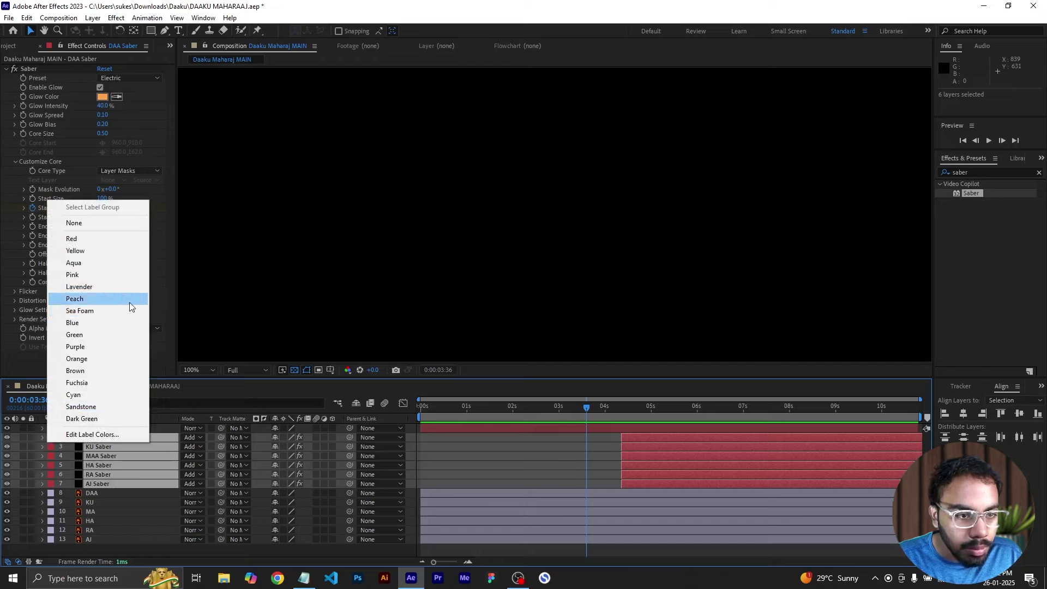
left_click(108, 334)
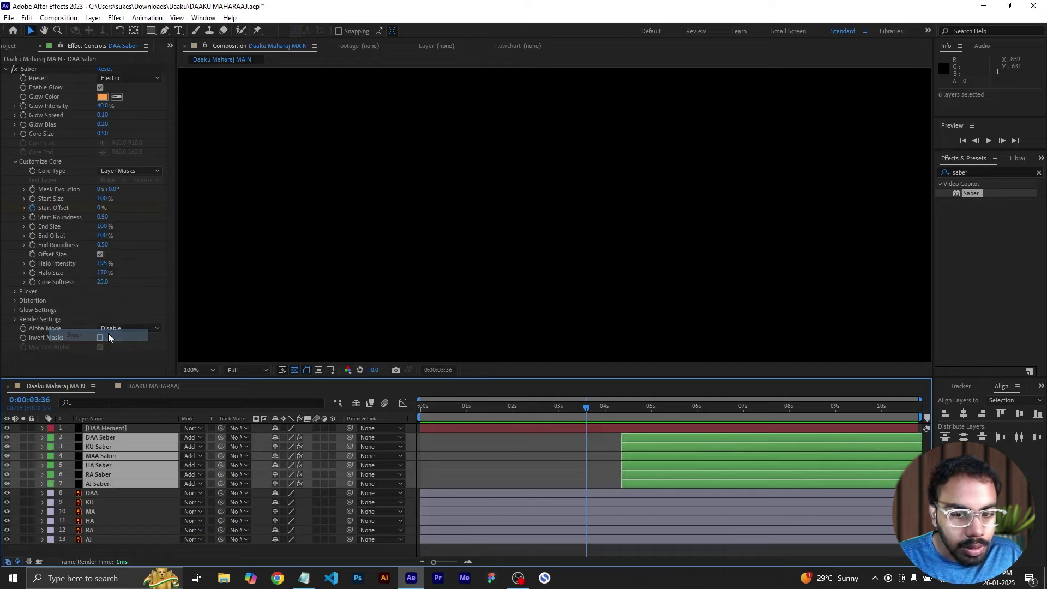
- Move the DAA Element solid directly below AJ Saber and apply the Video Copilot Element effect to it
left_click(443, 429)
left_click(435, 449)
left_click_drag(133, 429, 139, 491)
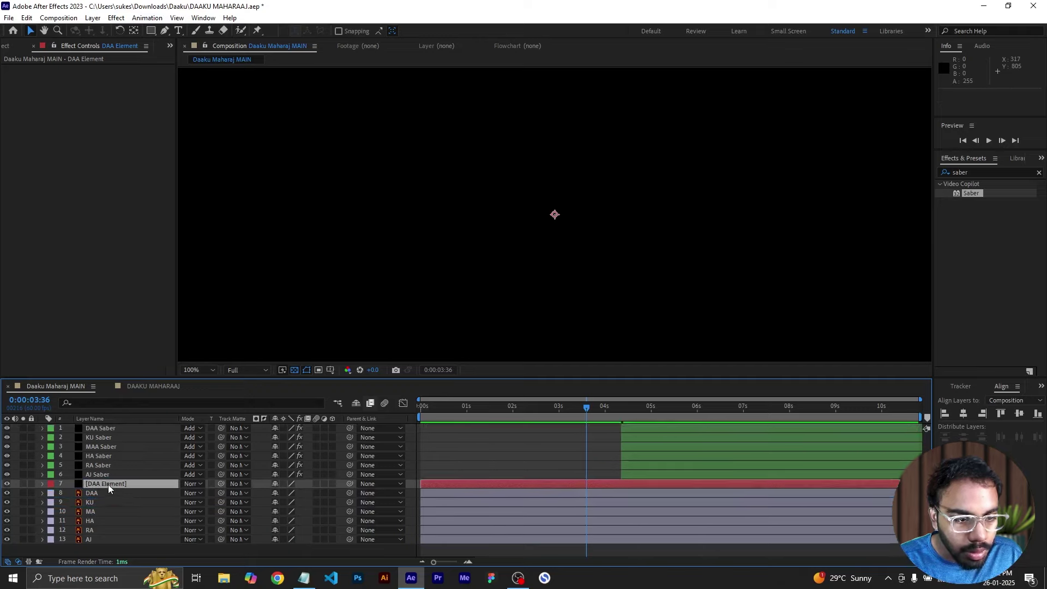
left_click(1039, 172)
left_click(963, 171)
type("elem")
left_click_drag(980, 192, 144, 484)
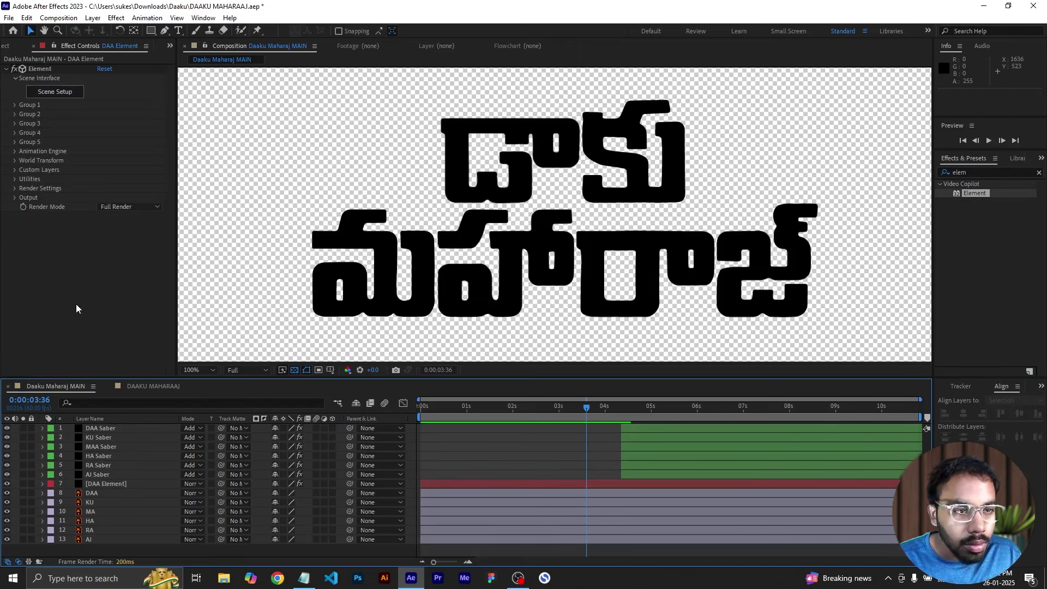
- Set Path Layer 1 in Element's custom text and masks to the DAA layer
left_click(14, 170)
left_click(24, 179)
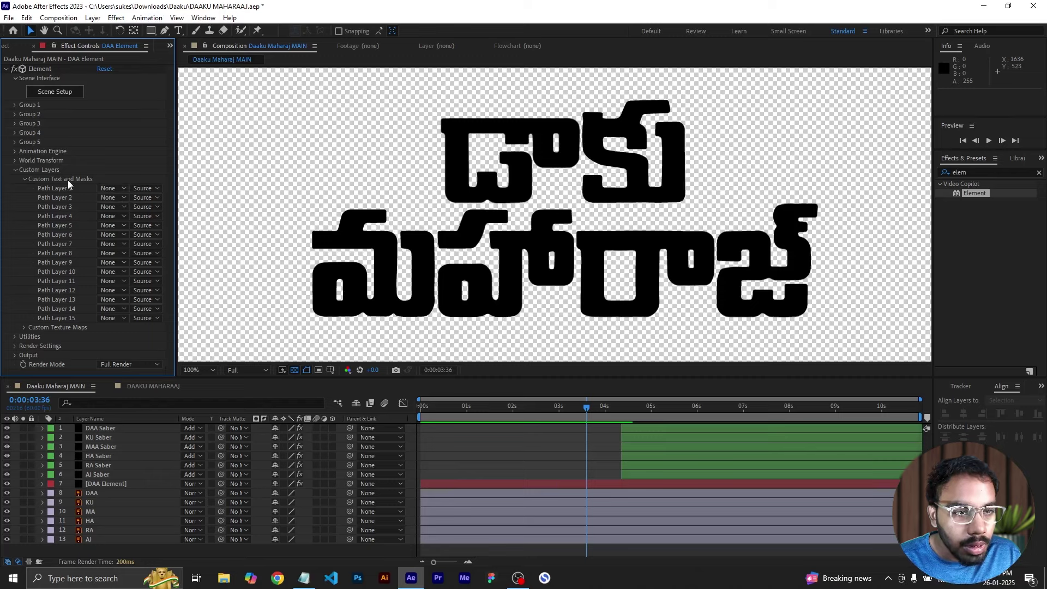
left_click(122, 188)
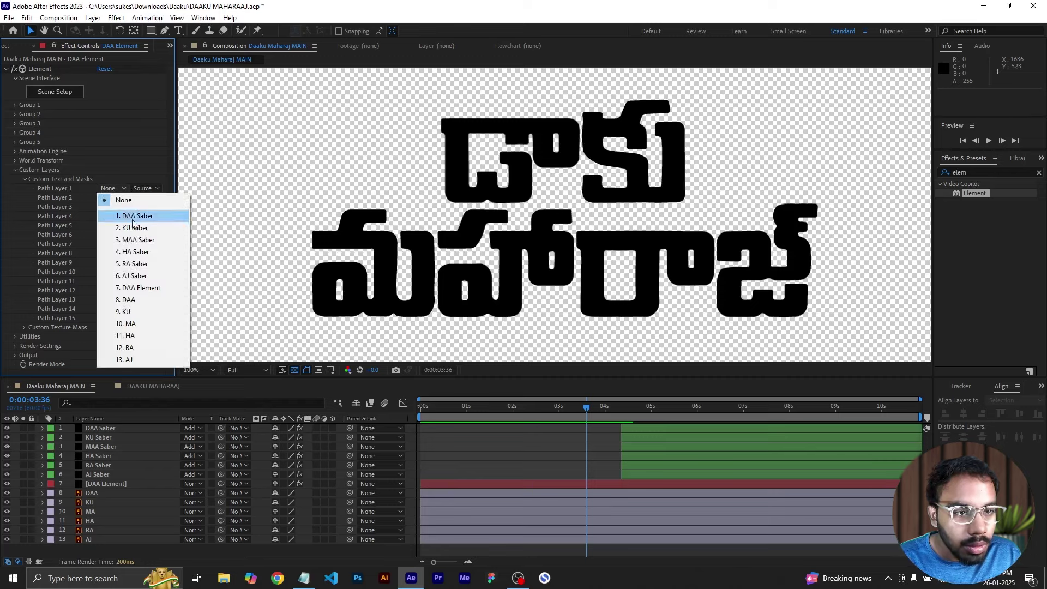
left_click(134, 300)
left_click(15, 169)
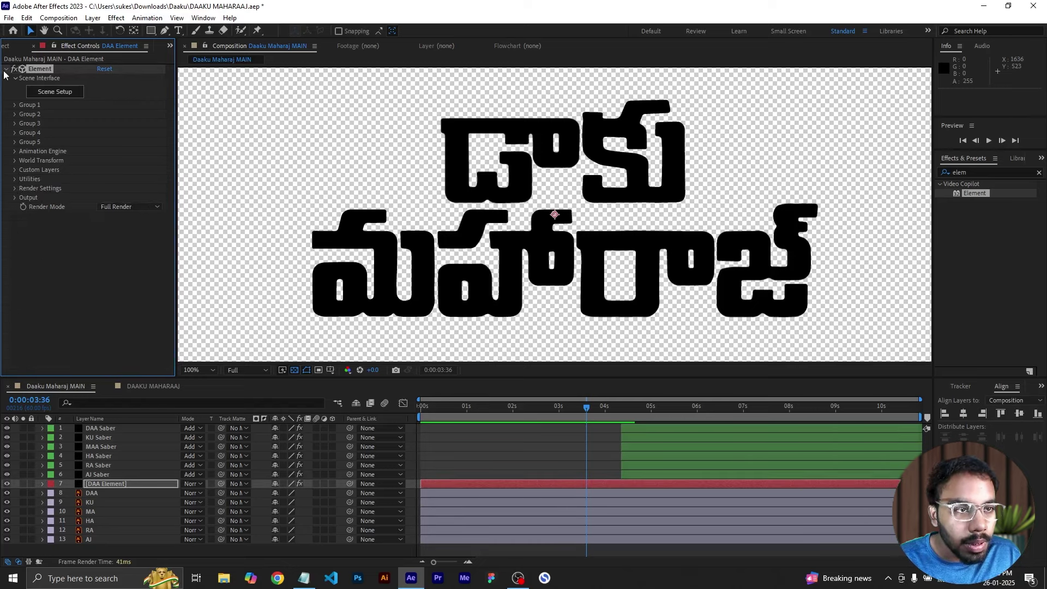
- Add letter texture.jpg, Fg.jpg and bg.jpg to the main composition directly below the DAA Element layer
left_click(7, 47)
left_click(44, 197)
left_click(38, 186, "shift")
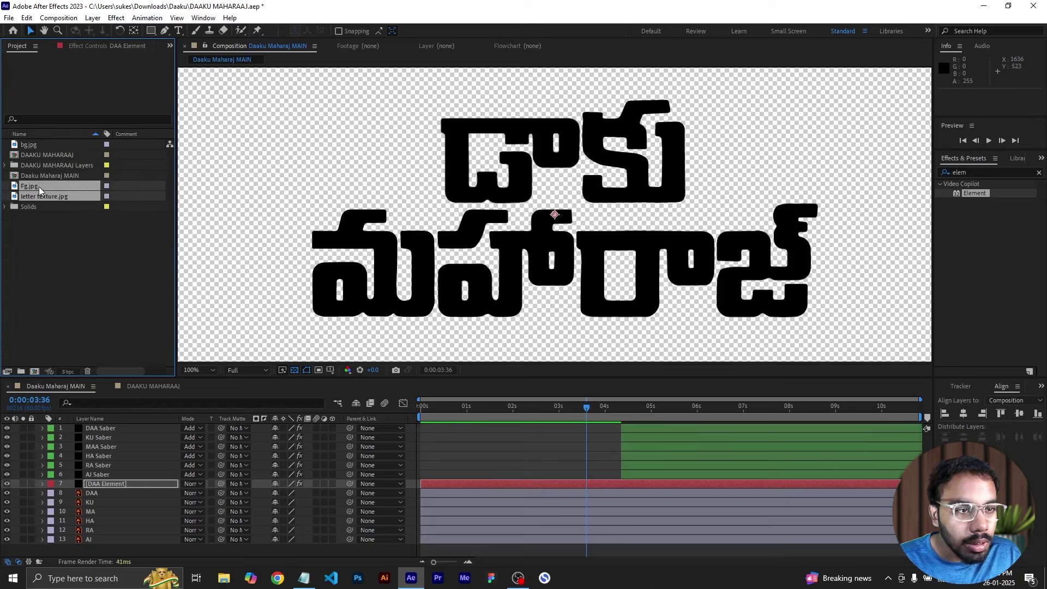
left_click(43, 148, "ctrl")
left_click_drag(60, 145, 95, 492)
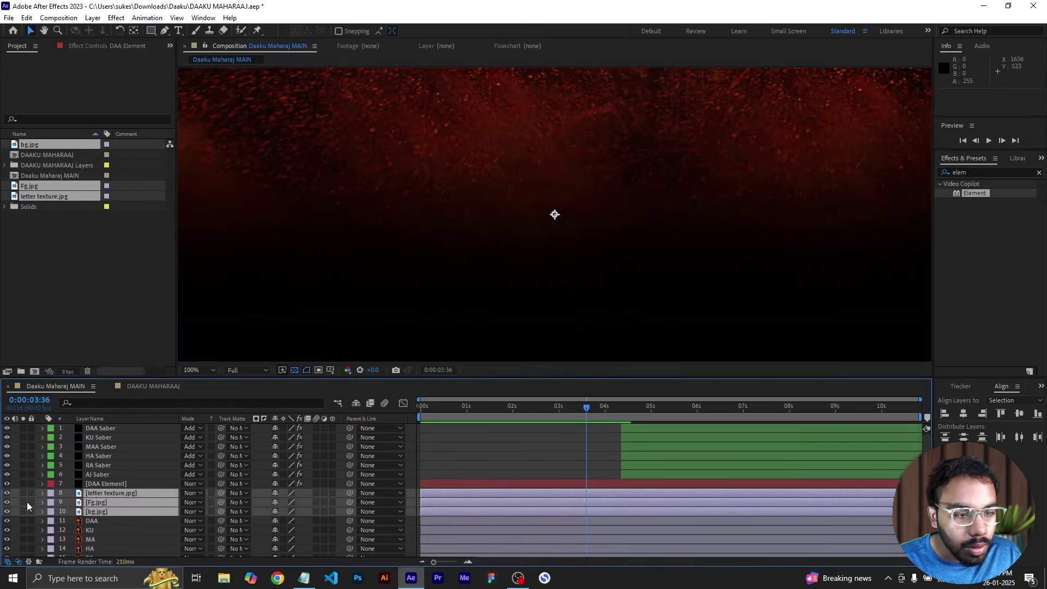
- Turn off visibility of the three texture image layers, mark them shy, and hide shy layers in the timeline
left_click_drag(7, 493, 7, 507)
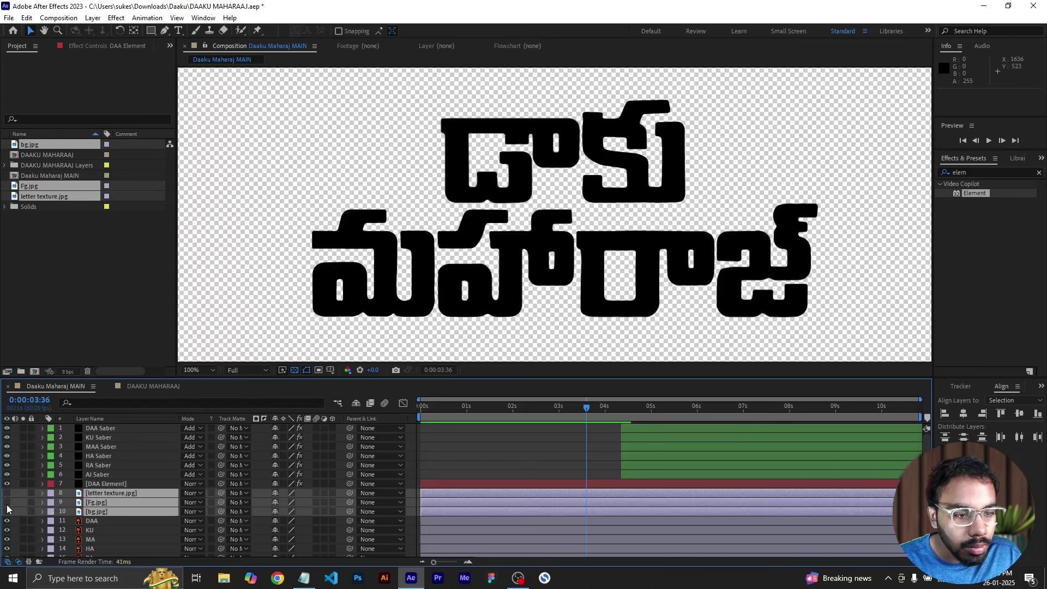
left_click(275, 493)
left_click(356, 405)
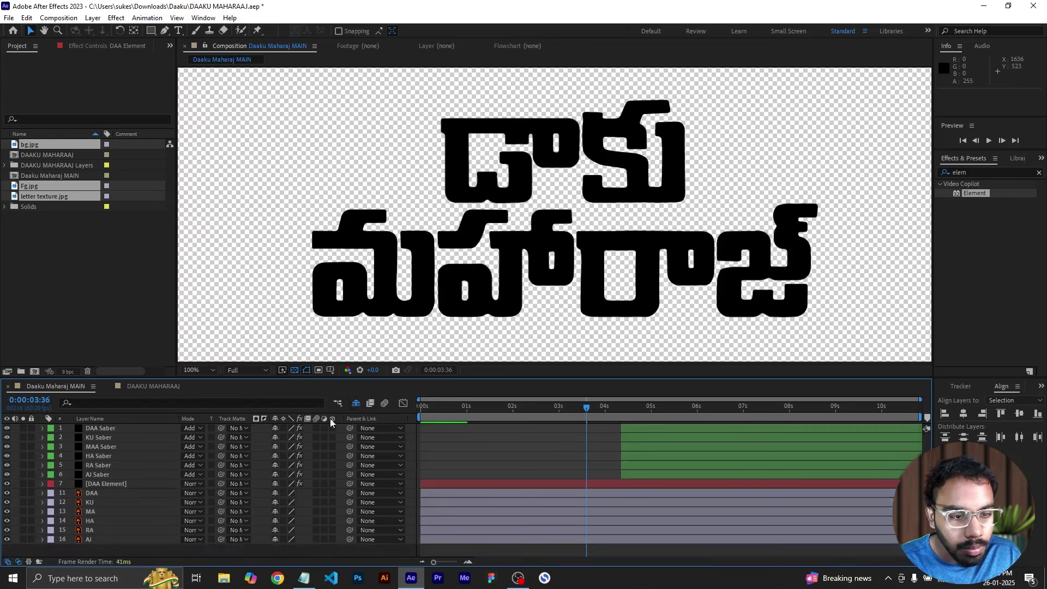
left_click(104, 259)
- Assign letter texture.jpg to Layer 1 and Fg.jpg to Layer 2 in Element's custom texture maps on DAA Element
left_click(111, 46)
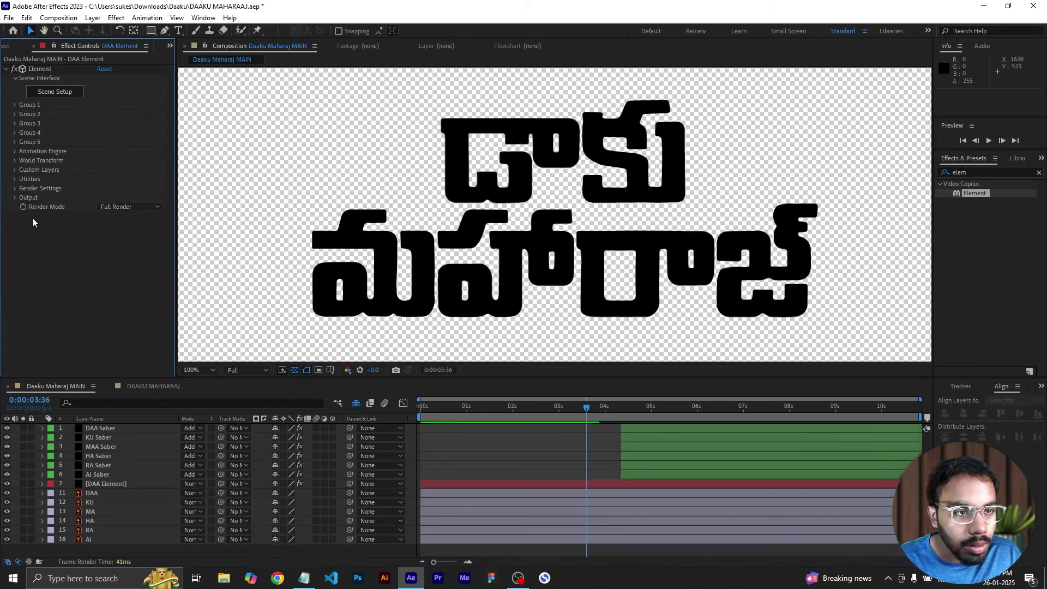
left_click(15, 170)
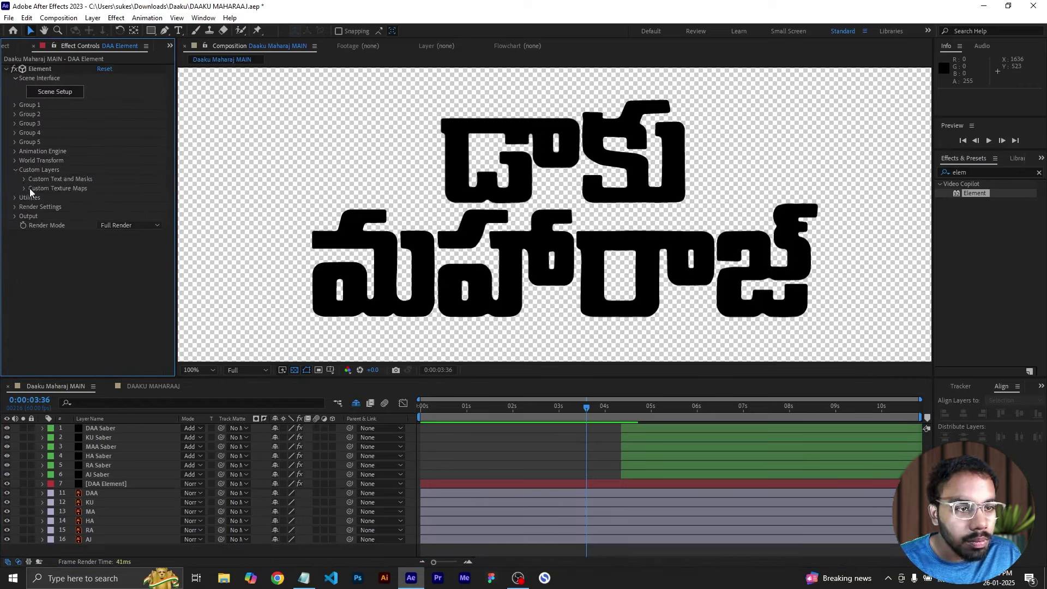
left_click(24, 188)
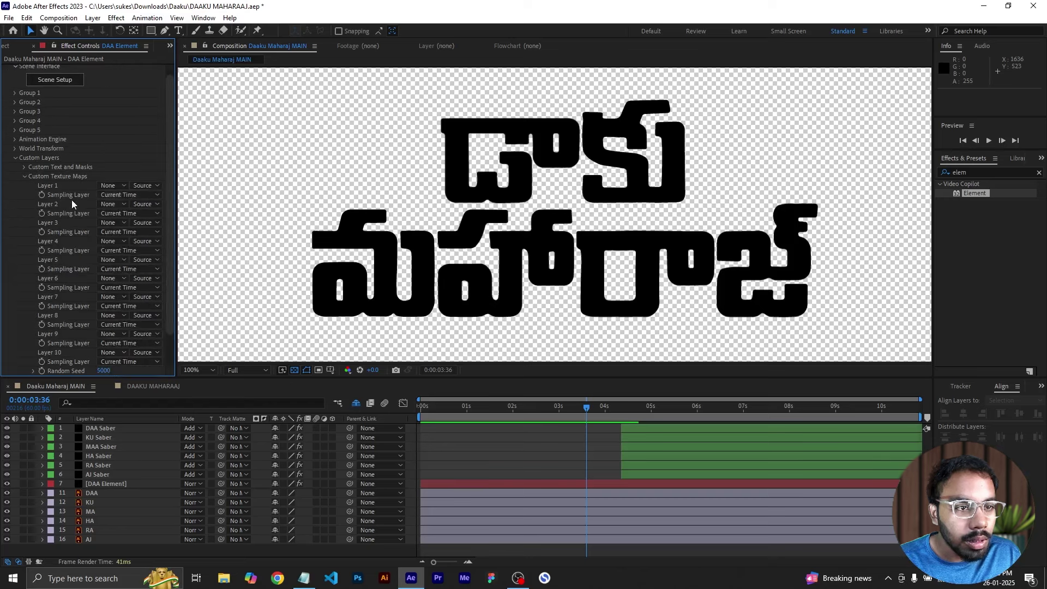
left_click(116, 184)
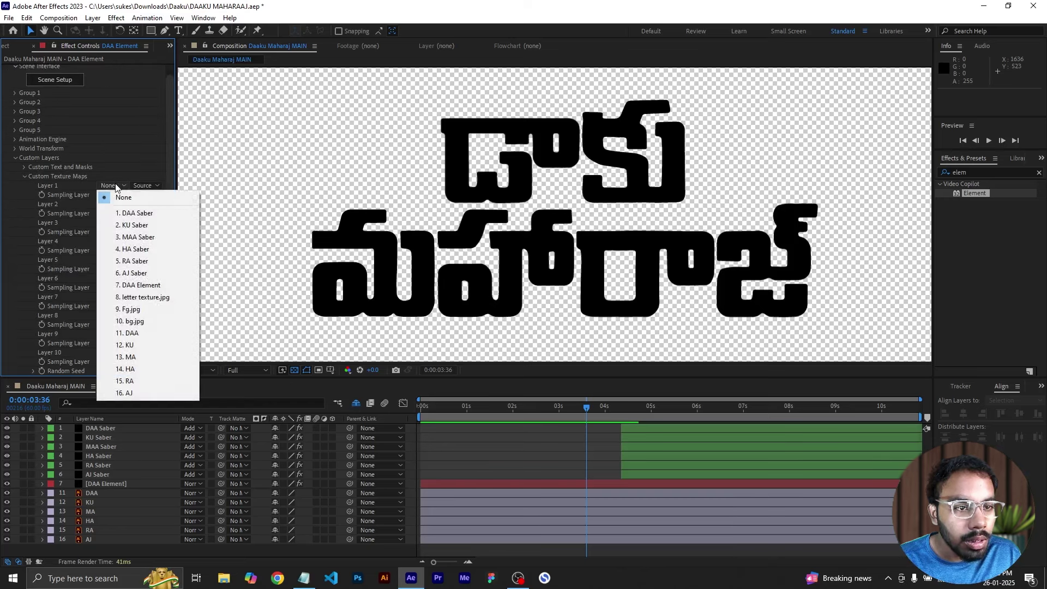
left_click(143, 297)
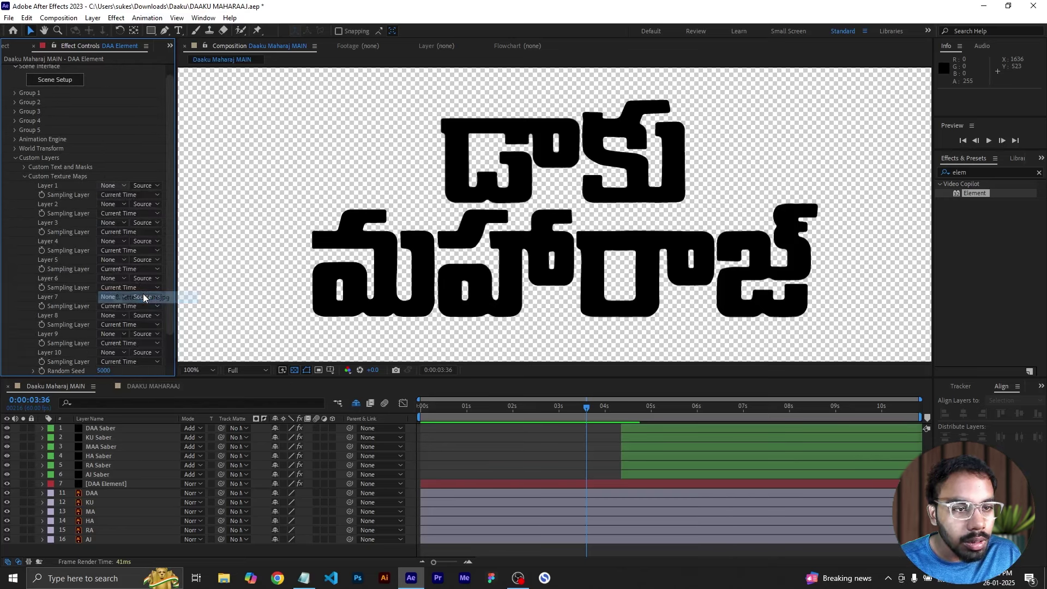
left_click(113, 204)
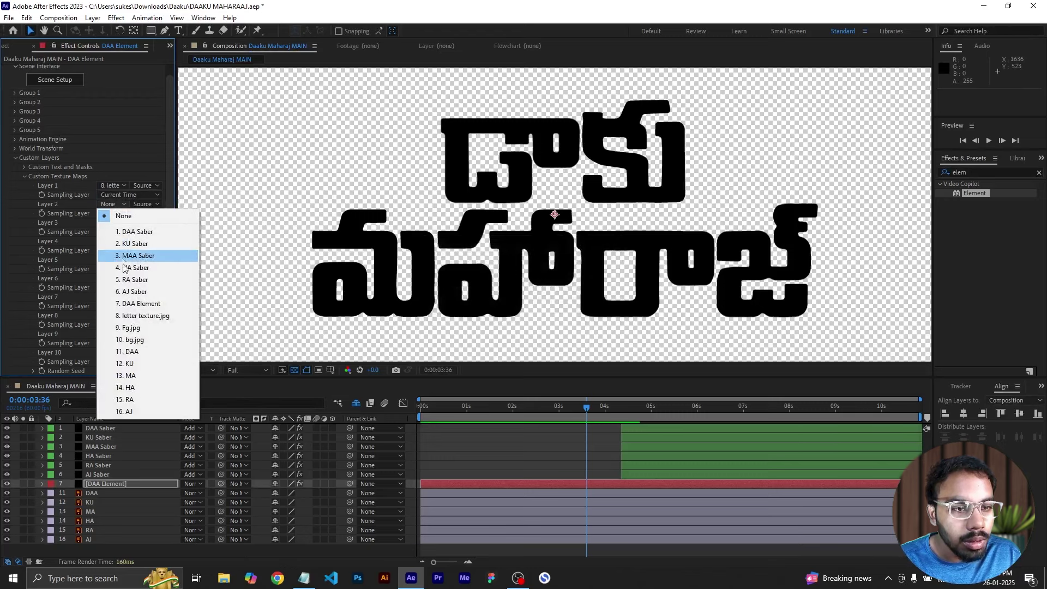
left_click(143, 329)
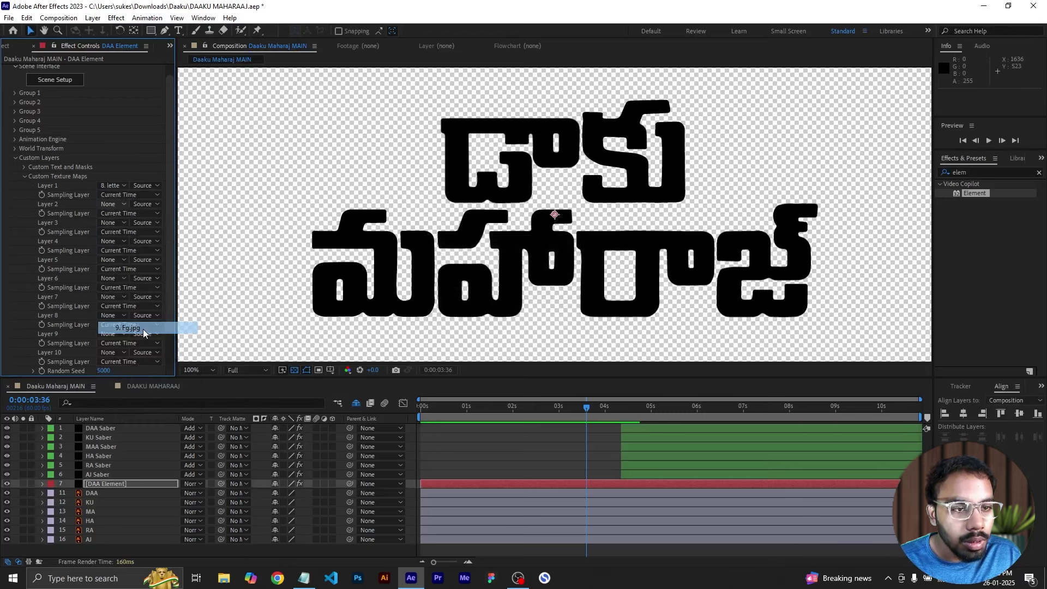
- Assign bg.jpg to Layer 3 in Element's custom texture maps on DAA Element
left_click(111, 222)
left_click(142, 356)
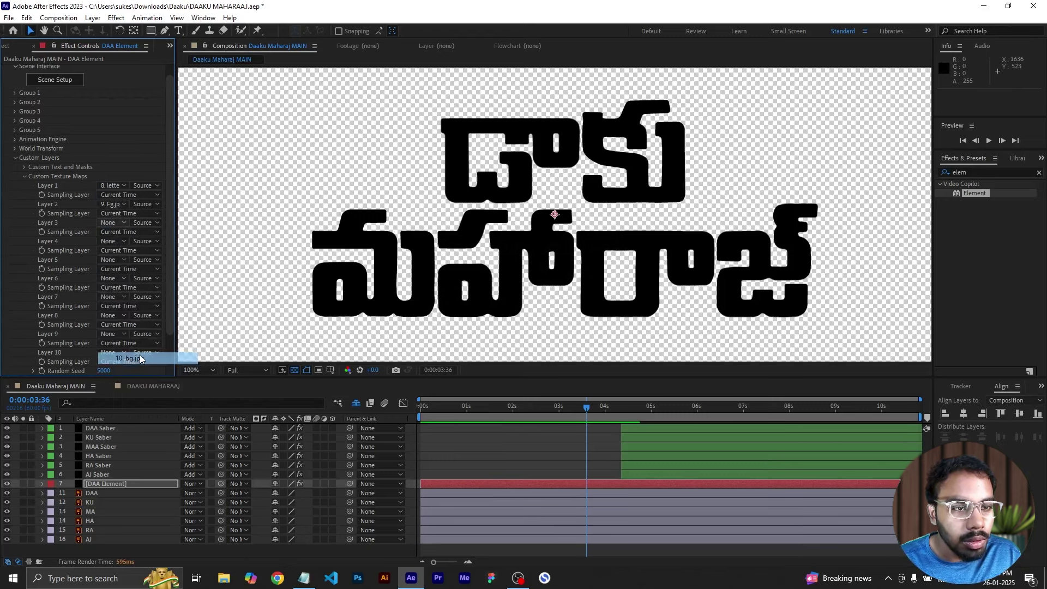
left_click(24, 176)
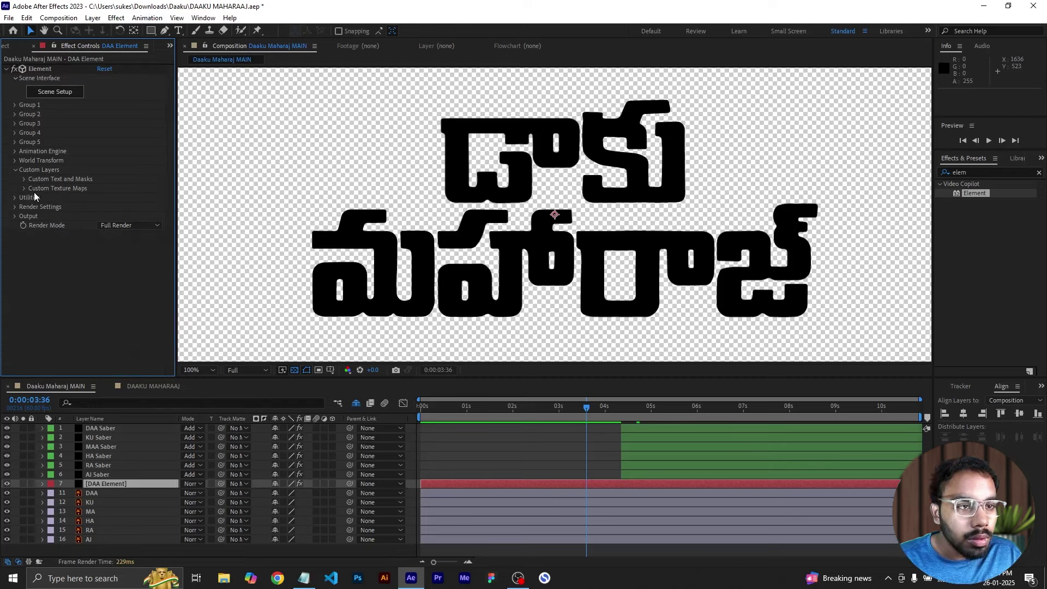
left_click(16, 169)
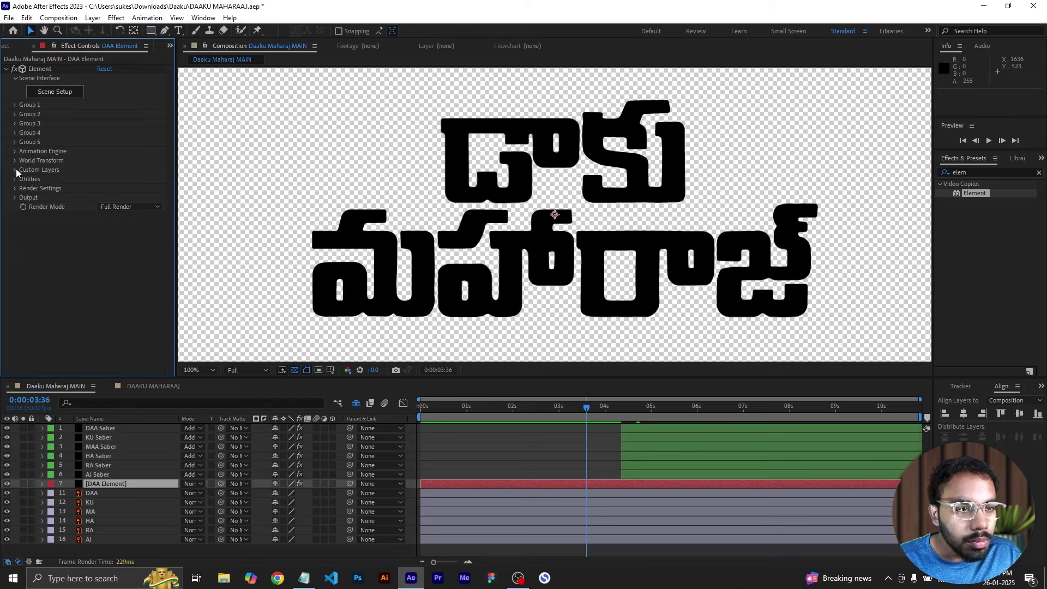
- Enable ambient occlusion in DAA Element's render settings and set its AO mode to Ray-Traced
left_click(14, 188)
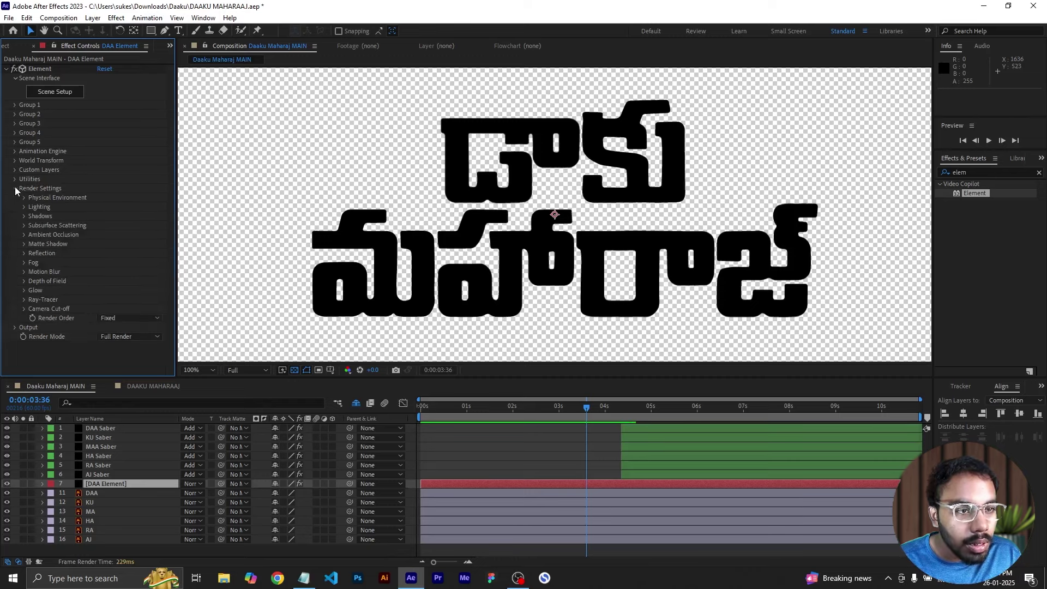
left_click(24, 235)
left_click(100, 241)
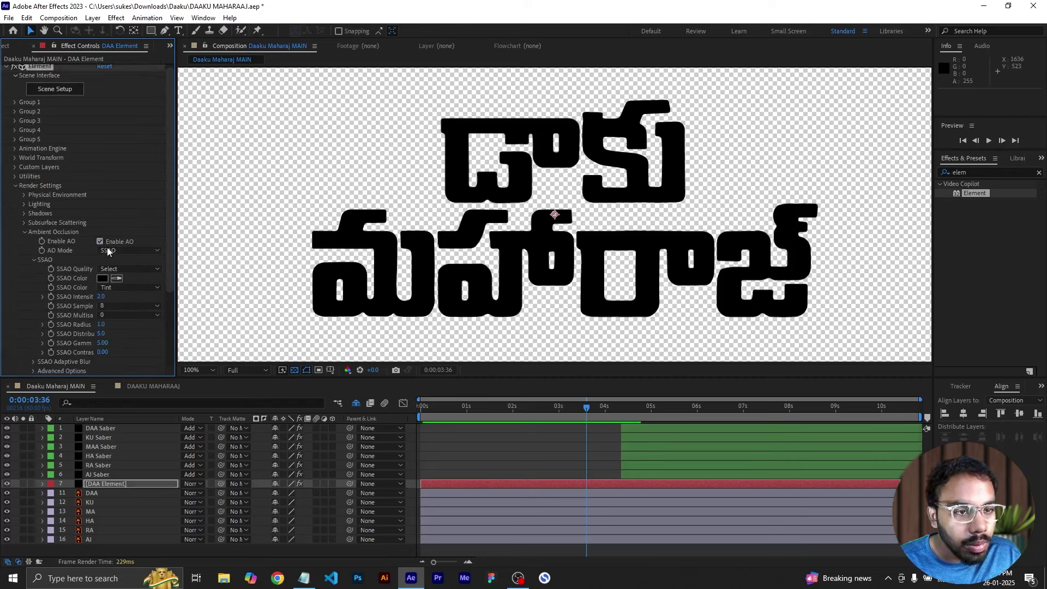
left_click(115, 251)
left_click(136, 276)
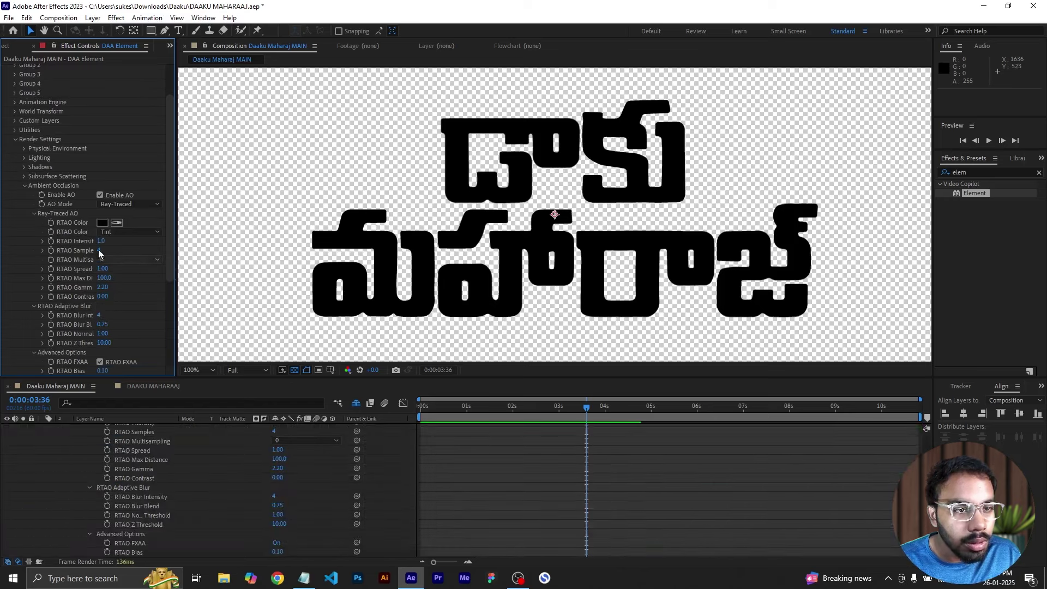
left_click(24, 186)
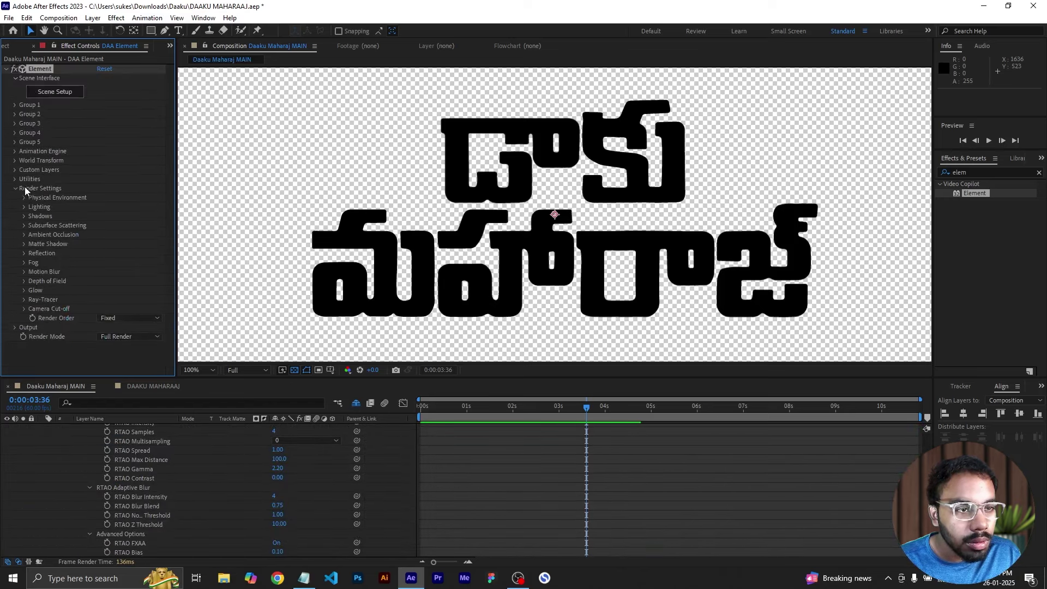
- Enable shadows in the Element render settings of the DAA Element layer
left_click(24, 216)
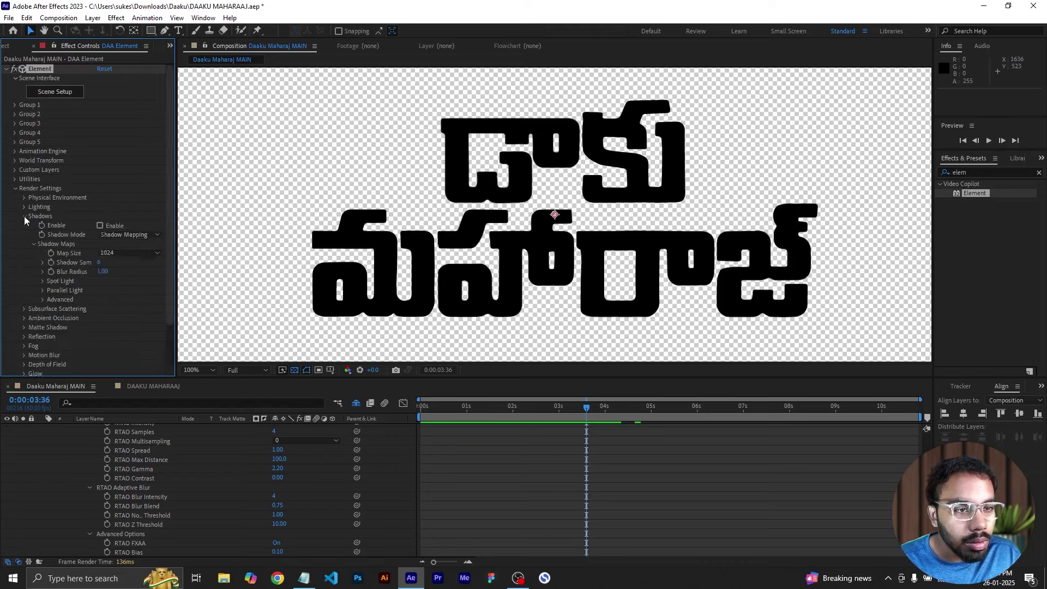
left_click(102, 224)
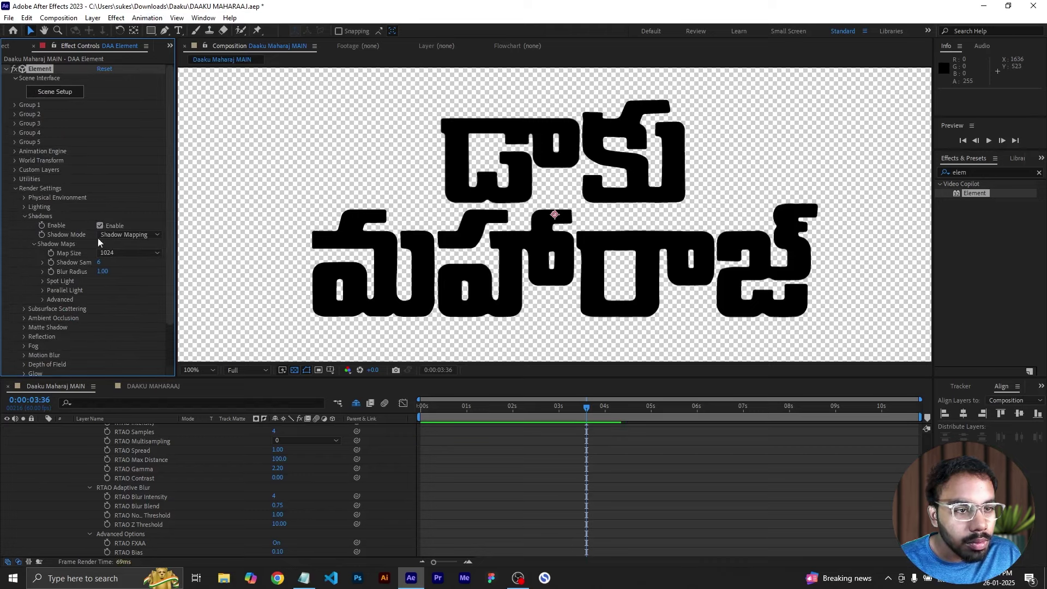
left_click(24, 216)
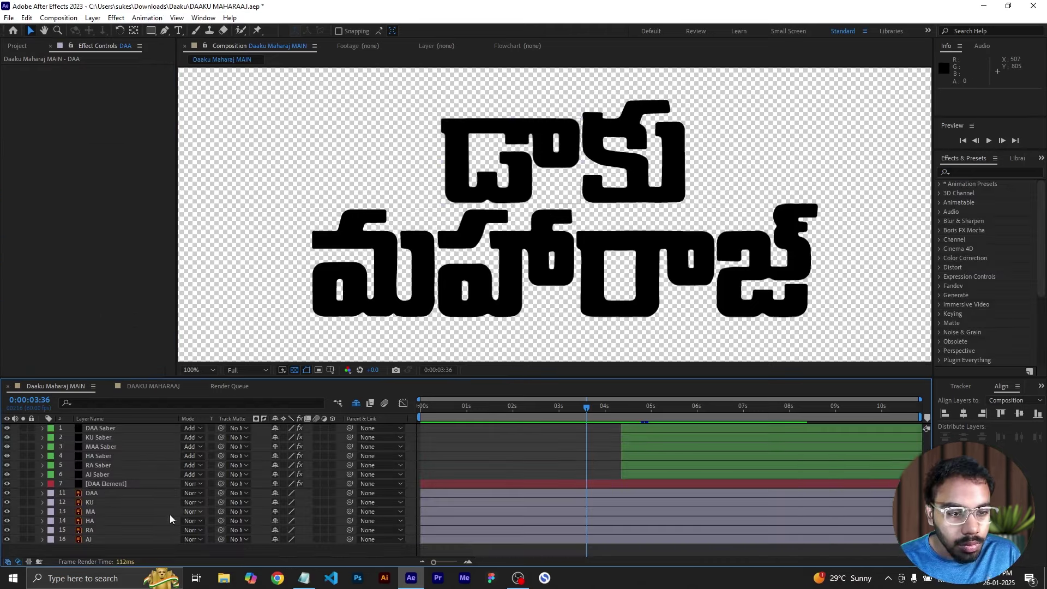
- Auto-trace the six letter layers from DAA through AJ to generate their outline masks
left_click(107, 492)
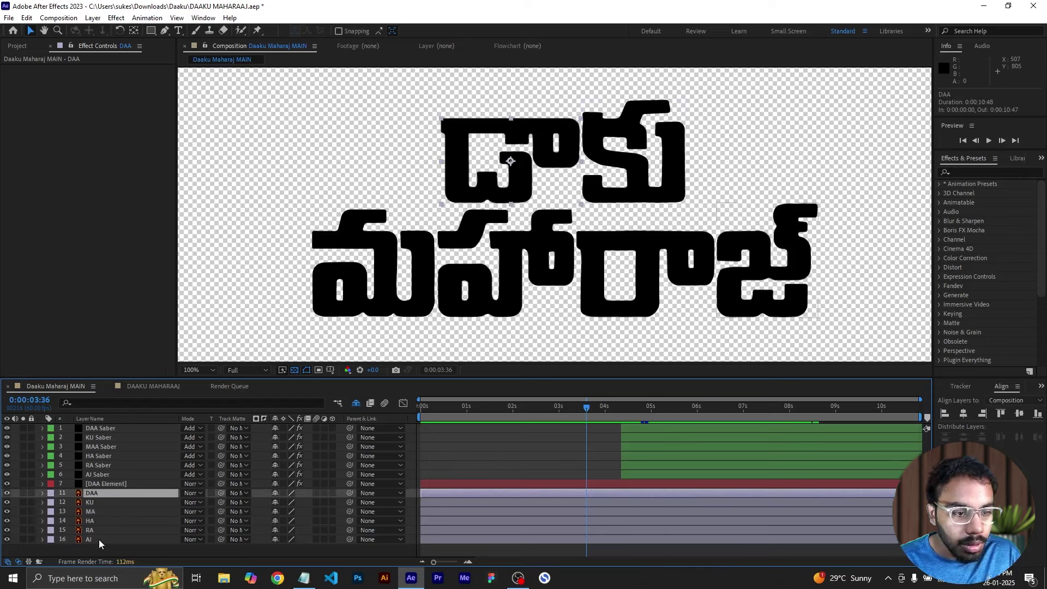
left_click(100, 537, "shift")
left_click(58, 18)
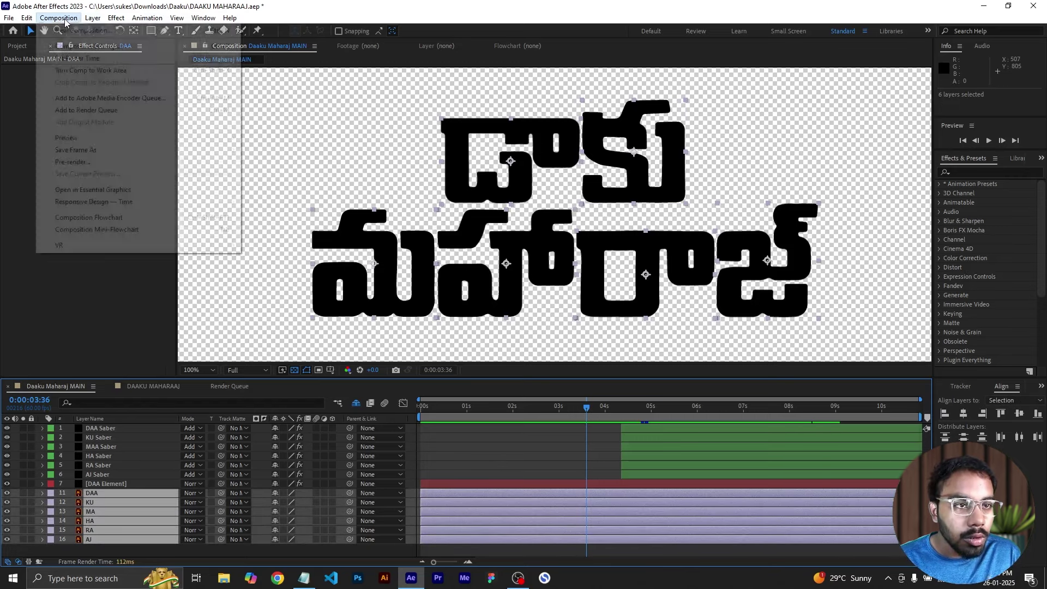
mouse_move(92, 18)
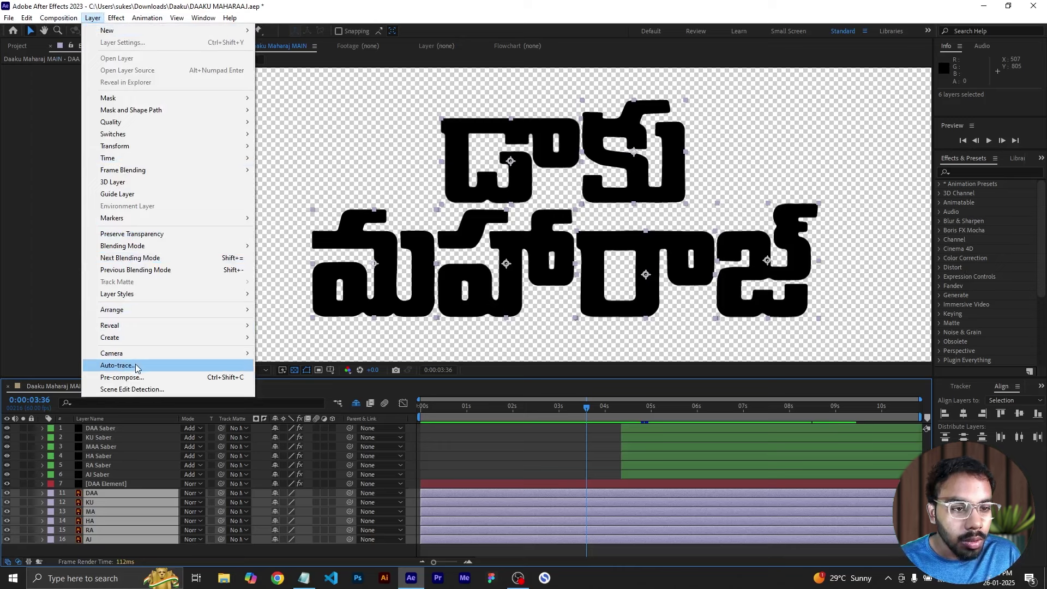
left_click(117, 365)
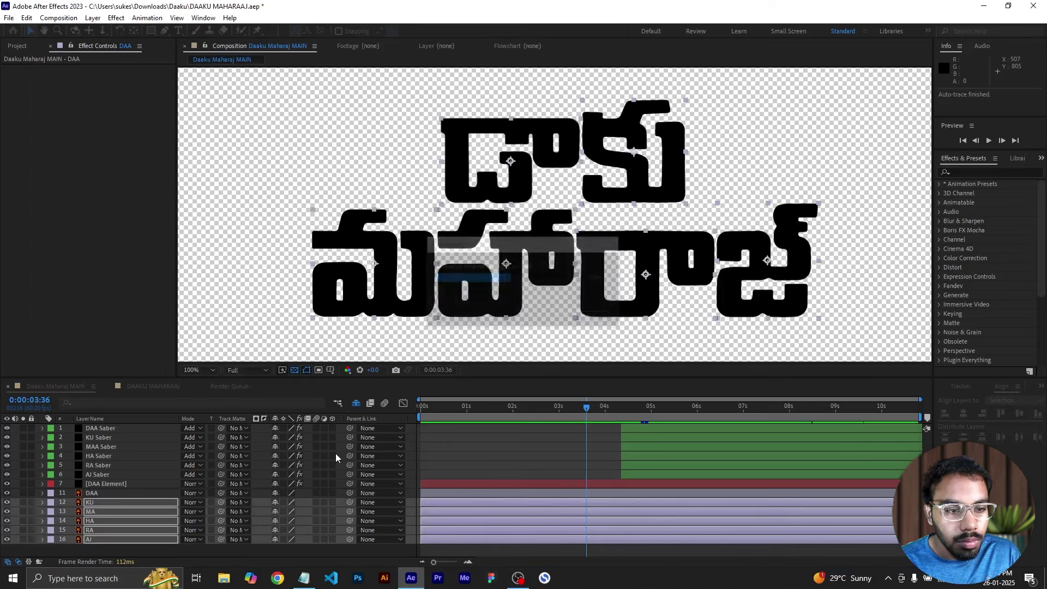
left_click(480, 451)
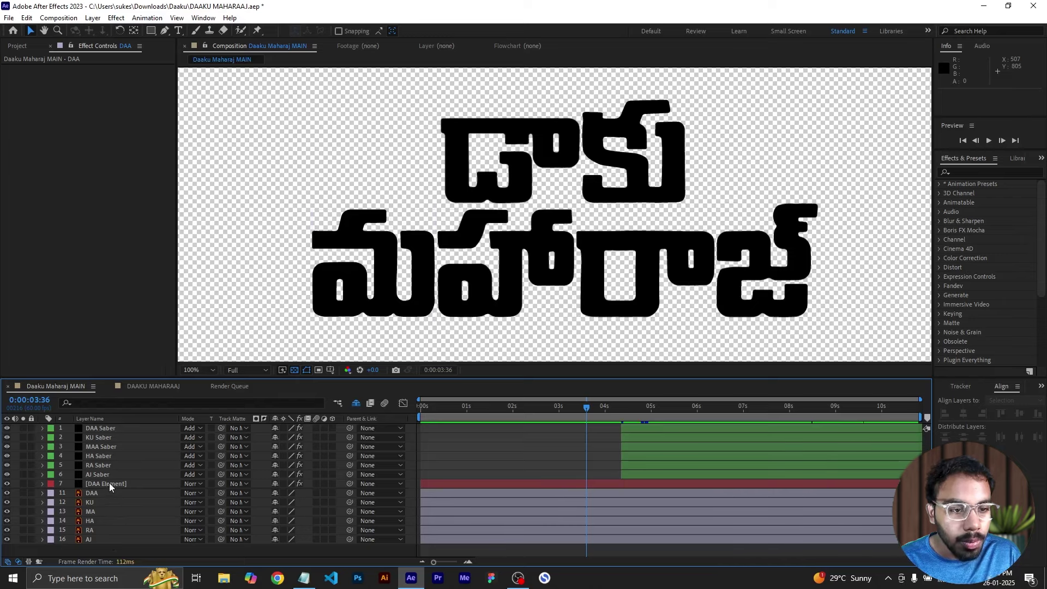
- Open the Element scene setup for DAA Element and extrude its custom path into a 3D model
left_click(109, 486)
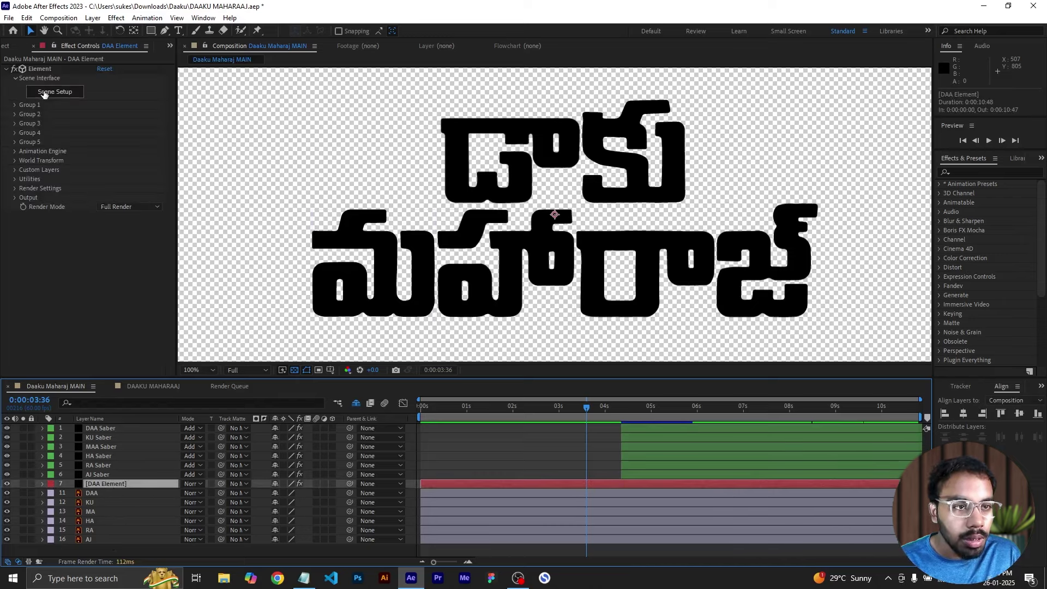
left_click(46, 92)
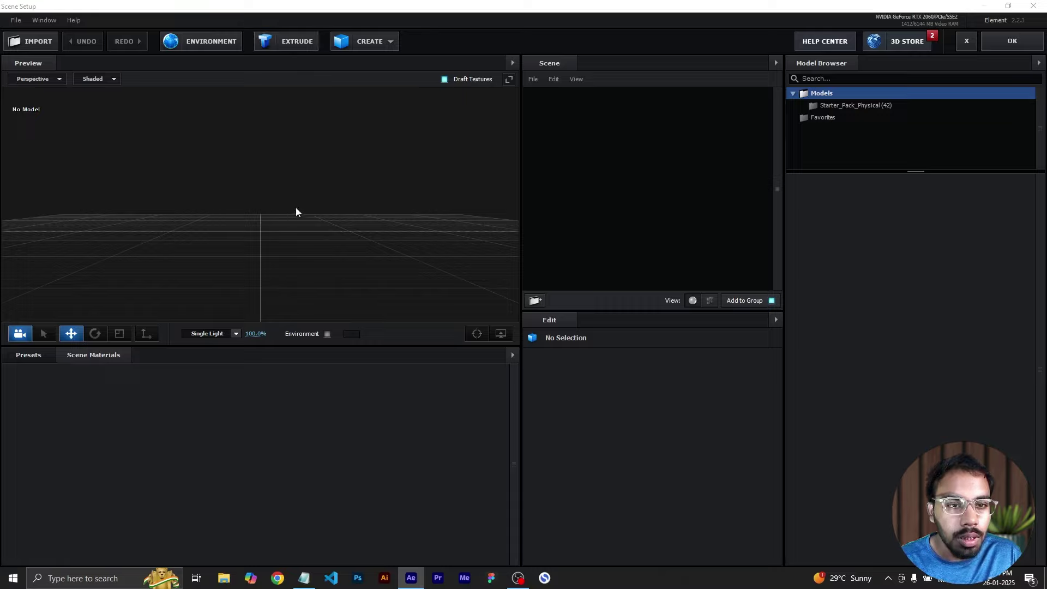
left_click(296, 41)
left_click_drag(271, 254, 341, 285)
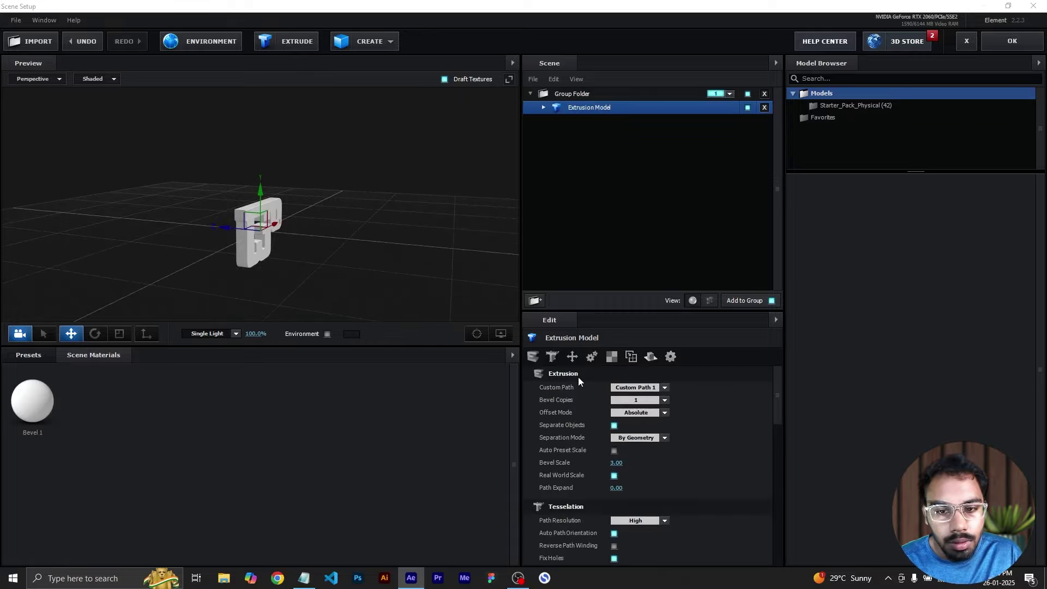
- Set the extrusion model's Bevel Copies to 3
left_click(544, 108)
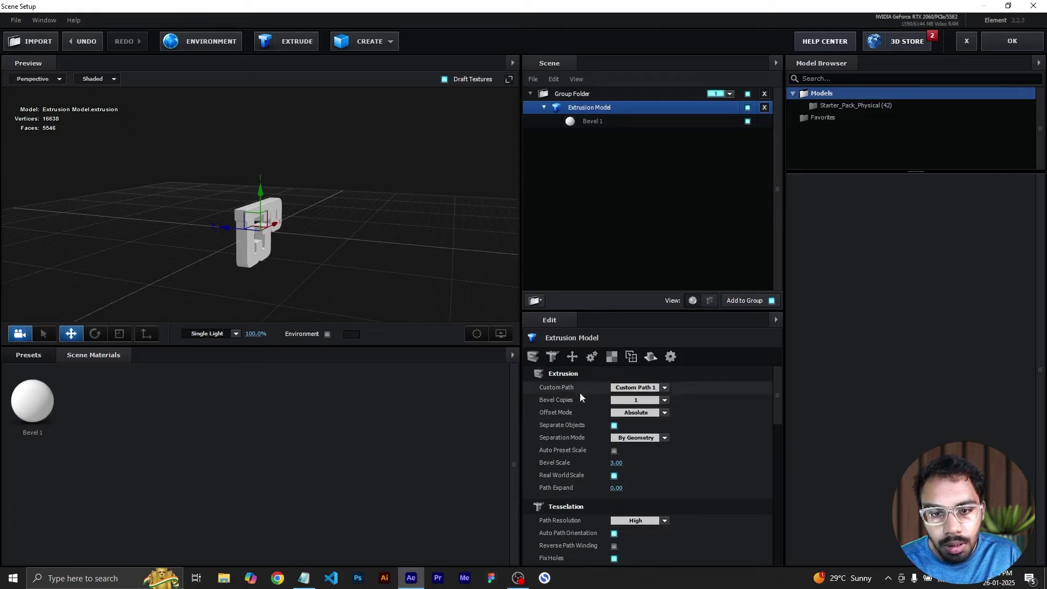
left_click(630, 402)
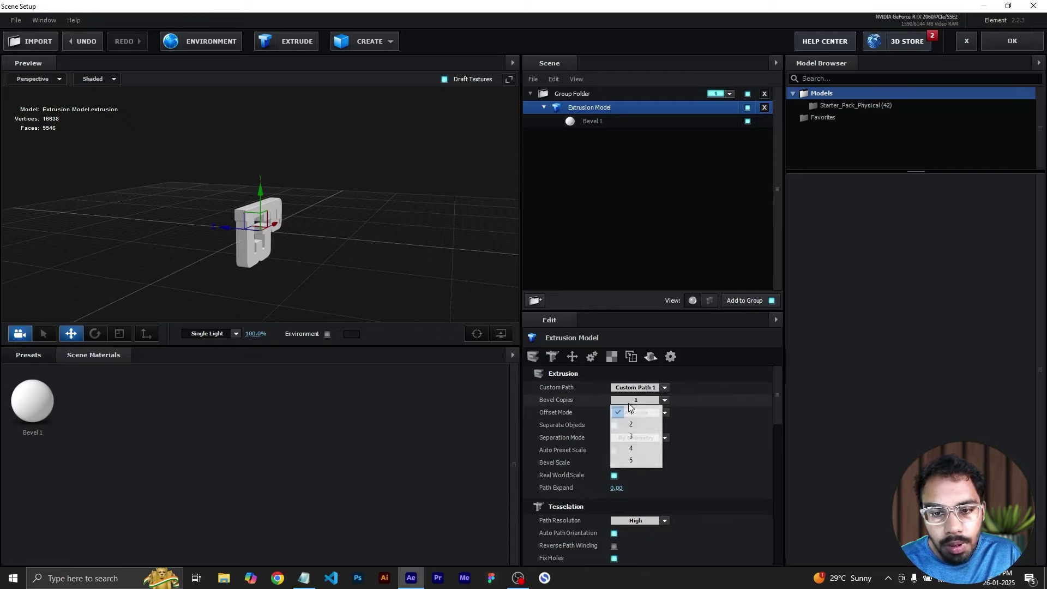
left_click(632, 435)
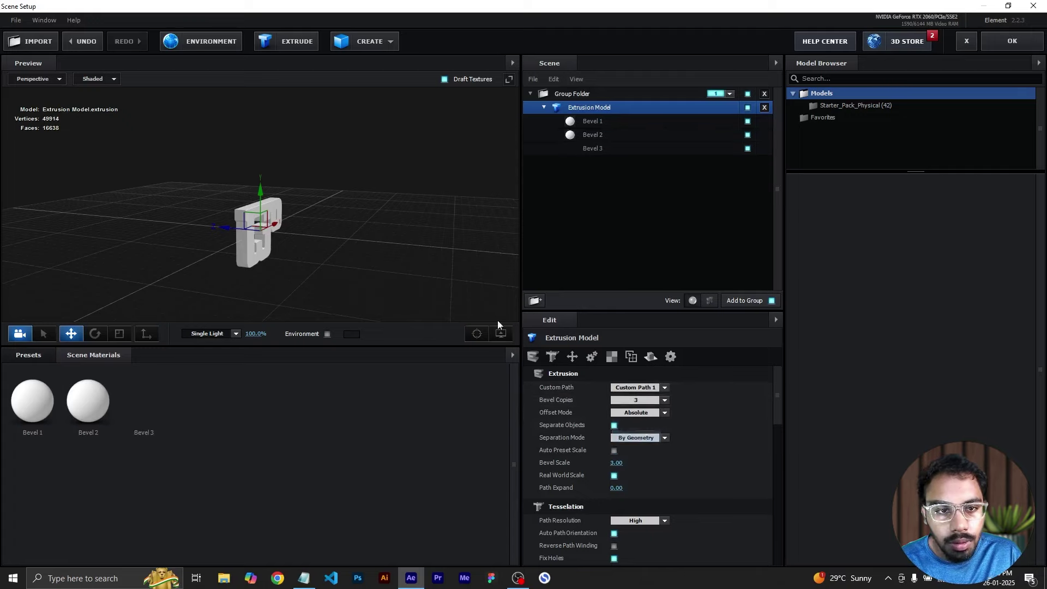
- Enable the bevel outline on Bevel 2 of the extrusion model
left_click(602, 136)
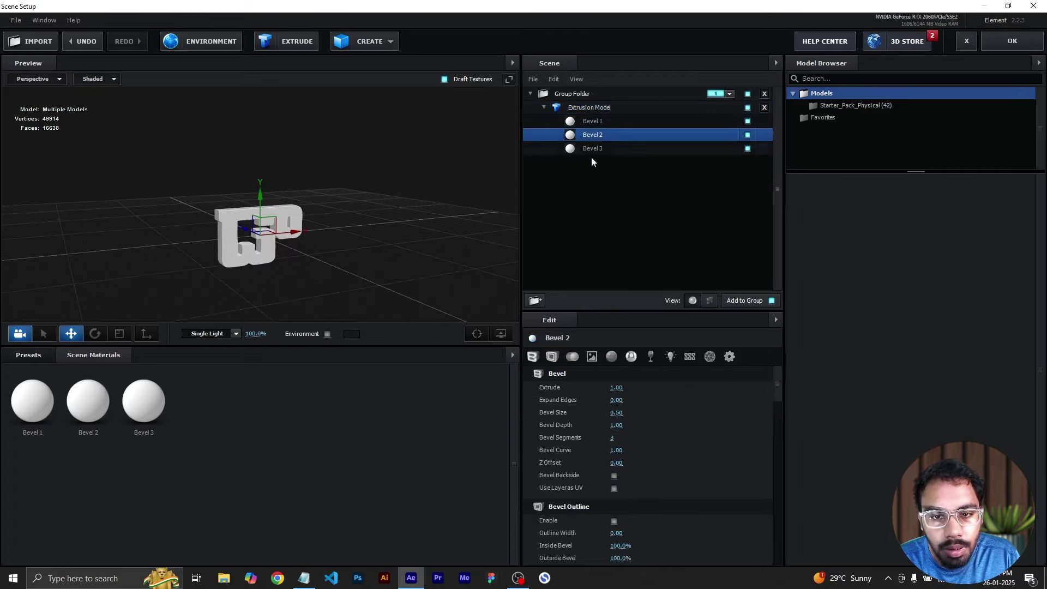
left_click(556, 356)
left_click(614, 387)
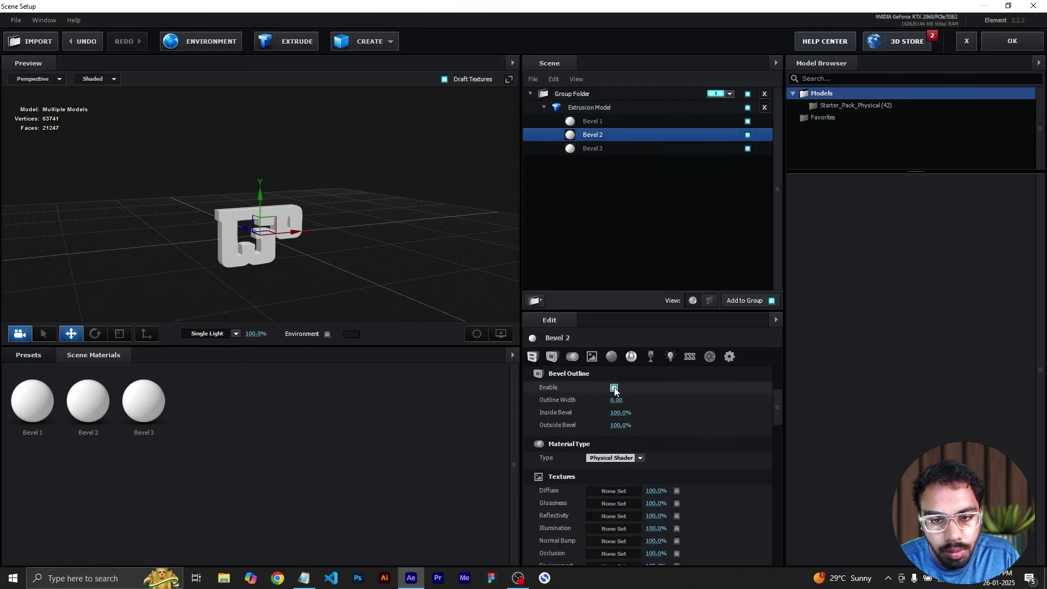
- Apply the SSS Real physical material preset to Bevel 2 of the extrusion model
left_click(41, 359)
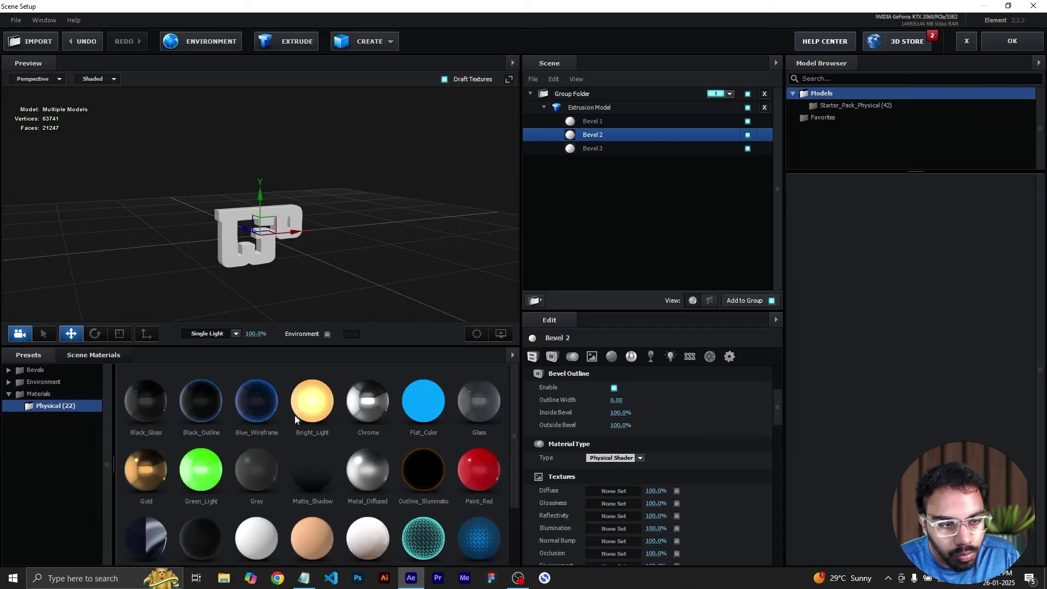
scroll(296, 524, "down", 1)
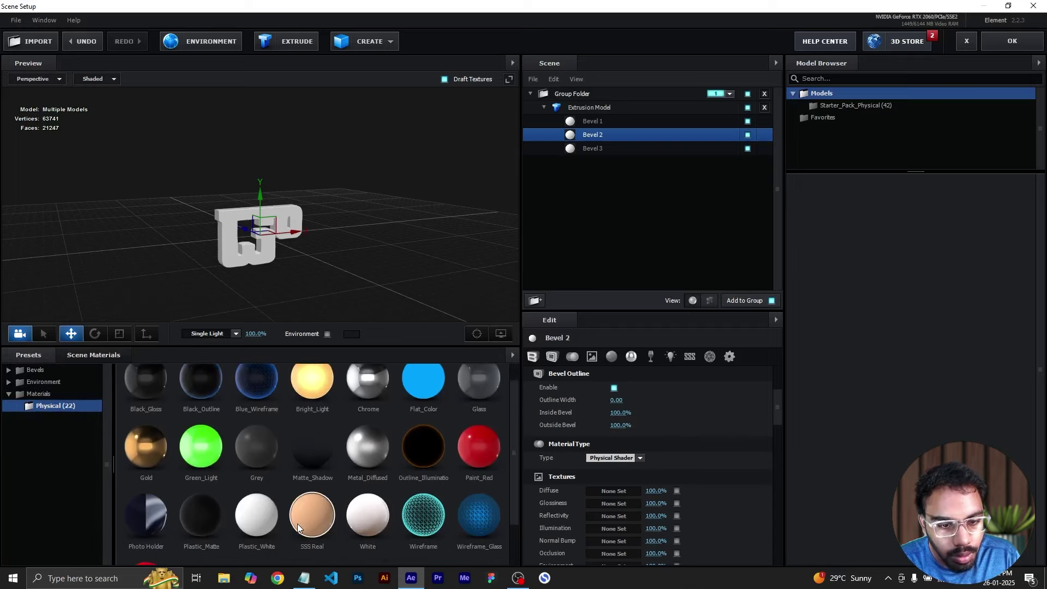
left_click_drag(317, 515, 626, 139)
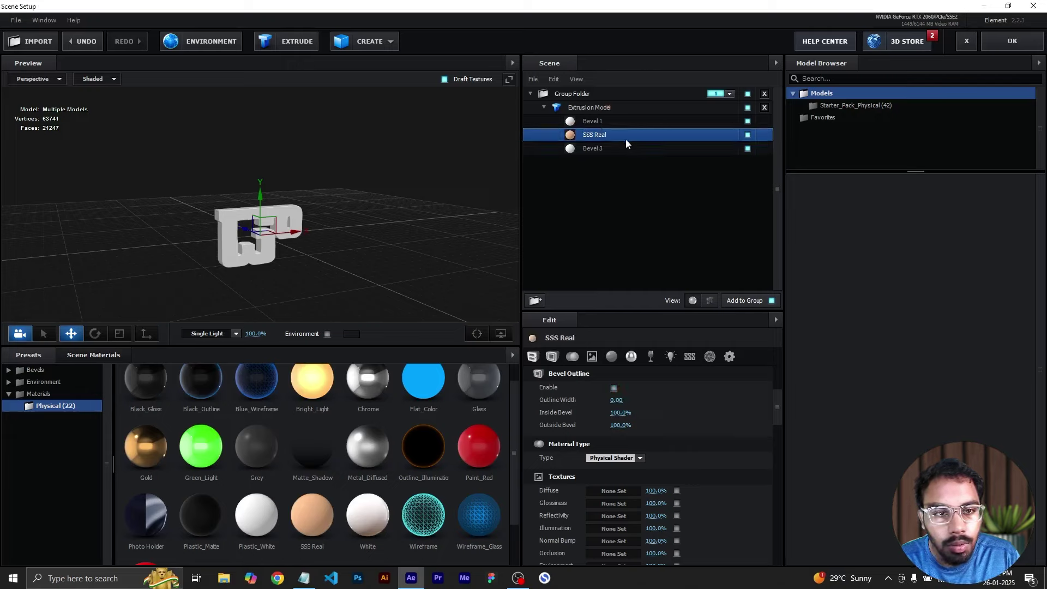
mouse_move(325, 283)
left_mouse_down()
mouse_move(351, 295)
mouse_move(324, 263)
left_mouse_up()
left_click_drag(359, 266, 397, 265)
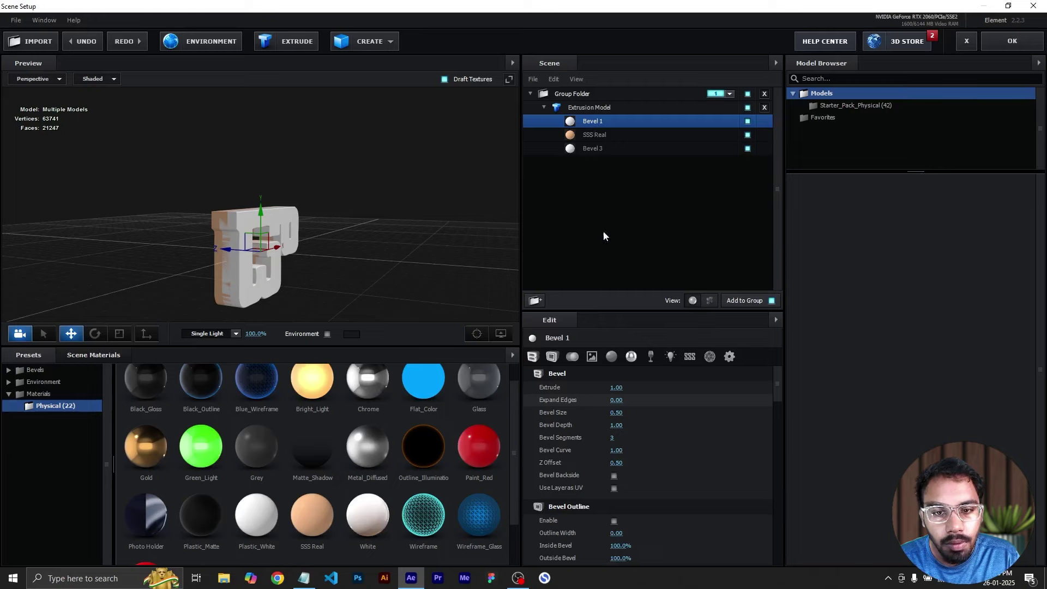
- Set the Extrude value of Bevel 1 to 2
left_click(616, 387)
type("2")
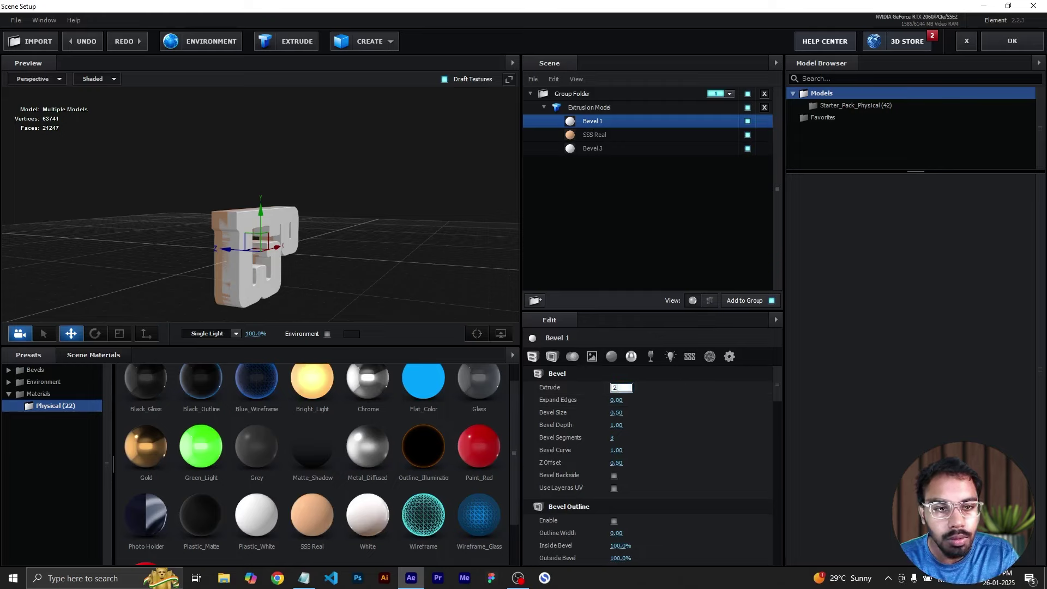
key("Return")
- Adjust the Z Offset of the SSS Real bevel to 1.87 so it sits near the letter's front face
left_click(607, 134)
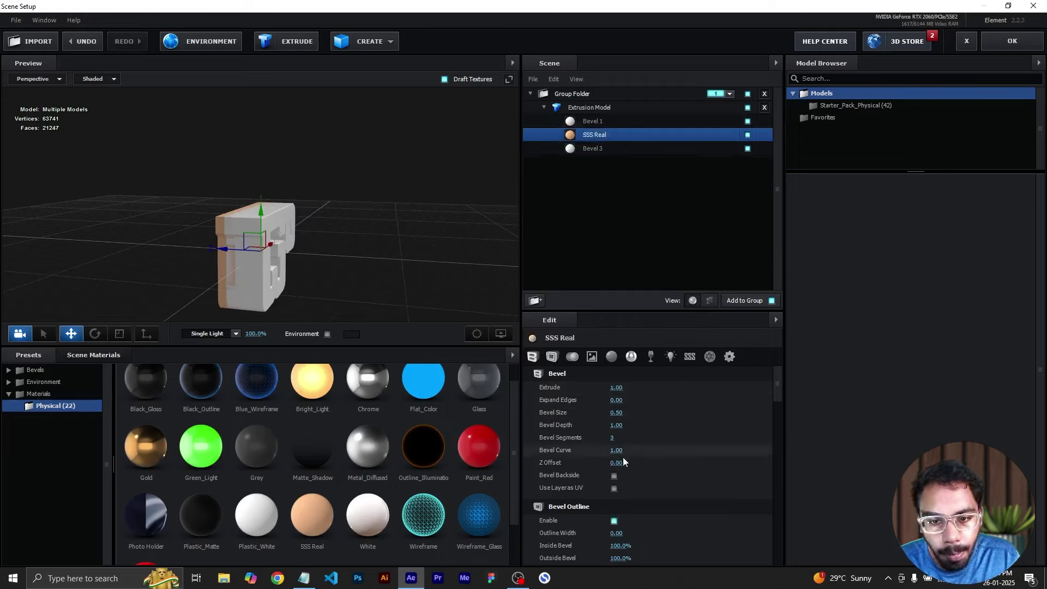
left_click_drag(616, 463, 810, 476)
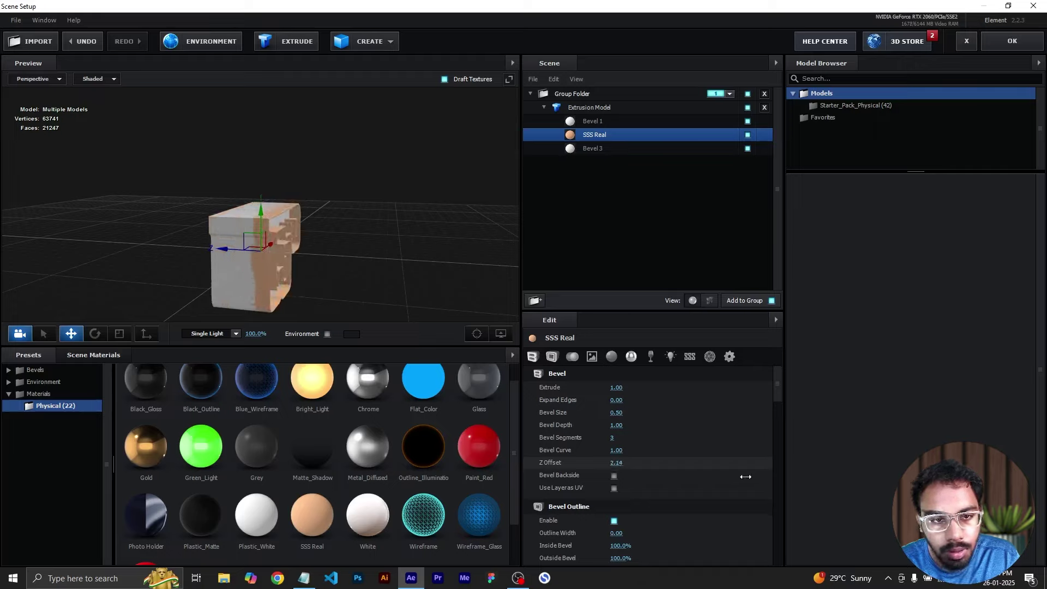
left_click(620, 465)
type("2.5")
key("Return")
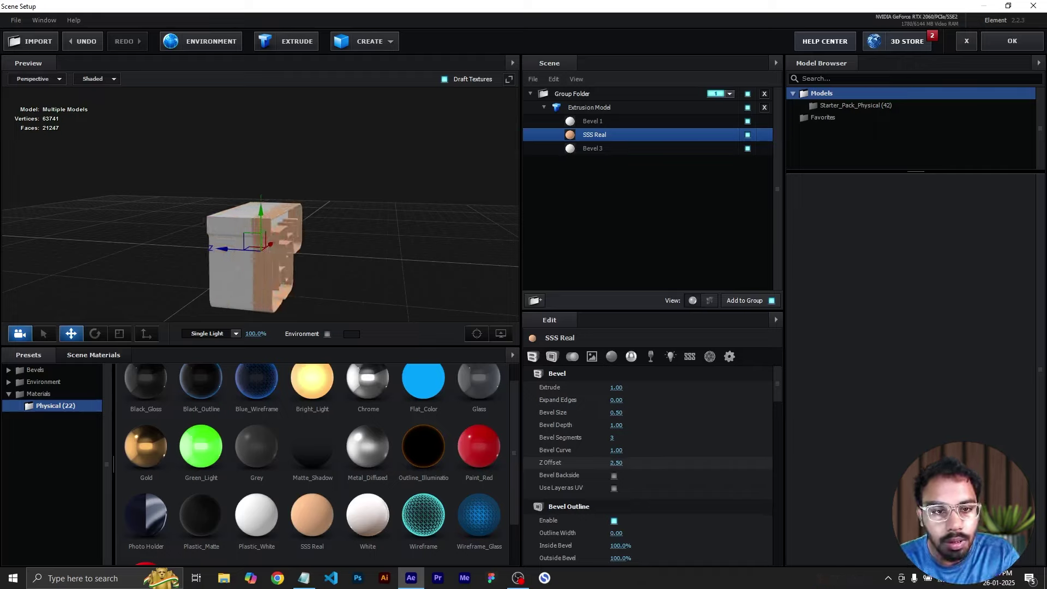
mouse_move(319, 264)
left_mouse_down()
mouse_move(296, 267)
mouse_move(311, 274)
left_mouse_up()
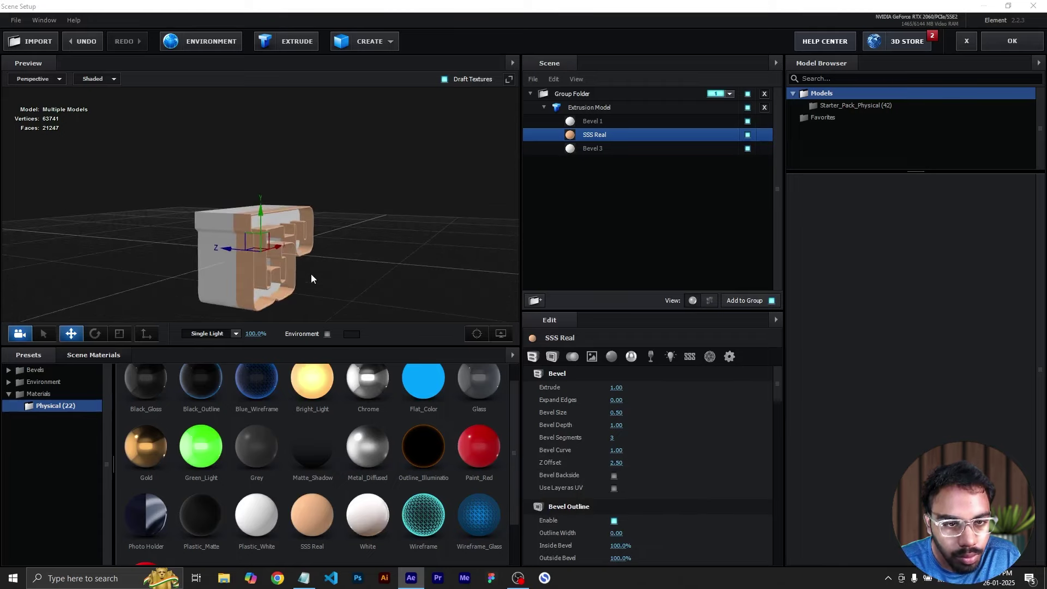
left_click_drag(616, 462, 580, 461)
left_click_drag(299, 322, 297, 273)
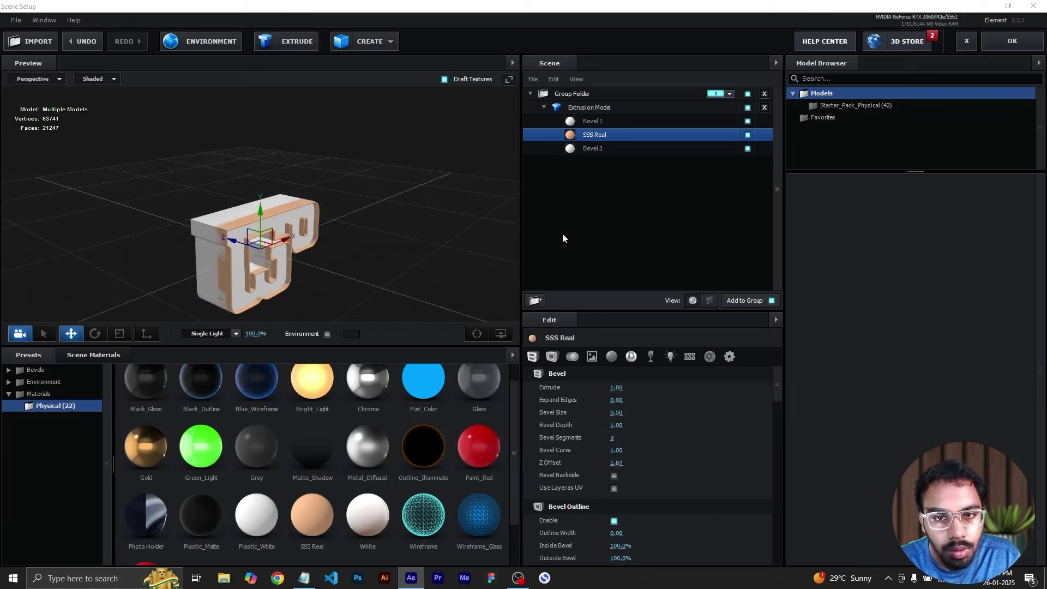
- Assign Custom Layer 1 [letter texture.jpg] as the diffuse texture of Bevel 1
left_click(595, 126)
scroll(599, 480, "down", 5)
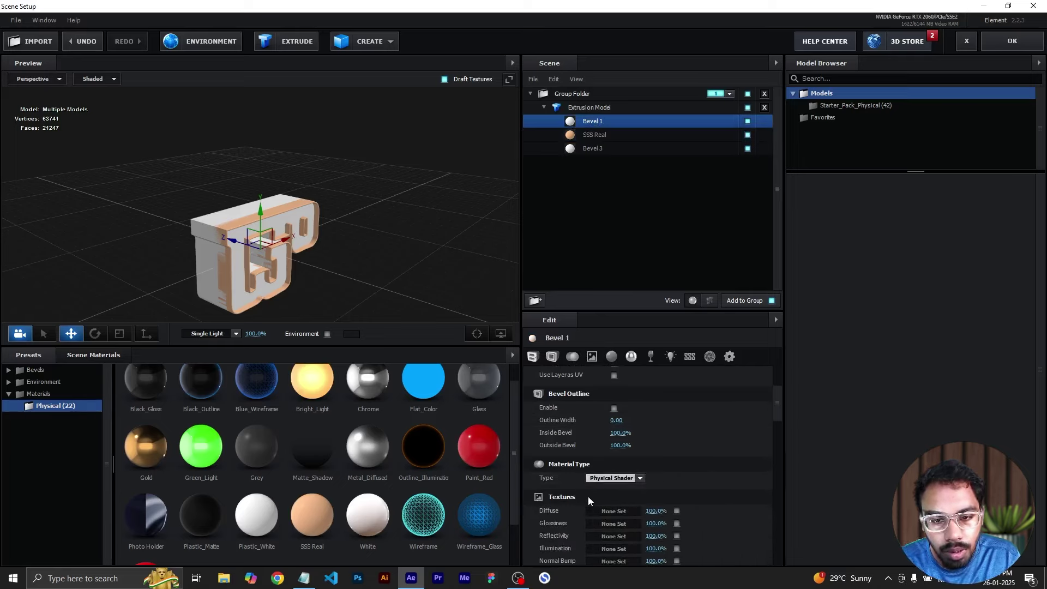
scroll(588, 496, "down", 1)
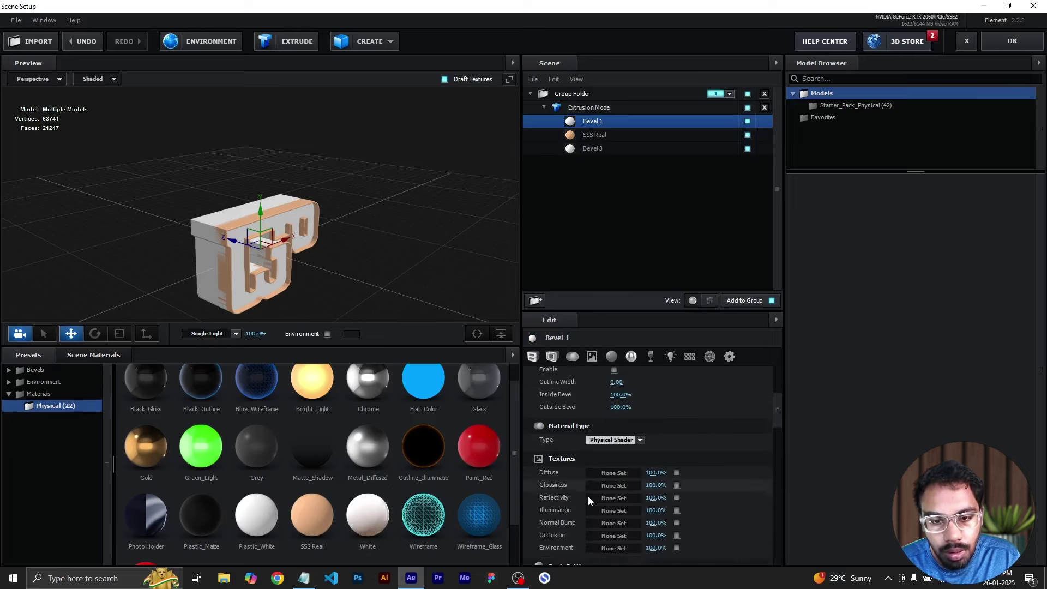
left_click(623, 474)
left_click(610, 370)
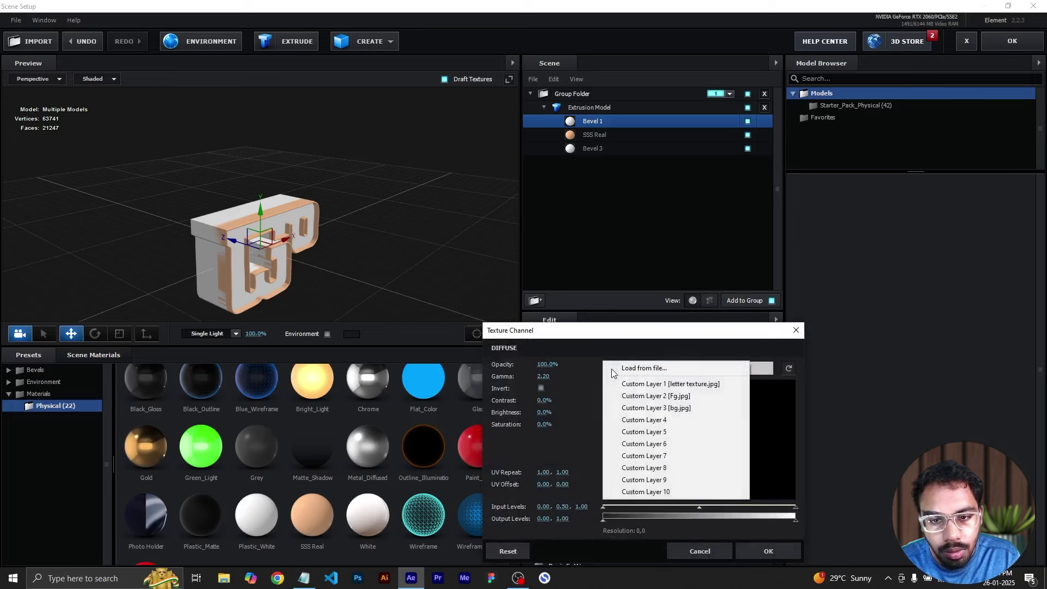
left_click(679, 384)
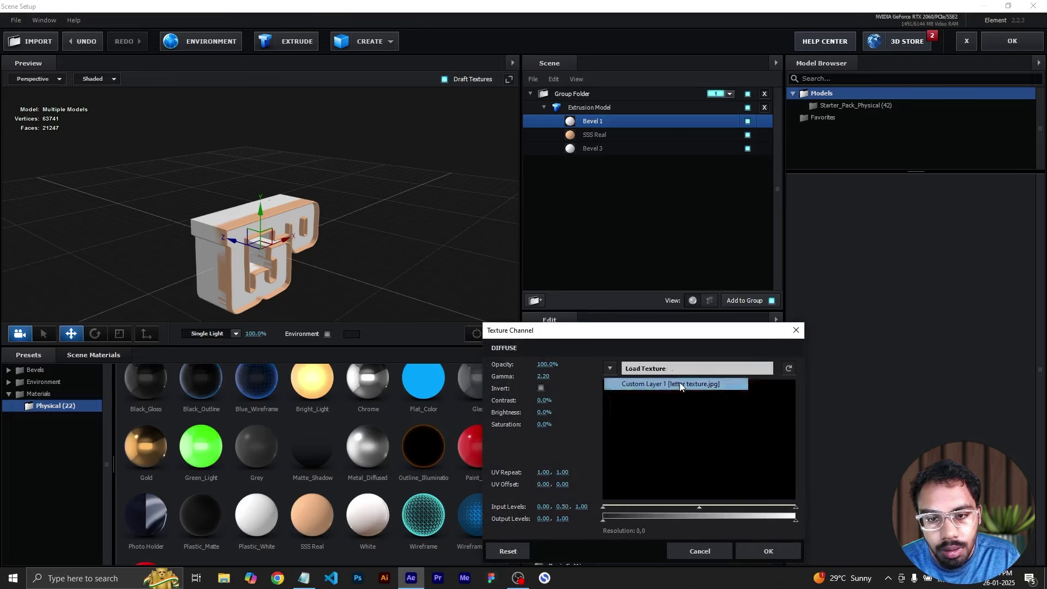
left_click(757, 549)
- Assign Custom Layer 2 [Fg.jpg] as the diffuse texture of Bevel 3
left_click(608, 147)
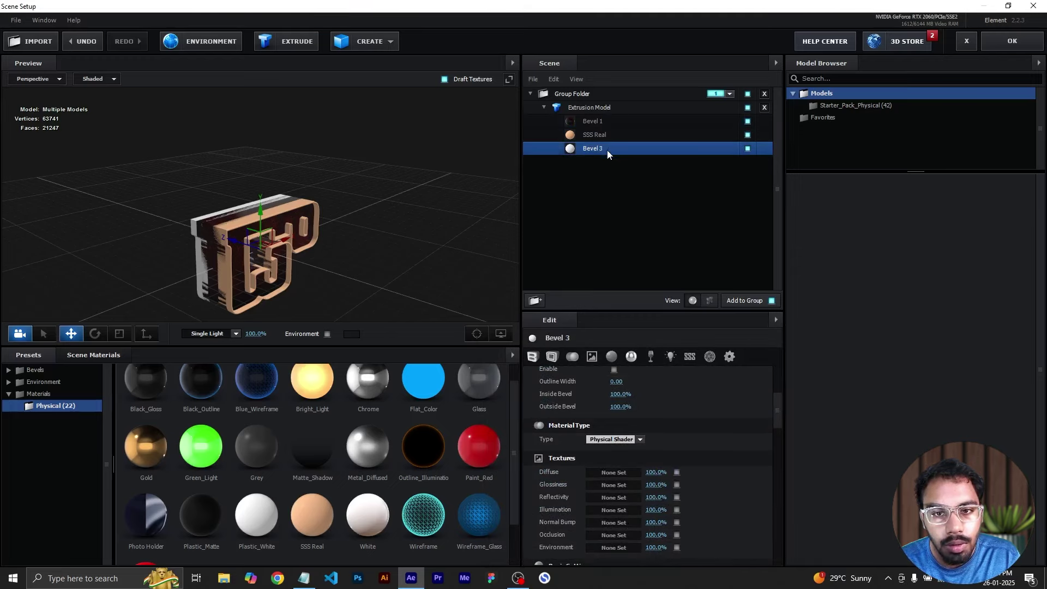
left_click(623, 472)
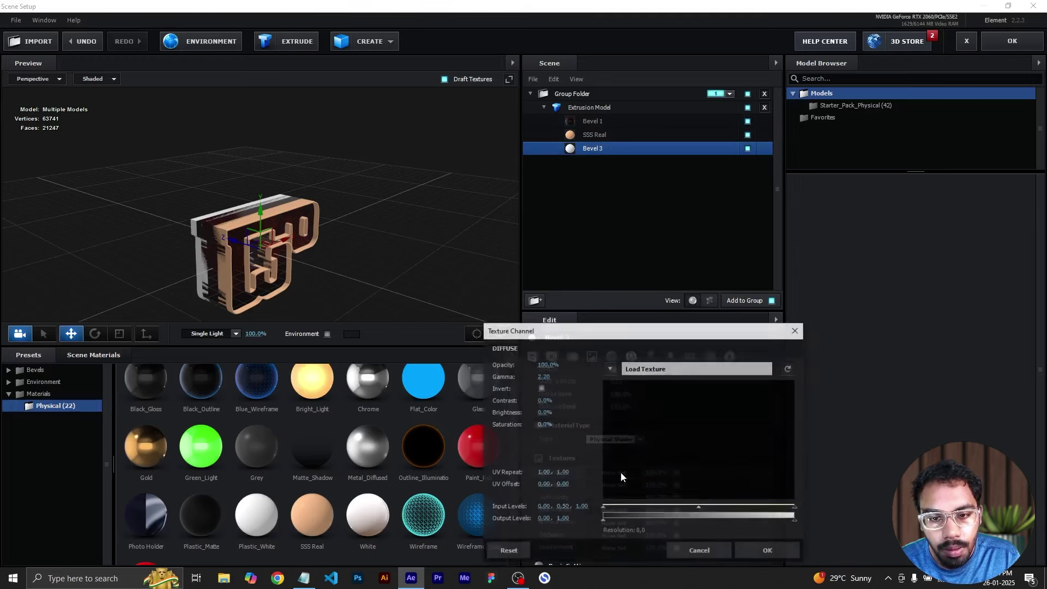
left_click(613, 368)
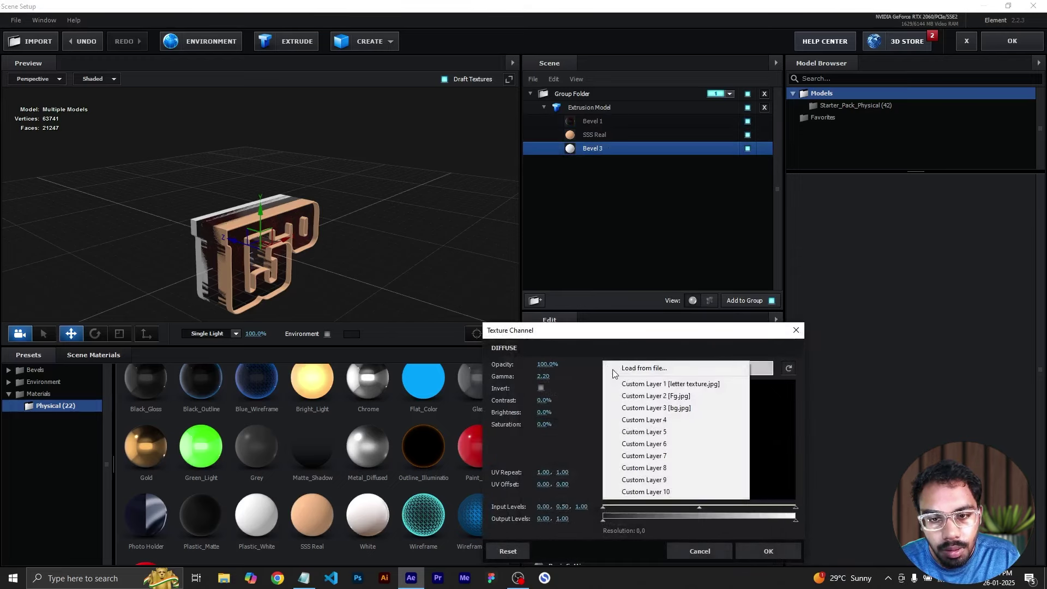
left_click(647, 397)
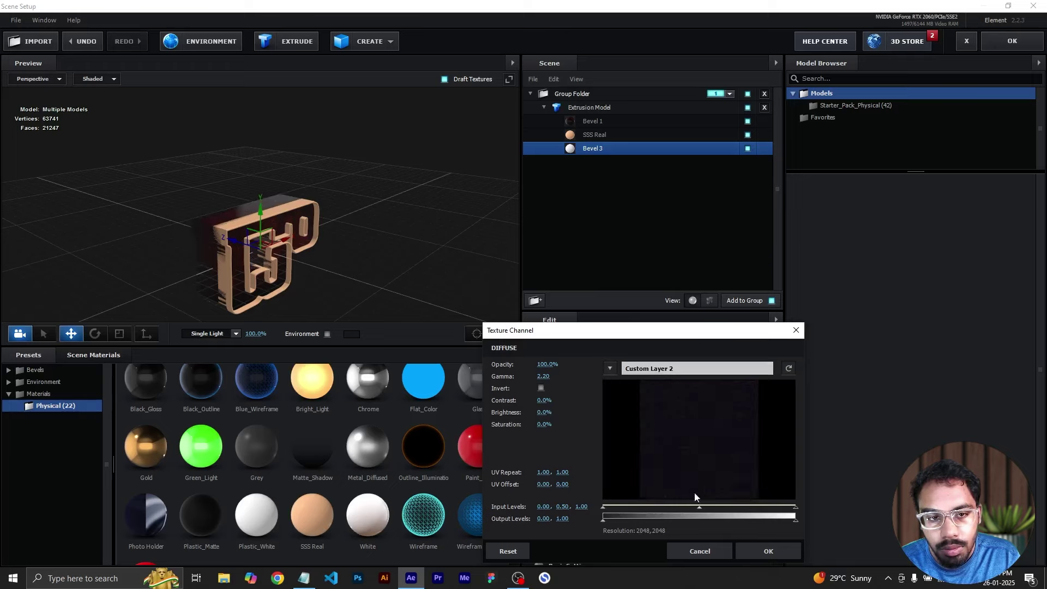
left_click(758, 551)
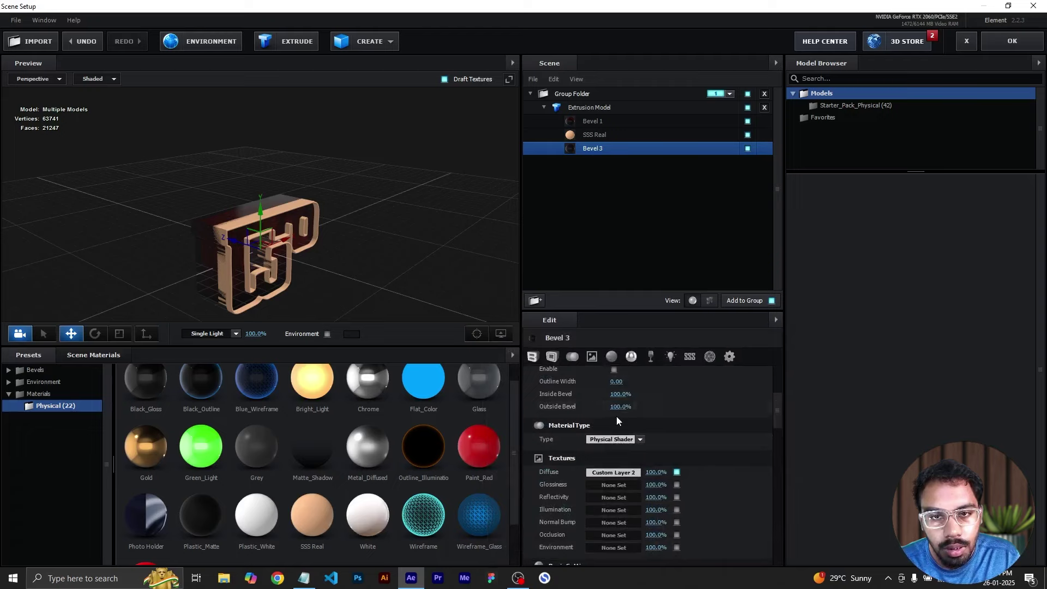
- Reduce the Bevel Size of Bevel 3 to 0
scroll(614, 403, "up", 5)
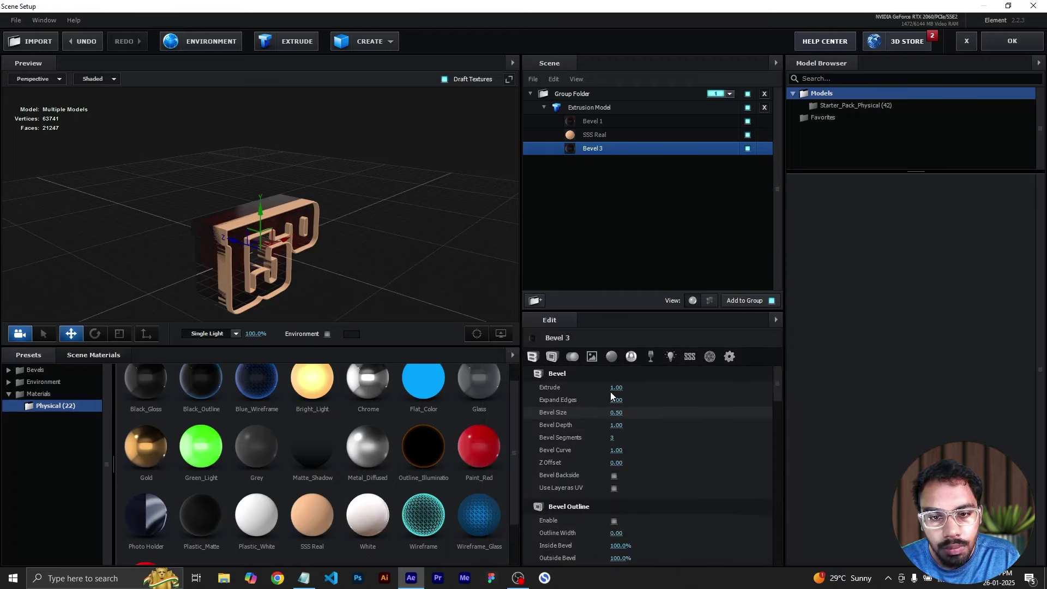
left_click_drag(290, 277, 258, 252)
left_click_drag(616, 413, 589, 418)
left_click_drag(278, 273, 348, 289)
- Reduce the Bevel Size of the SSS Real bevel to 0.29
left_click(599, 134)
left_click_drag(617, 413, 605, 416)
left_click_drag(401, 289, 336, 352)
left_click_drag(290, 253, 251, 306)
- Change the diffuse color of the SSS Real material to a pale yellow, about FFE690
scroll(627, 482, "down", 2)
scroll(627, 482, "down", 6)
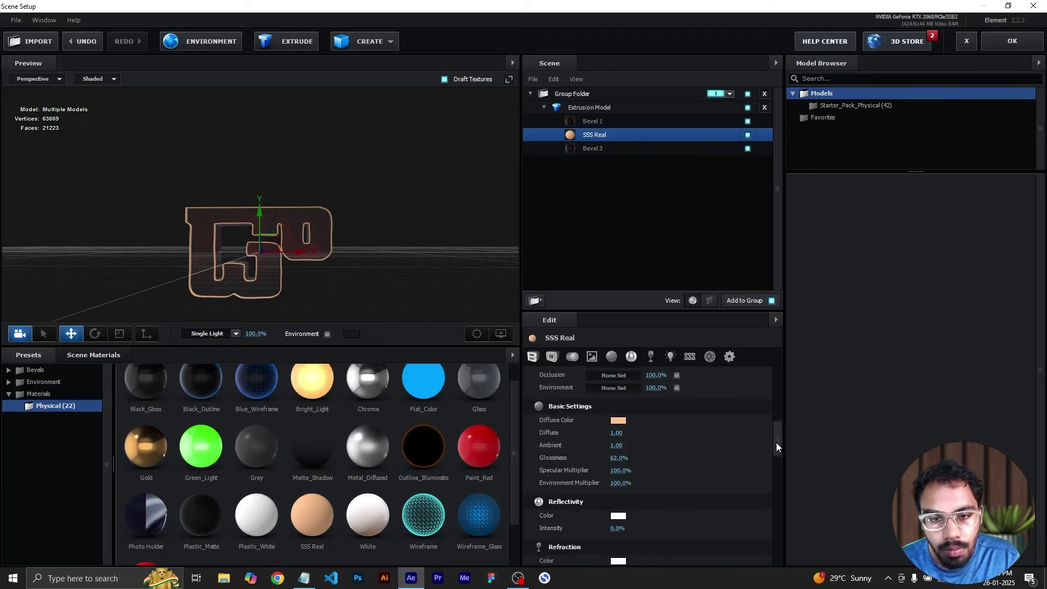
left_click(619, 421)
left_click(671, 489)
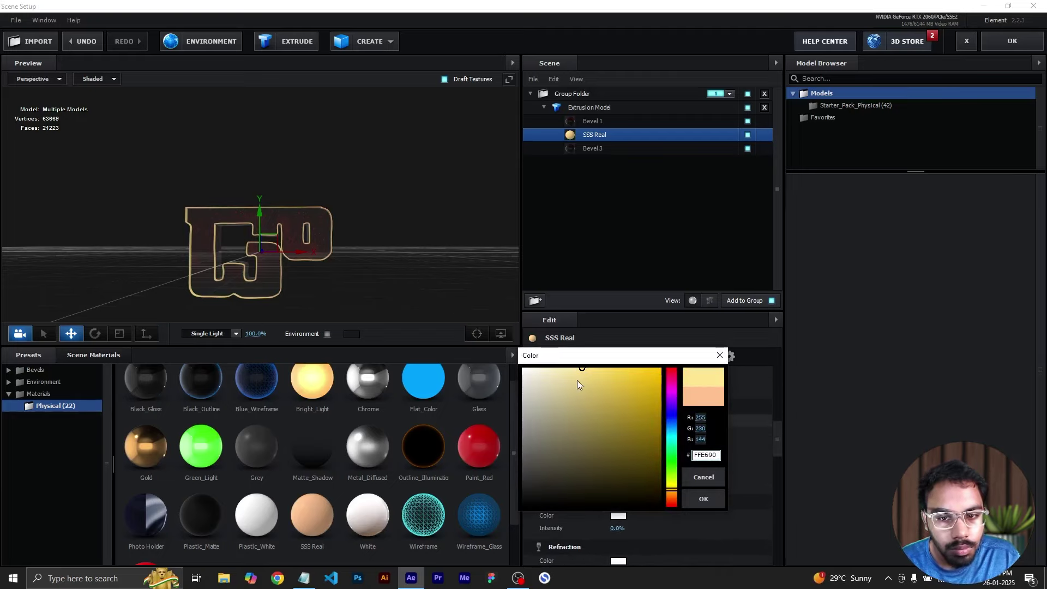
left_click(704, 498)
mouse_move(377, 248)
left_mouse_down()
mouse_move(412, 267)
mouse_move(466, 253)
mouse_move(378, 253)
mouse_move(386, 238)
left_mouse_up()
scroll(250, 250, "up", 3)
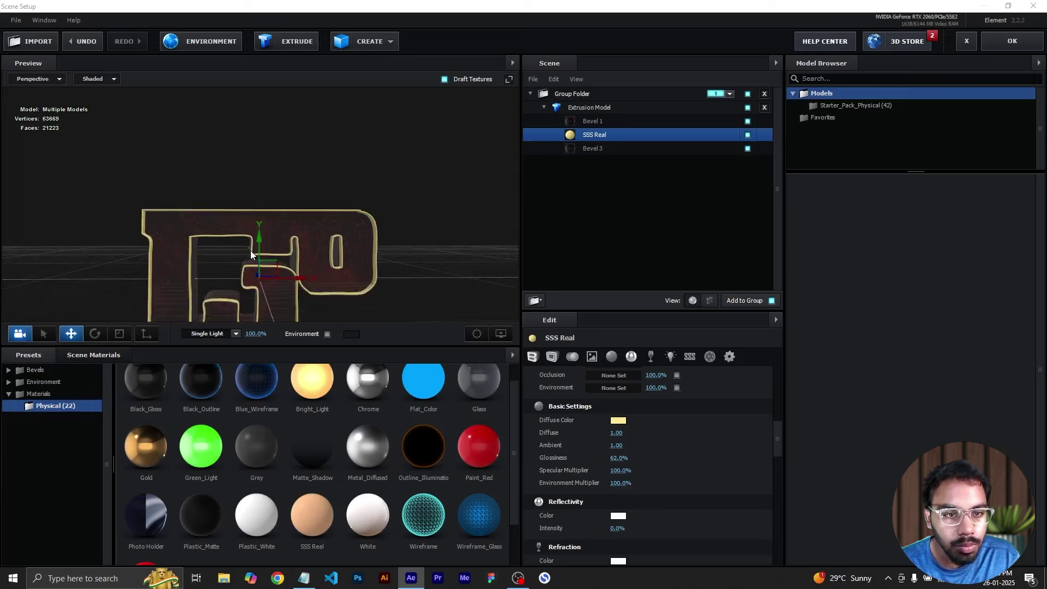
scroll(250, 250, "up", 2)
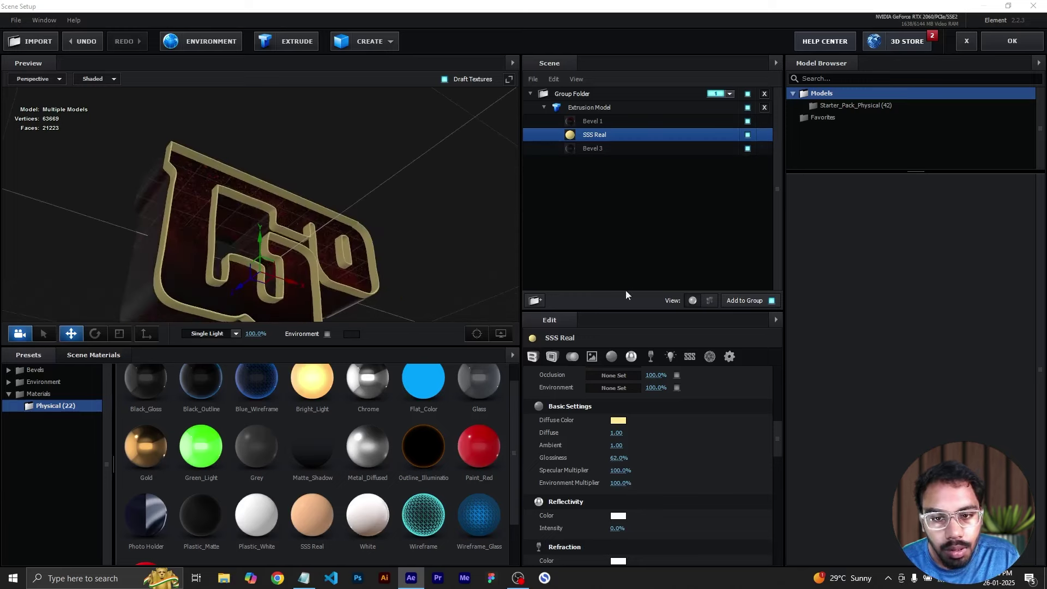
- Set the Bevel Size of the SSS Real bevel to 0.45
scroll(619, 490, "up", 5)
scroll(620, 490, "up", 4)
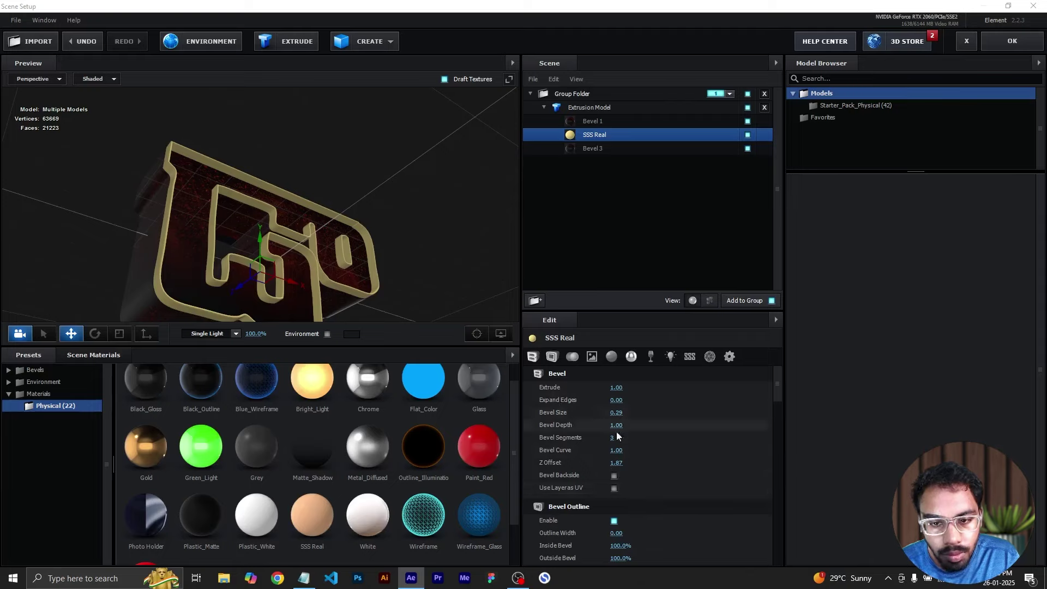
left_click_drag(651, 450, 672, 462)
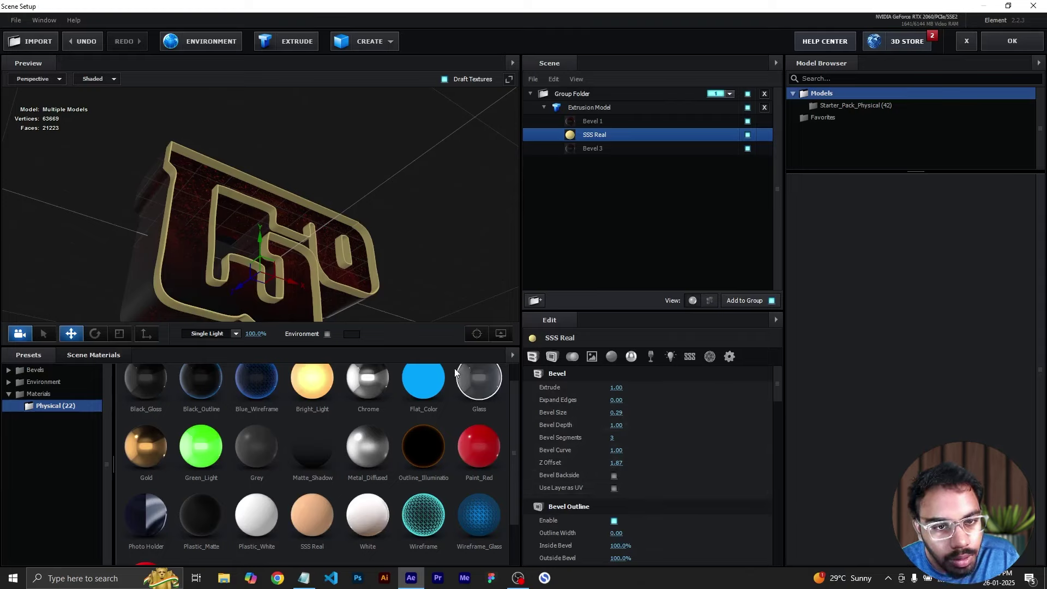
left_click_drag(349, 258, 295, 232)
scroll(253, 258, "up", 5)
mouse_move(619, 413)
left_mouse_down()
mouse_move(637, 415)
mouse_move(628, 418)
left_mouse_up()
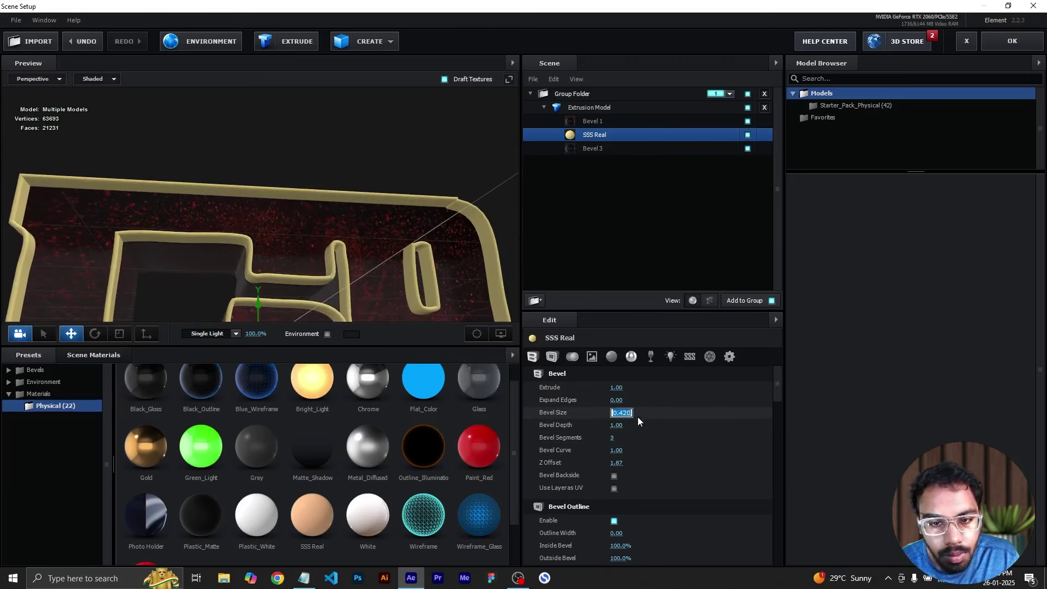
type("0.45")
key("Return")
- Lower the Bevel Curve value of the SSS Real bevel
left_click(621, 450)
type("0.")
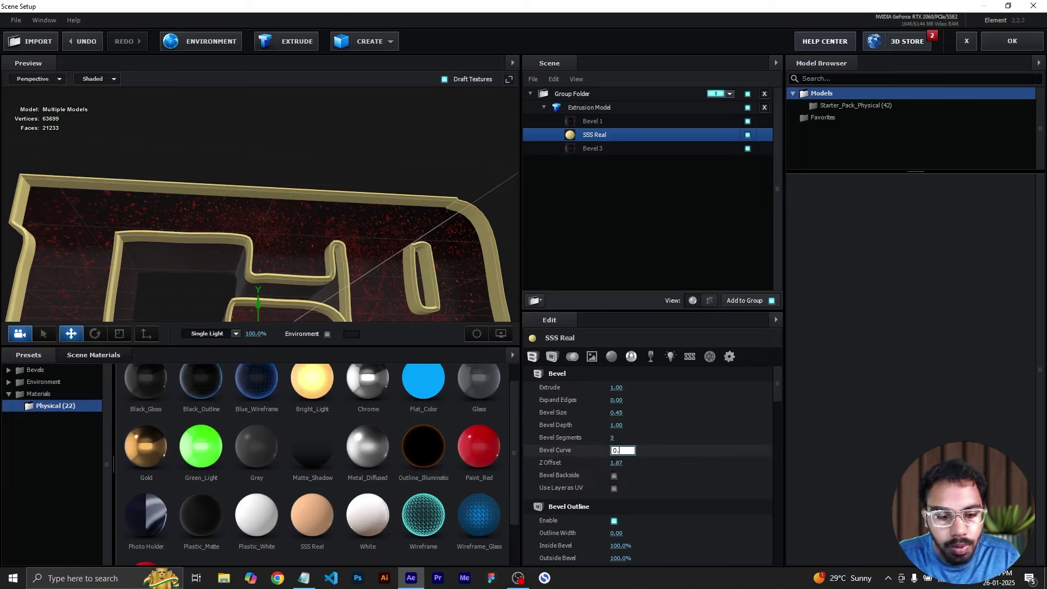
key("Return")
left_click_drag(320, 227, 447, 246)
- Try a dark brown diffuse color, hex 1d180d, on the Bevel 3 material
left_click(592, 148)
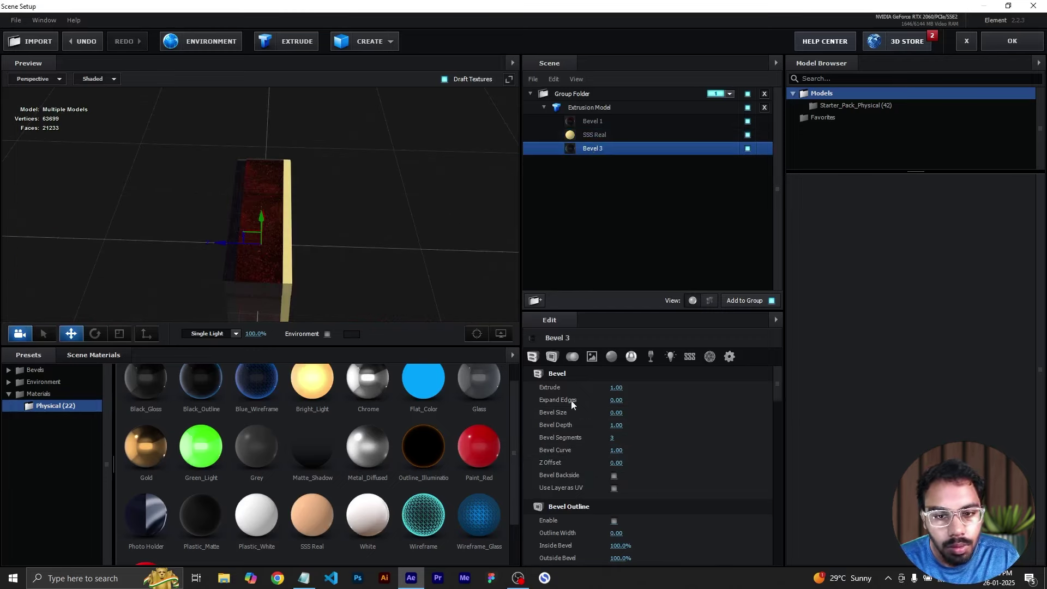
scroll(654, 547, "down", 3)
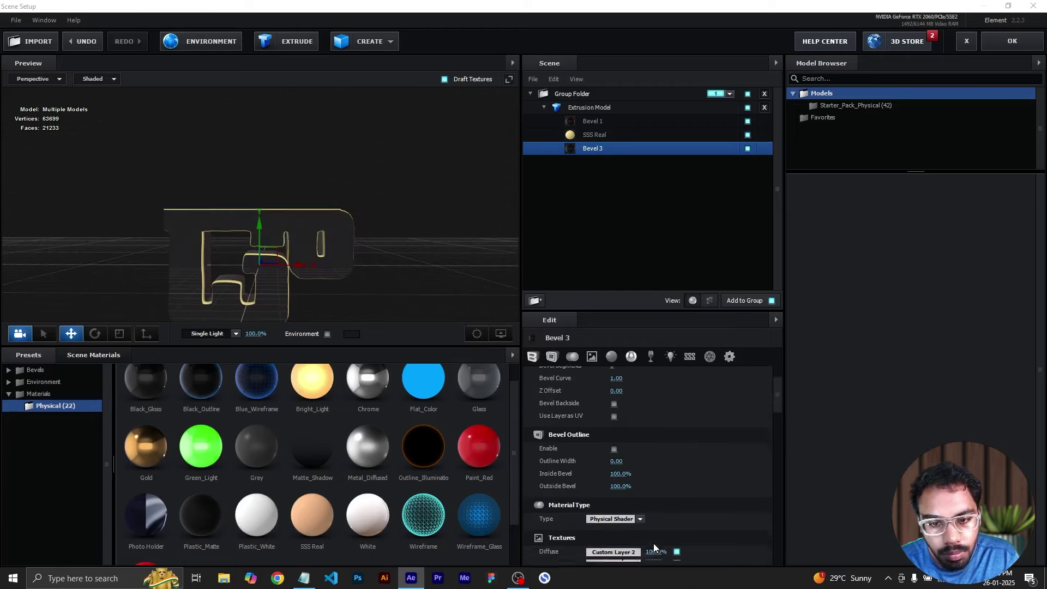
scroll(654, 548, "down", 5)
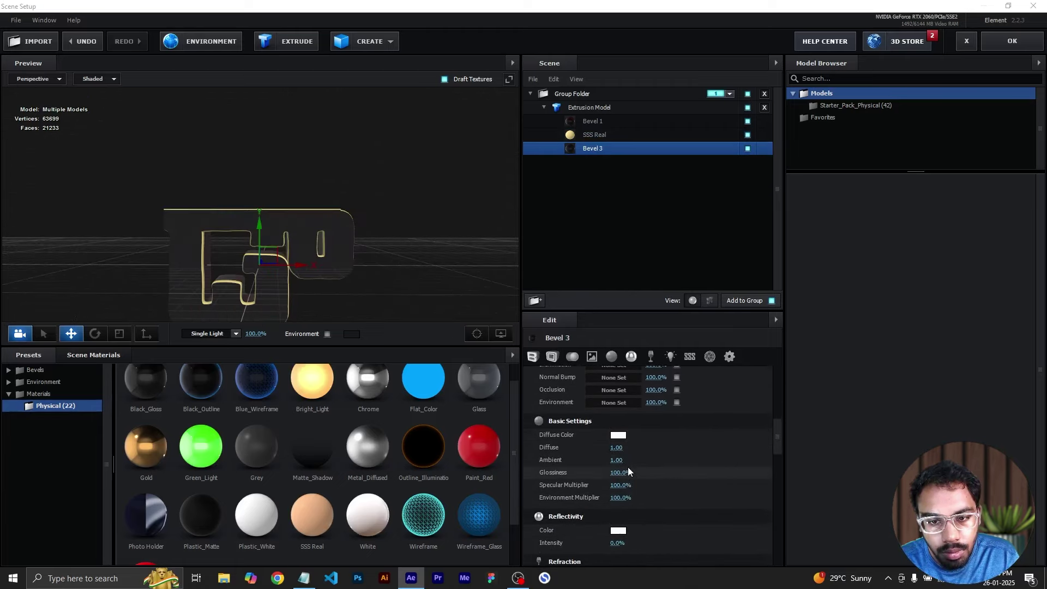
left_click(619, 435)
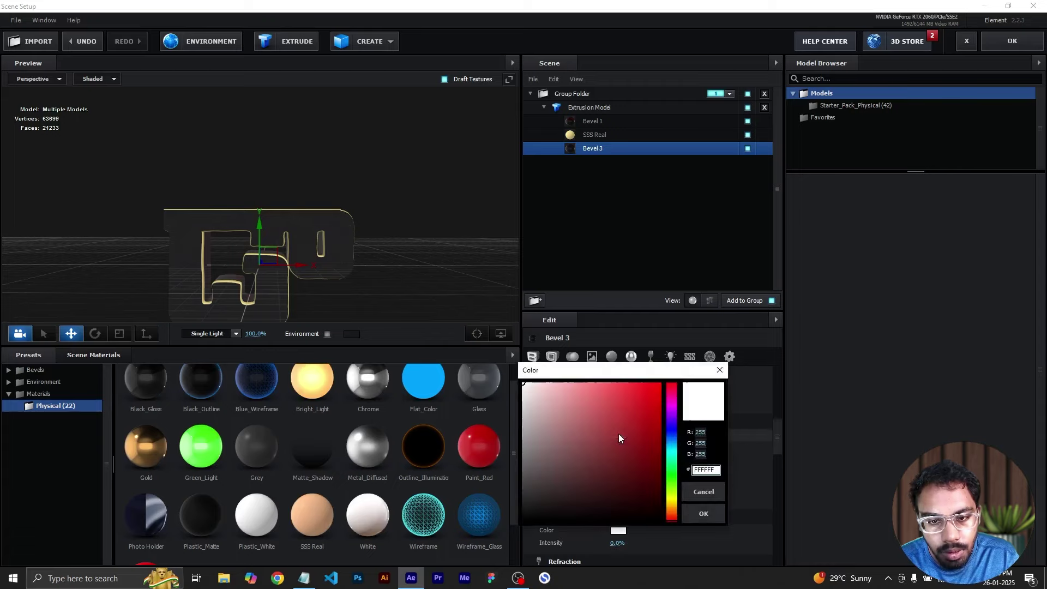
double_click(713, 472)
type("1")
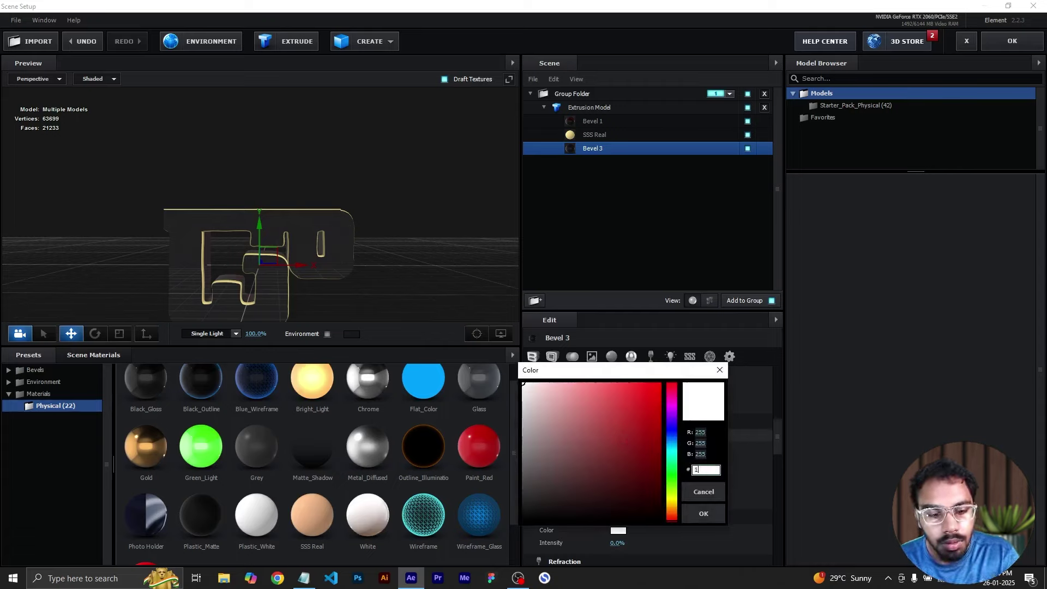
type("d190d")
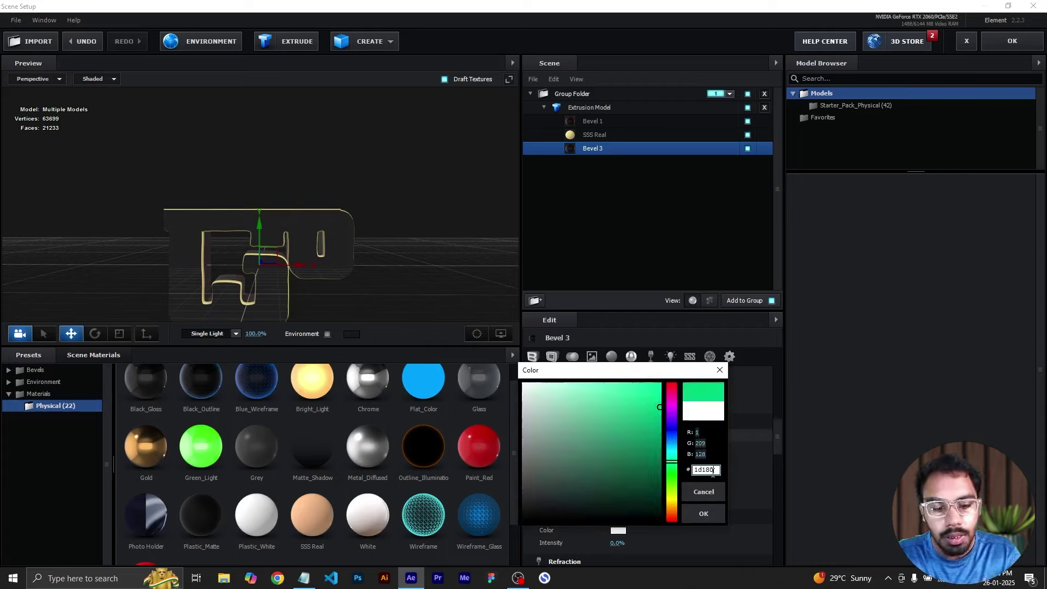
key("Return")
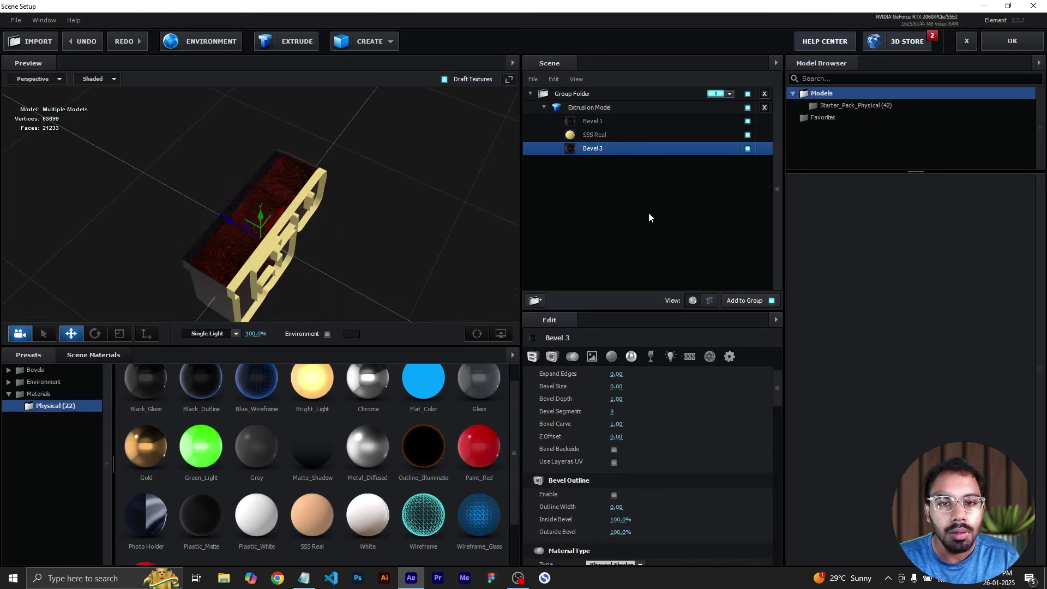
- Set the Z Offset of Bevel 3 to 1.5
left_click(599, 137)
left_click(599, 145)
left_click_drag(423, 228, 413, 251)
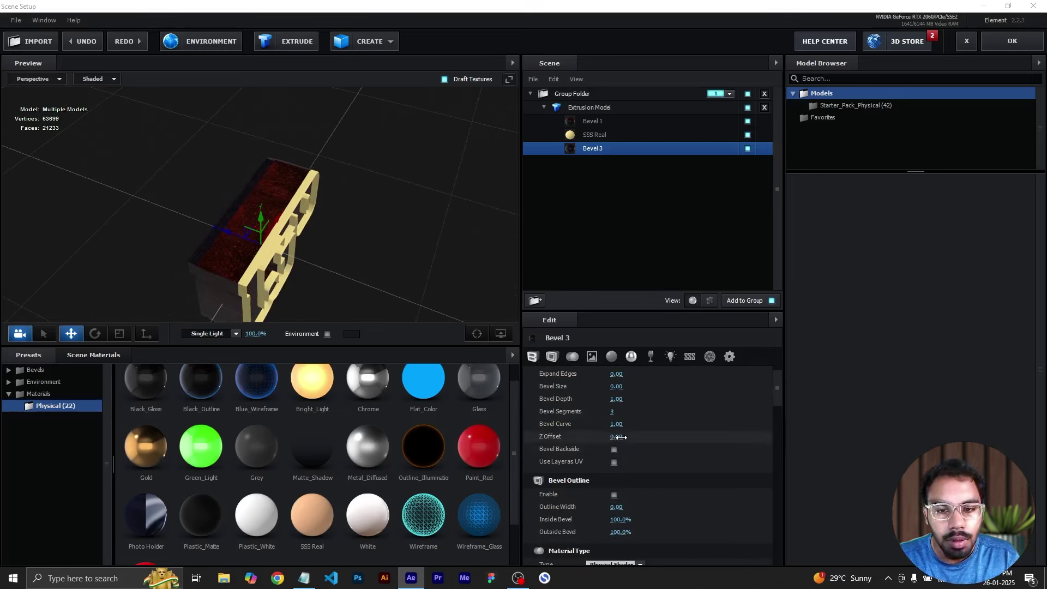
left_click_drag(619, 436, 705, 451)
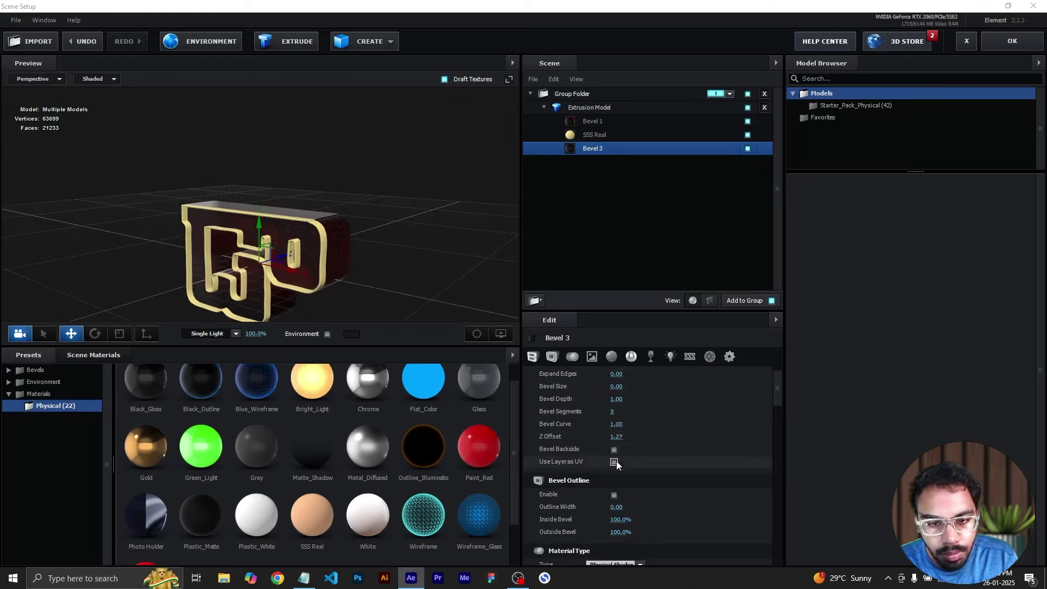
left_click(616, 437)
type("1.5")
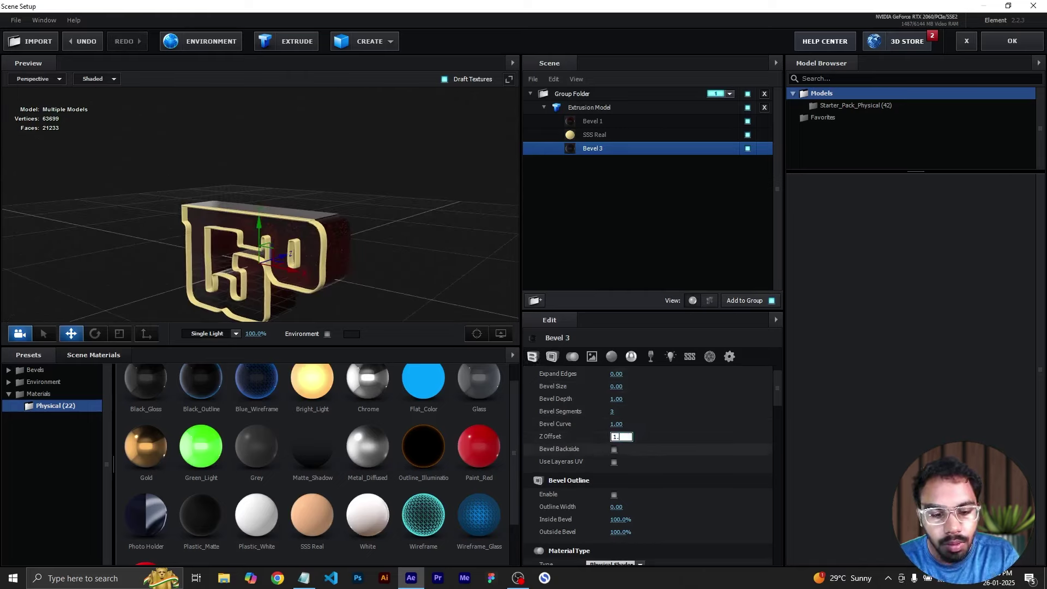
key("Return")
left_click_drag(334, 265, 414, 300)
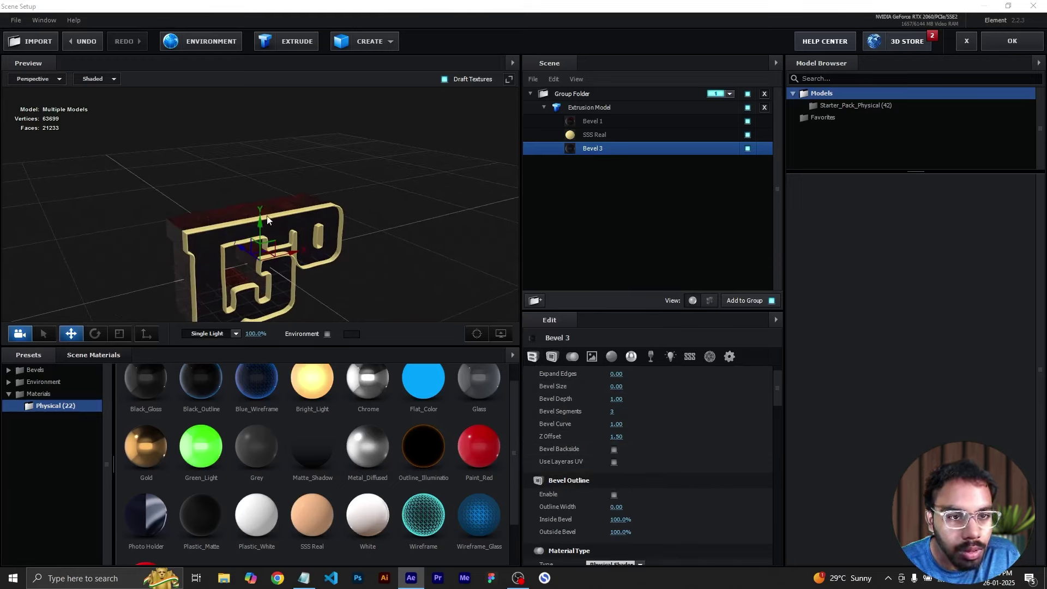
left_click_drag(278, 210, 375, 192)
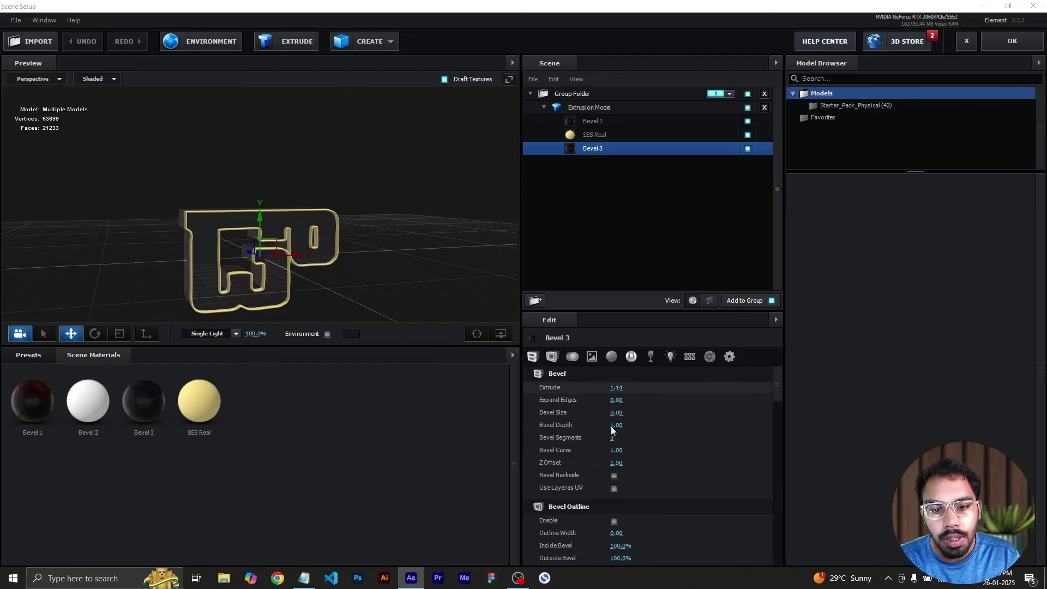
- Move the extrusion model to X position -0.55 and Y position 0.34, and apply the scene setup to the composition
left_click(601, 108)
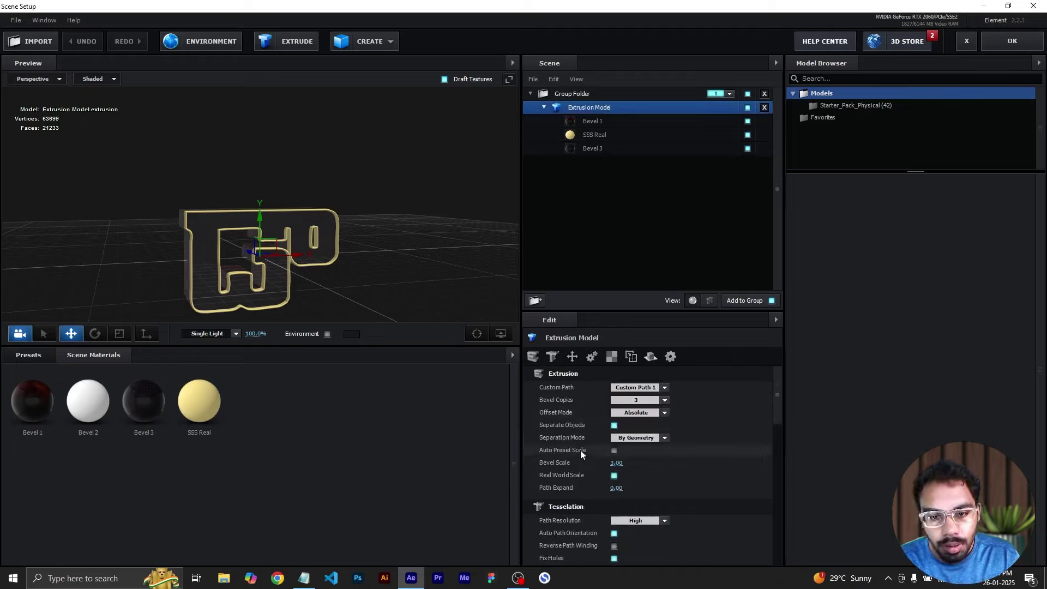
scroll(580, 449, "down", 3)
scroll(580, 450, "down", 2)
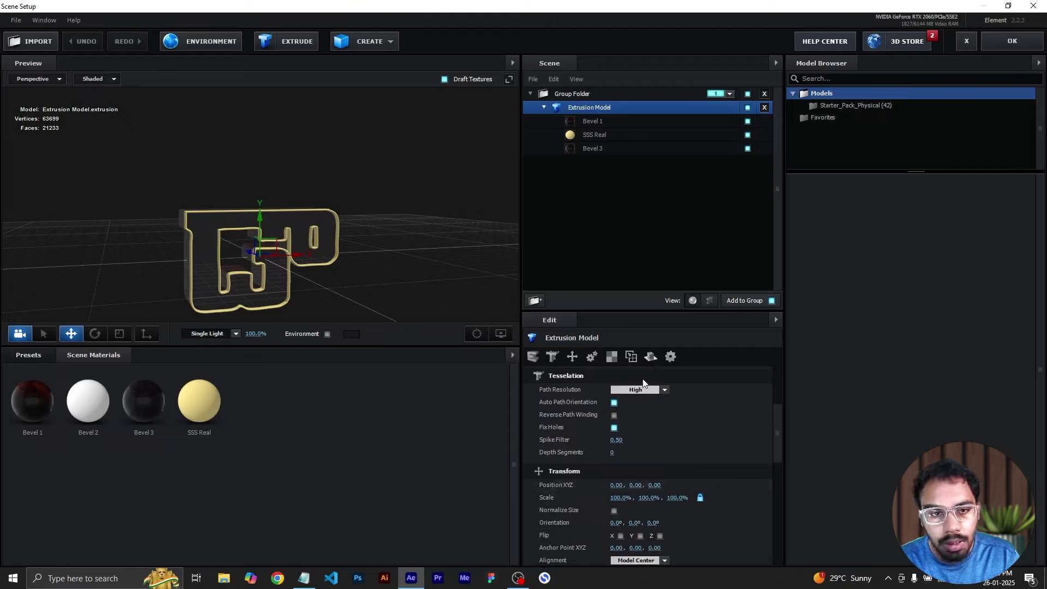
scroll(318, 283, "down", 3)
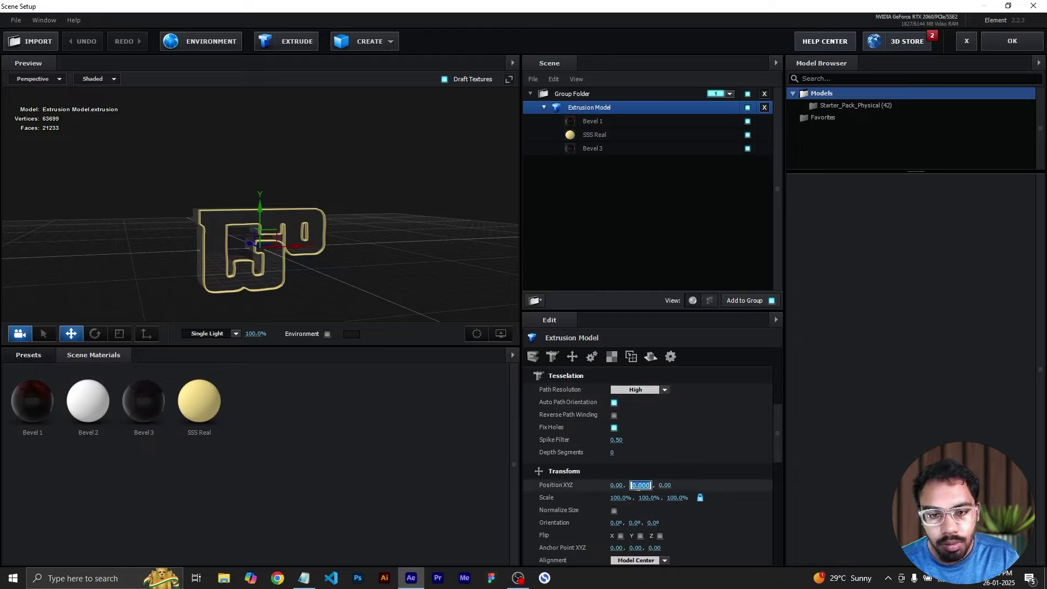
left_click_drag(255, 215, 254, 171)
left_click_drag(292, 206, 227, 207)
mouse_move(154, 288)
left_mouse_down()
mouse_move(100, 290)
mouse_move(161, 298)
left_mouse_up()
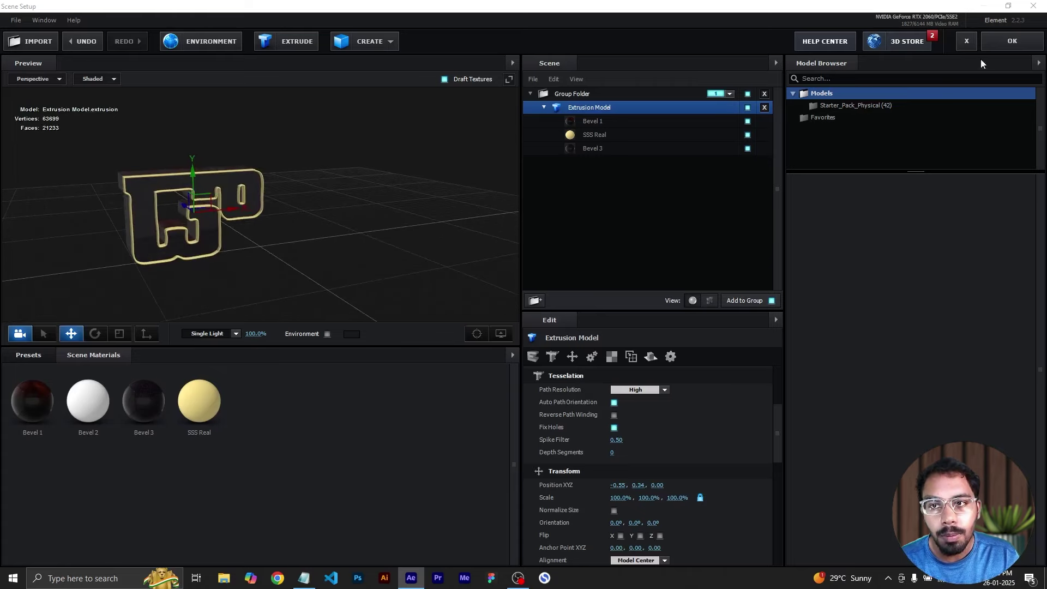
left_click(1011, 41)
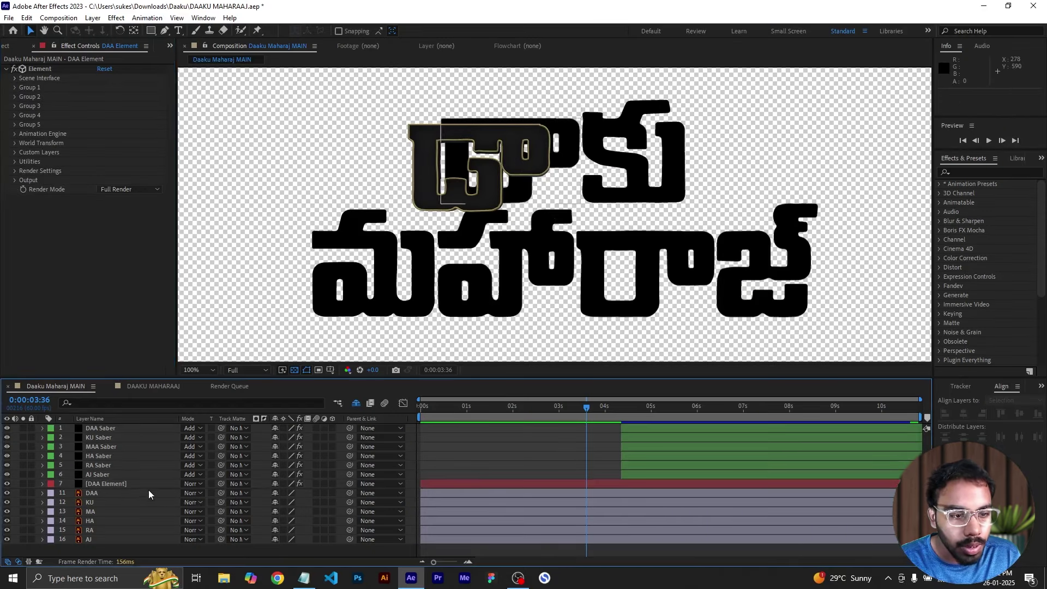
- Keyframe Group 1's Position Z on the DAA Element layer and place the keyframe at about 0:00:02:42
left_click(132, 485)
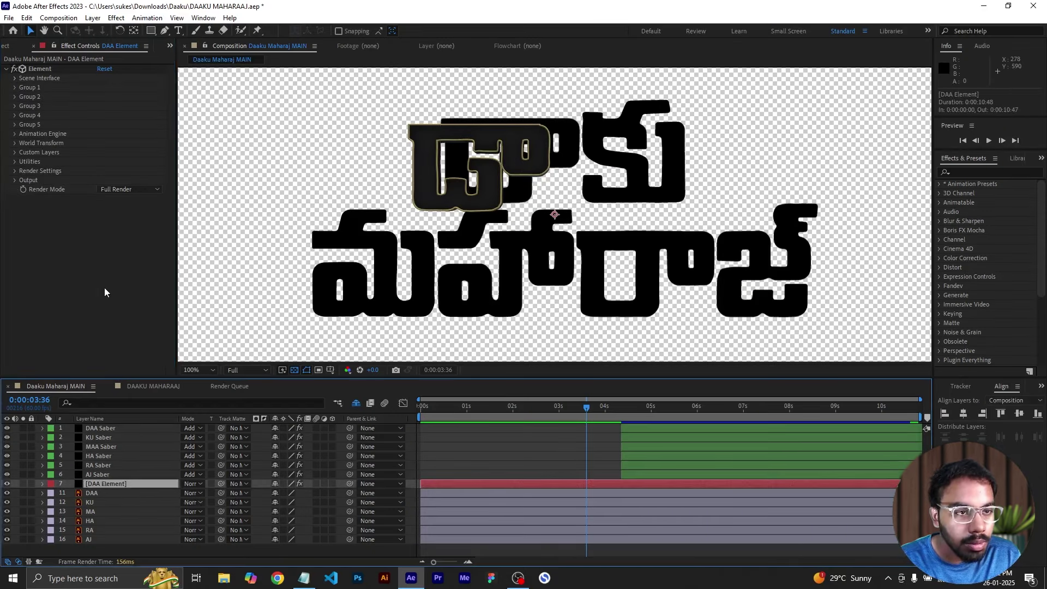
left_click(15, 87)
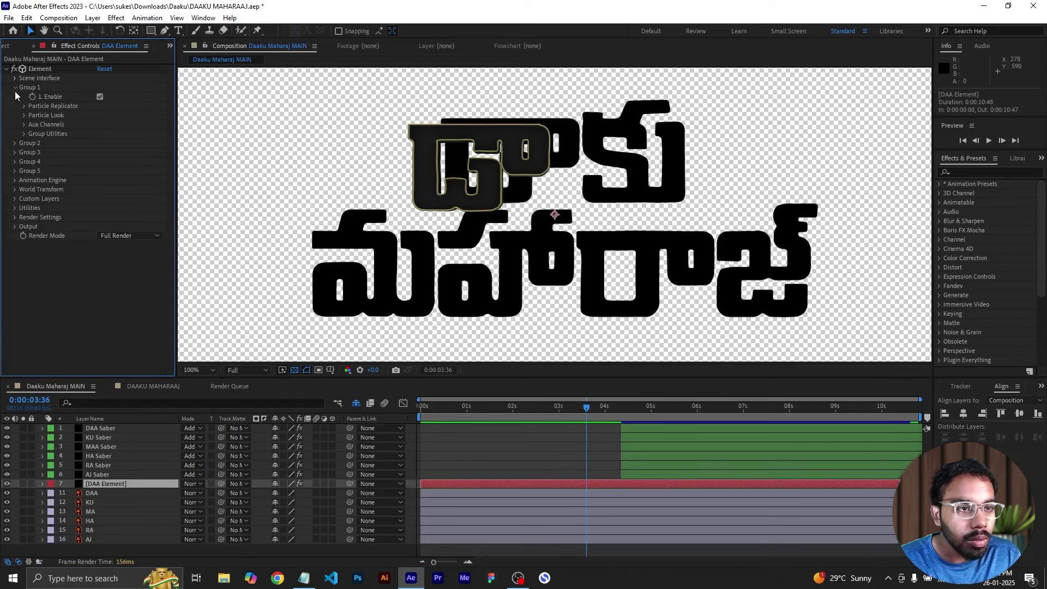
left_click(24, 106)
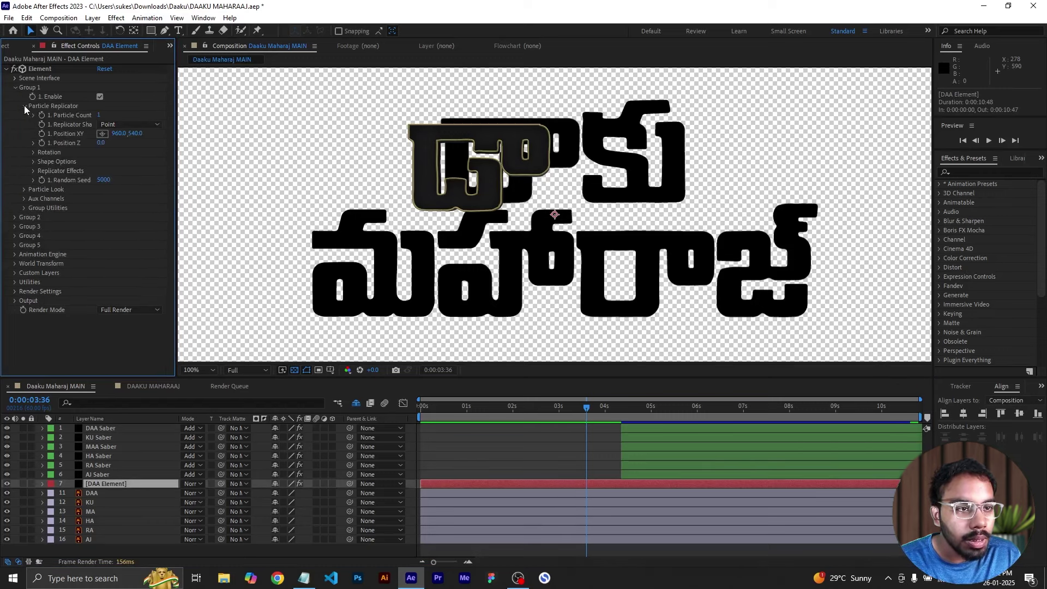
left_click(42, 143)
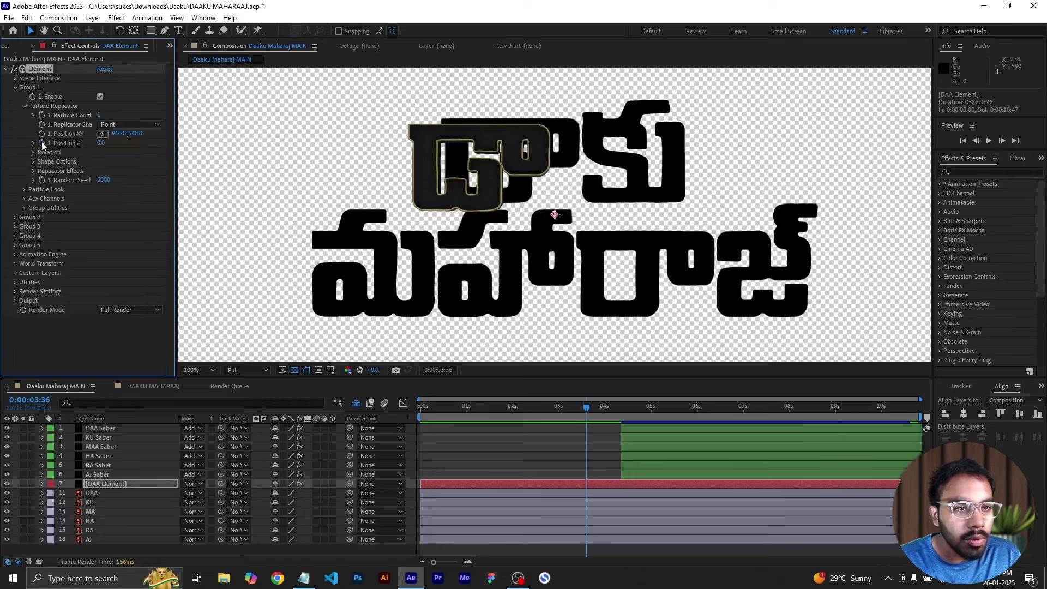
left_click(533, 483)
key("u")
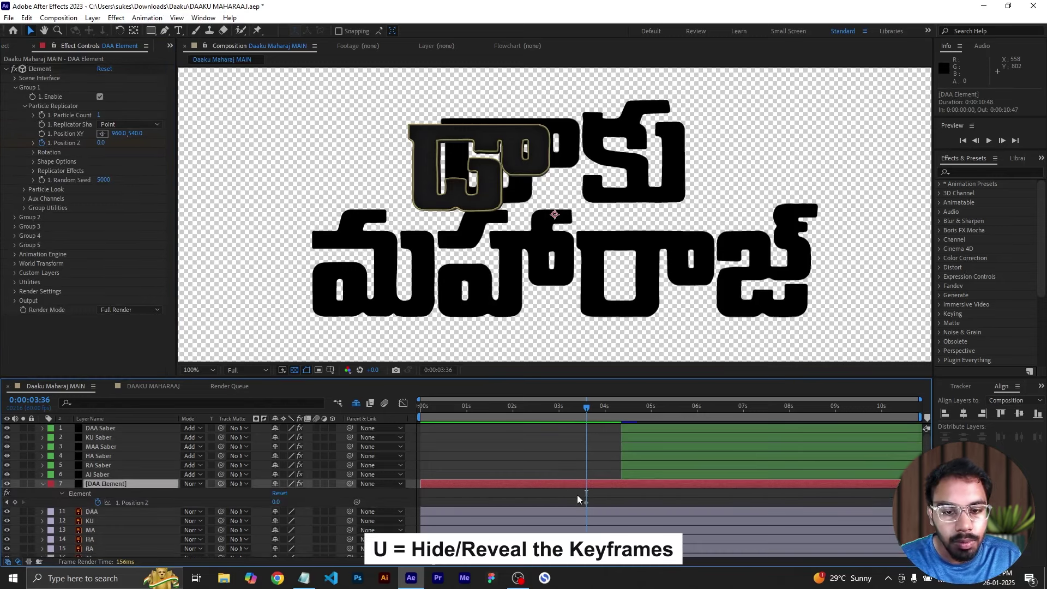
left_click_drag(586, 502, 548, 505)
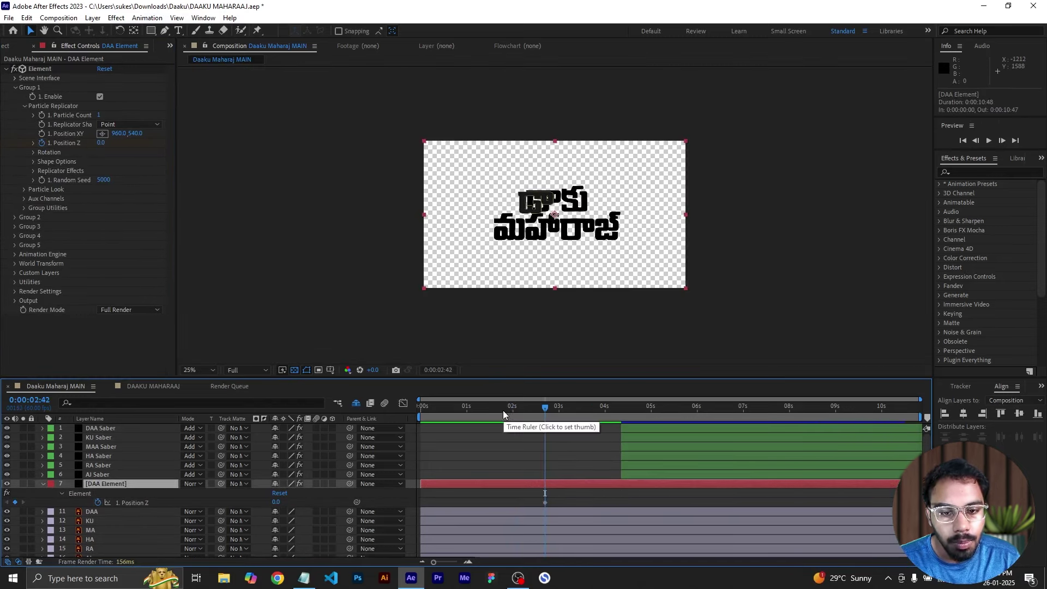
- Set Group 1's Position Z to -2630 at 0:00:01:32 on the DAA Element layer and scrub through the move
left_click(502, 410)
left_click_drag(502, 410, 492, 412)
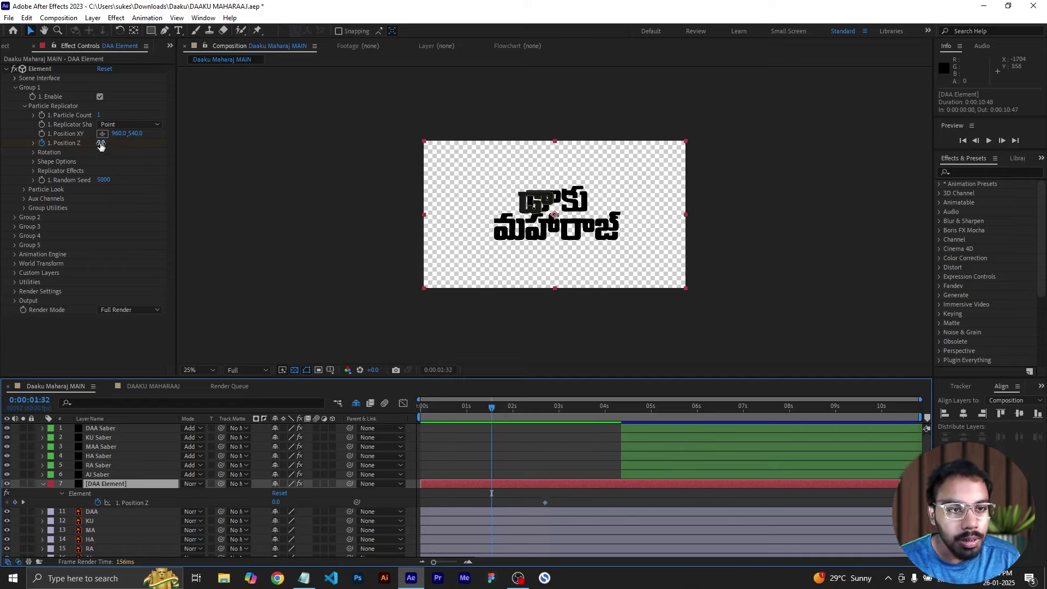
left_click_drag(100, 144, 111, 147)
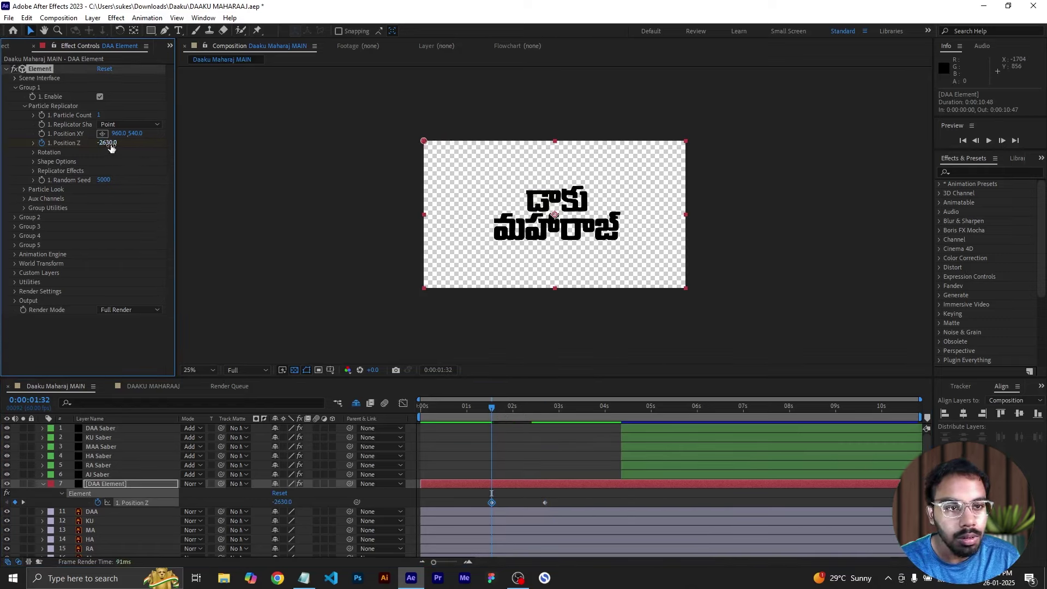
left_click(452, 475)
left_click_drag(493, 410, 538, 407)
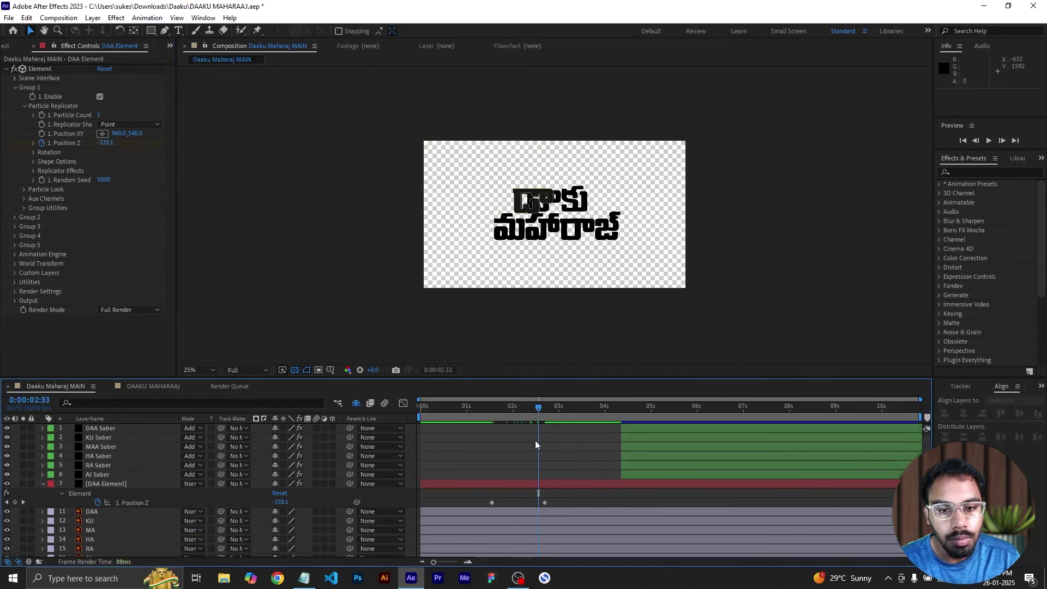
- Collapse the DAA Element layer's properties and duplicate the layer five times
left_click(508, 482)
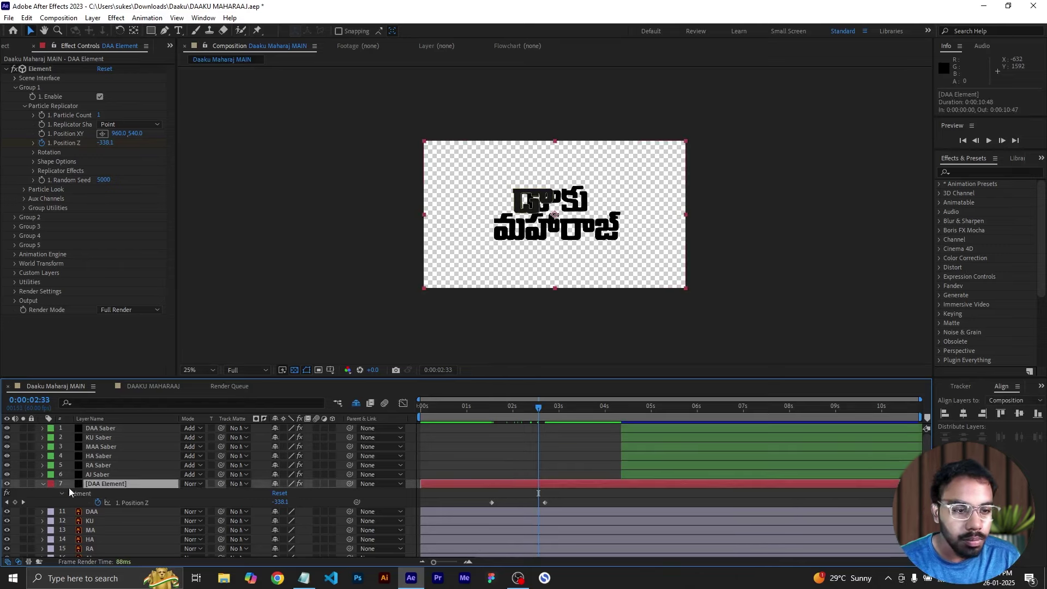
left_click(44, 484)
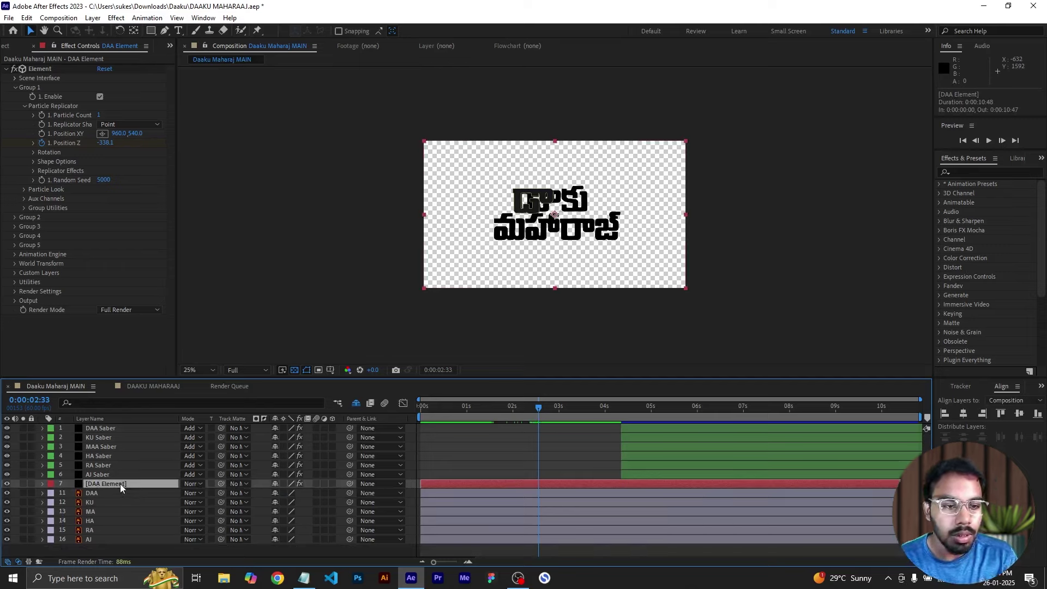
key("ctrl+d")
key("ctrl+d")
key("ctrl+d")
key("ctrl+d")
key("ctrl+d")
- Rename the first two duplicates below the DAA Element layer KU Element and MAA Element
right_click(103, 490)
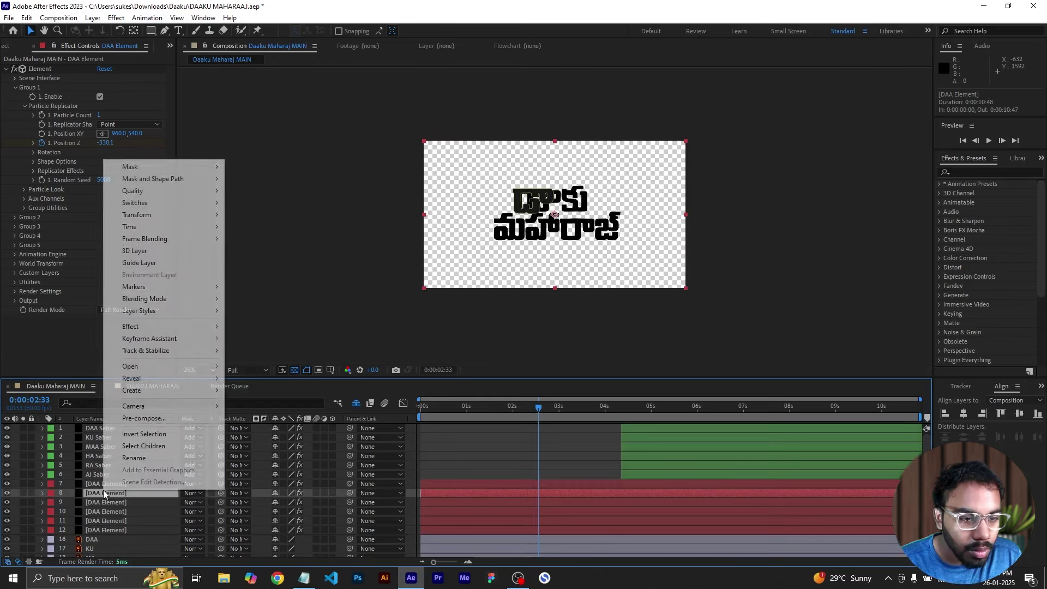
left_click(135, 458)
double_click(92, 493)
type("KU")
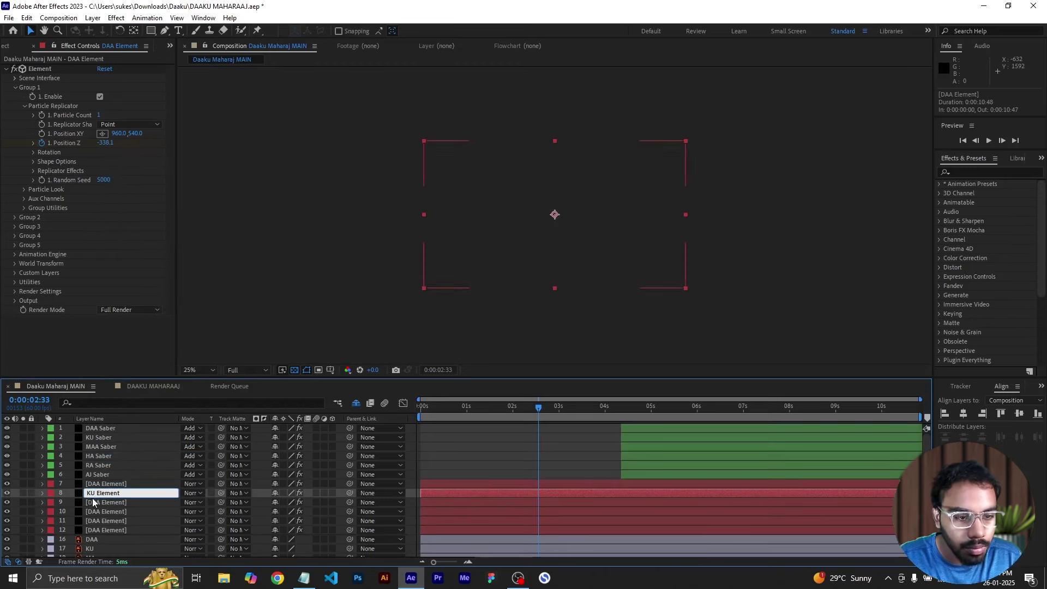
right_click(93, 500)
left_click(126, 467)
left_click(90, 502)
type("MAA")
- Rename the remaining three duplicates HA Element, RA Element and AJ Element
left_click(125, 480)
type("HA")
left_click(126, 494)
type("RA")
right_click(86, 530)
left_click(127, 495)
type("AJ")
- Reorder the layers so each Element layer sits directly beneath its matching letter layer
left_click(118, 495)
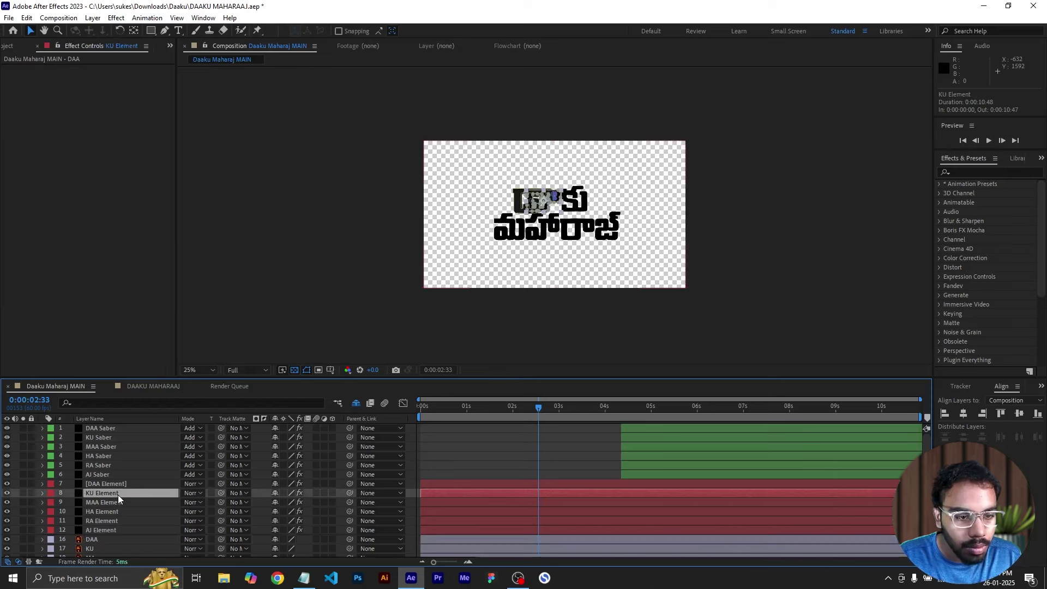
left_click(111, 524)
mouse_move(113, 494)
left_mouse_down()
mouse_move(113, 554)
mouse_move(114, 510)
left_mouse_up()
left_click_drag(111, 459, 109, 530)
mouse_move(110, 460)
left_mouse_down()
mouse_move(110, 555)
mouse_move(110, 466)
left_mouse_up()
left_click(114, 451)
left_click(125, 460)
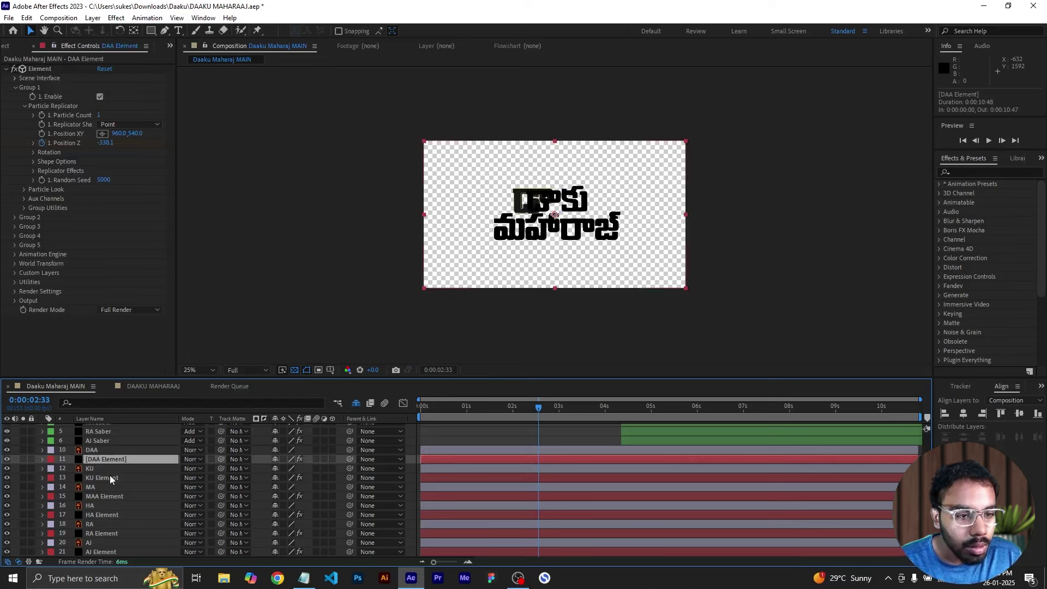
- Set the KU Element's custom Path Layer 1 to the KU letter layer
left_click(109, 478)
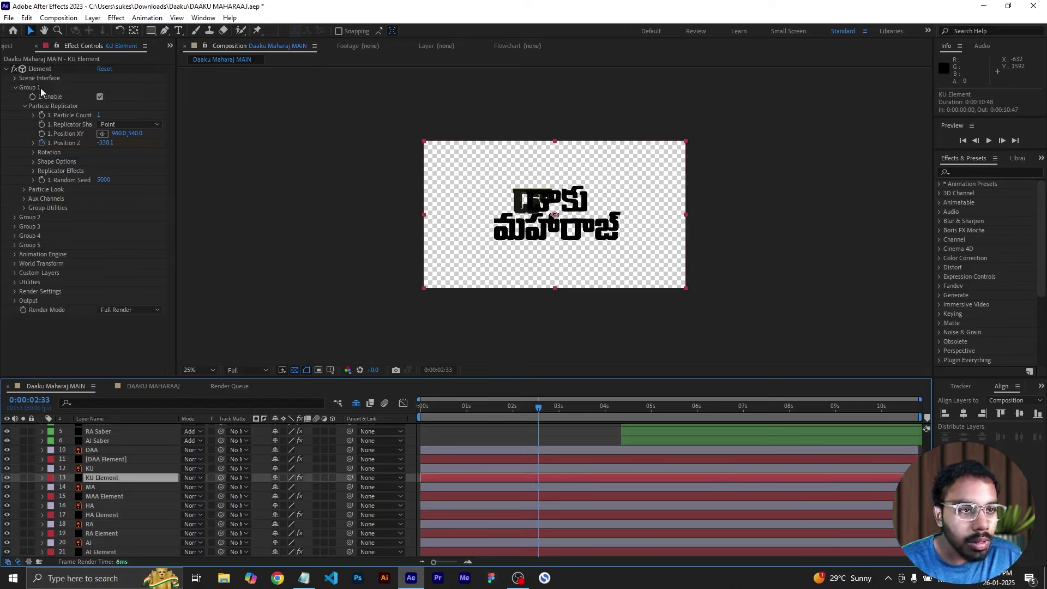
left_click(15, 88)
left_click(15, 153)
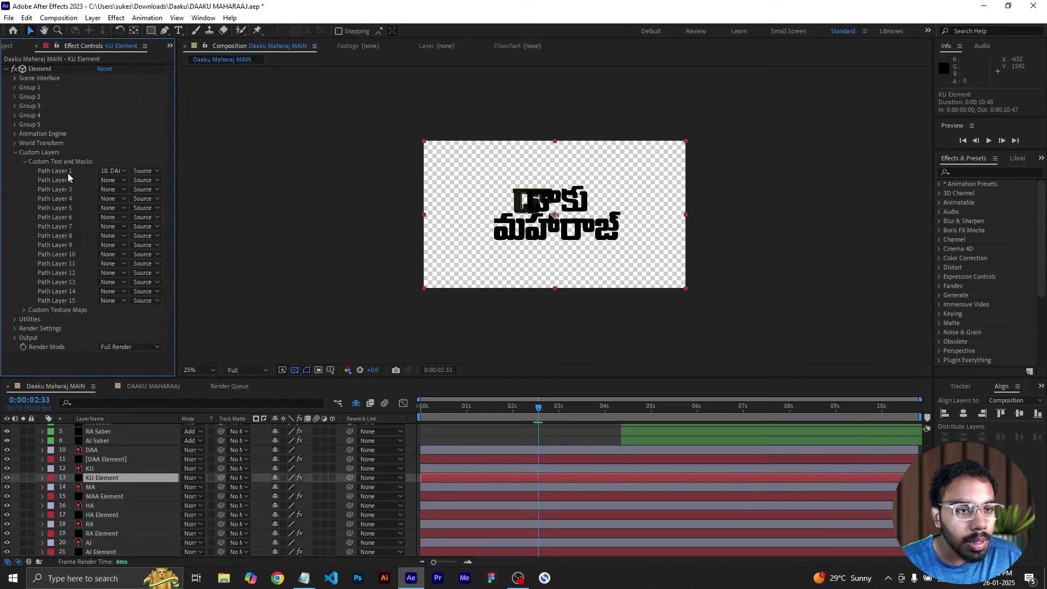
left_click(118, 178)
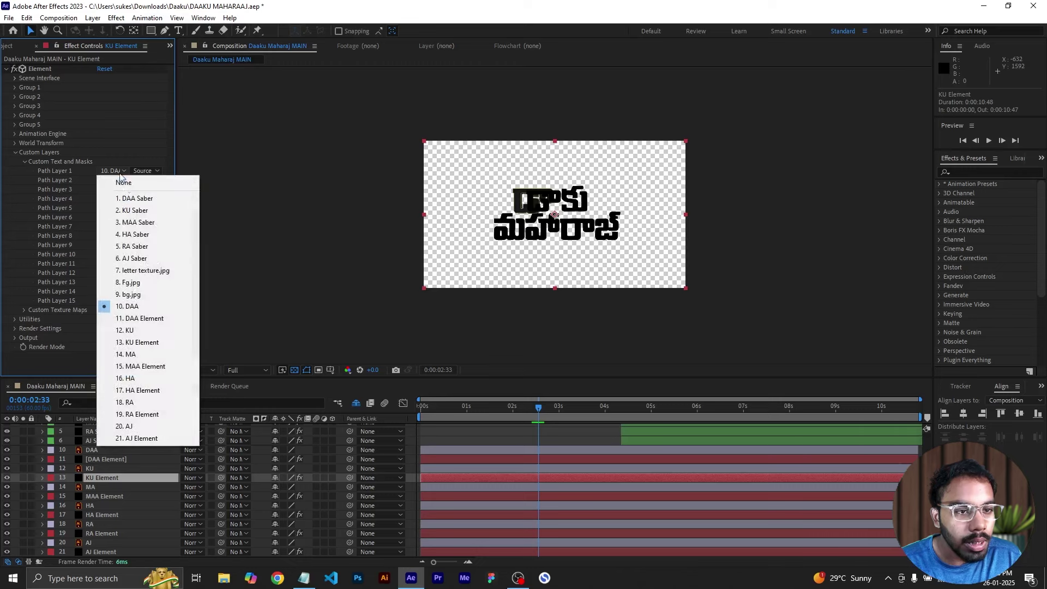
left_click(139, 330)
left_click(15, 153)
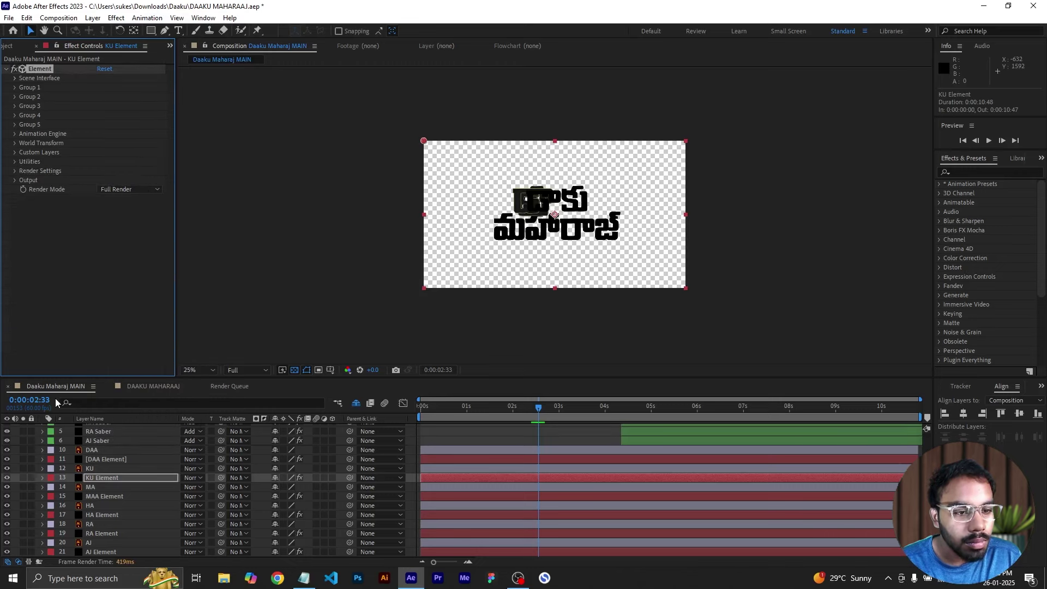
- Set the MAA Element's custom Path Layer 1 to the MA letter layer
left_click(101, 496)
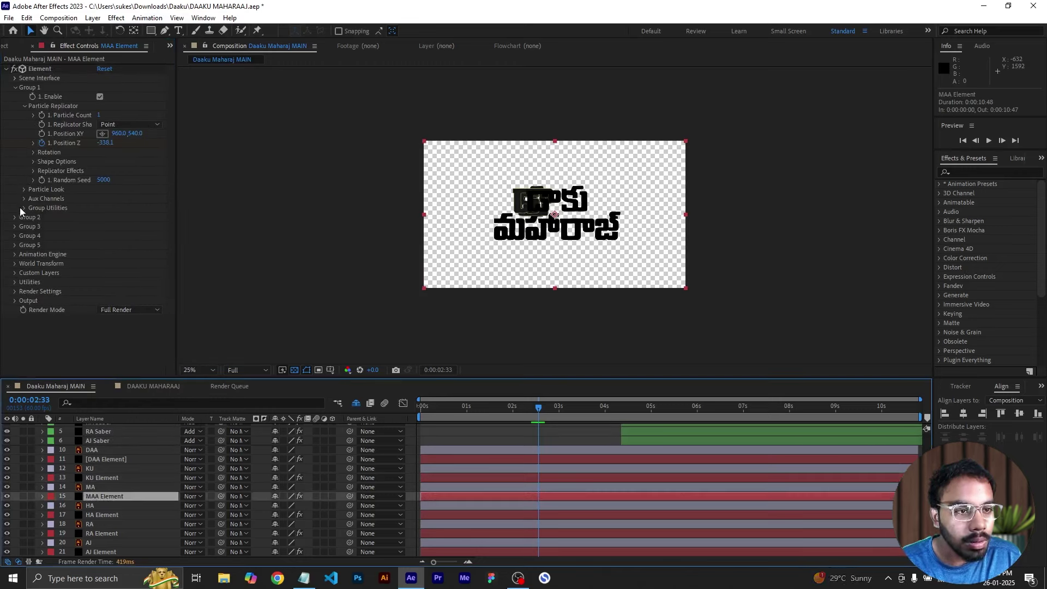
left_click(15, 90)
left_click(15, 152)
left_click(110, 174)
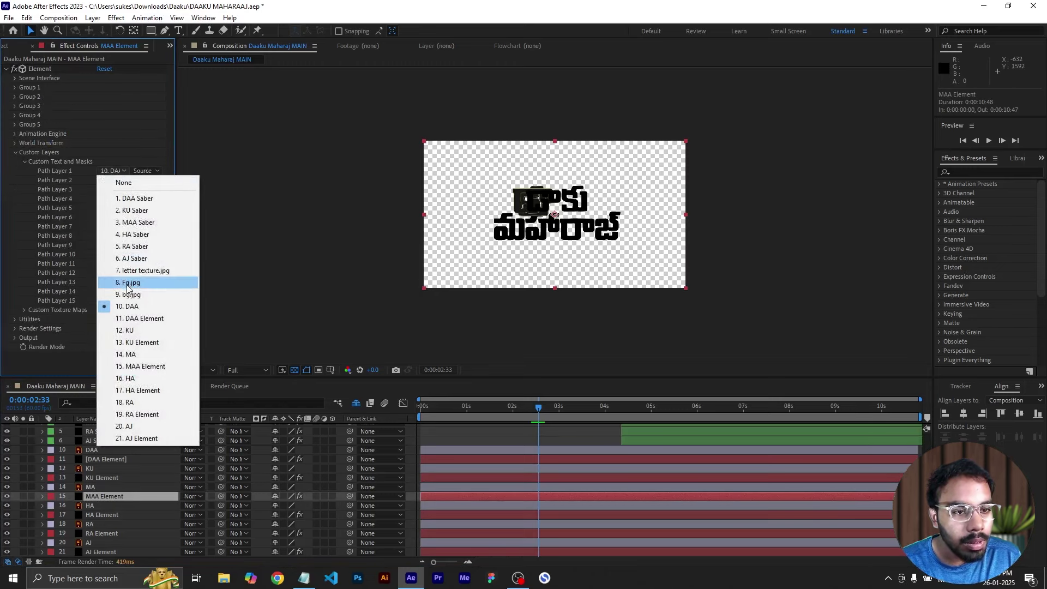
left_click(134, 355)
left_click(15, 154)
- Set the HA Element's custom Path Layer 1 to the HA letter layer
left_click(99, 514)
left_click(15, 153)
left_click(112, 171)
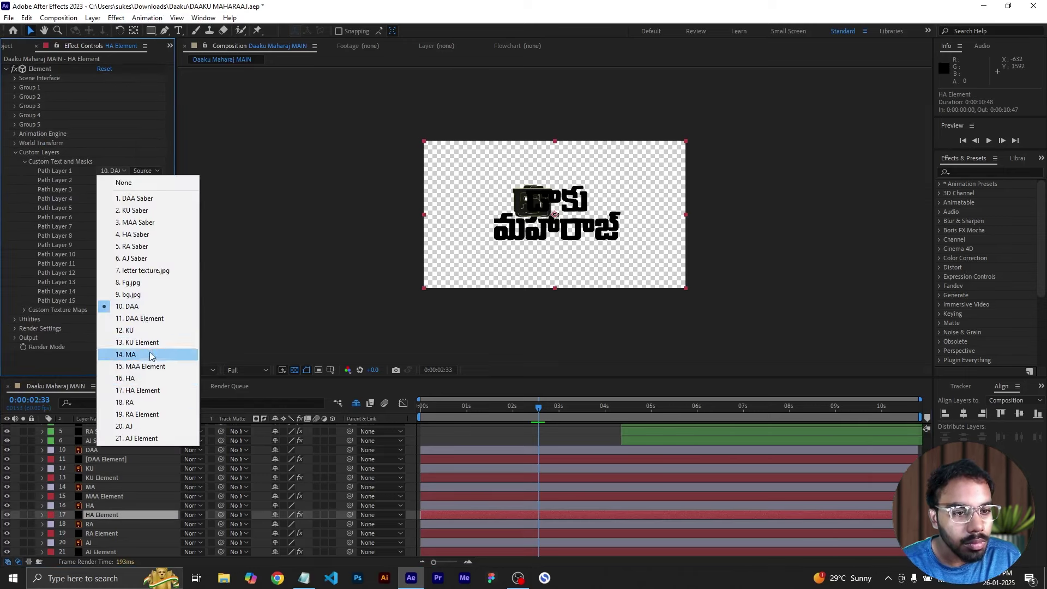
left_click(130, 378)
- Set the RA Element's custom Path Layer 1 to the RA letter layer
left_click(101, 534)
left_click(15, 88)
left_click(15, 153)
left_click(113, 172)
left_click(126, 402)
- Set the AJ Element's custom Path Layer 1 to the AJ letter layer
left_click(101, 552)
left_click(15, 88)
left_click(16, 153)
left_click(113, 171)
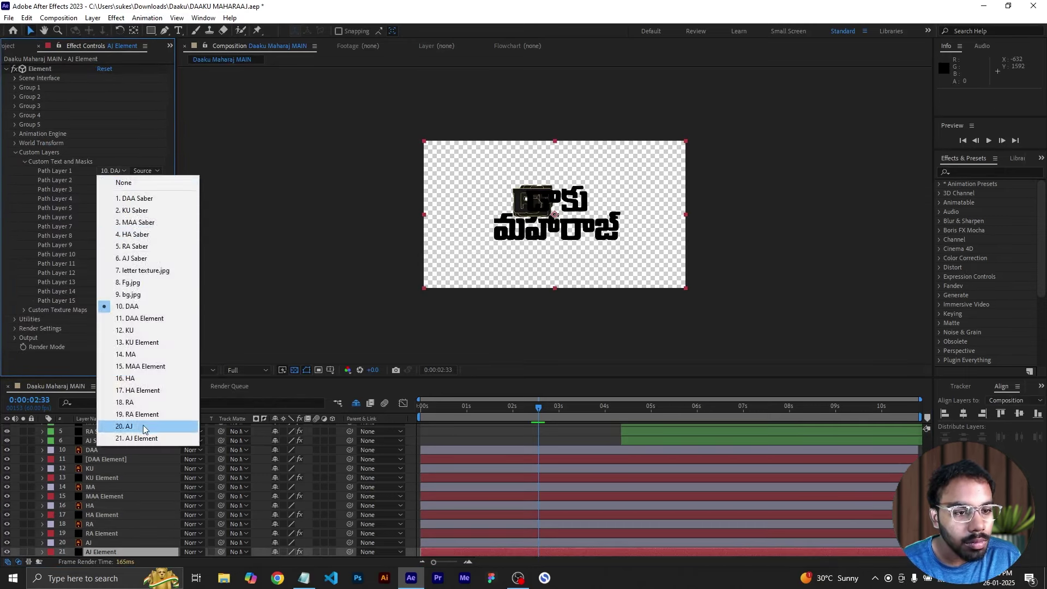
left_click(141, 425)
left_click(15, 153)
left_click(103, 291)
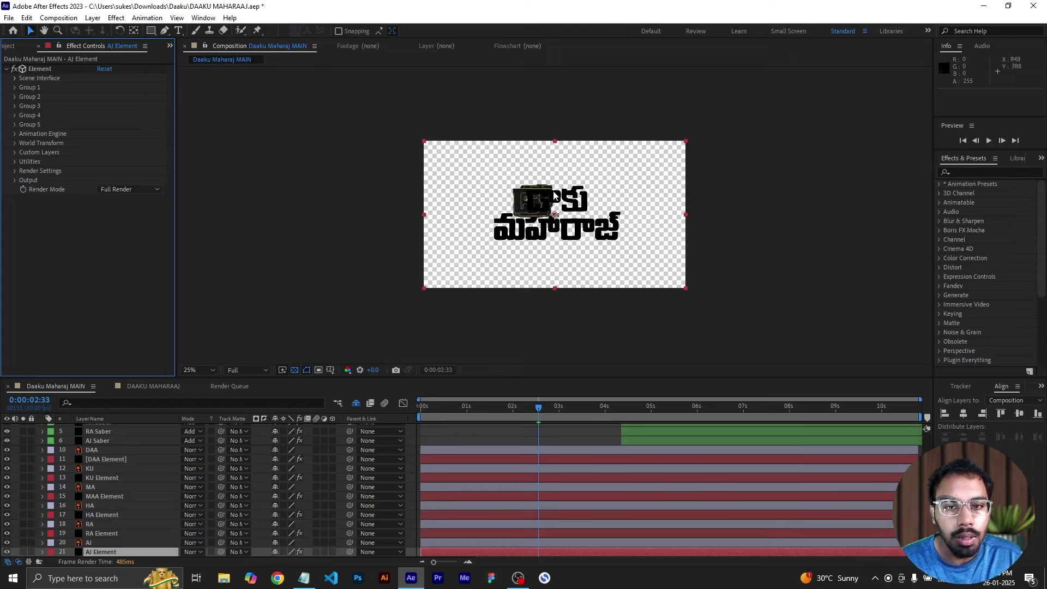
- In the KU Element's scene setup, move the extrusion model to X 0.40 and Y 0.40 and apply it
left_click(15, 80)
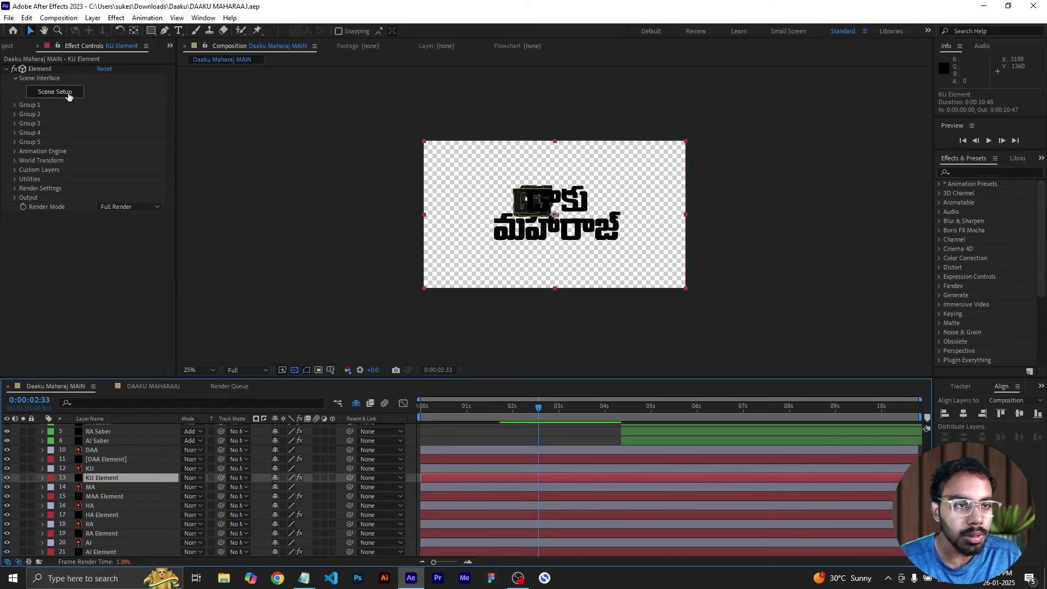
left_click(68, 93)
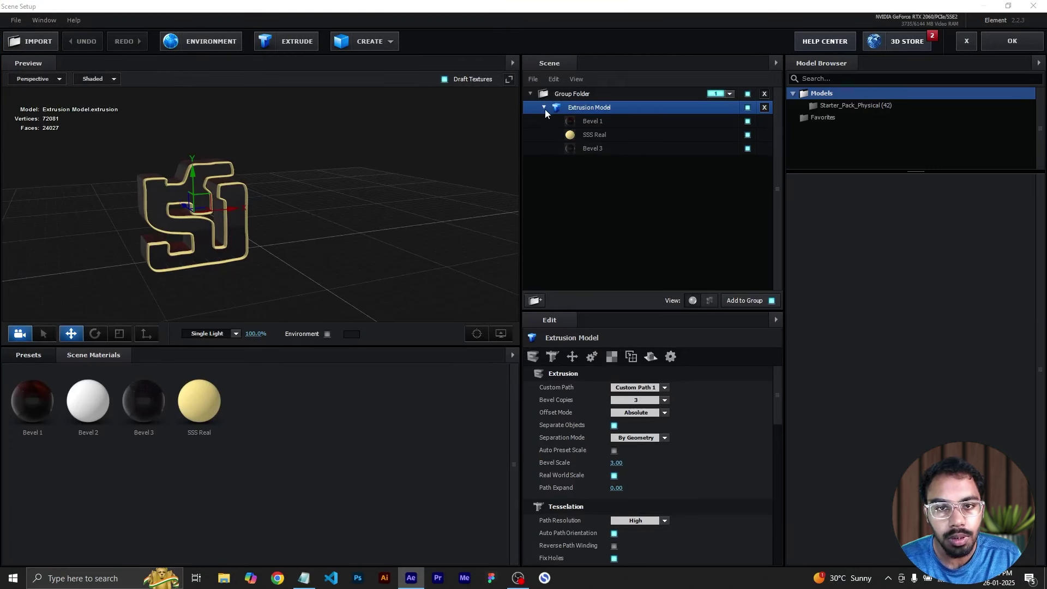
scroll(626, 434, "down", 5)
left_click(643, 474)
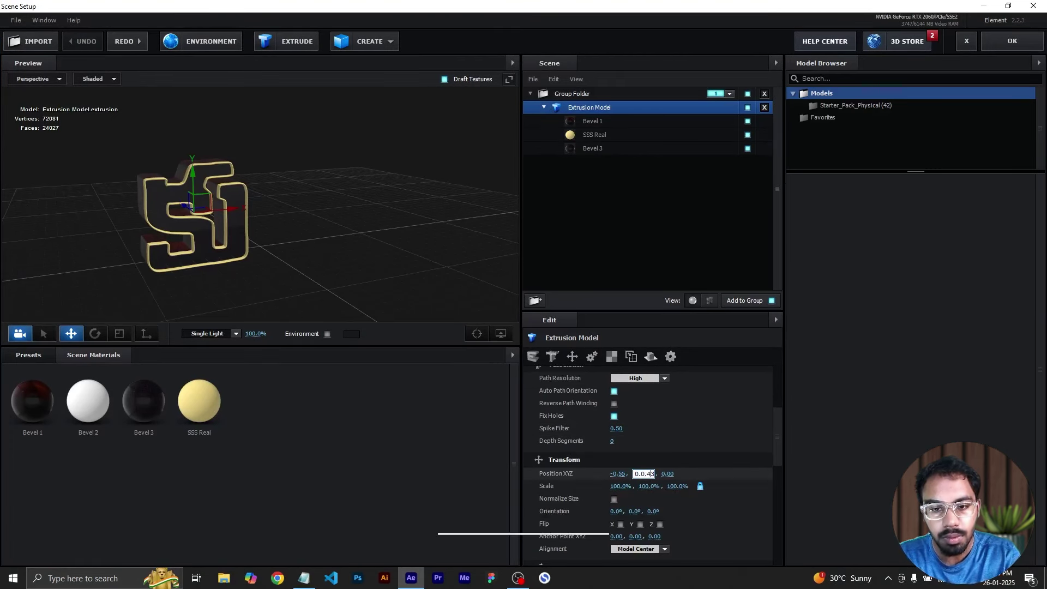
key("ctrl+a")
type("0.4")
key("Return")
left_click(617, 473)
type("0.4")
key("Return")
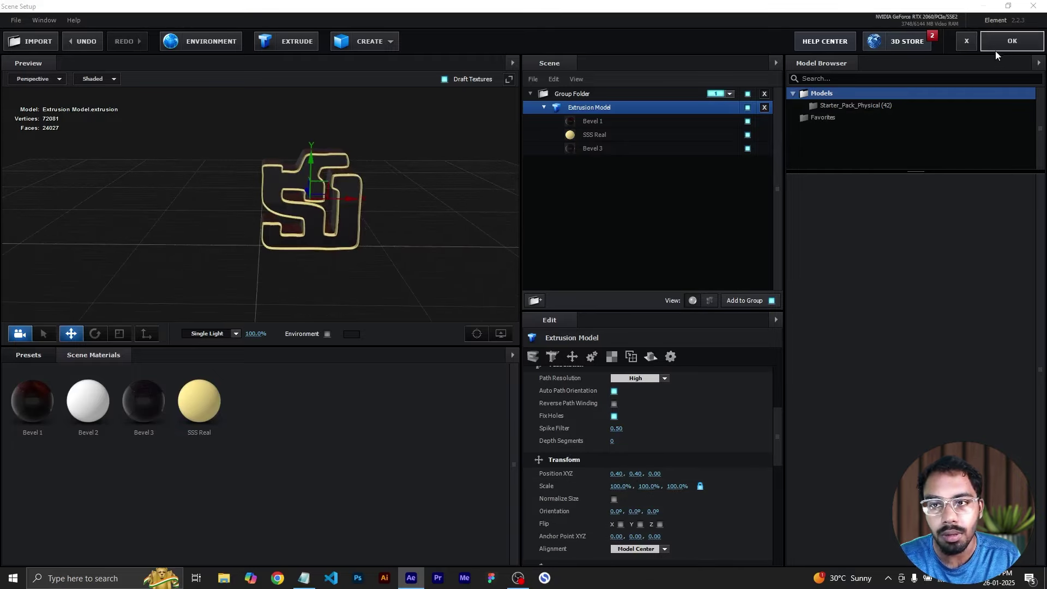
left_click(996, 49)
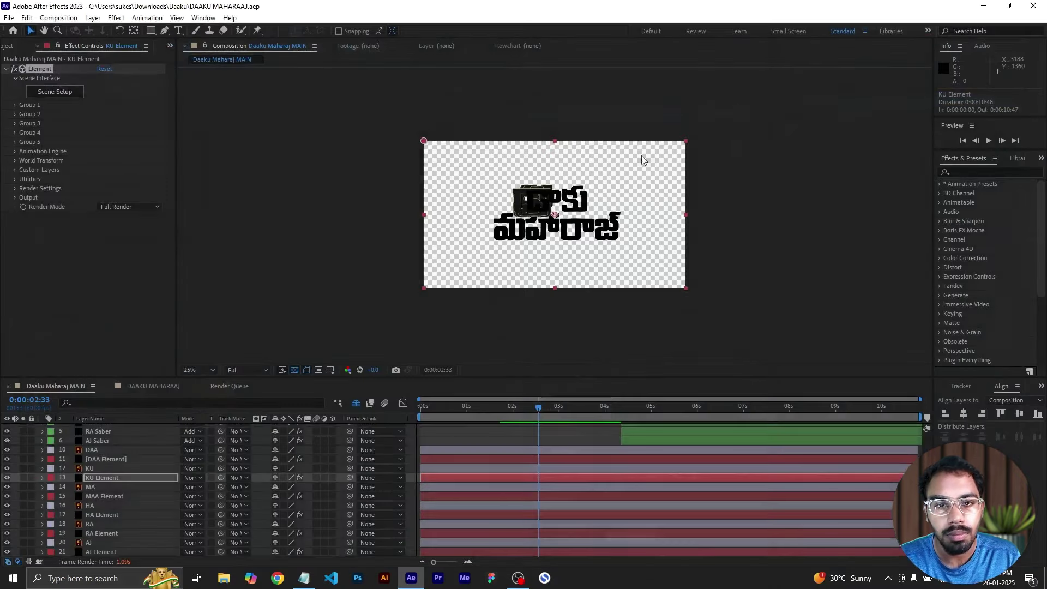
- In the MAA Element's scene setup, move the extrusion model to X -1.62 and Y -0.41 and apply it
left_click(109, 495)
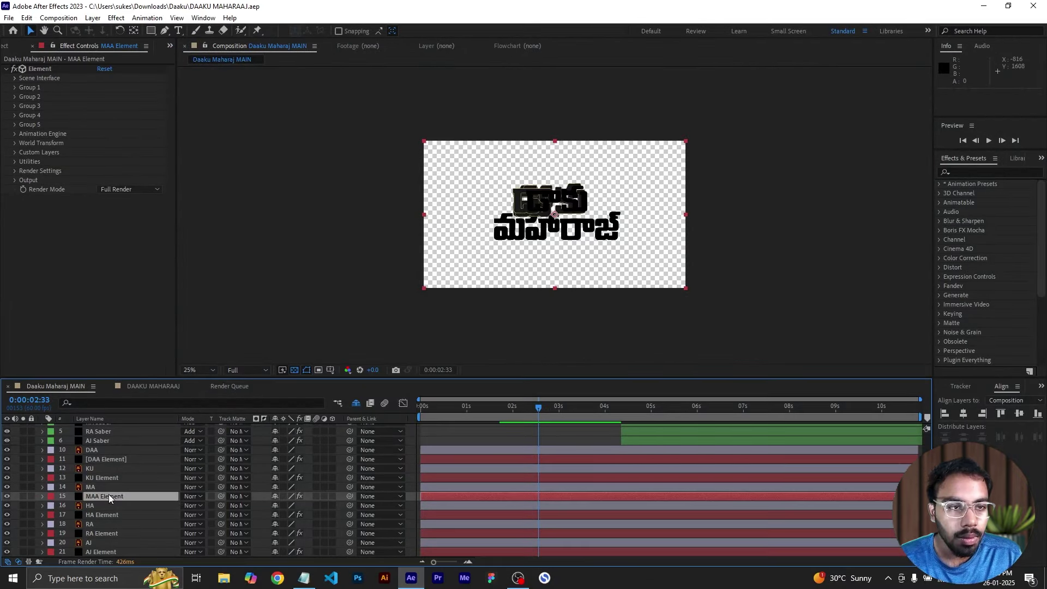
left_click(15, 78)
left_click(70, 94)
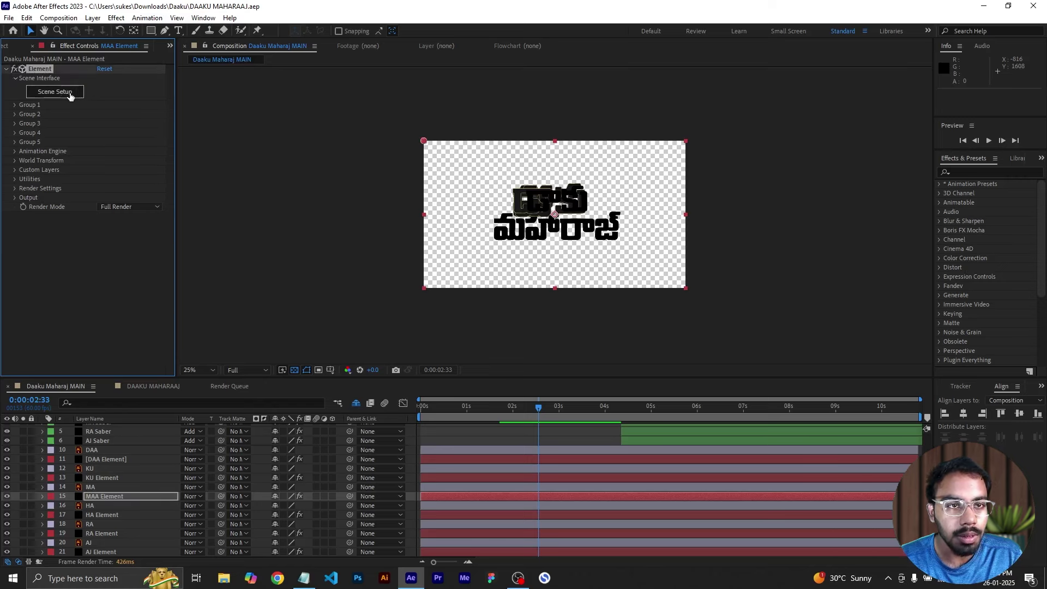
left_click_drag(616, 436, 266, 243)
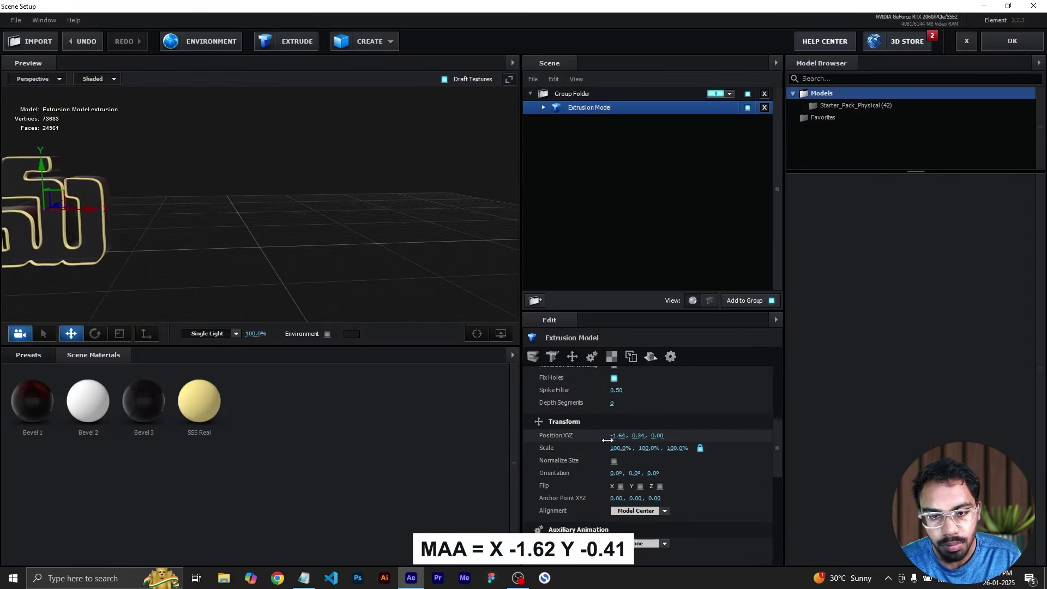
mouse_move(638, 436)
left_mouse_down()
mouse_move(620, 447)
mouse_move(629, 437)
left_mouse_up()
scroll(204, 253, "down", 3)
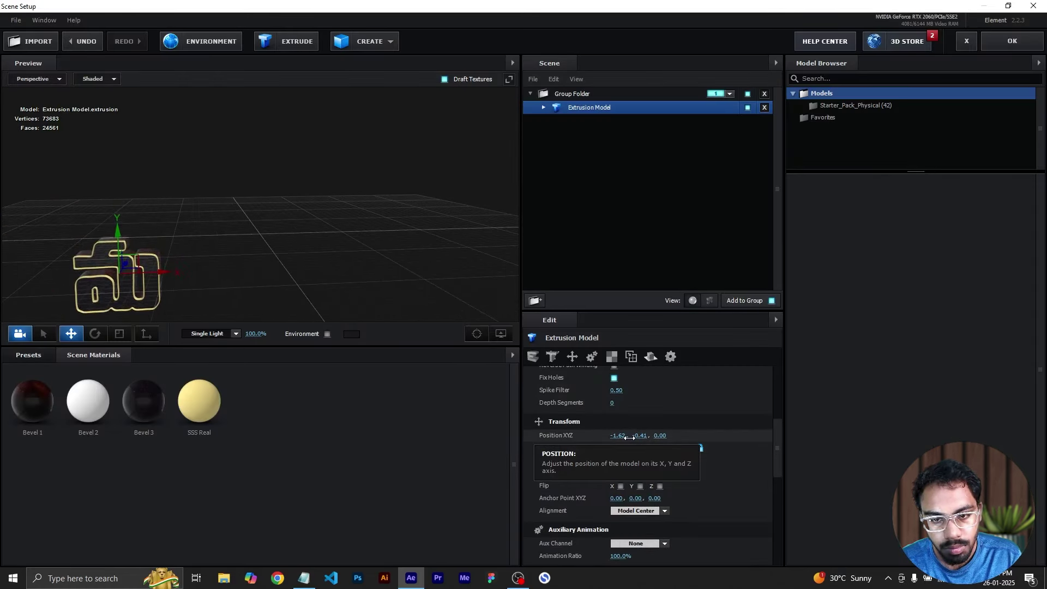
left_click(1012, 41)
- In the HA Element's scene setup, move the extrusion model to X -0.61 and Y -0.41
left_click(68, 95)
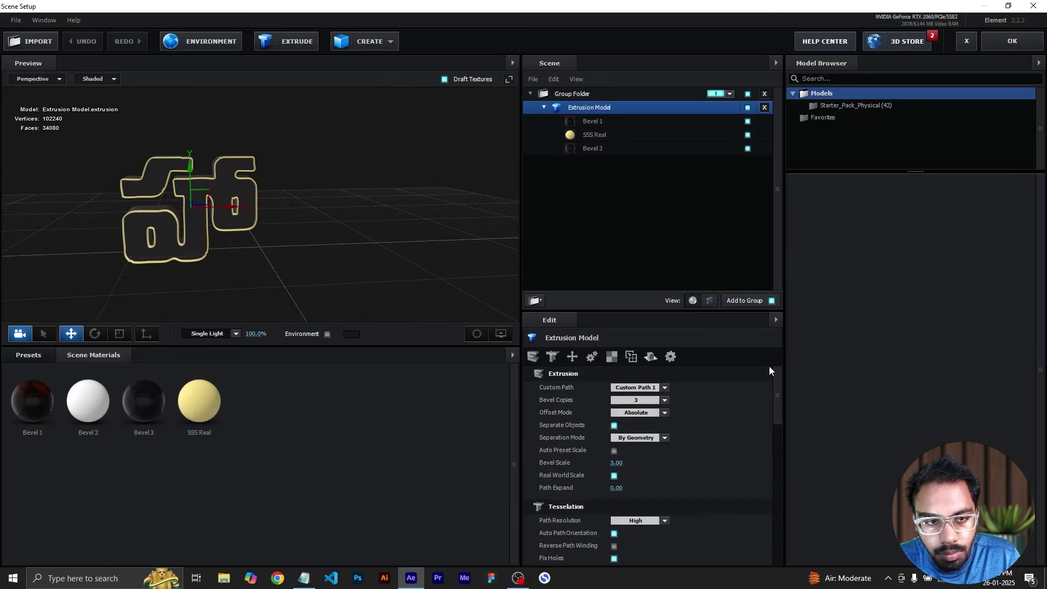
scroll(676, 443, "down", 4)
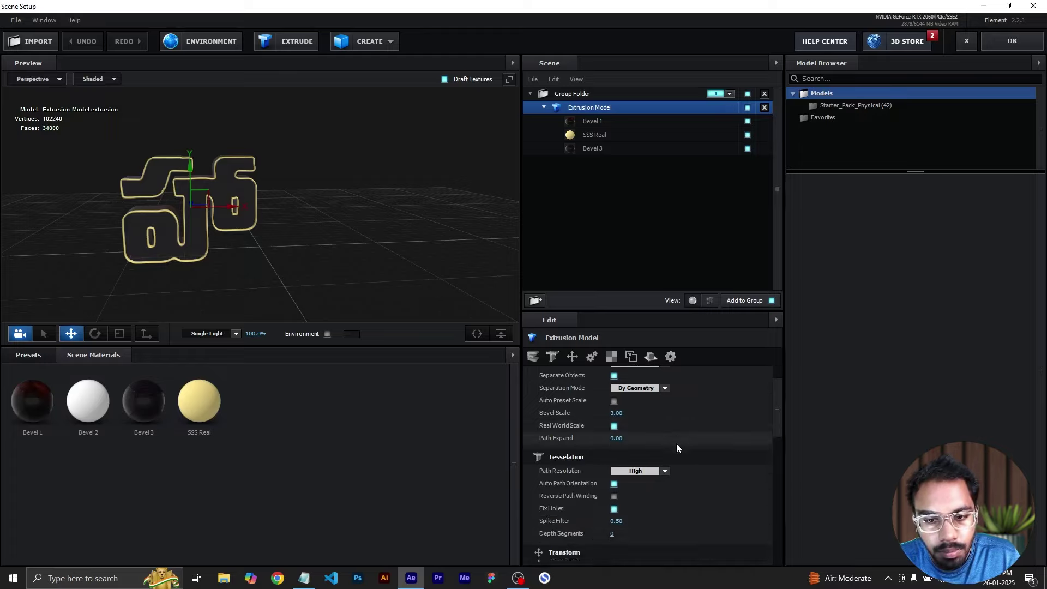
left_click_drag(640, 411, 647, 410)
left_click(644, 410)
type("0.41")
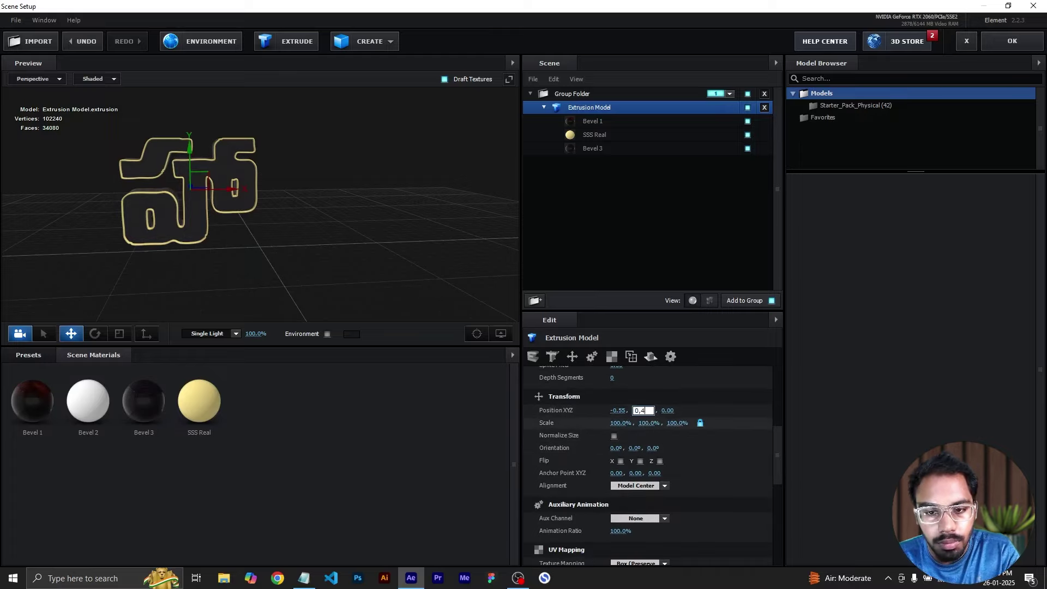
left_click(619, 411)
type("-0.")
type("55")
key("Return")
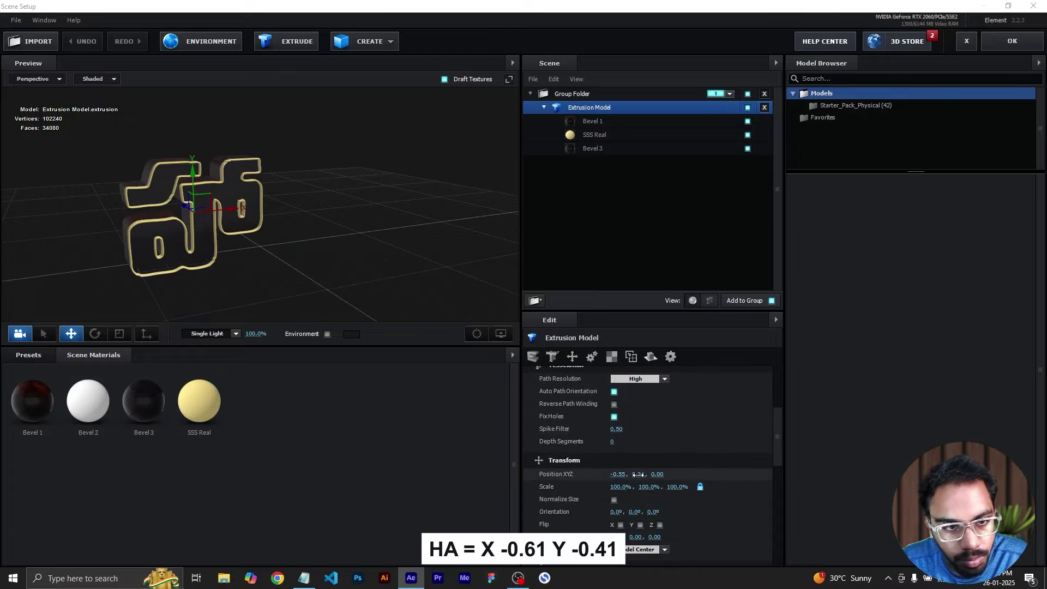
left_click_drag(639, 474, 604, 475)
mouse_move(300, 267)
left_mouse_down()
mouse_move(335, 251)
mouse_move(305, 270)
left_mouse_up()
scroll(336, 250, "down", 3)
left_click_drag(640, 475, 629, 479)
left_click_drag(621, 475, 624, 482)
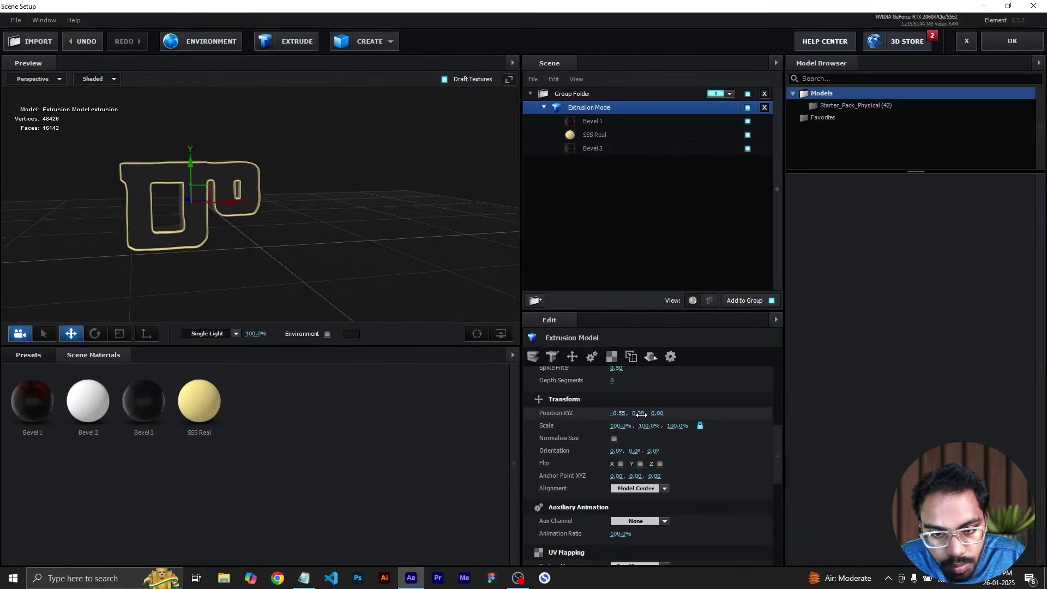
- In the RA Element's scene setup, move the extrusion model to X 0.45 and Y -0.48 and apply it
left_click_drag(627, 430, 671, 411)
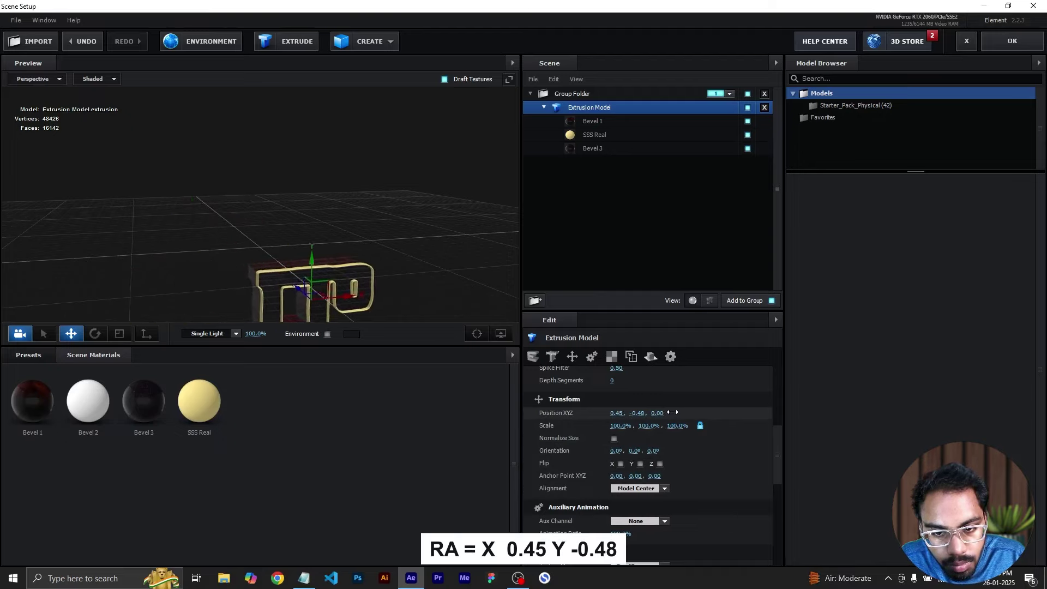
left_click_drag(423, 291, 383, 272)
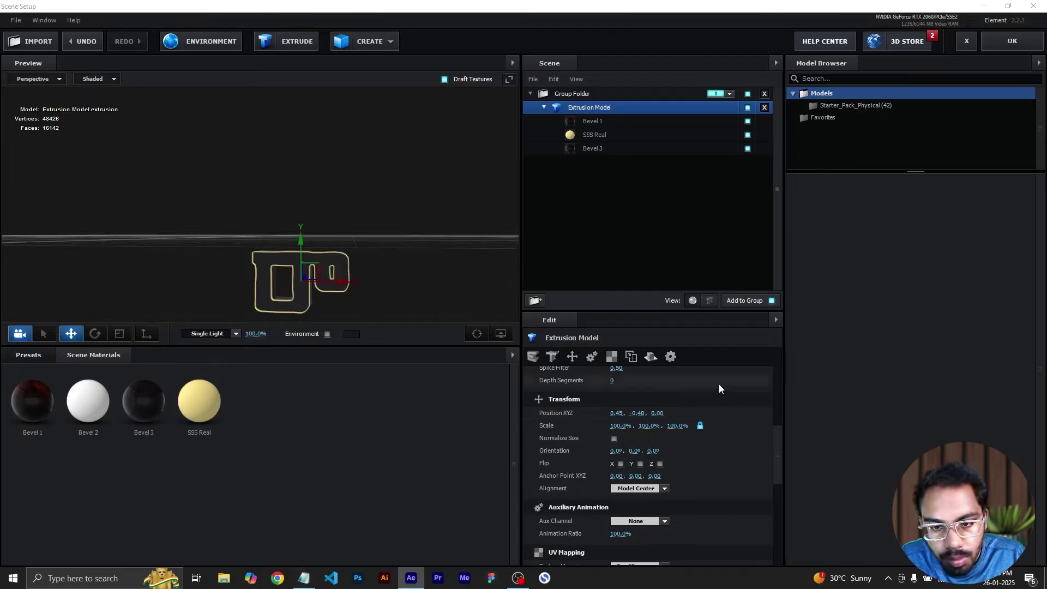
left_click(1010, 41)
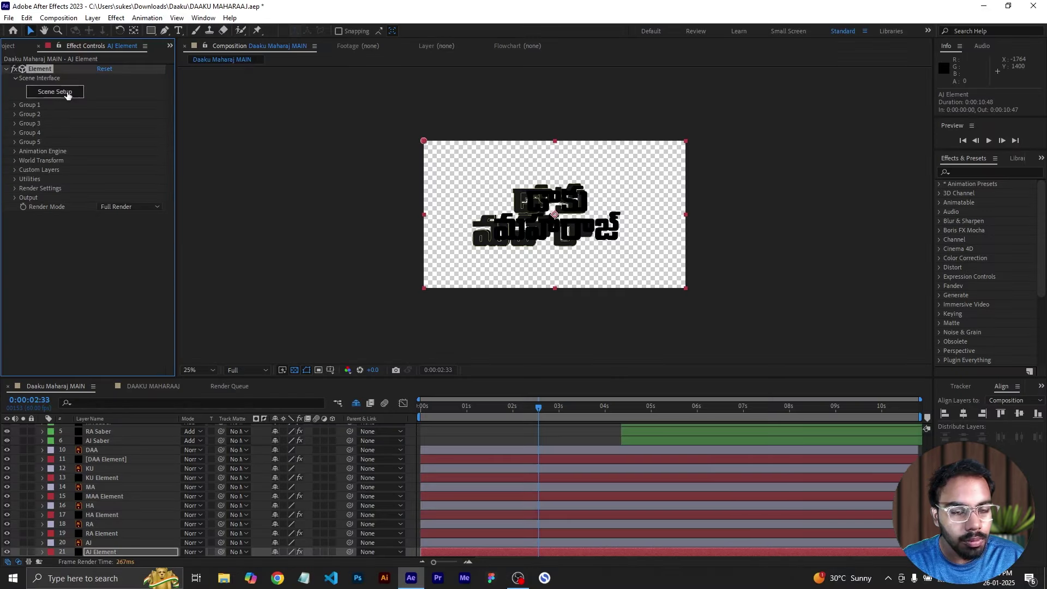
- In the AJ Element's scene setup, move the extrusion model to X 1.41 and Y -0.38 and apply it
left_click(67, 93)
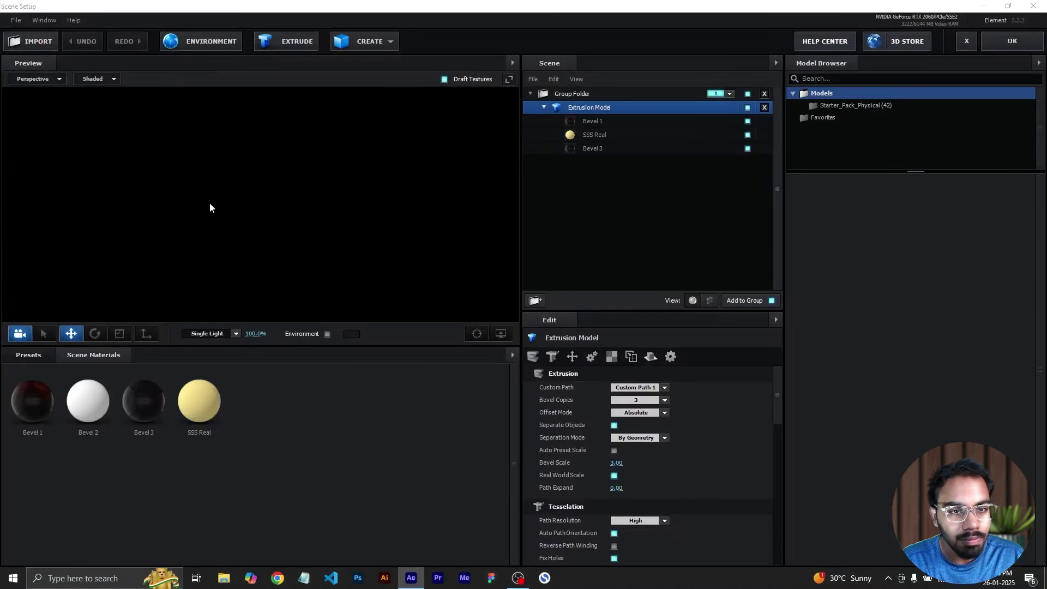
scroll(622, 392, "down", 5)
left_click_drag(616, 380, 722, 377)
left_click_drag(480, 281, 409, 276)
left_click_drag(616, 380, 597, 380)
left_click_drag(422, 298, 451, 312)
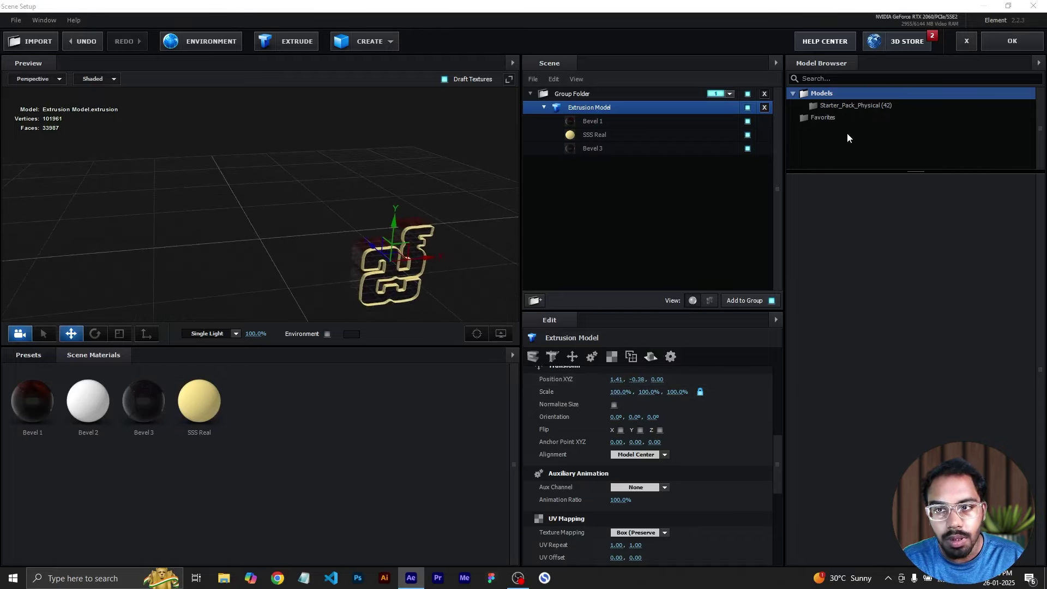
left_click(1012, 41)
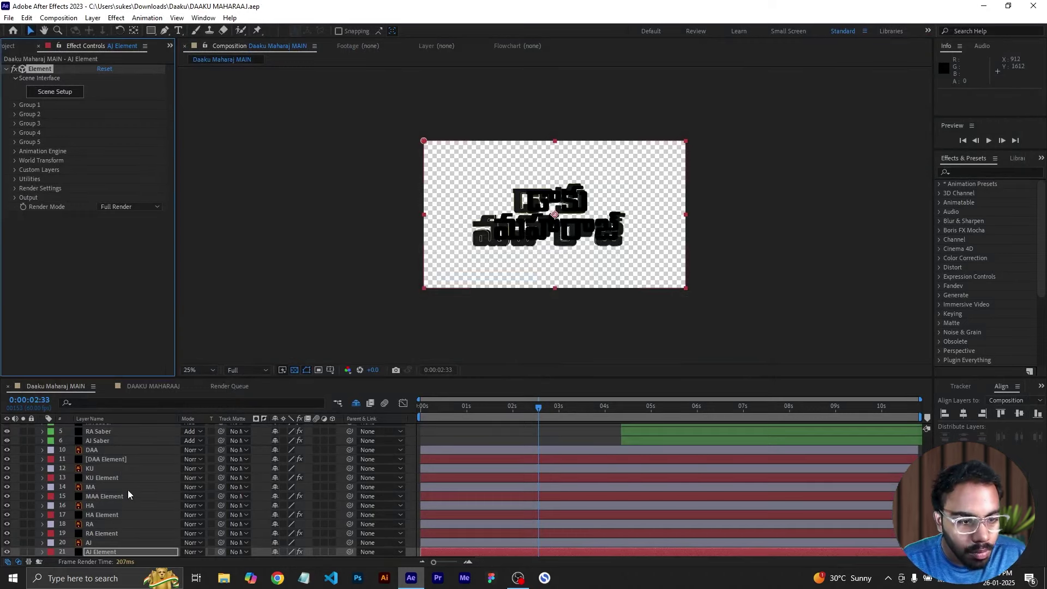
- Mark the DAA, KU, MA, HA, RA and AJ letter layers as shy so they are hidden from the timeline
left_click(107, 450)
left_click(106, 471, "ctrl")
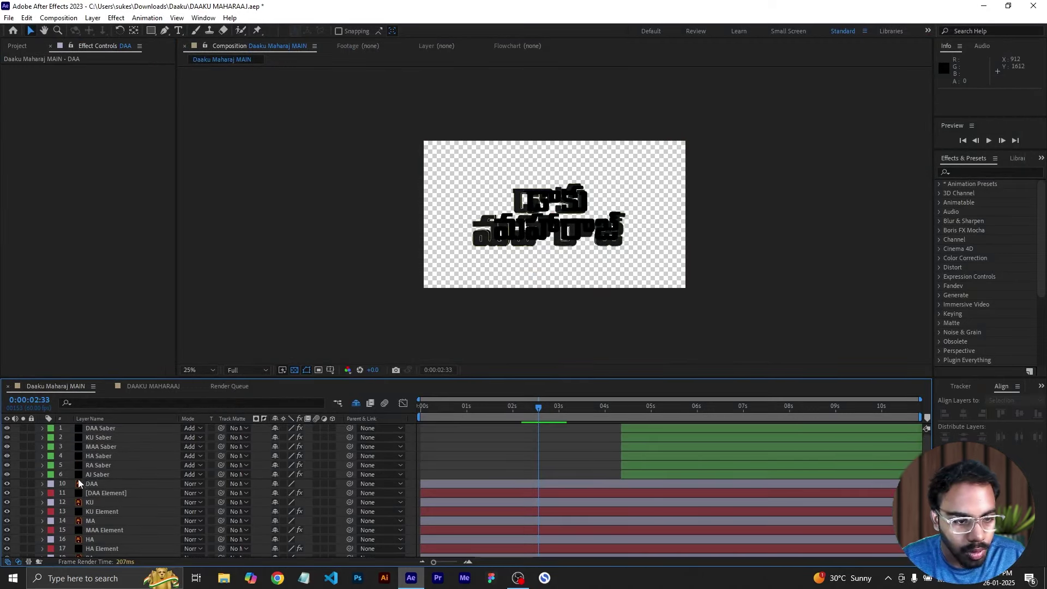
left_click(99, 484)
left_click(101, 502, "ctrl")
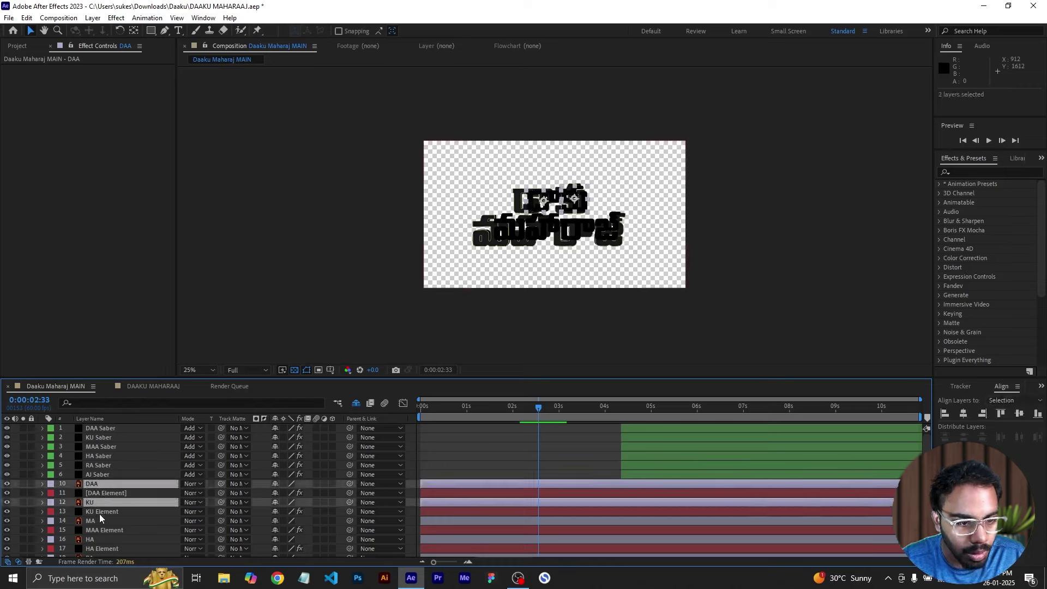
left_click(99, 521, "ctrl")
left_click(97, 541, "ctrl")
scroll(120, 538, "down", 2)
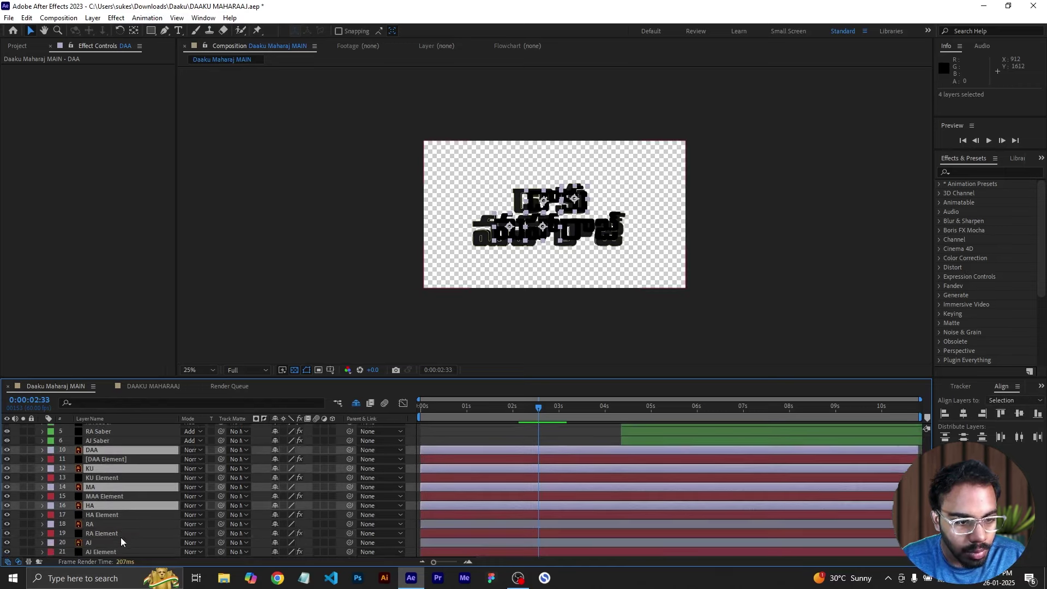
left_click(99, 542, "ctrl")
left_click(100, 522, "ctrl")
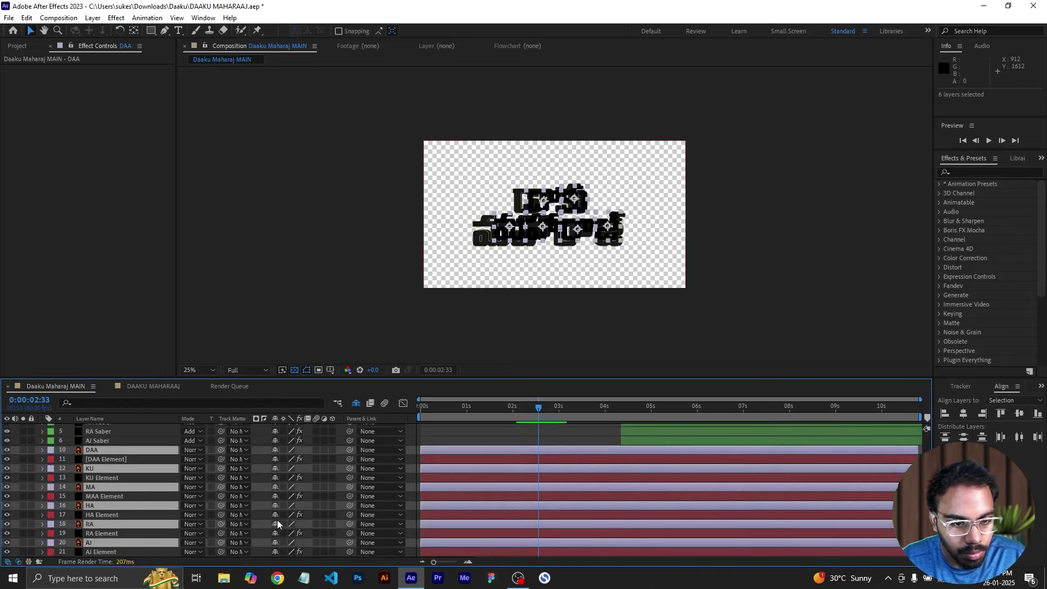
left_click(275, 524)
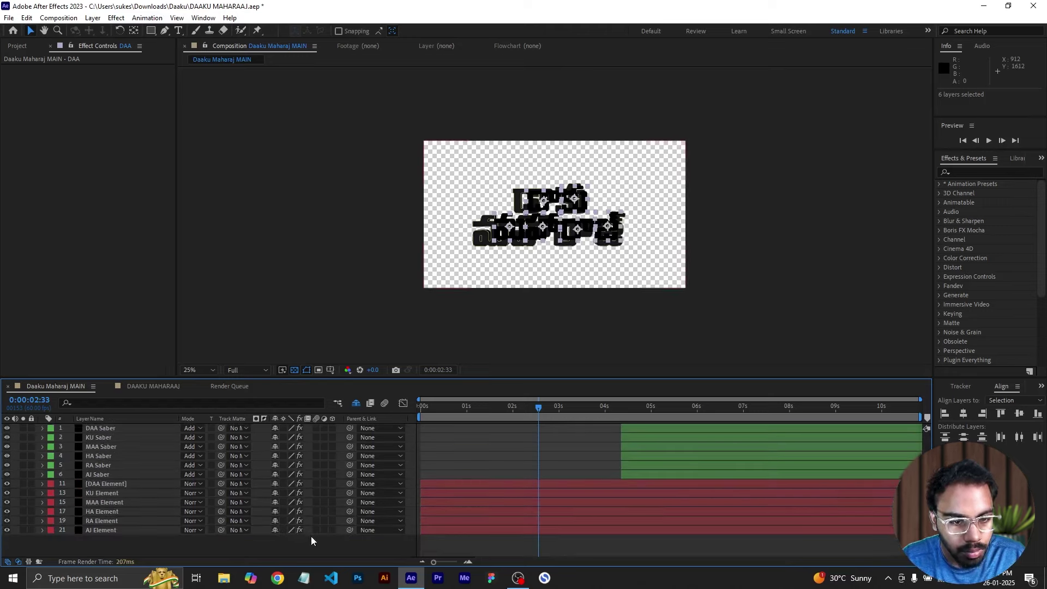
- Enable motion blur for the composition and on all Saber and Element layers
left_click(299, 543)
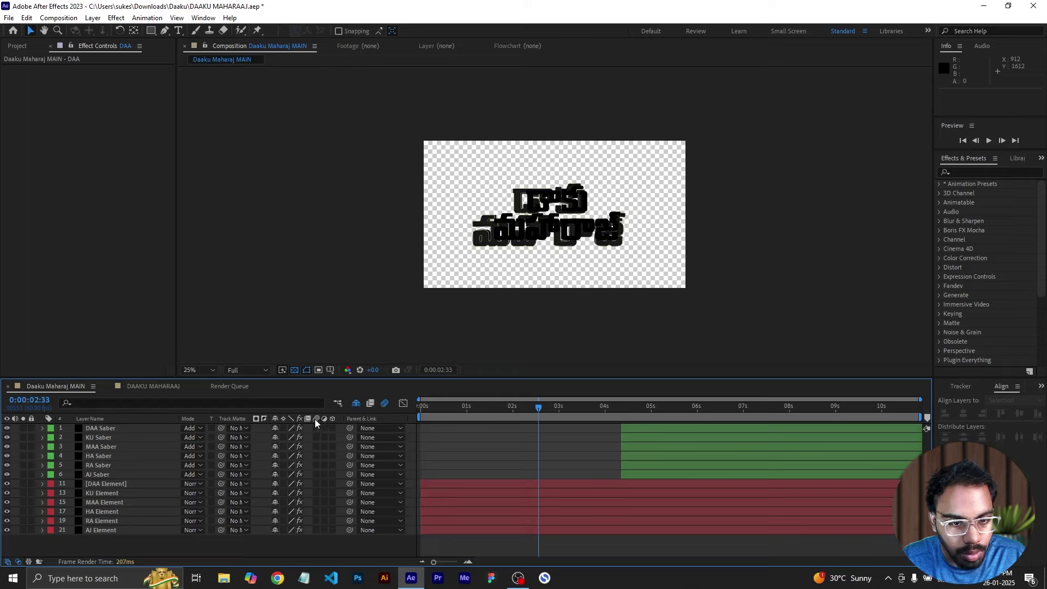
left_click_drag(315, 427, 313, 529)
left_click(105, 483)
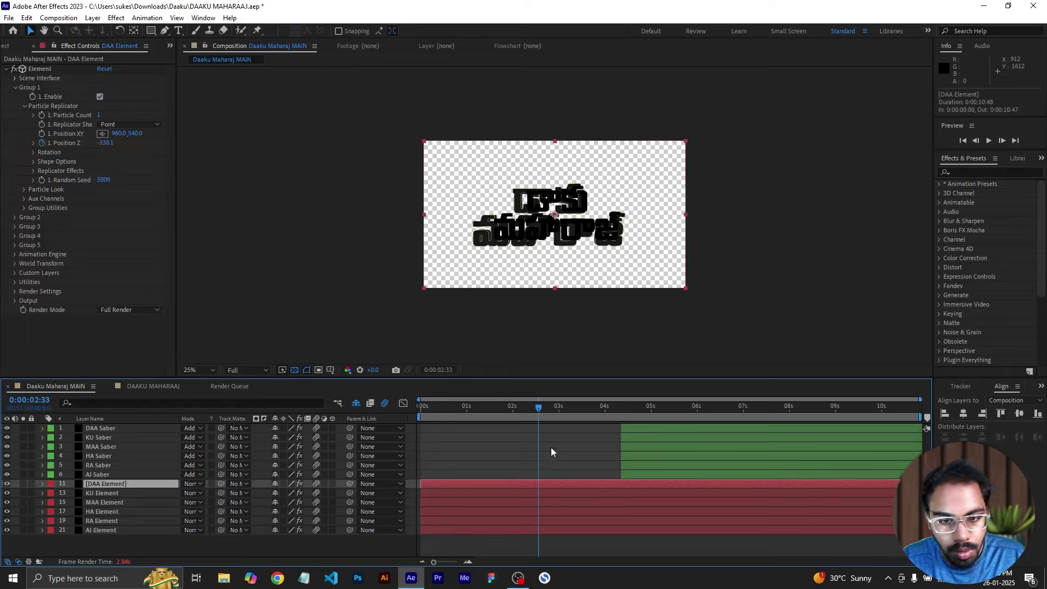
scroll(663, 202, "up", 2)
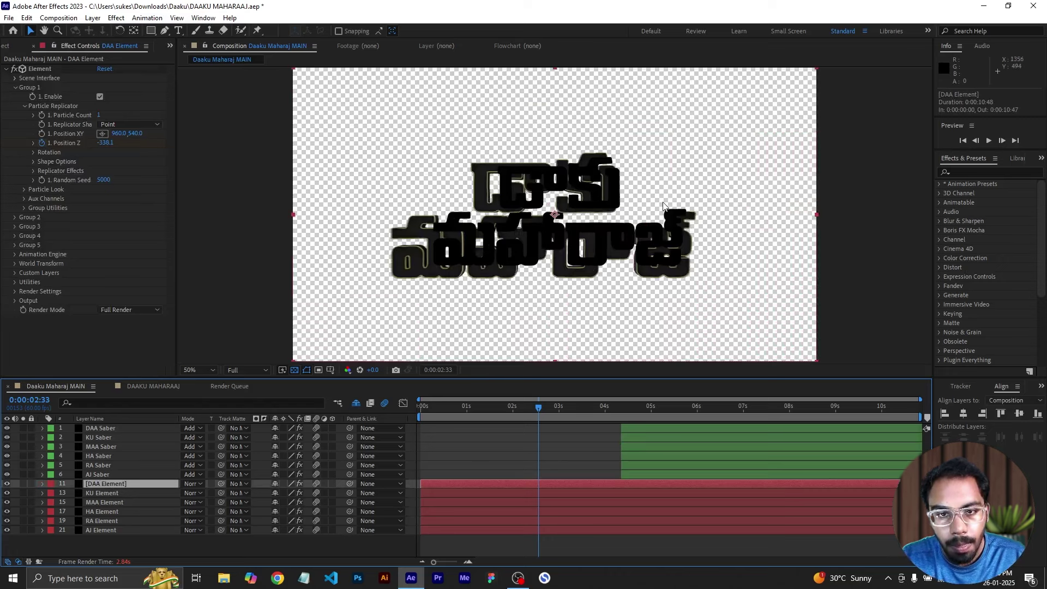
- Temporarily reveal the shy layers and turn off visibility for the DAA, KU, MA, HA, RA and AJ letter layers
left_click(629, 408)
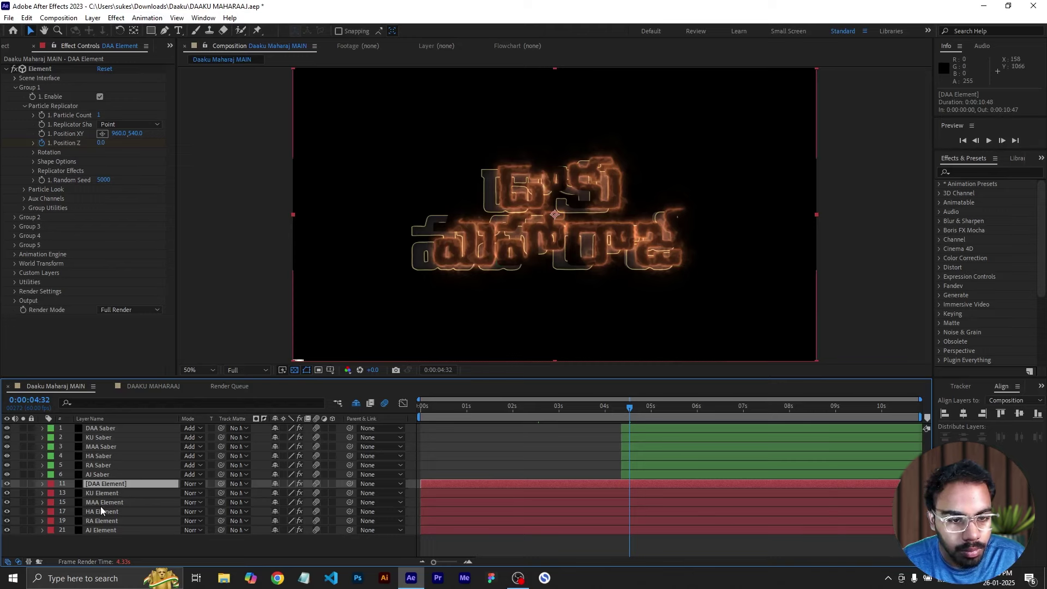
left_click(356, 404)
scroll(55, 513, "up", 1)
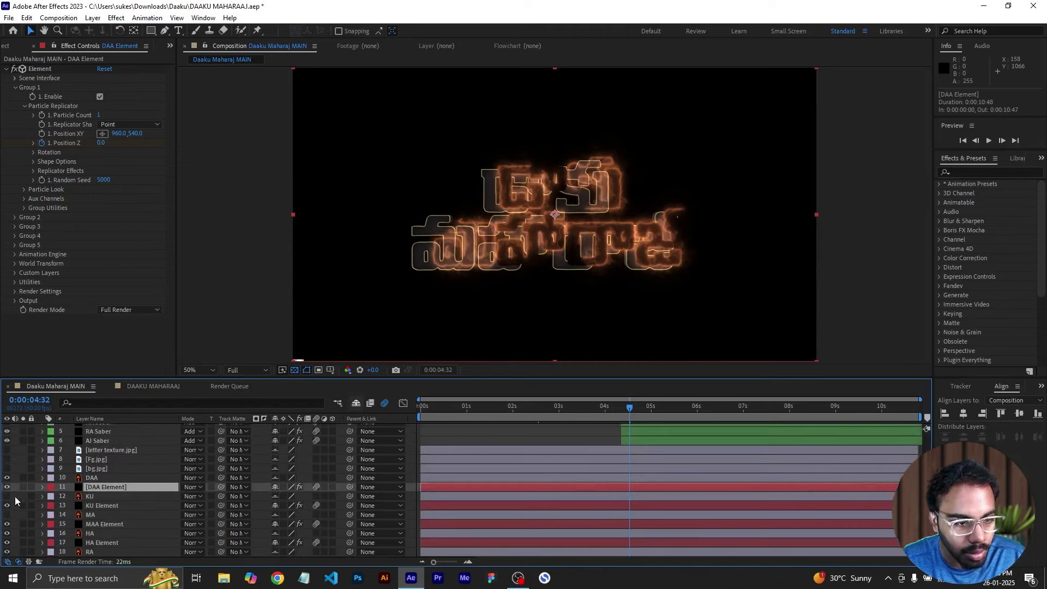
left_click(116, 516)
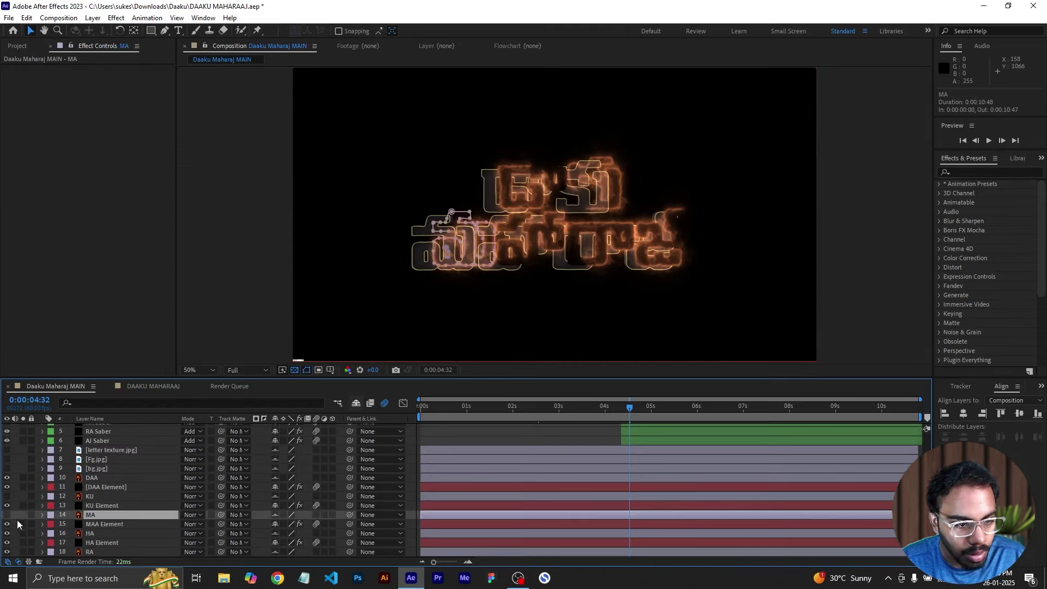
scroll(6, 548, "up", 2)
left_click(356, 403)
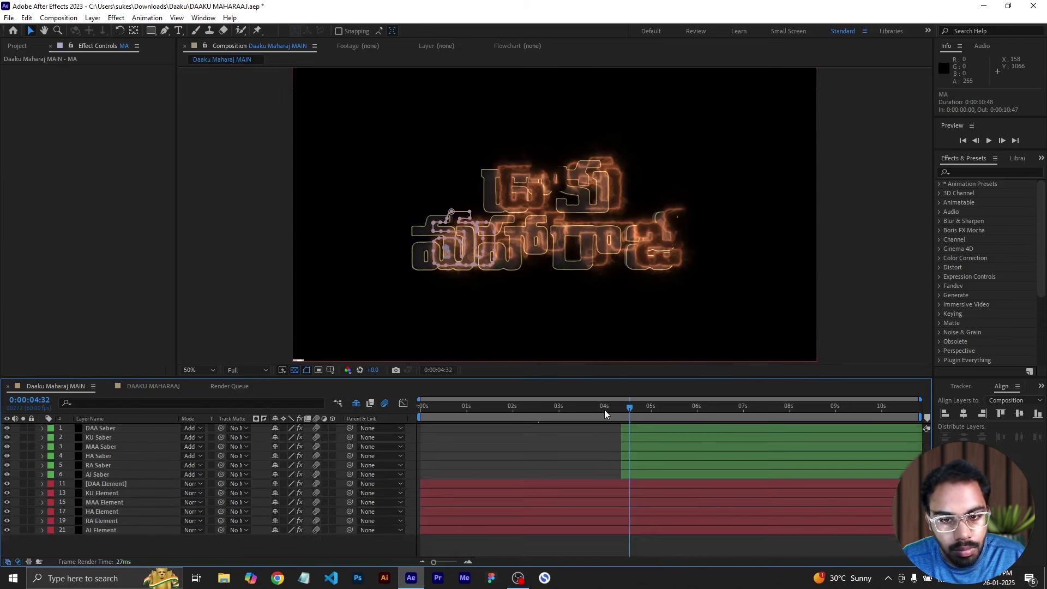
left_click(603, 407)
left_click(356, 404)
left_click(93, 512)
left_click(7, 512)
left_click(91, 531)
scroll(98, 537, "down", 3)
left_click(100, 524)
left_click(102, 543)
left_click(7, 543)
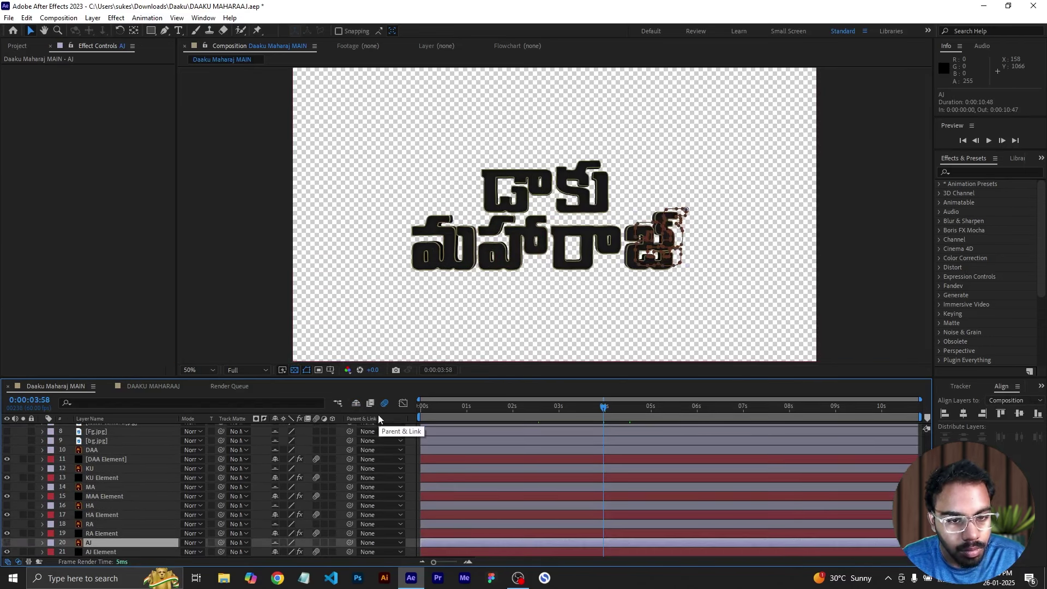
left_click(356, 403)
left_click(523, 464)
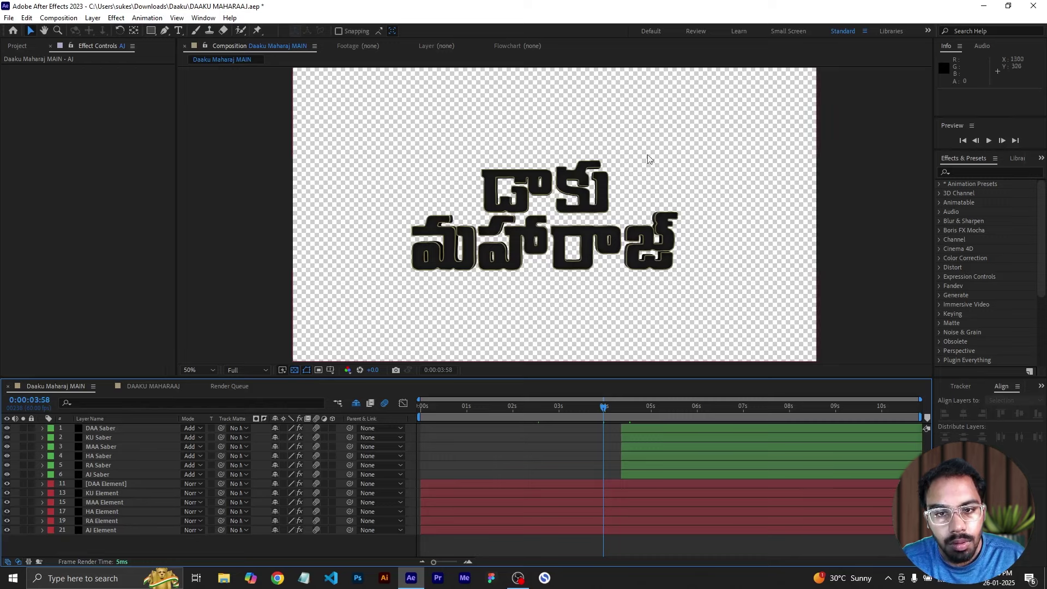
- With the Saber outlines showing, move the DAA Saber layer to position 821.5, 455.1 so it lines up with the 3D letter
scroll(615, 225, "down", 2)
key("shift+slash")
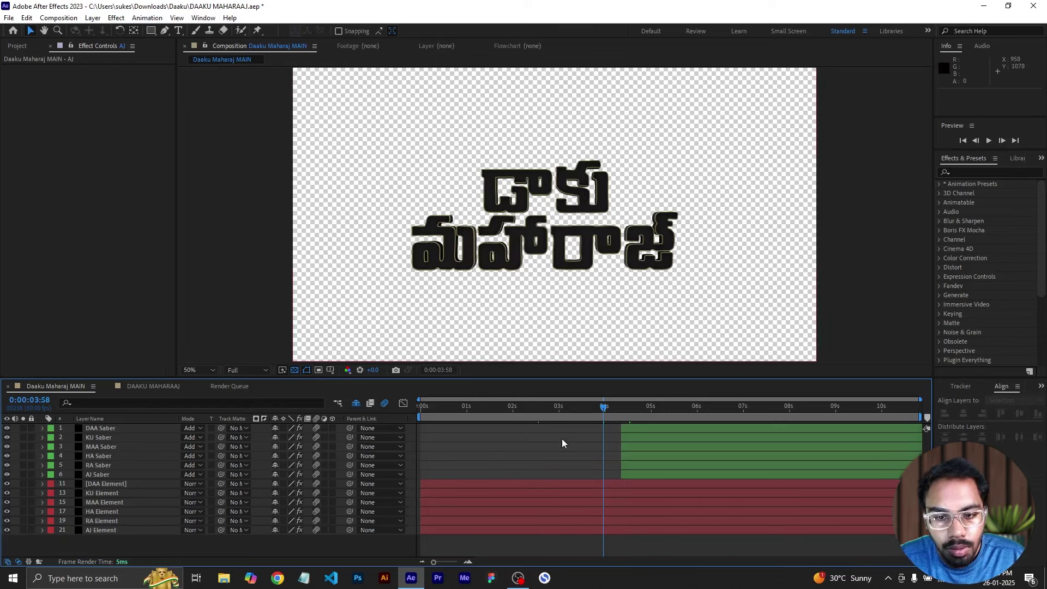
left_click_drag(622, 410, 637, 410)
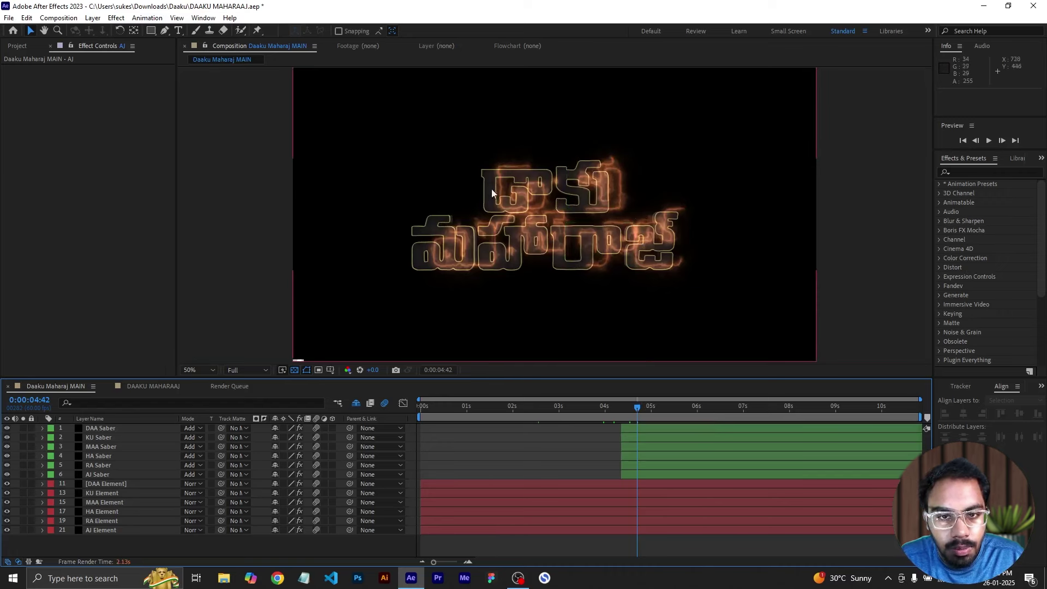
left_click(661, 427)
key("slash")
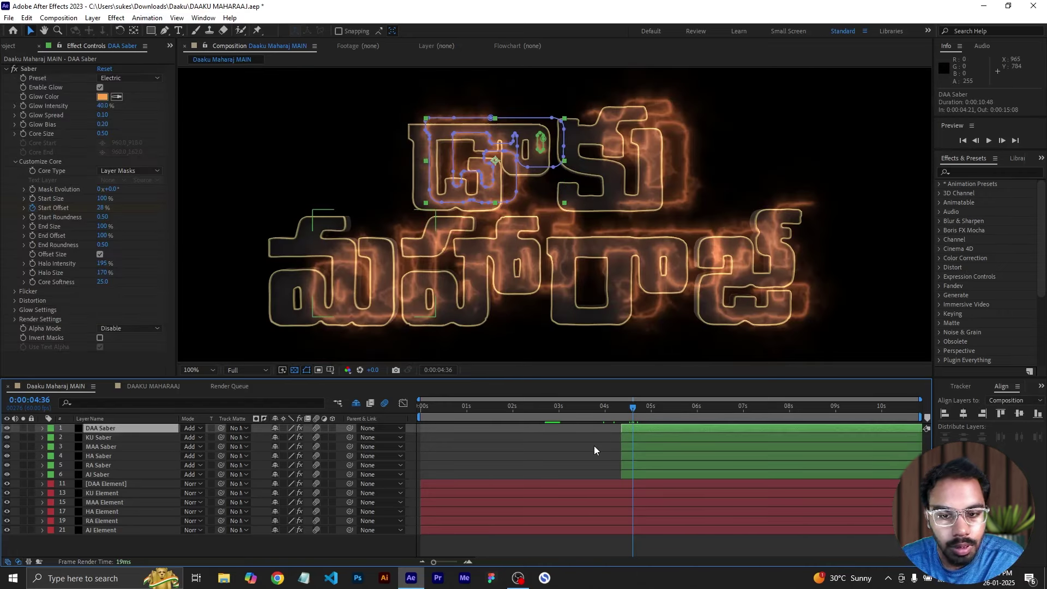
key("p")
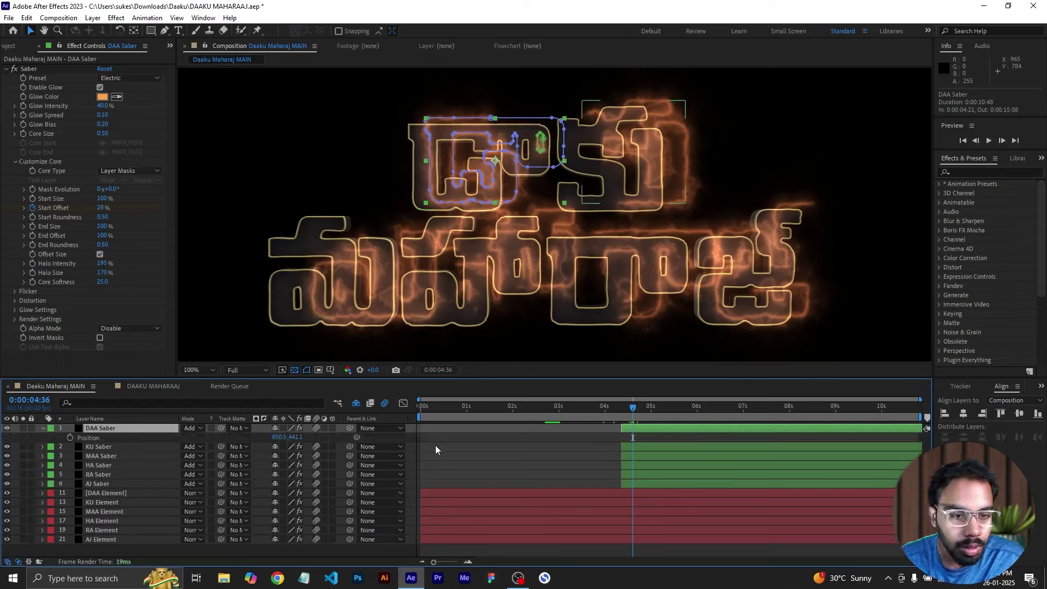
key("Left")
key("Left")
key("Left")
key("Left")
key("Left")
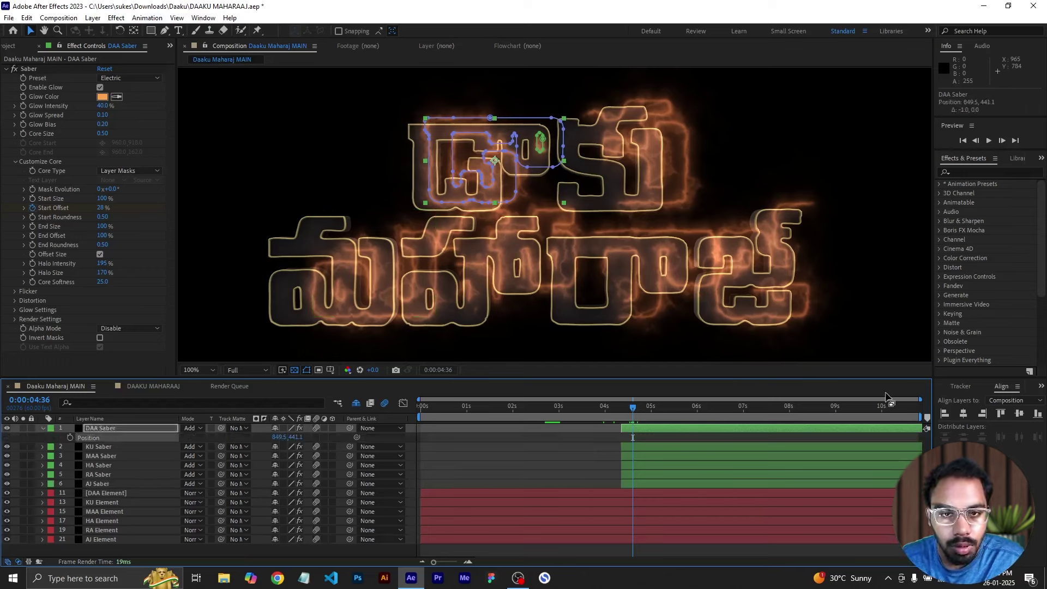
key("Down")
key("Down")
key("Down")
key("Down")
key("Down")
key("Left")
key("Left")
key("Left")
key("Left")
key("Left")
key("Left")
key("Left")
key("Left")
key("Left")
key("Left")
key("Left")
key("Left")
key("Left")
key("Left")
key("Left")
key("Left")
key("Down")
key("Down")
key("Down")
key("Down")
key("Down")
key("Down")
key("Down")
key("Down")
key("Down")
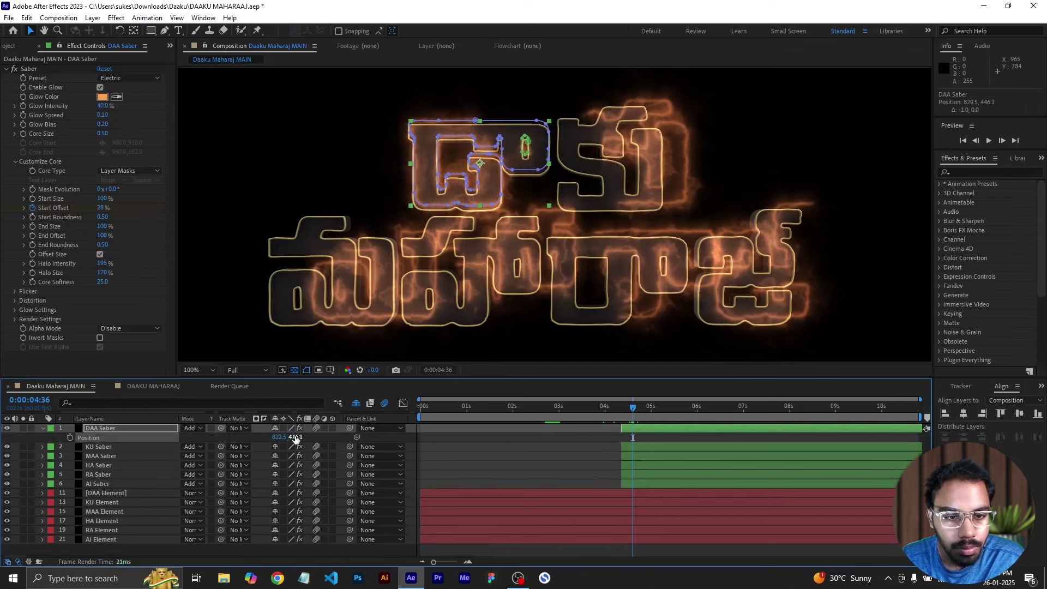
left_click(517, 463)
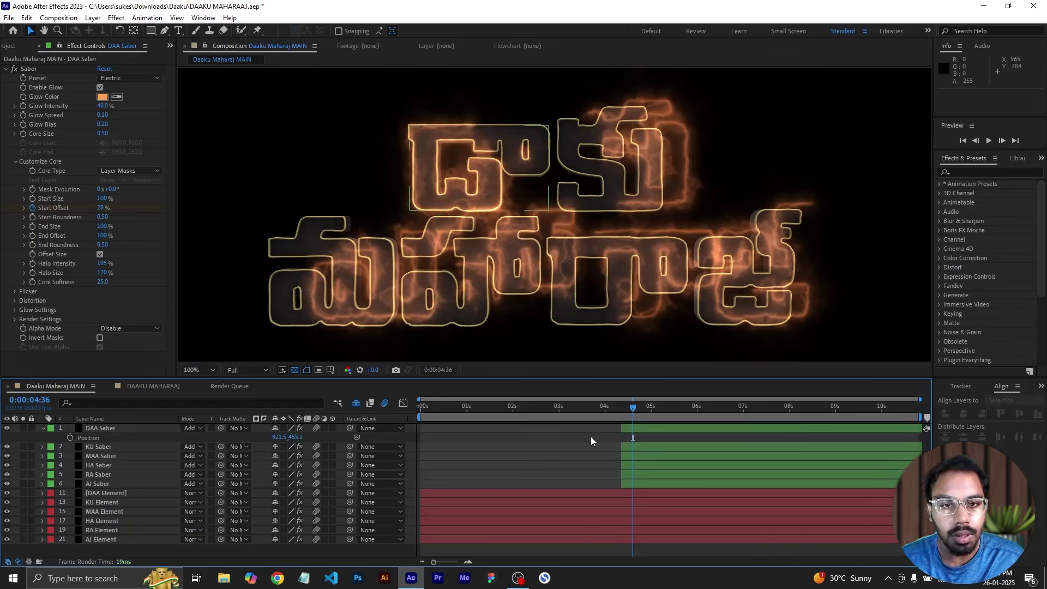
- Reposition the KU, MAA and HA Saber layers so their outlines line up with the matching 3D letters
left_click(639, 448)
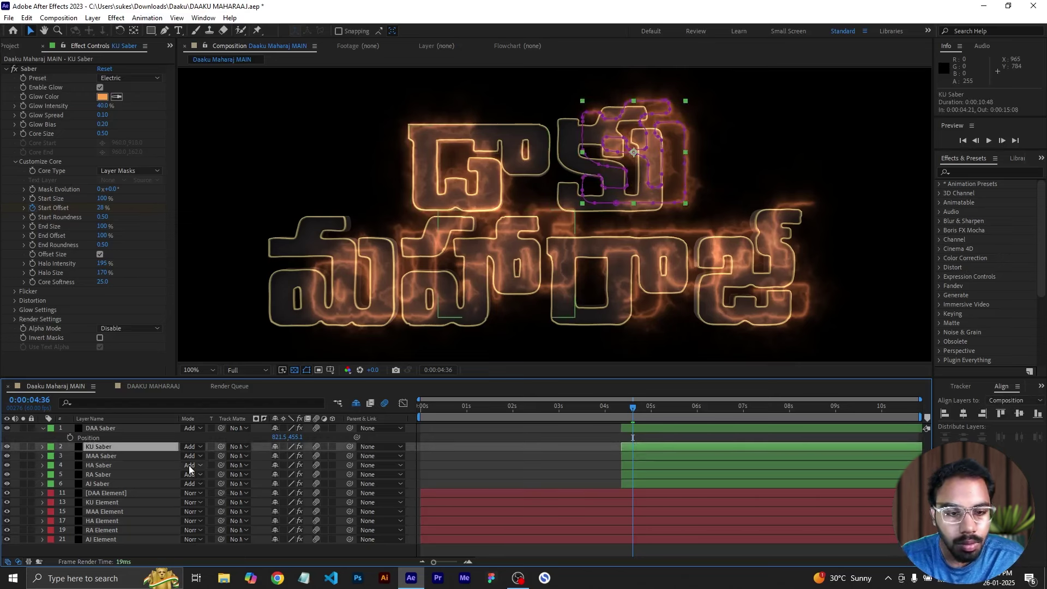
key("p")
left_click_drag(279, 456, 238, 475)
left_click(168, 466)
key("p")
left_click_drag(292, 474, 304, 493)
left_click(166, 485)
key("p")
left_click_drag(43, 483, 44, 428)
- Move the AJ Saber layer to position 1318.9, 636.2 so its outline lines up with the 3D letter
left_click(98, 474)
key("p")
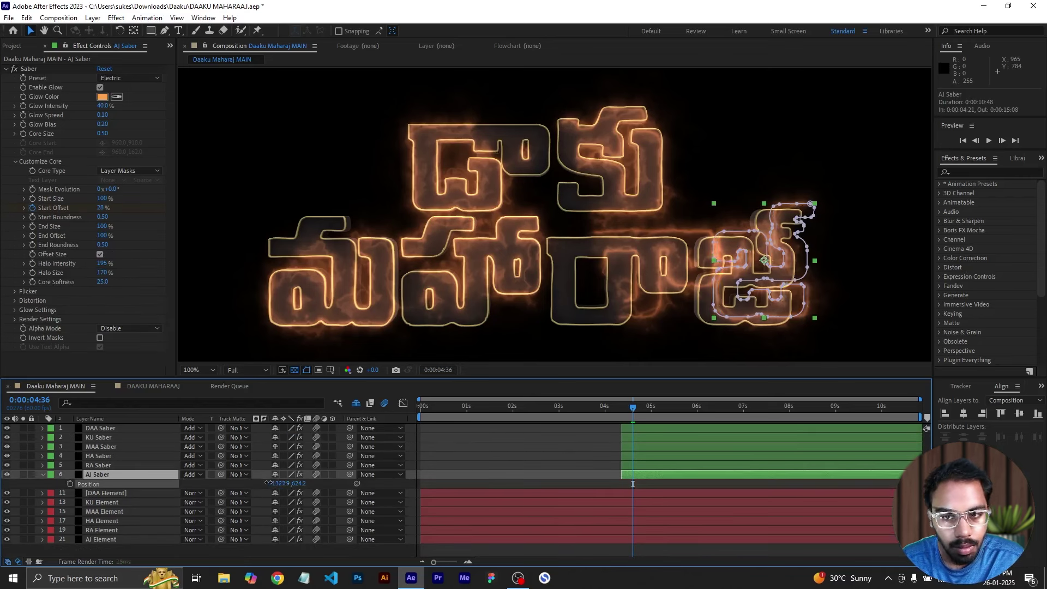
left_click(283, 484)
left_click(279, 487)
left_click(277, 486)
key("Down")
key("Down")
key("Down")
key("Down")
key("Down")
key("Left")
key("Left")
left_click(126, 494)
key("Left")
key("Left")
key("Left")
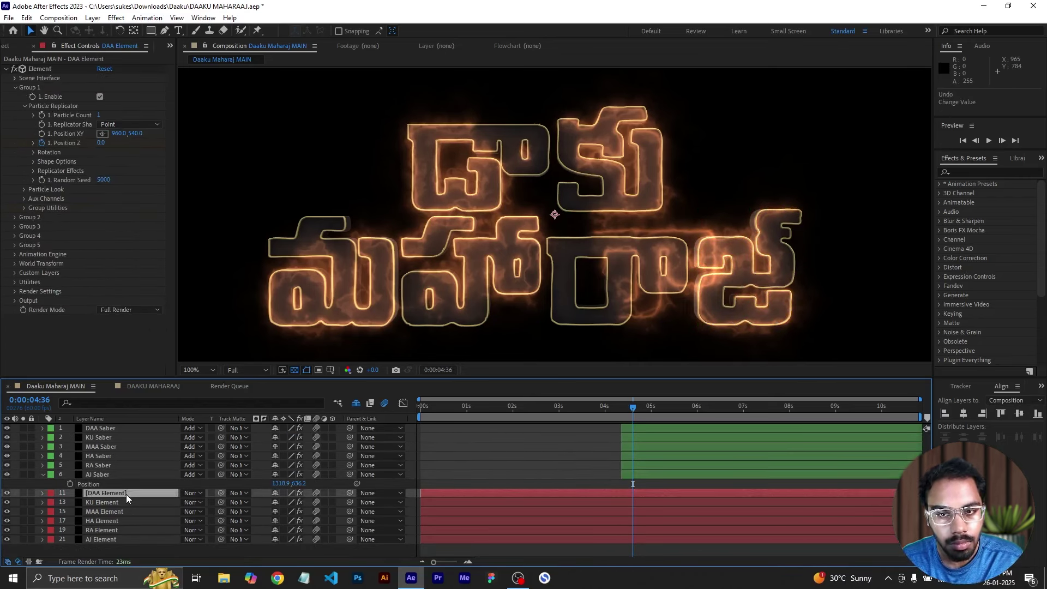
- Move the RA Saber layer to position 1075.8, 662.0 to match its 3D letter, and collapse the RA and AJ position properties
left_click(112, 465)
key("p")
left_click_drag(280, 474, 277, 474)
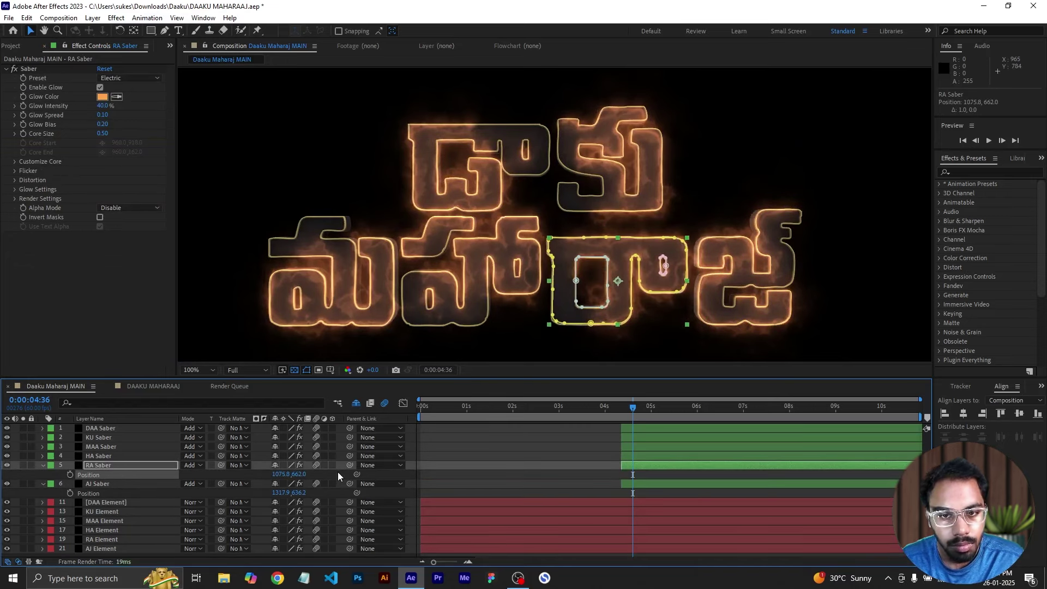
left_click(43, 465)
left_click(43, 475)
left_click(545, 462)
scroll(698, 283, "down", 1)
scroll(699, 283, "up", 1)
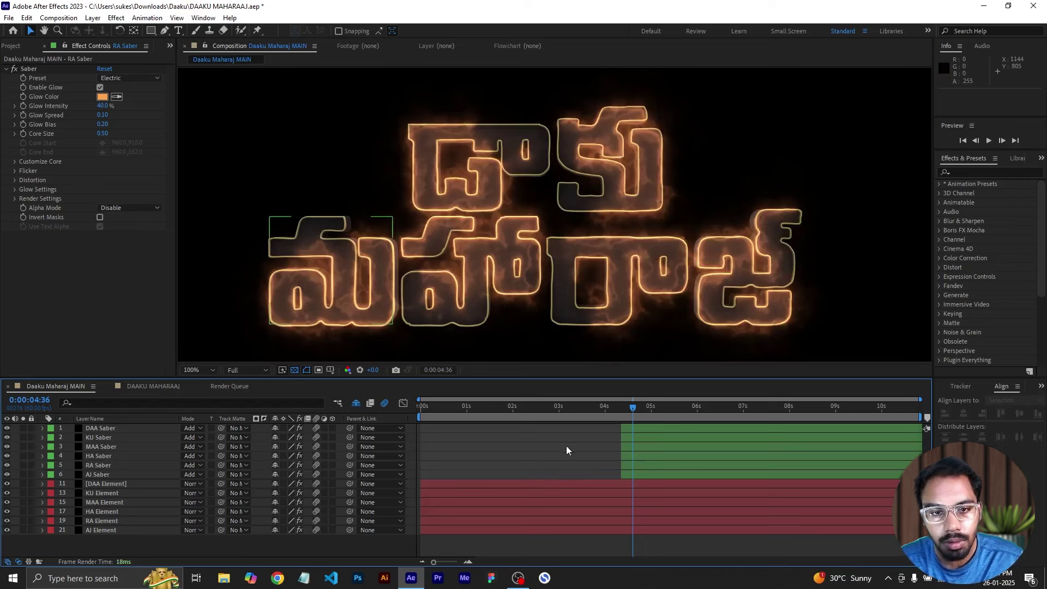
- Reveal the Start Offset keyframes of all six Saber layers and set the DAA Saber's Glow Intensity to 20%
left_click_drag(617, 410, 680, 413)
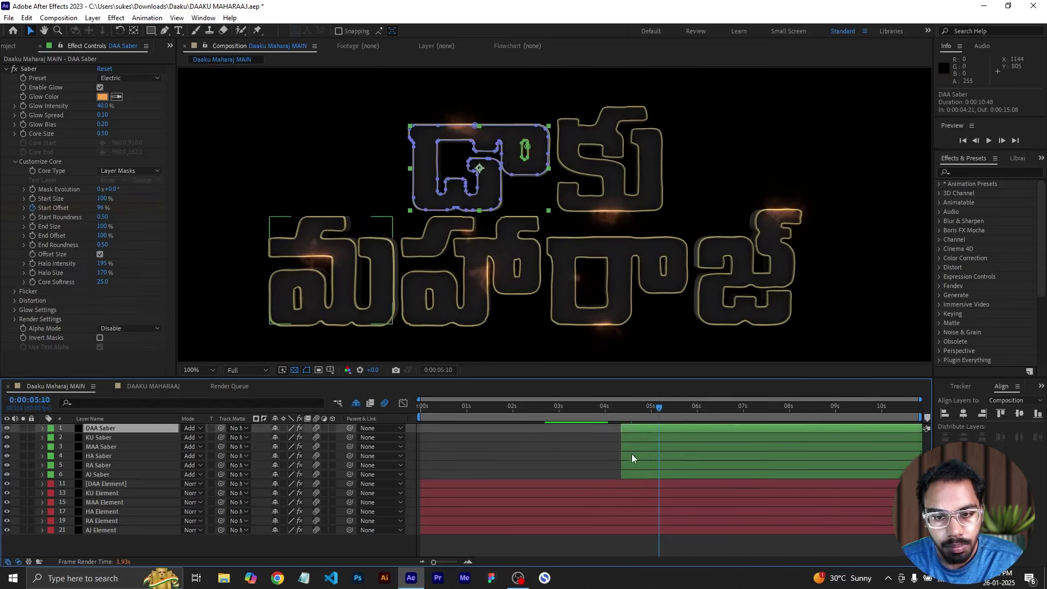
left_click(632, 474, "shift")
key("u")
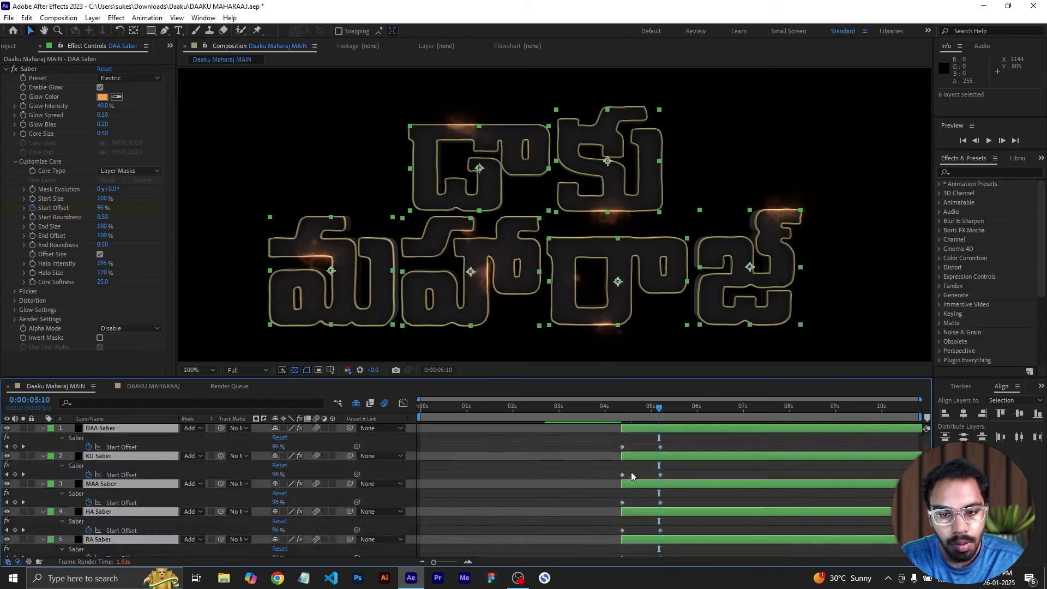
left_click(665, 411)
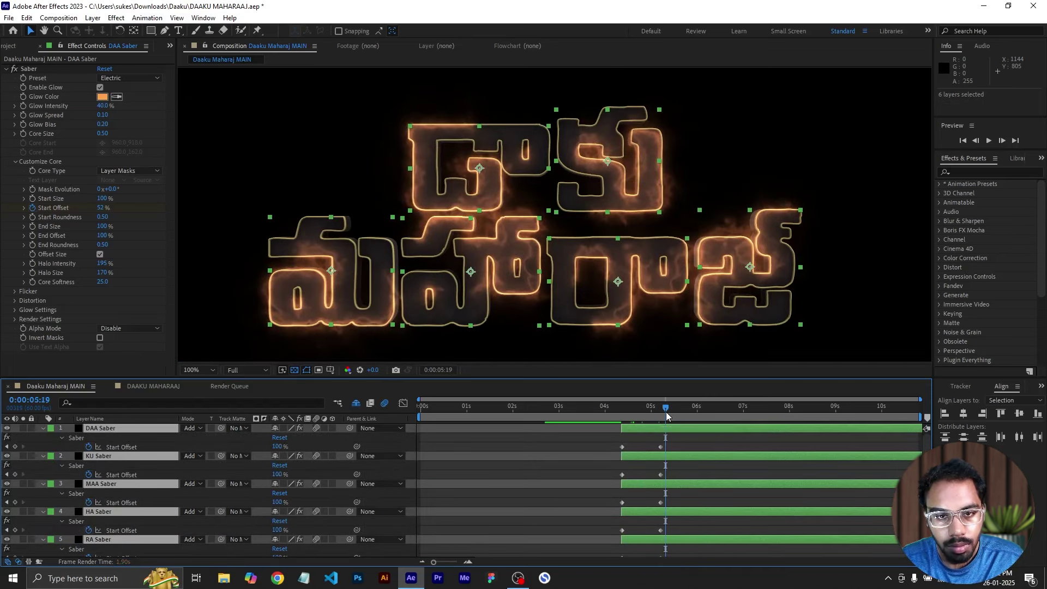
left_click(659, 409)
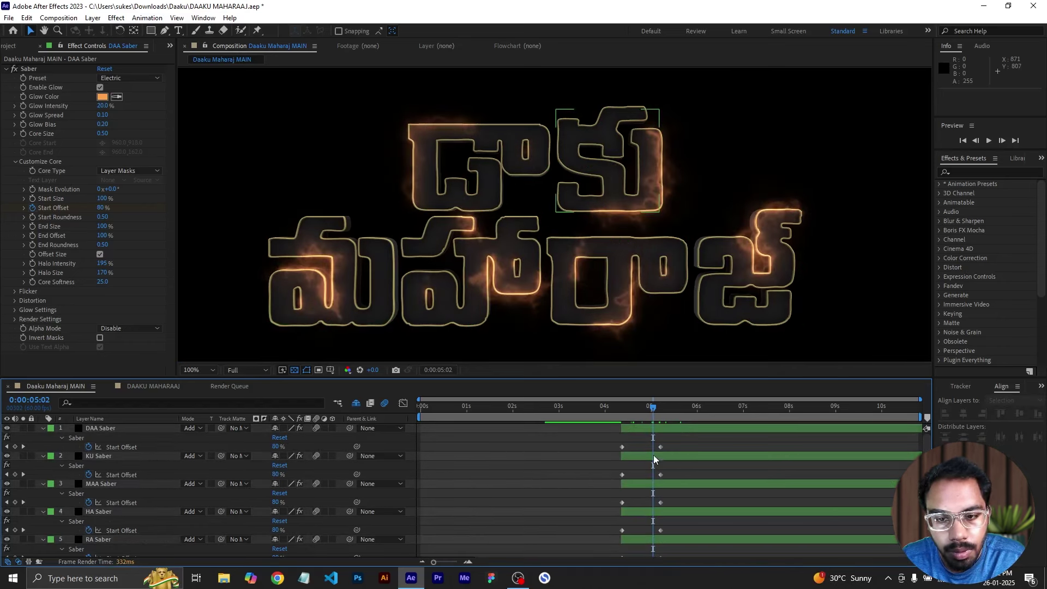
left_click(654, 456)
left_click(650, 484, "shift")
left_click(647, 511, "shift")
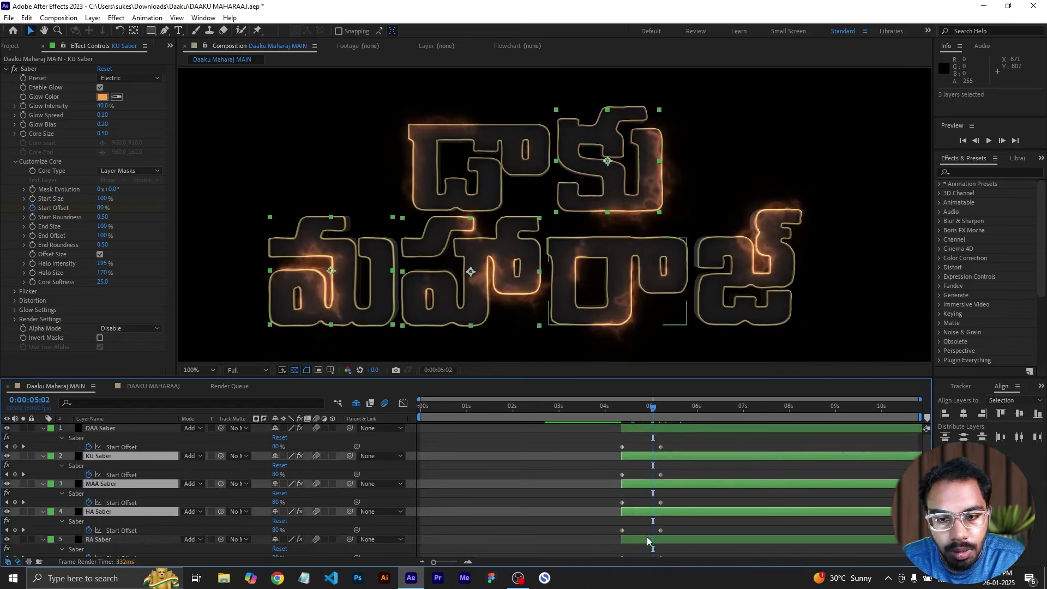
left_click(590, 473)
- Set the Glow Intensity of the KU Saber and MAA Saber layers to 20%
left_click(630, 456)
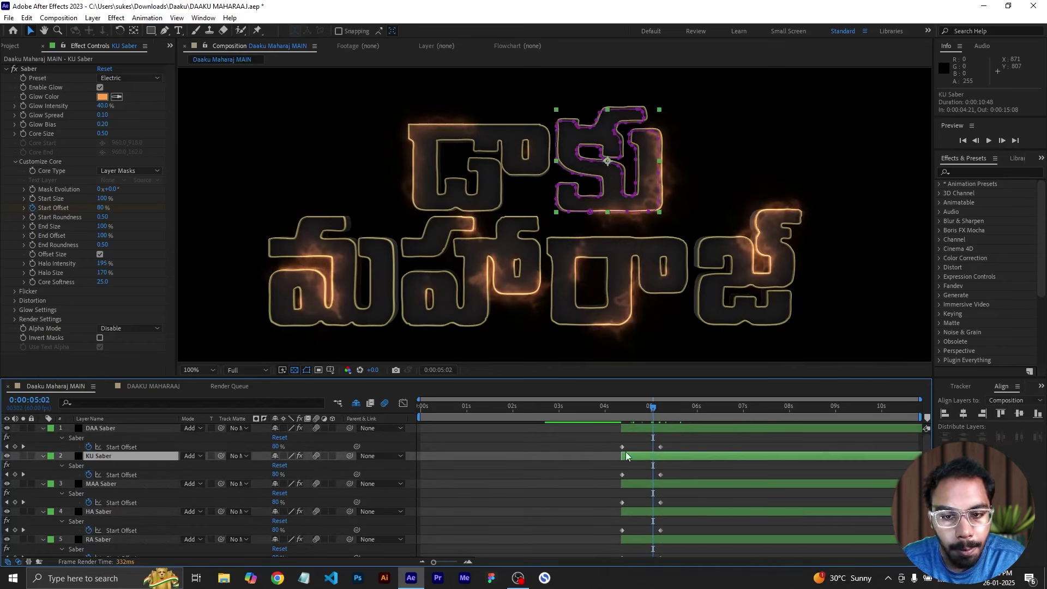
left_click(102, 106)
key("Return")
left_click(637, 483)
left_click(102, 106)
type("20")
key("Return")
- Set the Glow Intensity of the HA, RA and AJ Saber layers to 20%
left_click(641, 513)
left_click(102, 106)
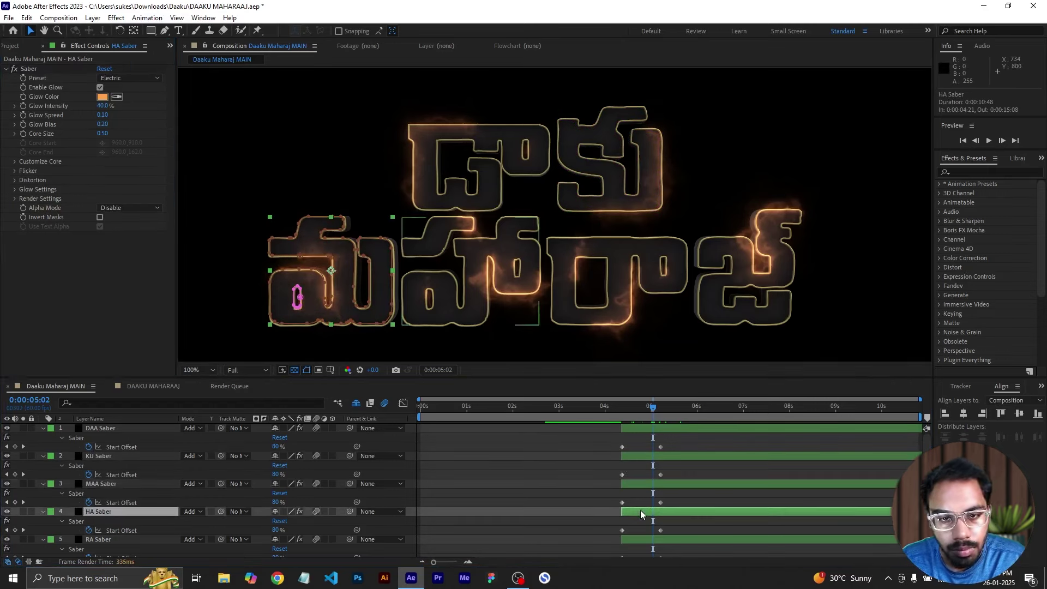
type("20")
key("Return")
left_click(648, 538)
scroll(649, 534, "down", 3)
left_click(102, 106)
type("20")
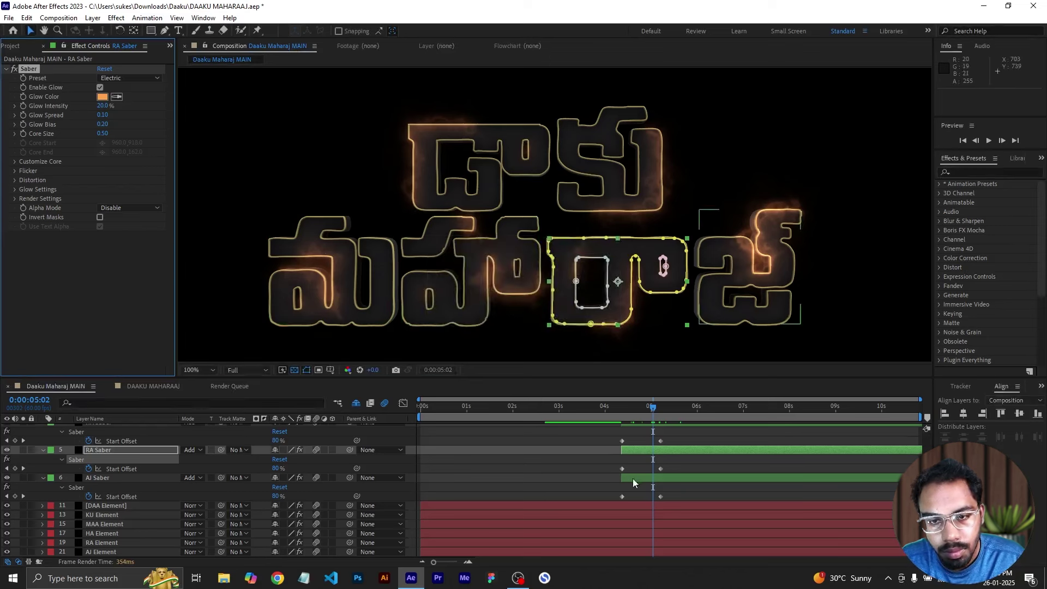
left_click(632, 481)
left_click(545, 450)
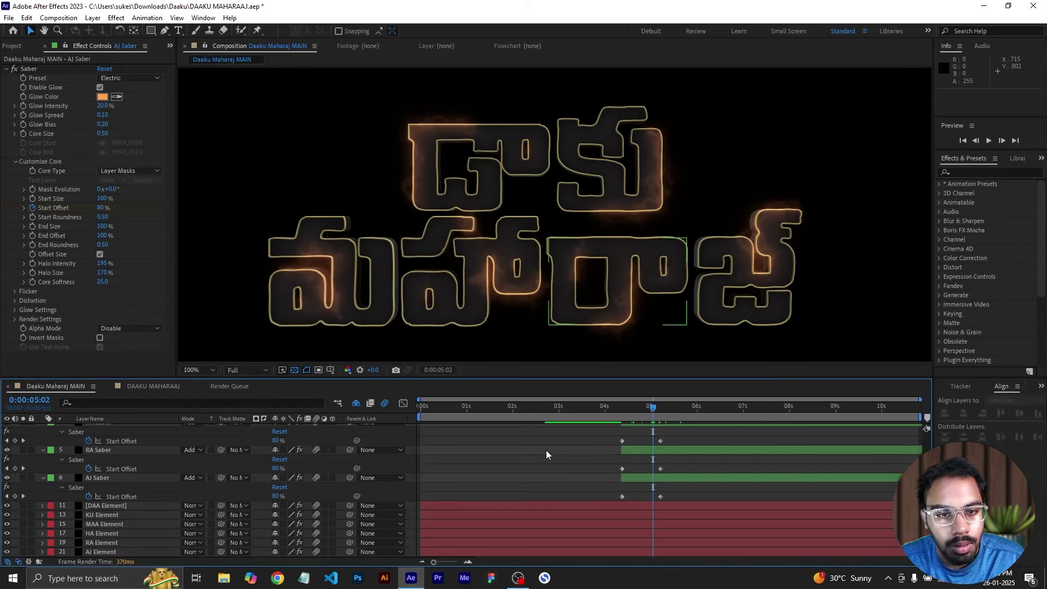
- Collapse all layer properties and add a 1920 x 1080 black solid named BG beneath all the other layers
key("ctrl+a")
key("u")
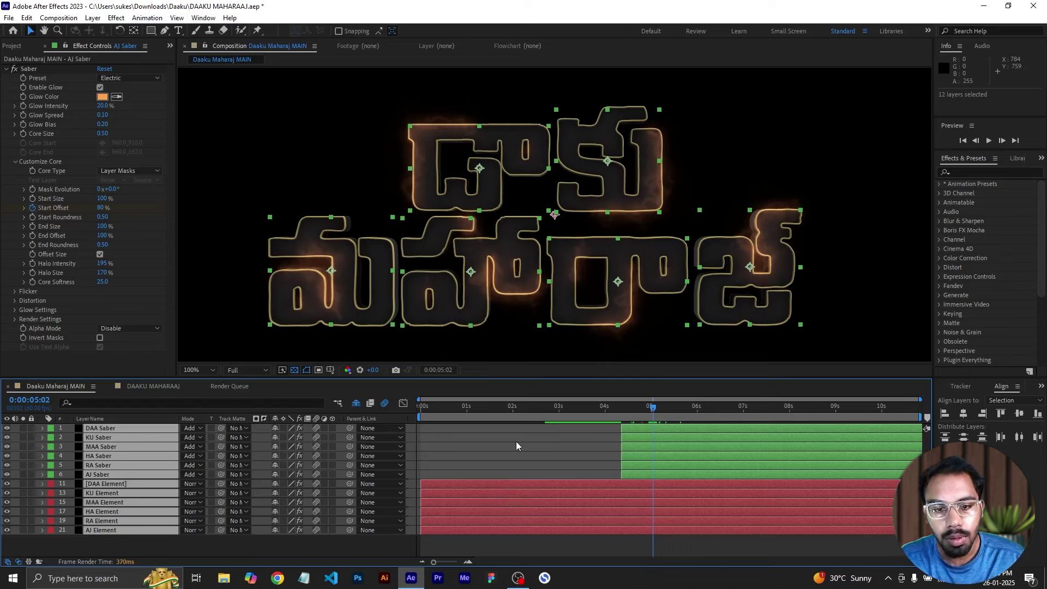
right_click(495, 542)
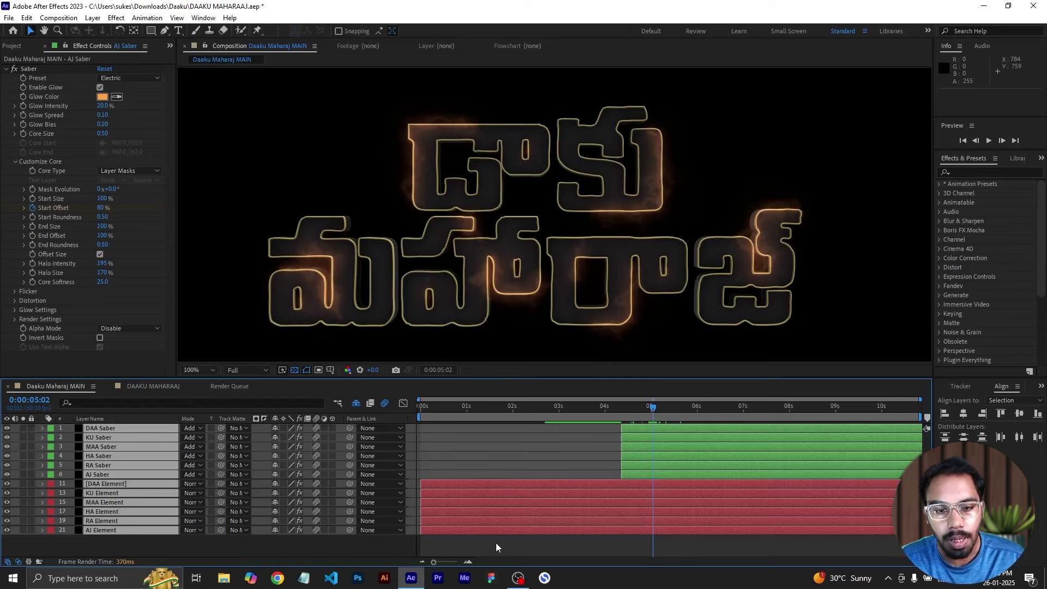
mouse_move(530, 411)
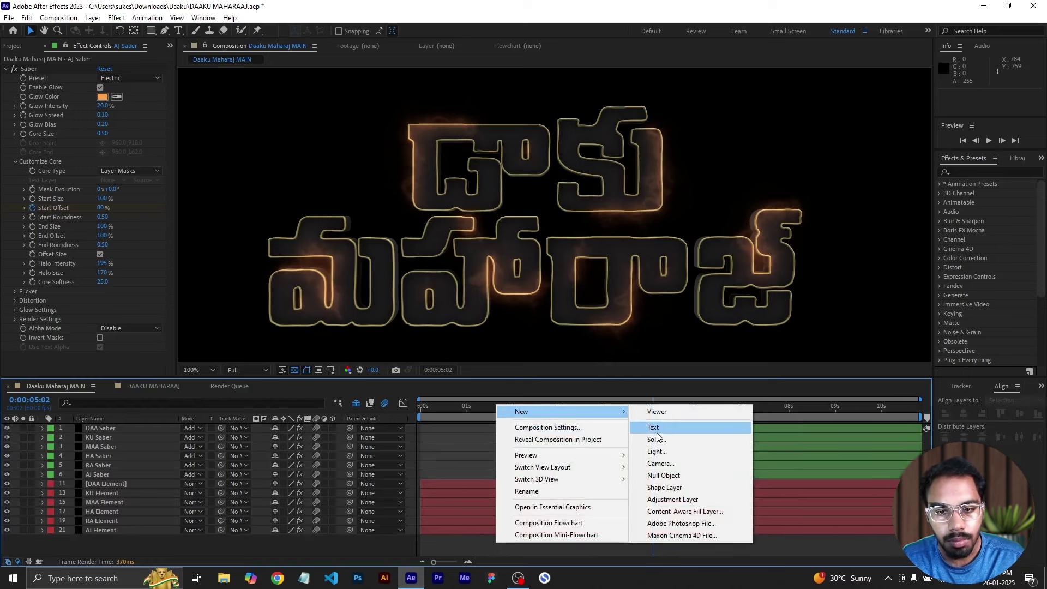
left_click(654, 440)
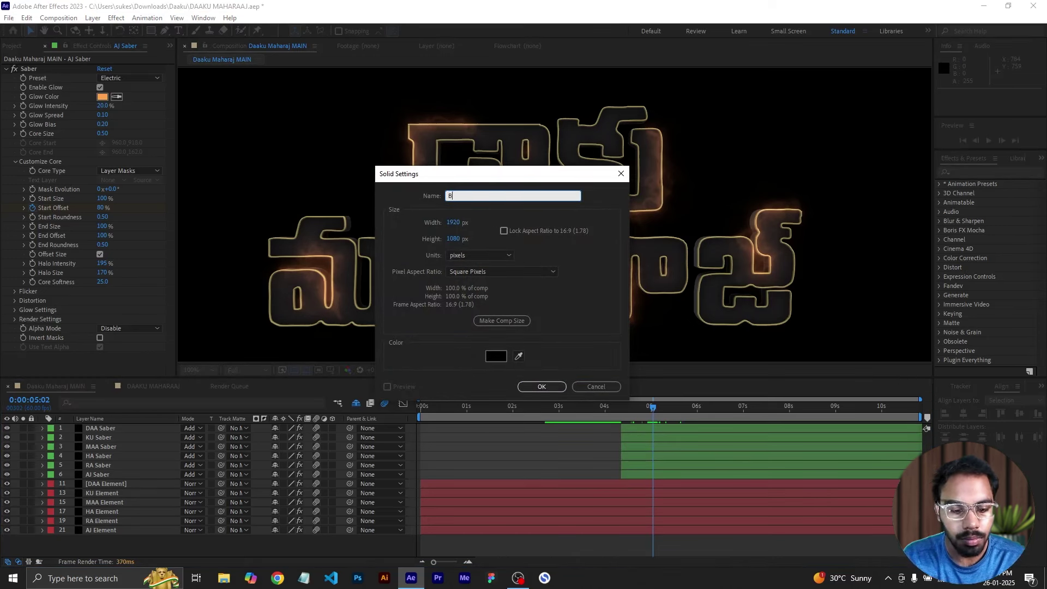
key("Return")
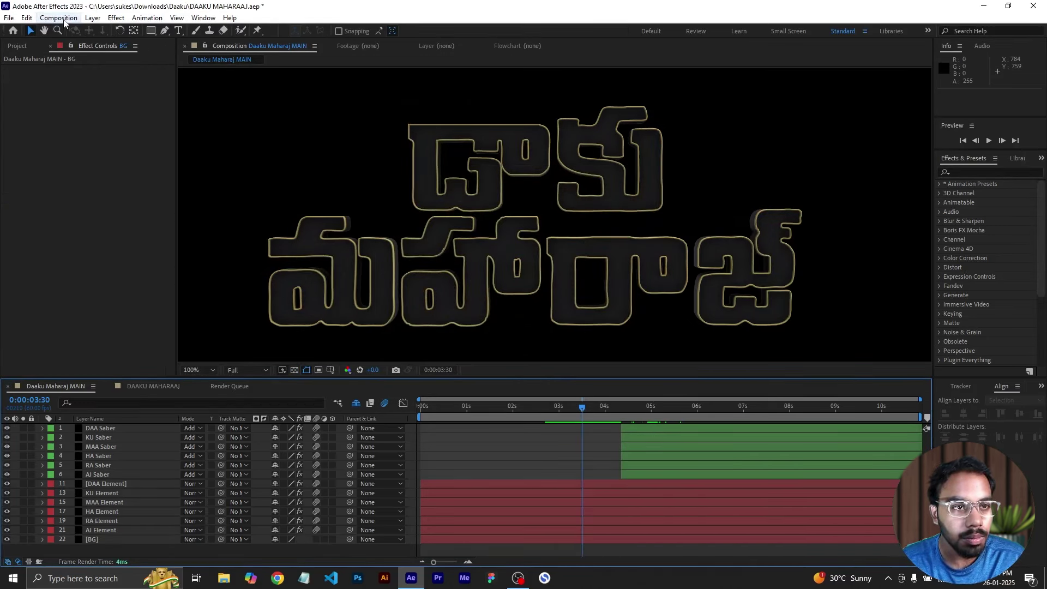
- Import the DM BG image from the Daaku folder and place it in the composition directly above the BG solid
left_click(24, 50)
double_click(71, 239)
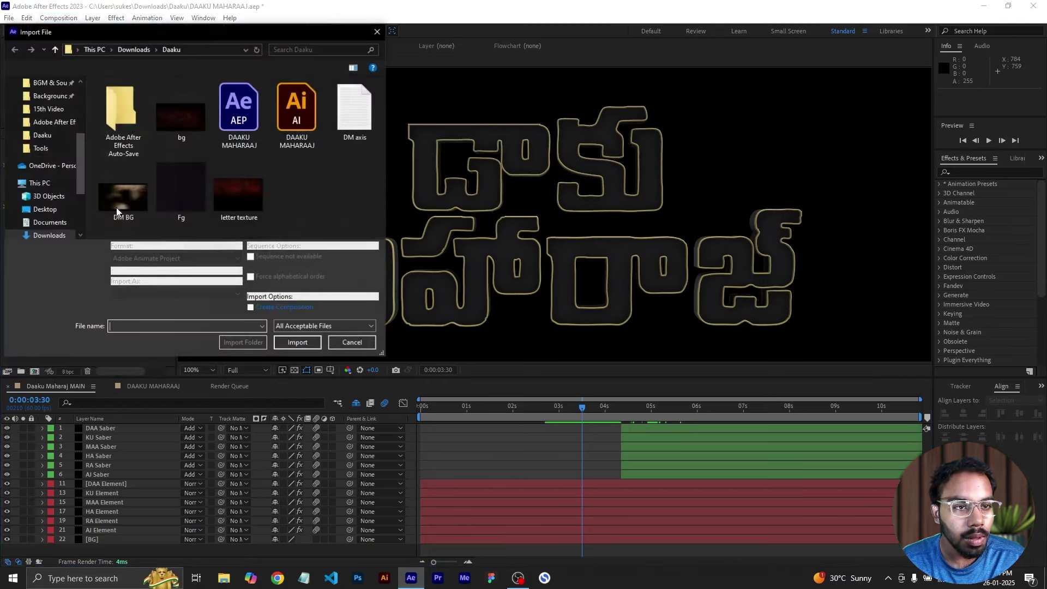
double_click(129, 201)
left_click_drag(76, 186, 136, 539)
key("comma")
- Animate the DM BG.jpg layer's opacity from 0% at 0:00:03:36 to 100% at about 4.9 seconds
key("t")
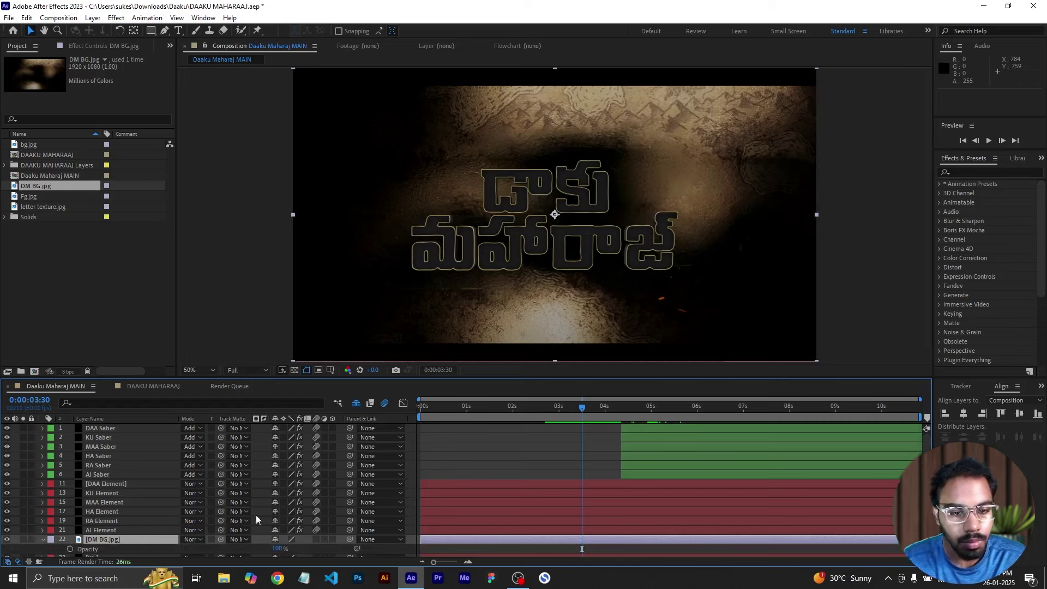
scroll(627, 494, "down", 1)
left_click(70, 543)
left_click_drag(581, 543, 647, 543)
left_click_drag(278, 543, 207, 545)
left_click_drag(581, 543, 607, 543)
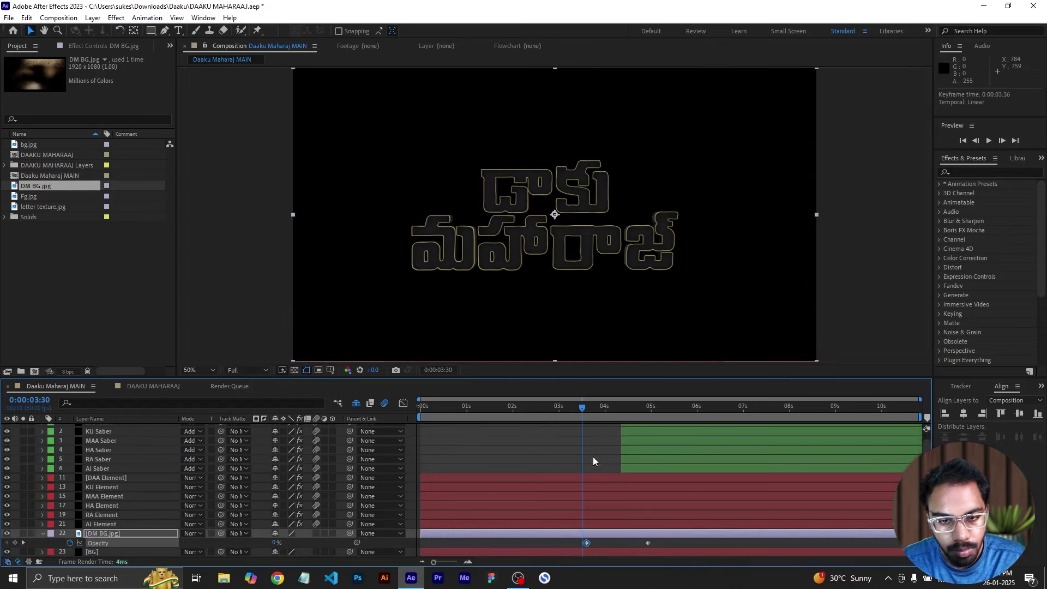
- Set the DM BG.jpg layer's first opacity keyframe to 23% and duplicate it just before the 3-second mark
left_click(587, 543)
left_click(555, 543)
key("ctrl+c")
left_click(24, 543)
key("ctrl+v")
- Preview the background fade, shift its middle opacity keyframe to about 3.8 seconds, and check the opening frames
left_click(547, 407)
key("space")
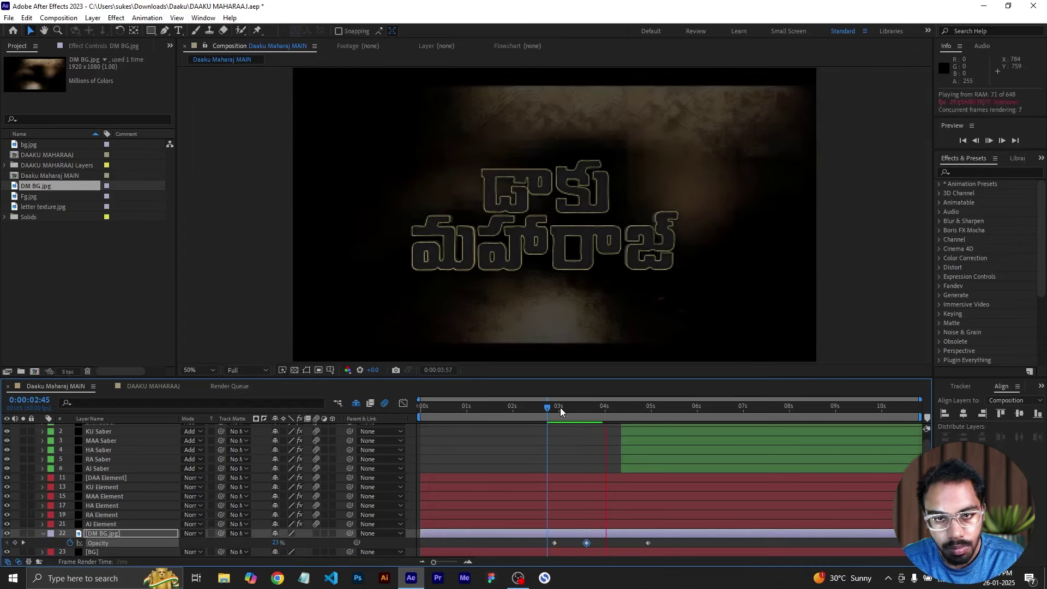
key("space")
left_click_drag(551, 407, 623, 407)
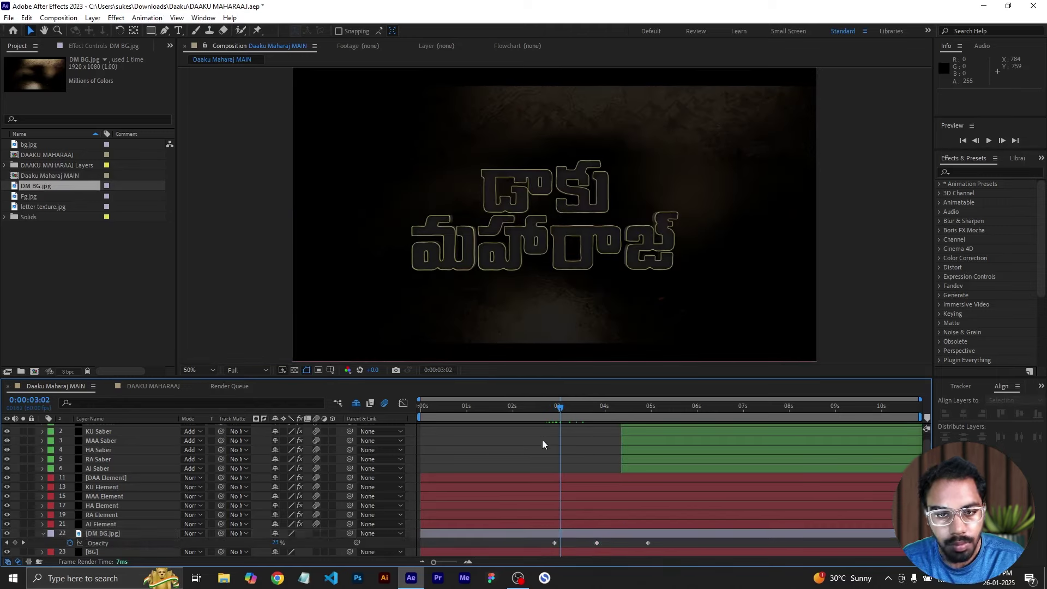
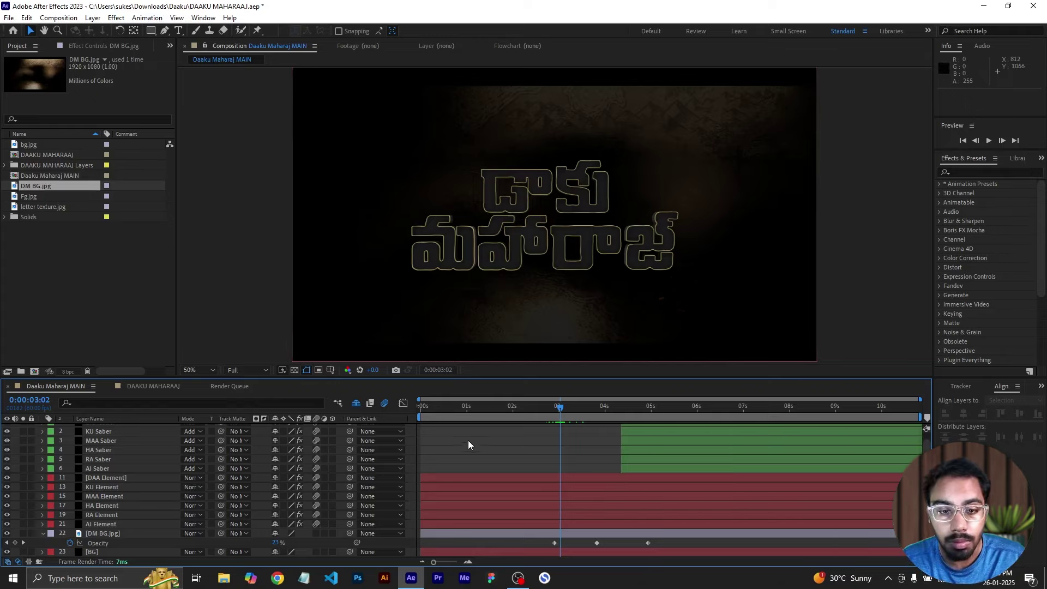
left_click_drag(459, 408, 420, 411)
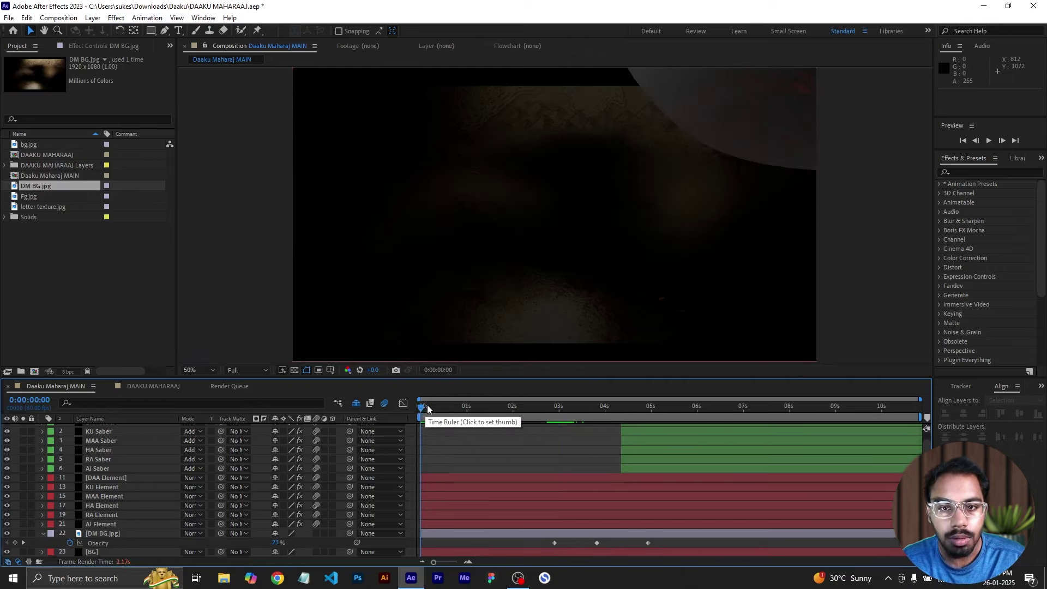
left_click(440, 407)
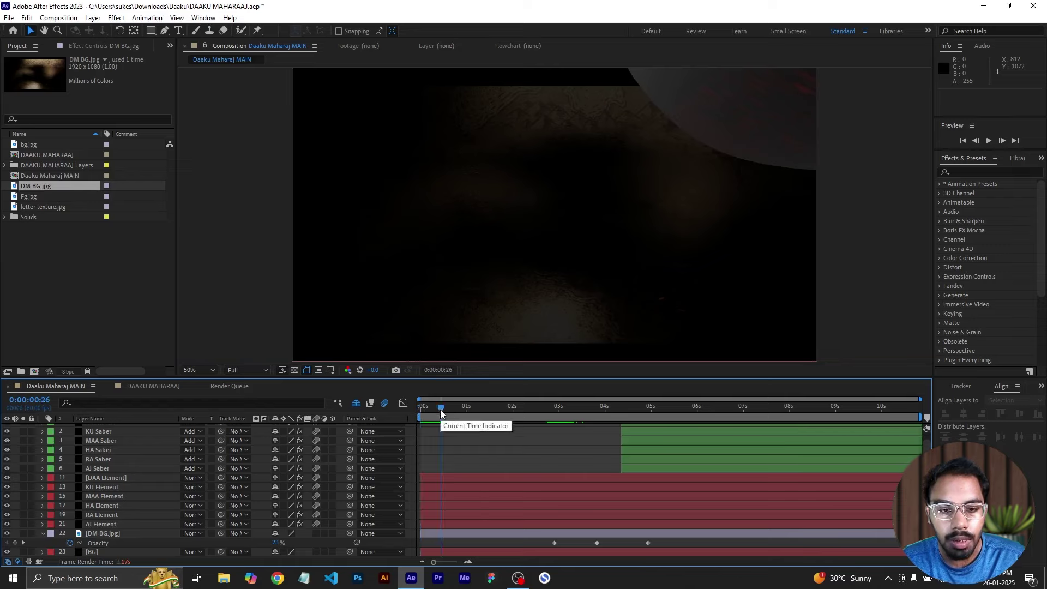
- Reorder the Element layers so they stack as AJ, RA, HA, MAA, KU and DAA above the DM BG.jpg layer
left_click(102, 524)
mouse_move(118, 478)
left_mouse_down()
mouse_move(109, 526)
mouse_move(103, 483)
left_mouse_up()
left_click(103, 516)
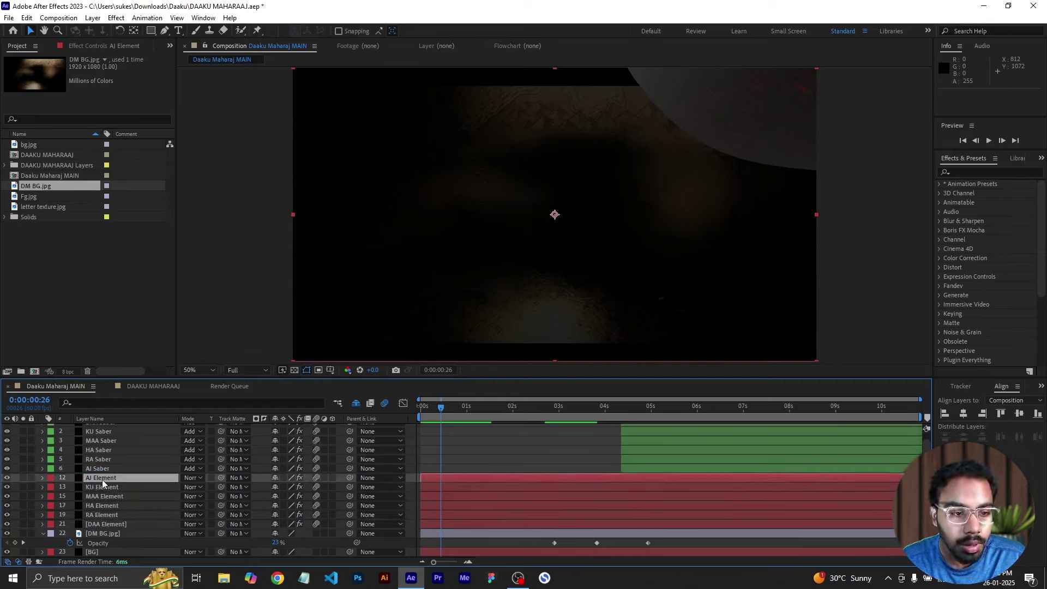
left_click_drag(101, 514, 104, 485)
mouse_move(103, 496)
left_mouse_down()
mouse_move(100, 527)
mouse_move(104, 493)
left_mouse_up()
left_click(103, 506)
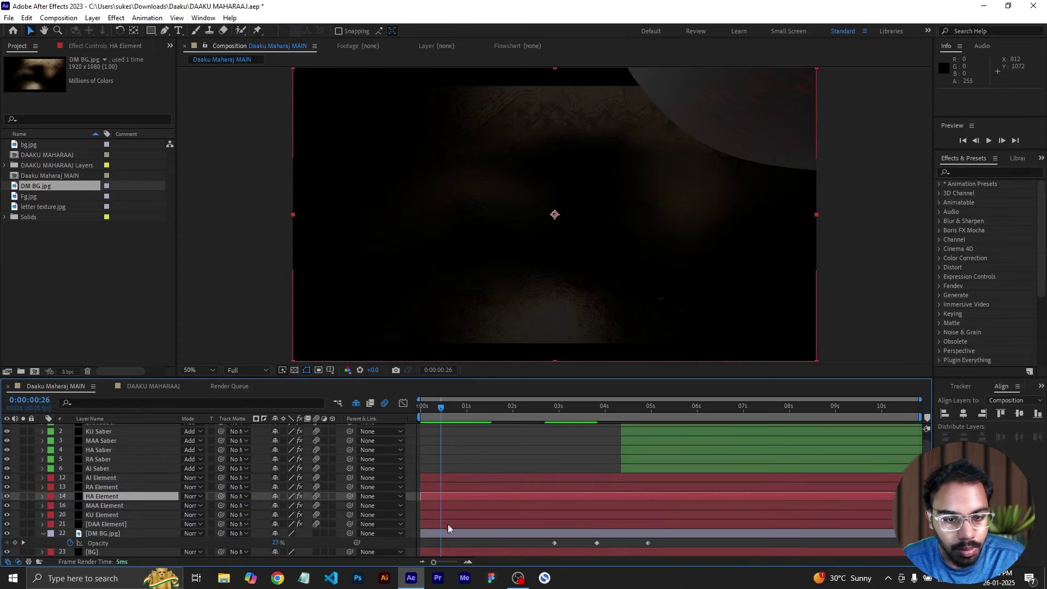
- Select all six Element layers, from DAA up to AJ, and reveal their animated properties
left_click(433, 516)
left_click(434, 533)
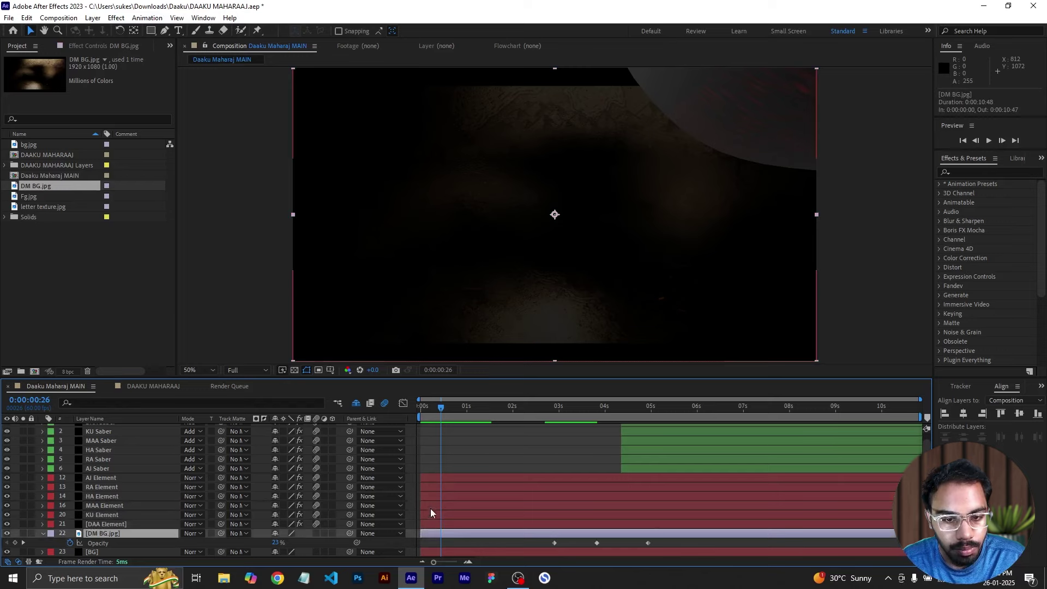
left_click(431, 522)
left_click(451, 478, "shift")
key("u")
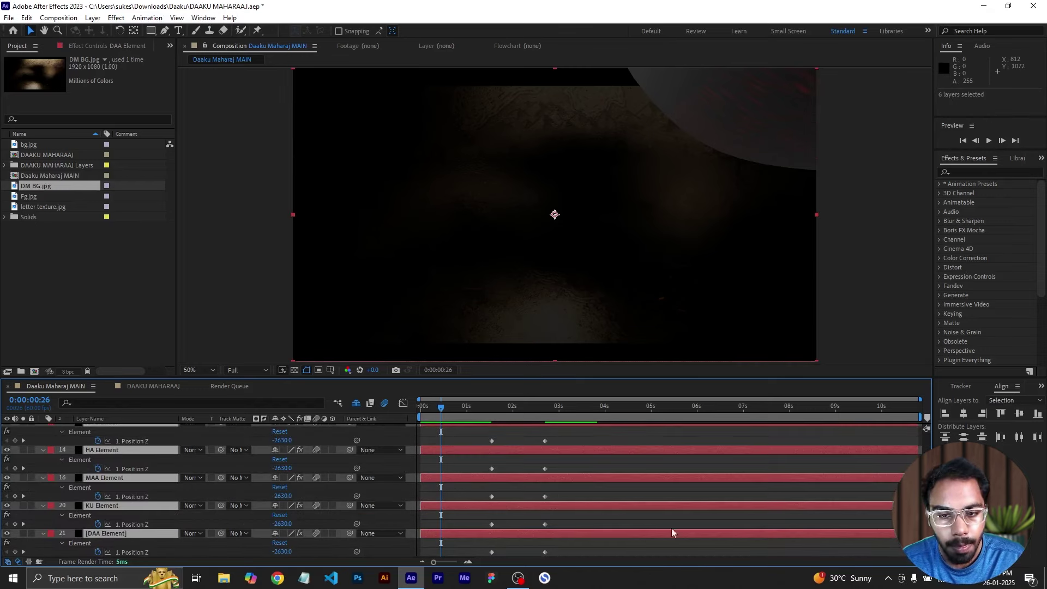
- Shift the Position Z keyframes of all six Element layers earlier so they start at 0:00:01:00
left_click_drag(925, 504, 926, 514)
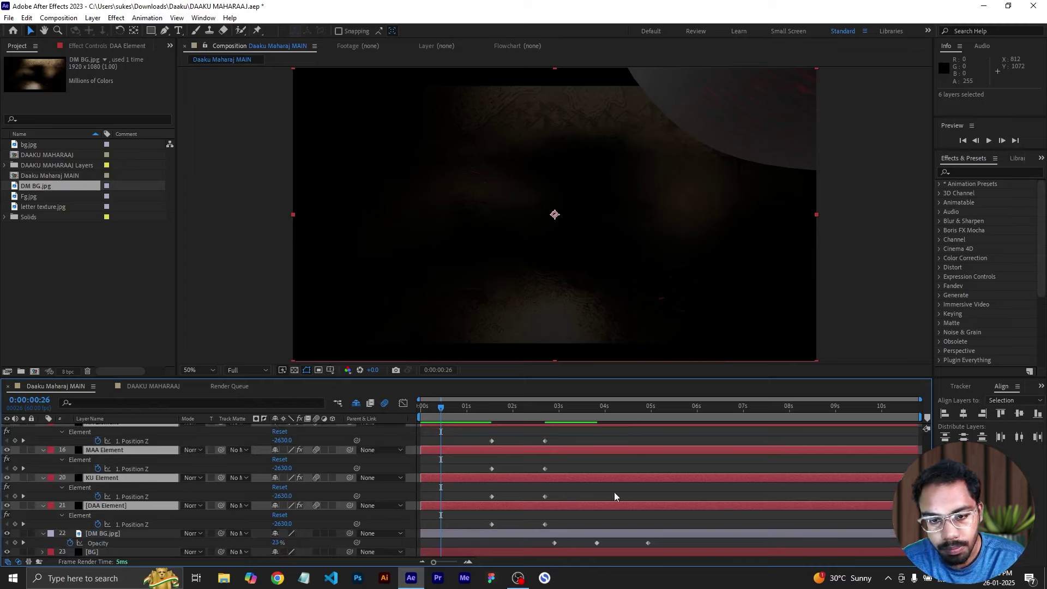
left_click_drag(573, 524, 459, 470)
left_click(467, 408)
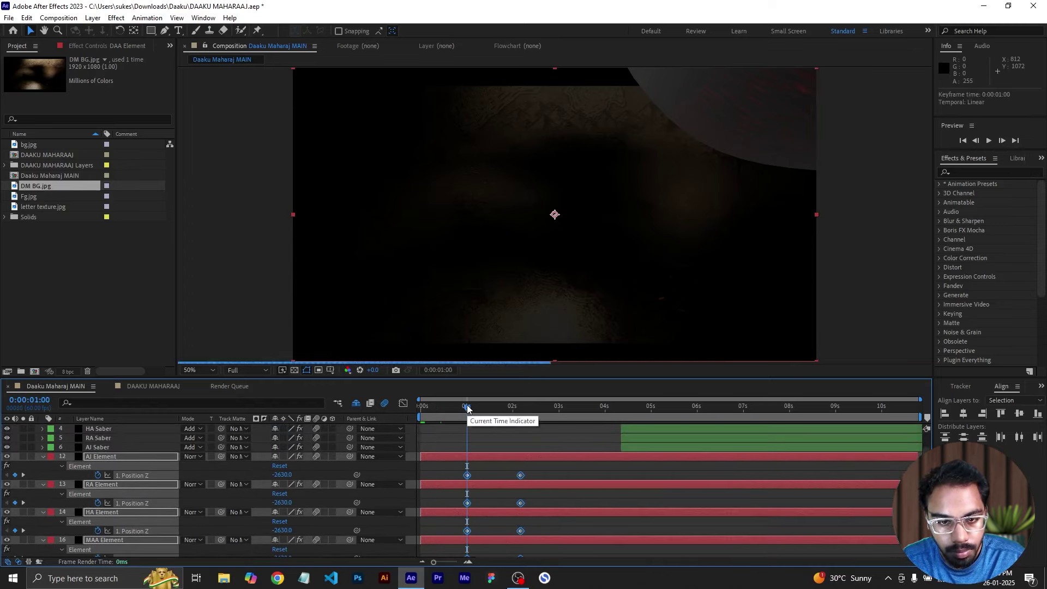
- Speed up the letter move by shifting the ending Position Z keyframes of all Element layers to 0:00:01:39
left_click(503, 408)
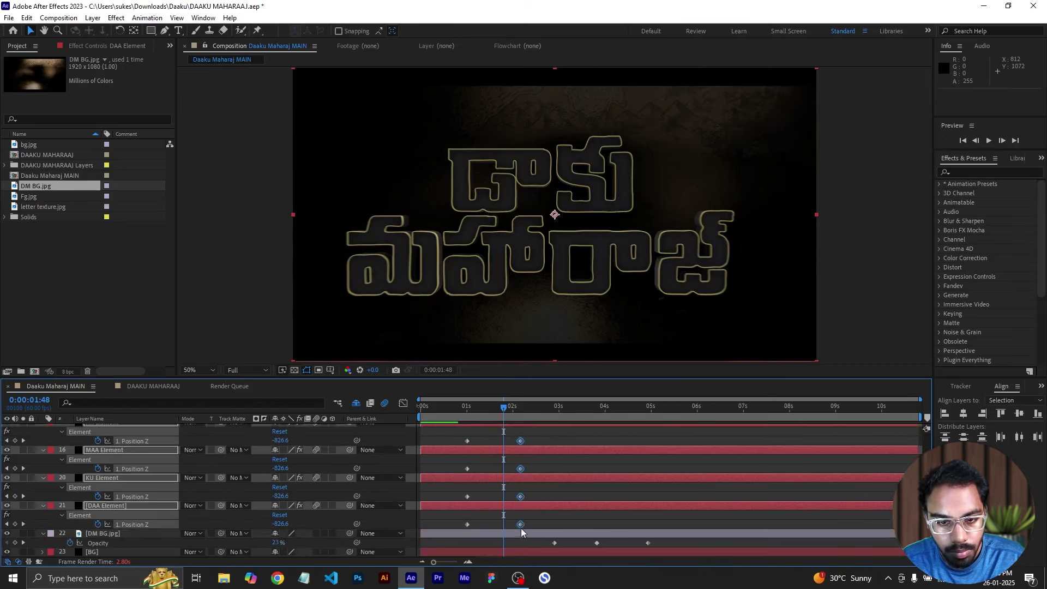
left_click_drag(520, 525, 503, 533)
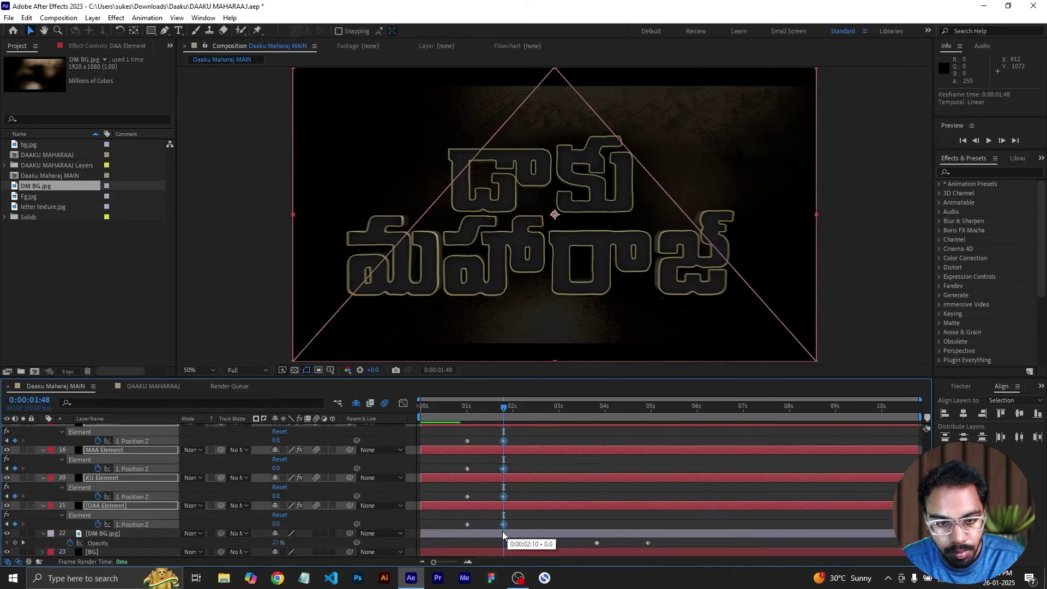
left_click(496, 409)
left_click_drag(503, 441, 494, 443)
left_click(469, 409)
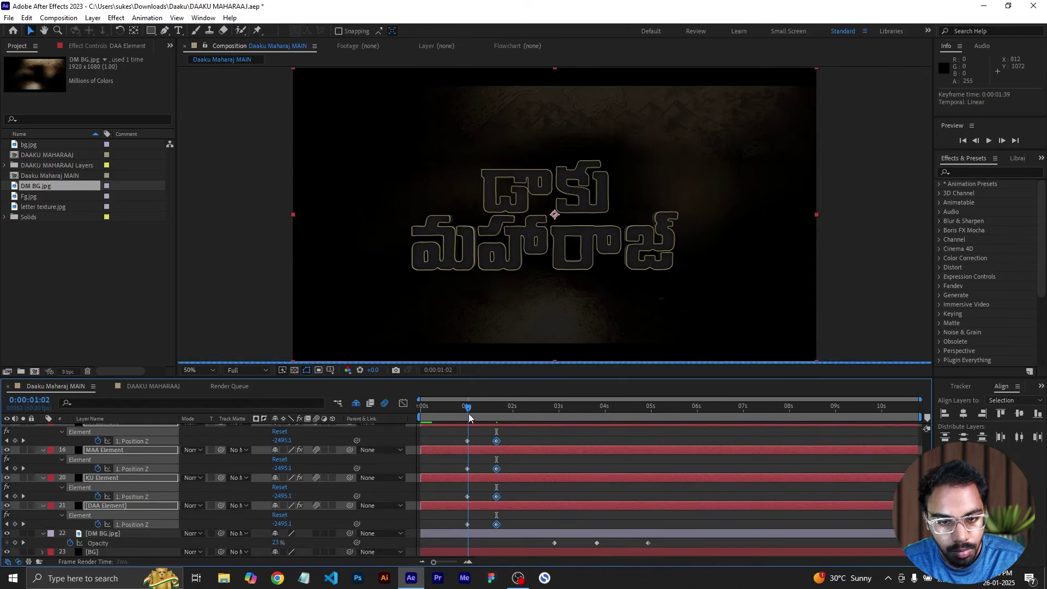
- Move the DAA Element's Position Z keyframe pair close to the start of the timeline and return the playhead to 0:00:00:00
left_click(444, 515)
left_click_drag(503, 527, 425, 530)
left_click_drag(433, 412, 418, 412)
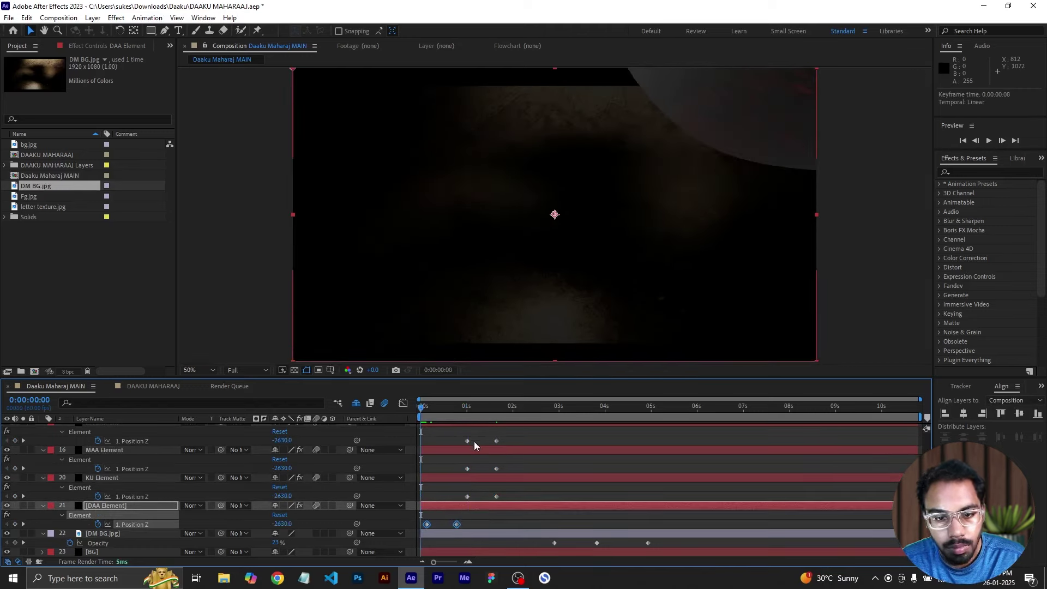
- Stagger the KU and MAA Element keyframe pairs after the DAA pair, with the MAA pair ending at 0:00:02:09
left_click(496, 509)
left_click_drag(454, 499, 504, 493)
left_click_drag(496, 496, 488, 496)
left_click_drag(464, 463, 503, 473)
left_click_drag(496, 469, 521, 472)
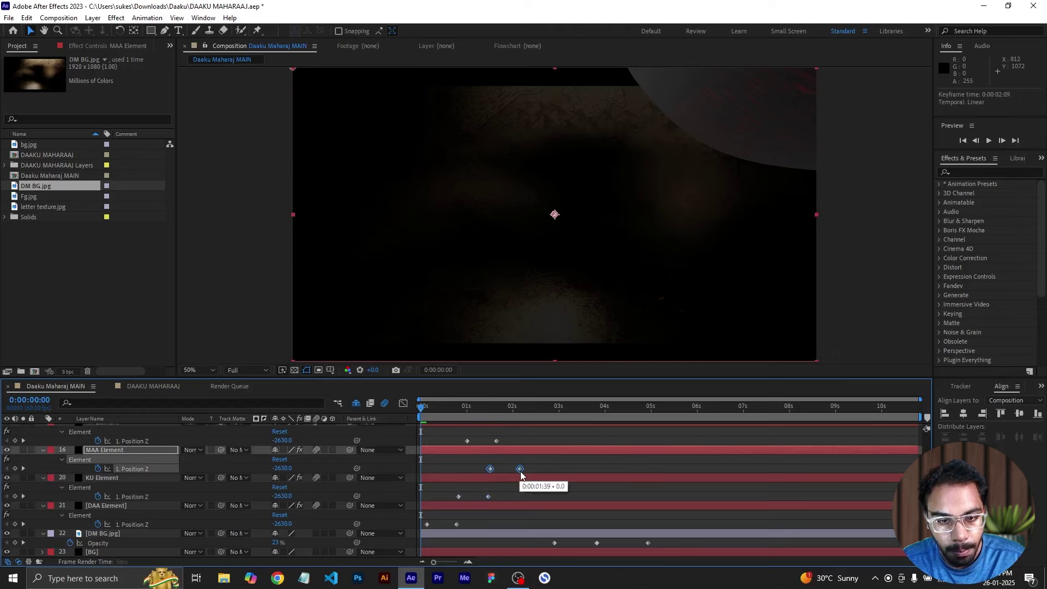
- Offset the HA, RA and AJ Element keyframe pairs in sequence after MAA, with the RA pair ending at 0:00:03:29
scroll(519, 480, "up", 4)
left_click_drag(516, 526, 461, 534)
left_click_drag(468, 530, 513, 530)
scroll(516, 487, "down", 2)
scroll(516, 484, "up", 2)
left_click_drag(462, 495, 573, 513)
scroll(573, 513, "down", 4)
left_click_drag(456, 462, 508, 476)
left_click_drag(496, 468, 582, 536)
scroll(519, 483, "up", 4)
left_click_drag(542, 531, 580, 530)
scroll(580, 530, "down", 3)
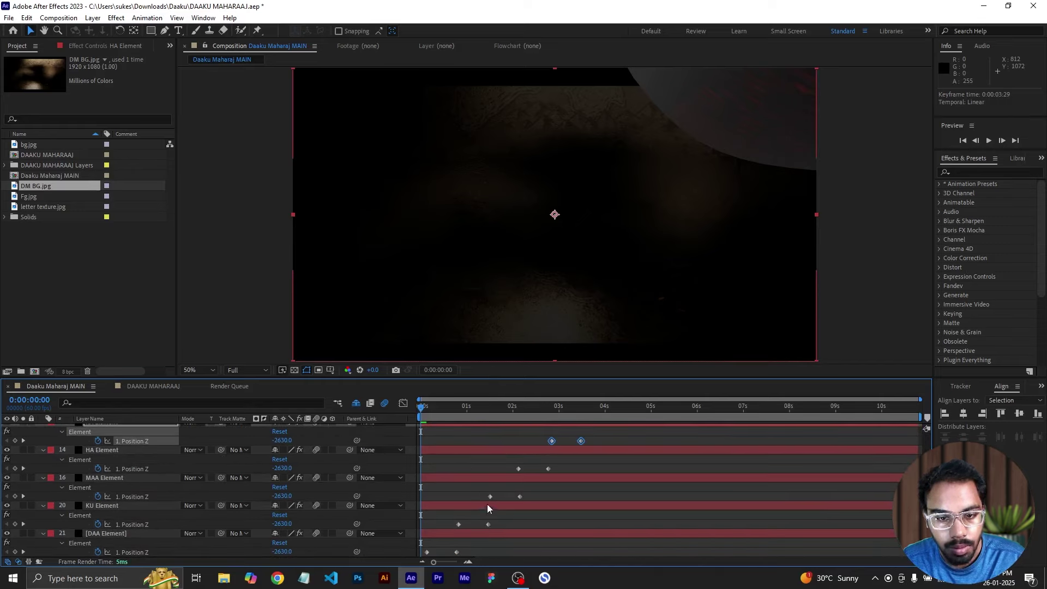
- Collapse the layer properties and set the KU Element's starting Position Z keyframe at 0:00:00:49 to -2800
left_click(484, 506)
key("ctrl+a")
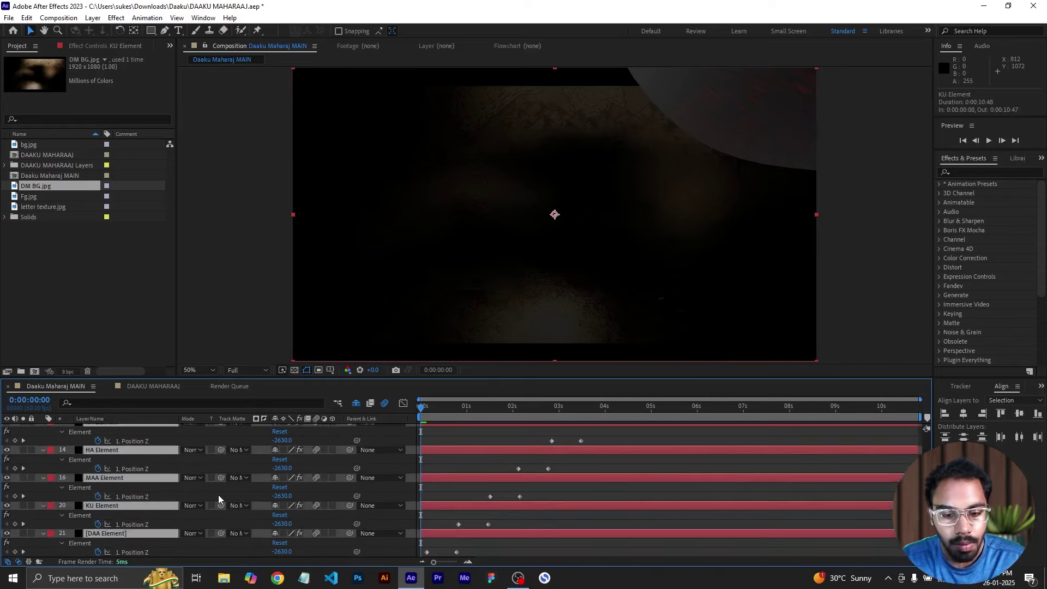
scroll(218, 495, "up", 7)
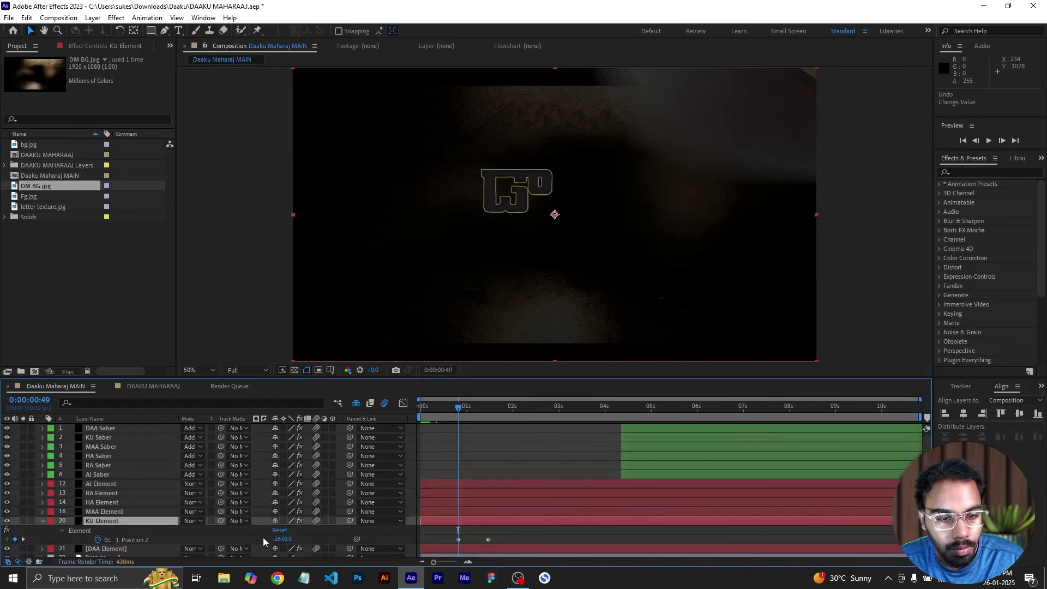
left_click(282, 539)
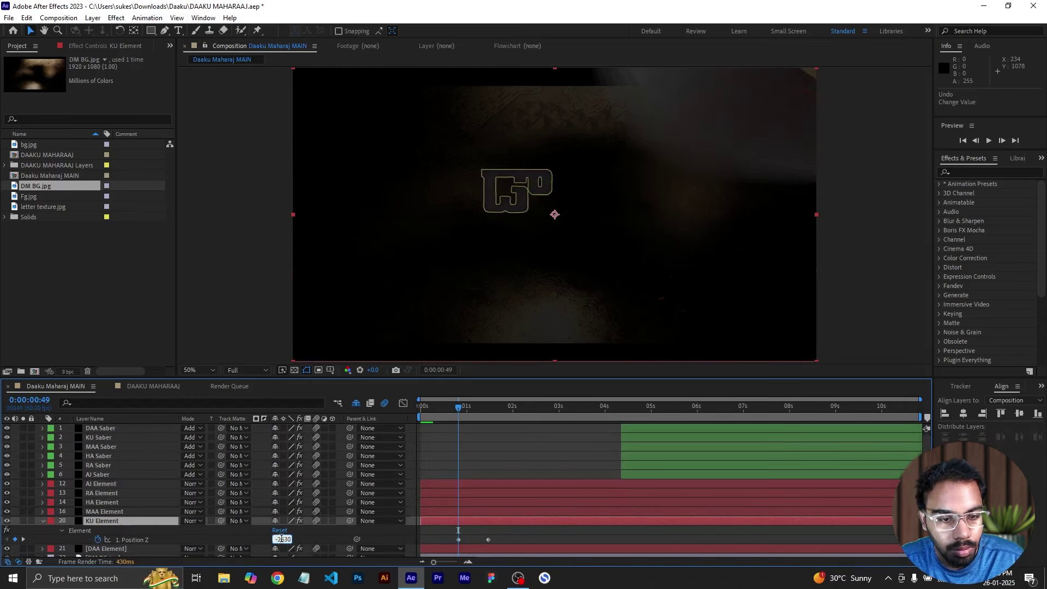
left_click(314, 544)
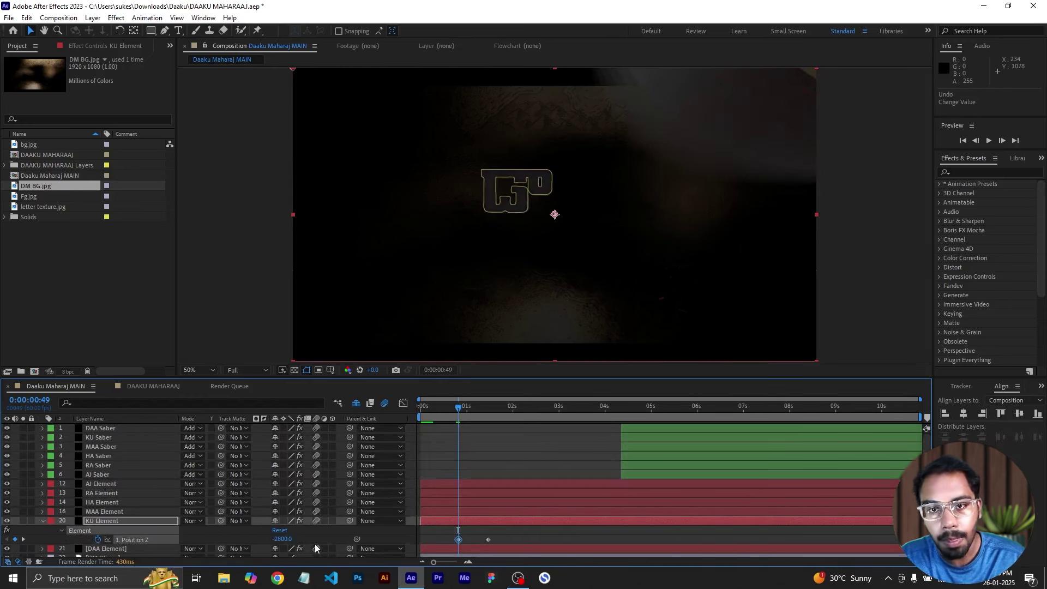
- Play back the staggered letter animation from the start and scrub through the Saber glow to 0:00:05:09
key("space")
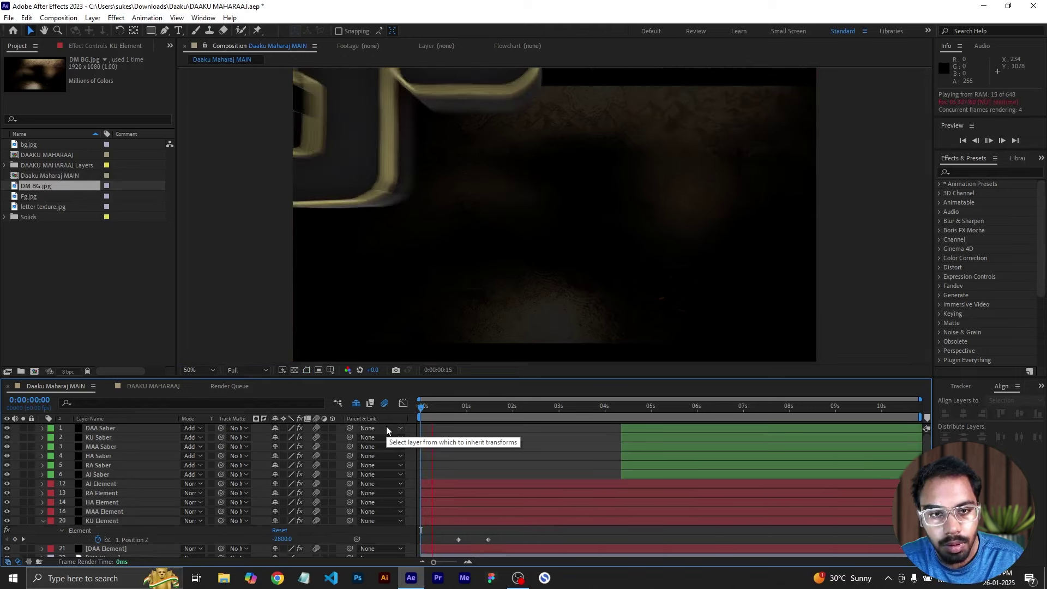
key("space")
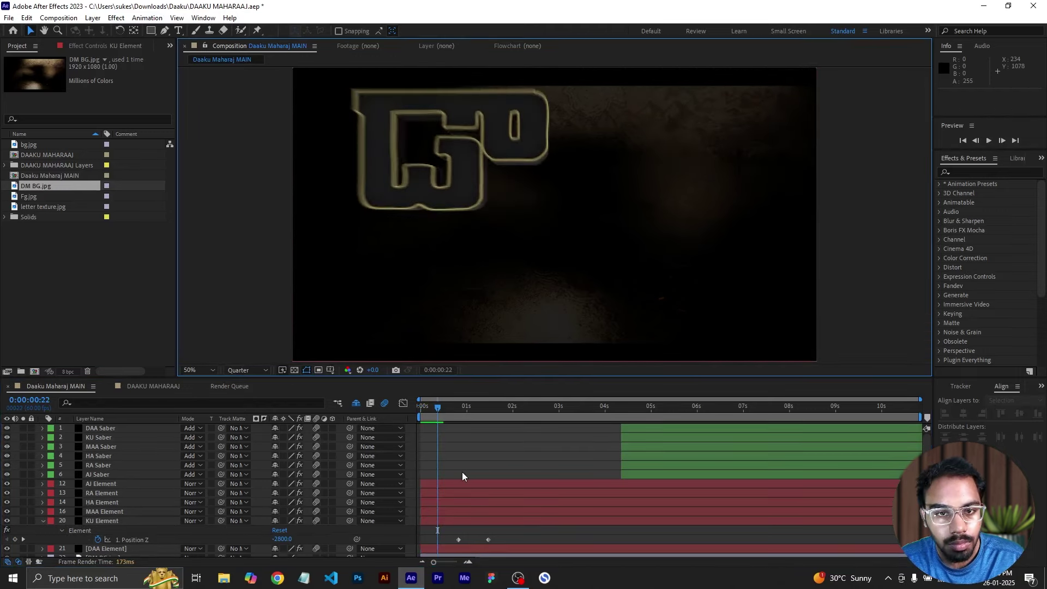
left_click_drag(442, 408, 401, 414)
key("space")
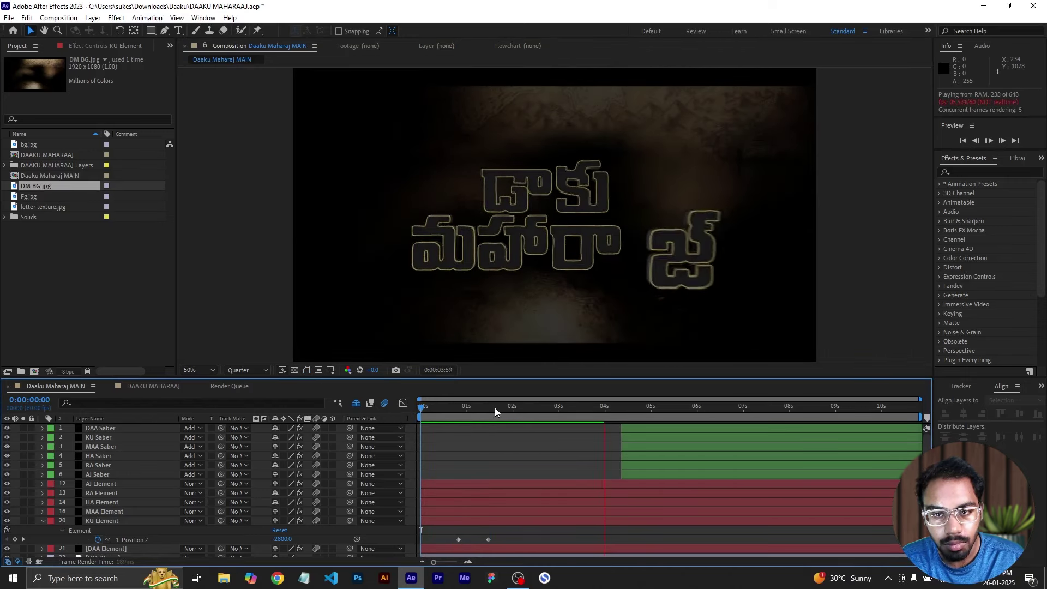
key("space")
left_click_drag(684, 408, 629, 495)
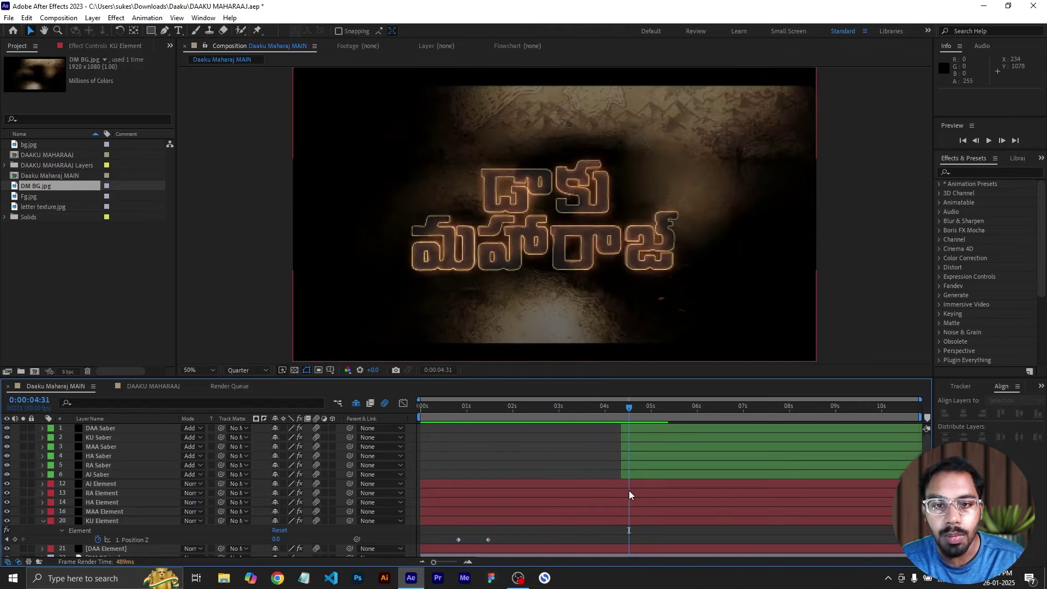
left_click_drag(629, 410, 658, 417)
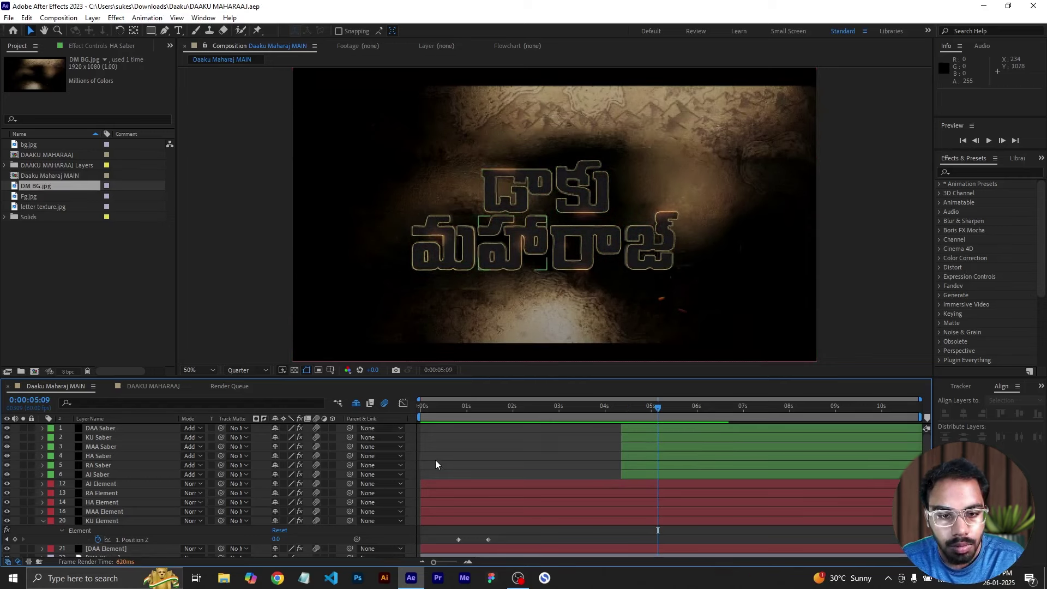
- Add a new camera and a new null object to the Daaku Maharaj MAIN composition
right_click(414, 448)
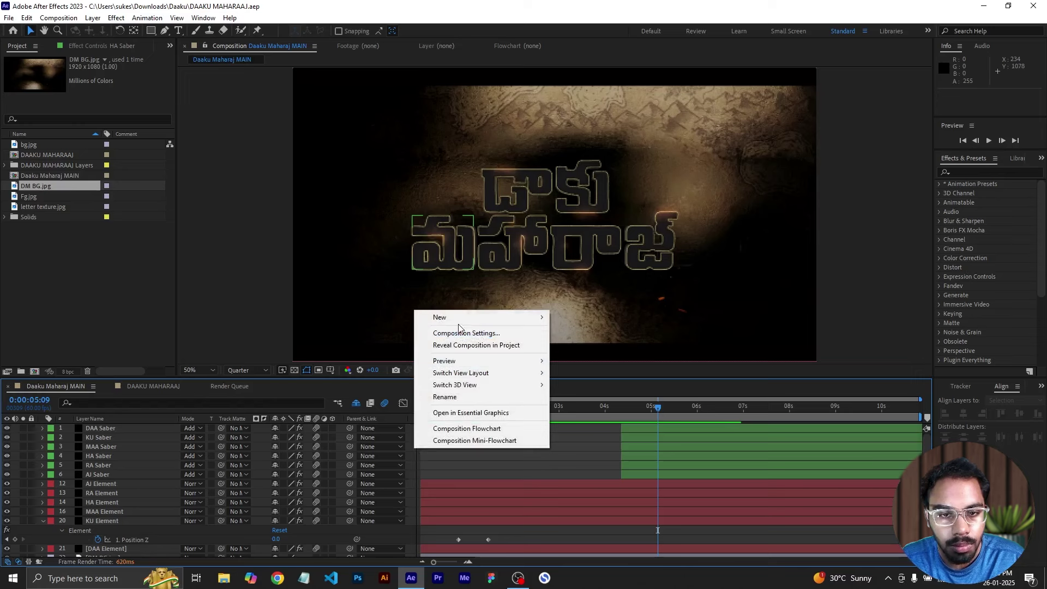
left_click(577, 369)
left_click(574, 370)
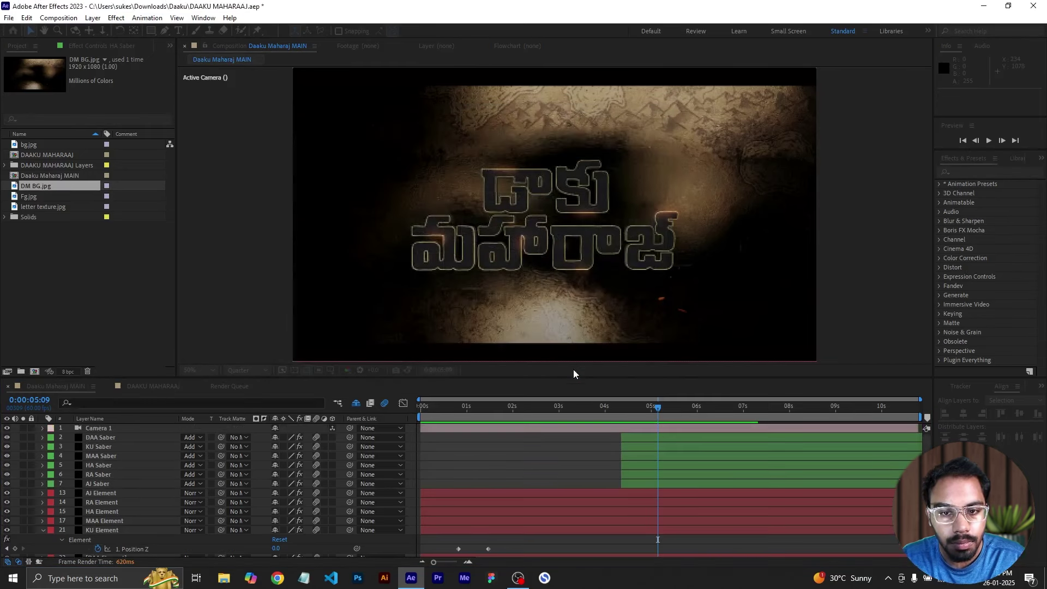
right_click(408, 446)
mouse_move(441, 316)
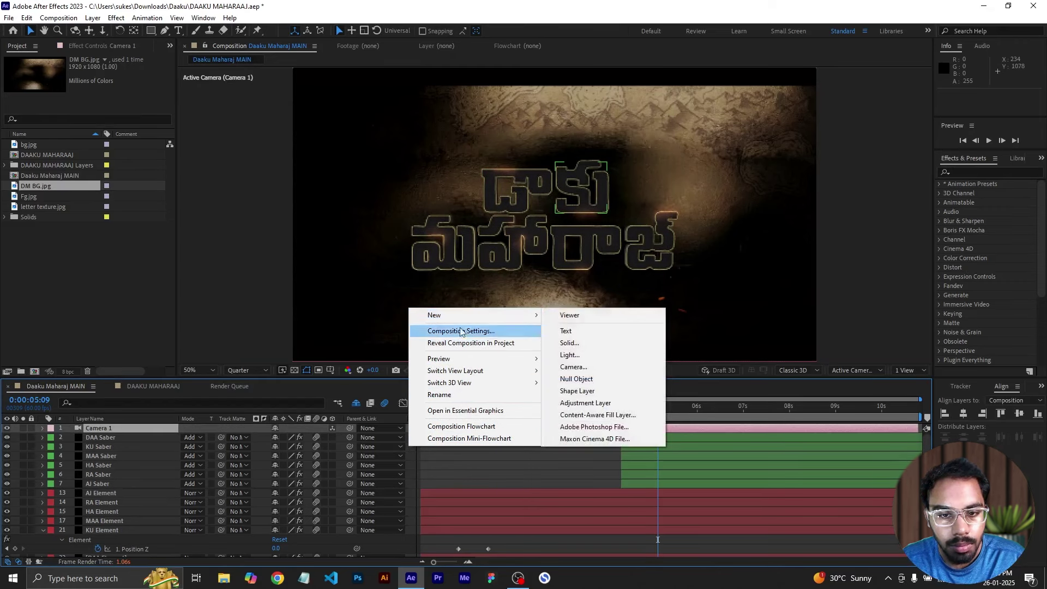
left_click(562, 377)
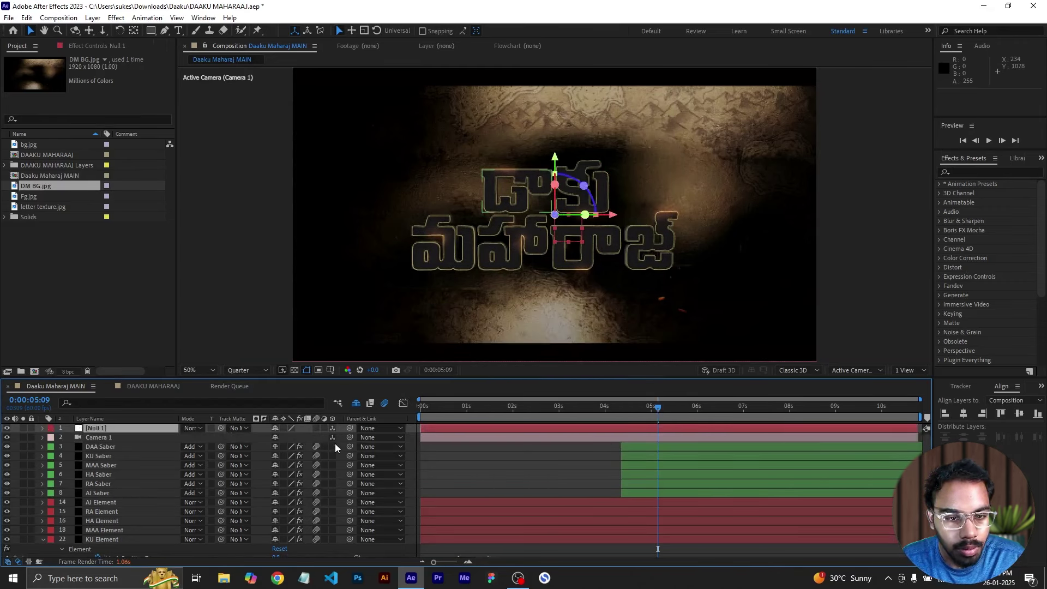
- Turn all the Saber and Element letter layers into 3D layers and deselect everything
left_click_drag(333, 447, 323, 522)
key("Return")
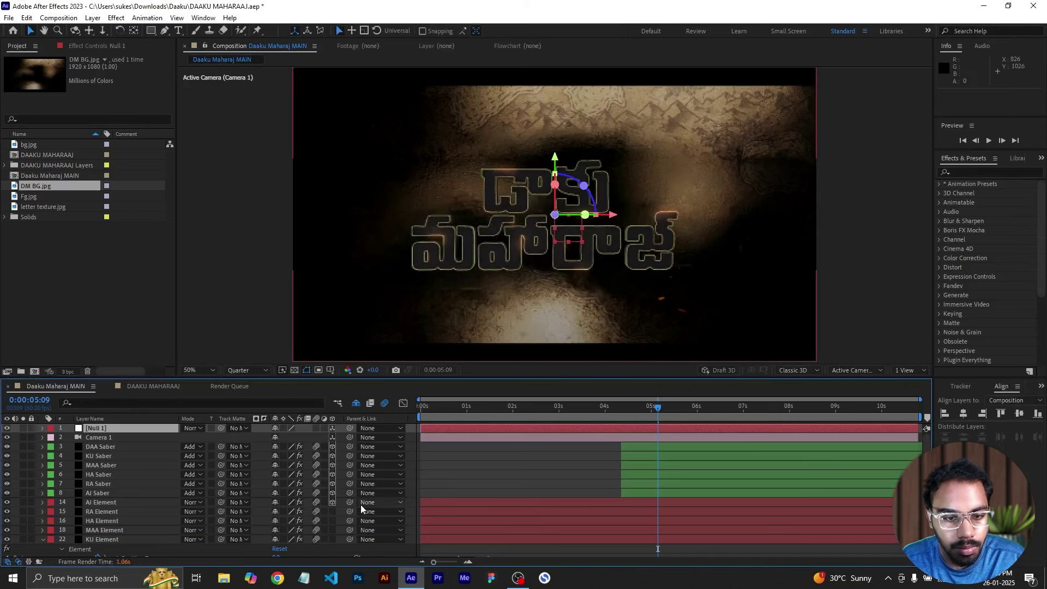
scroll(261, 524, "down", 3)
left_click(43, 488)
left_click_drag(333, 496, 335, 545)
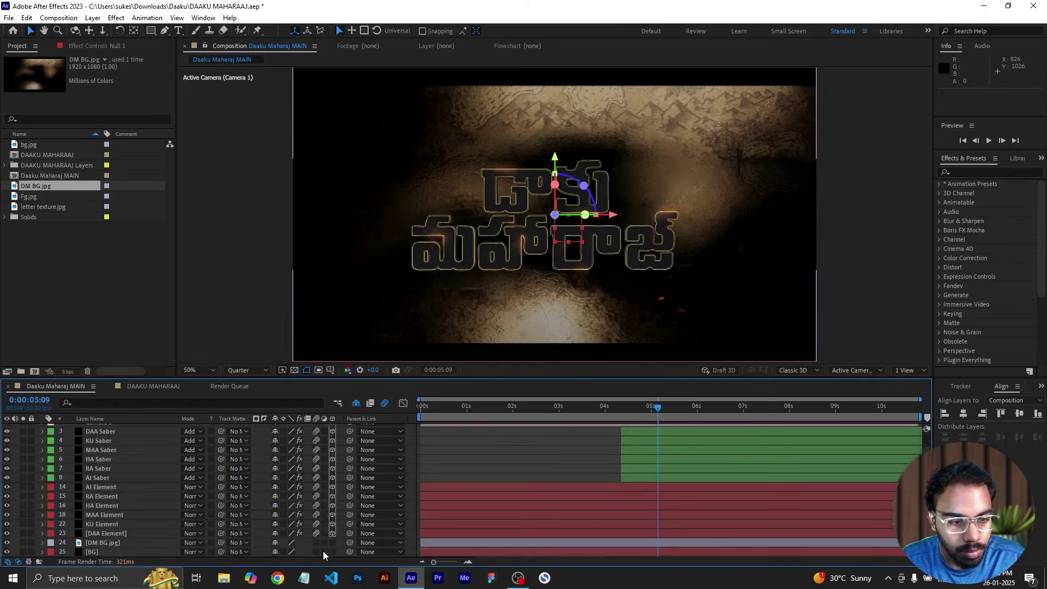
scroll(457, 474, "up", 2)
left_click(464, 470)
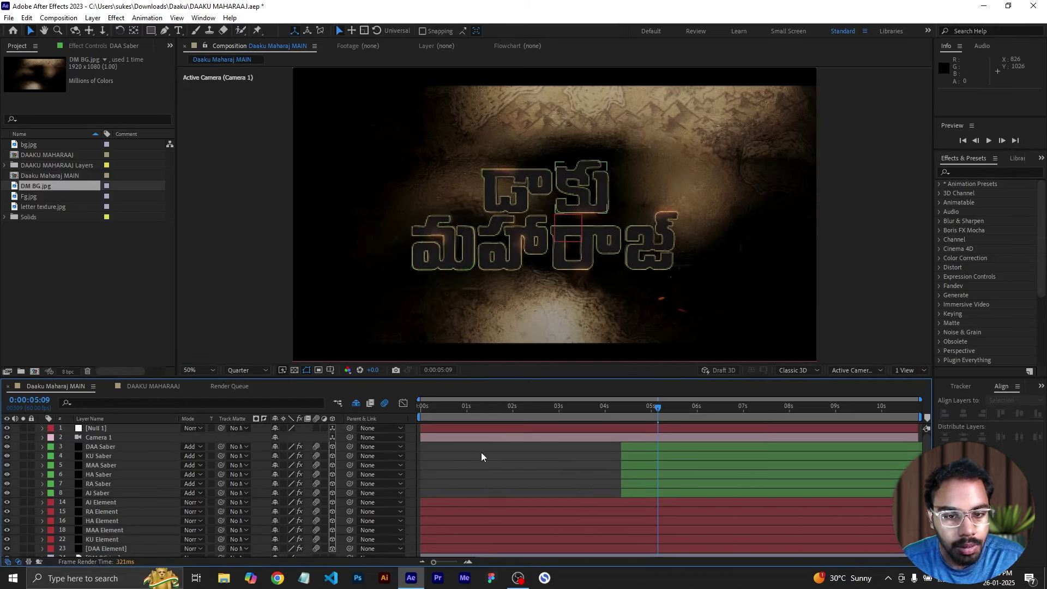
- Add a Point light with 80% intensity, no falloff and shadow casting enabled to the composition
left_click(109, 19)
mouse_move(93, 19)
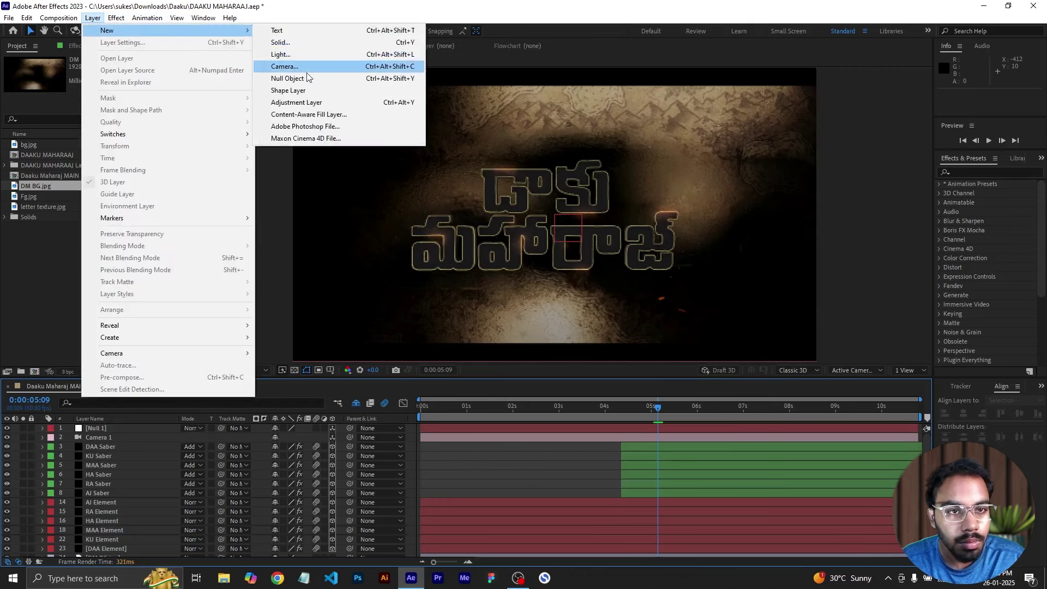
left_click(297, 55)
left_click(503, 147)
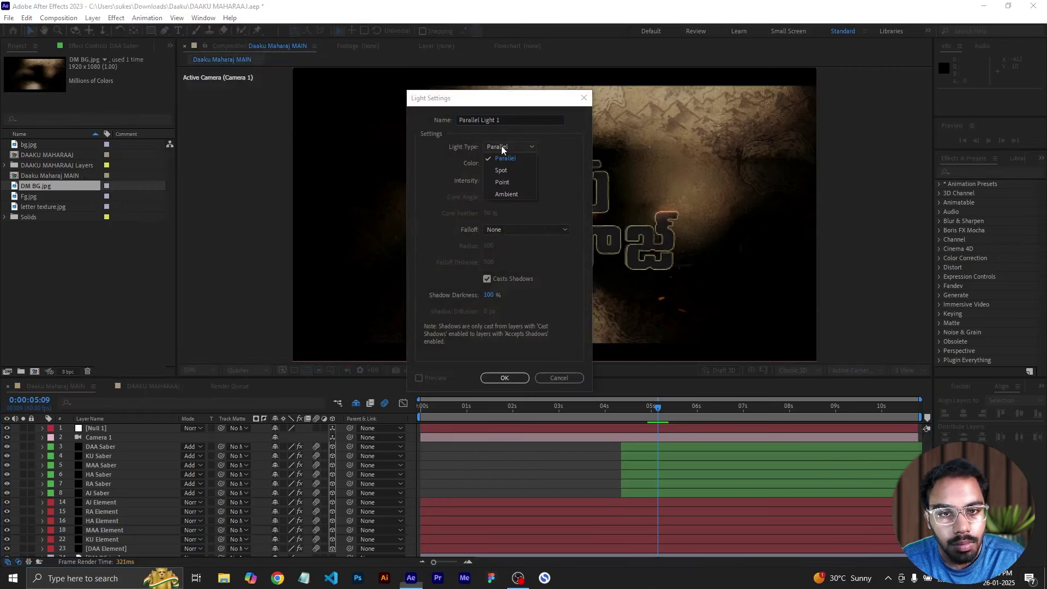
left_click(506, 183)
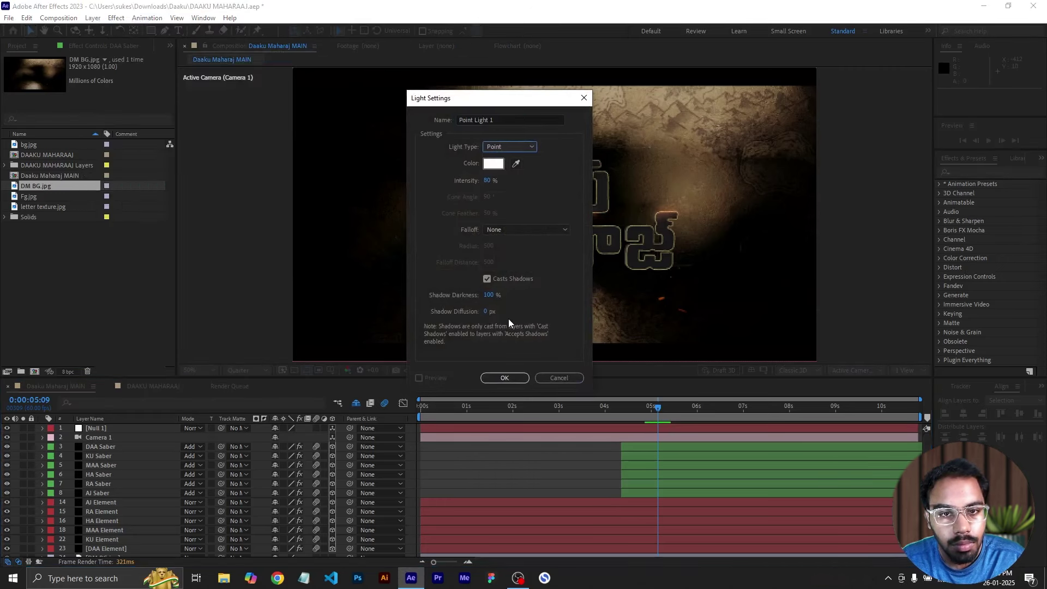
left_click(497, 376)
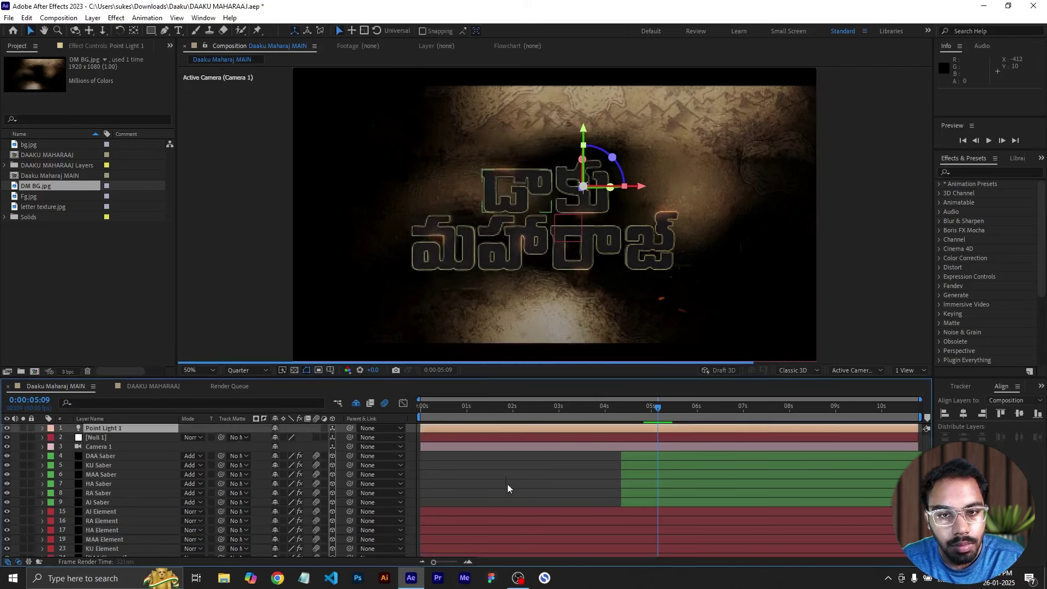
left_click(466, 482)
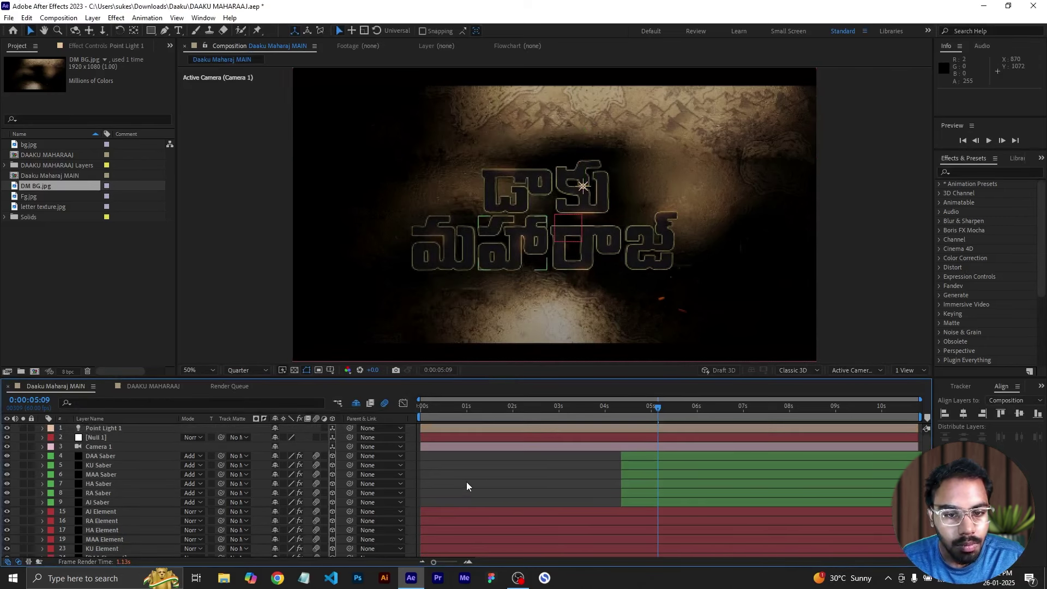
- Change the point light's color to BBAC90 in its light settings
double_click(136, 427)
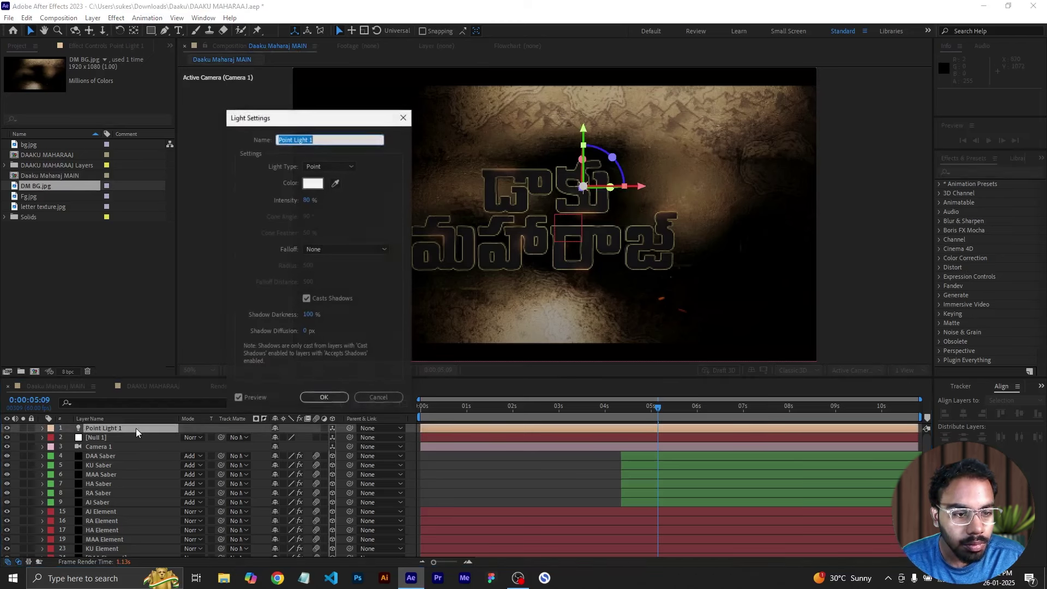
left_click(313, 183)
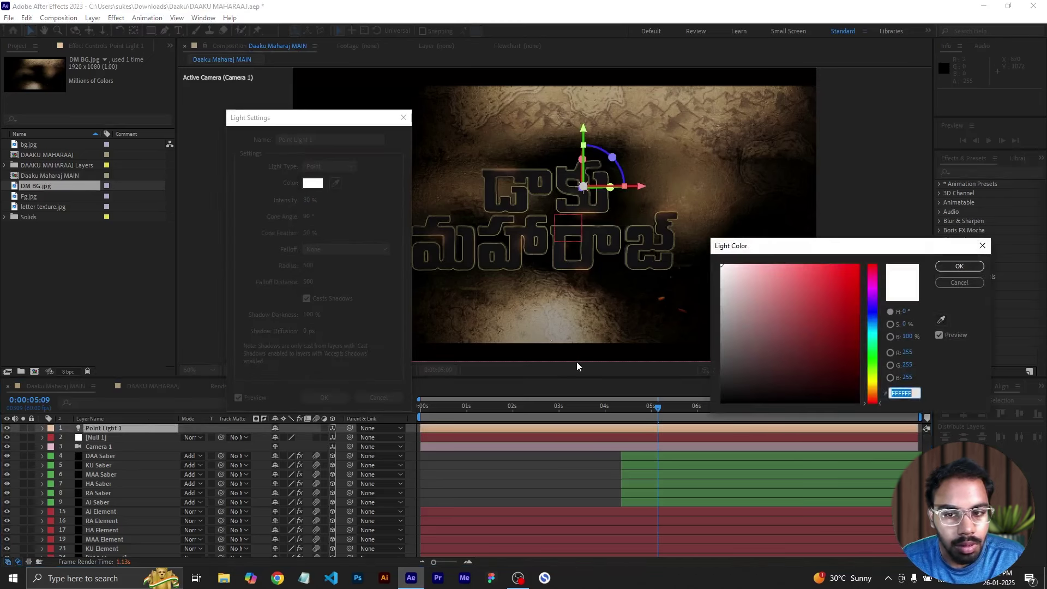
type("BBAC90")
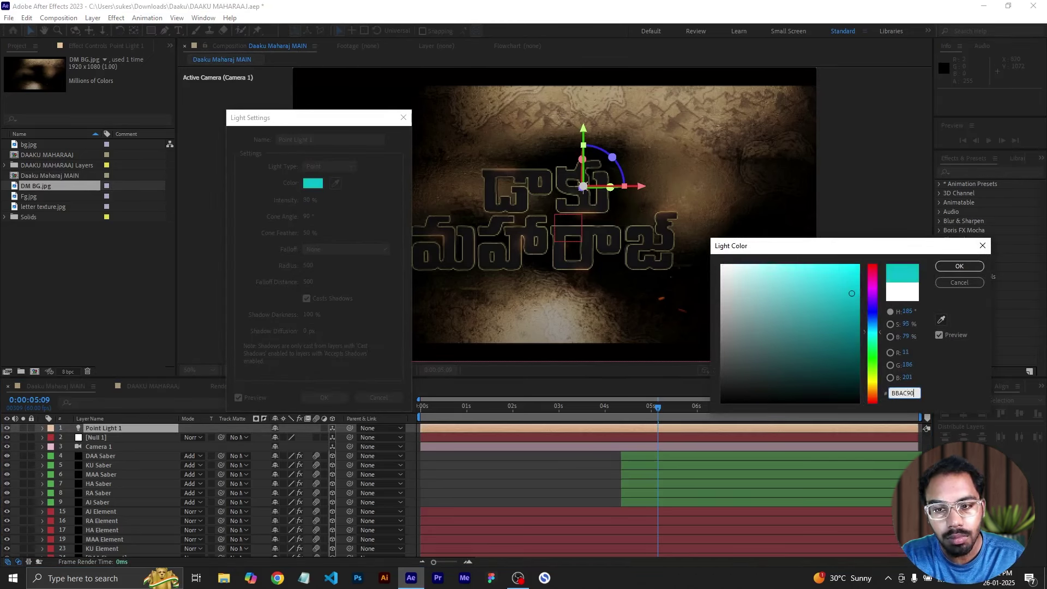
key("Return")
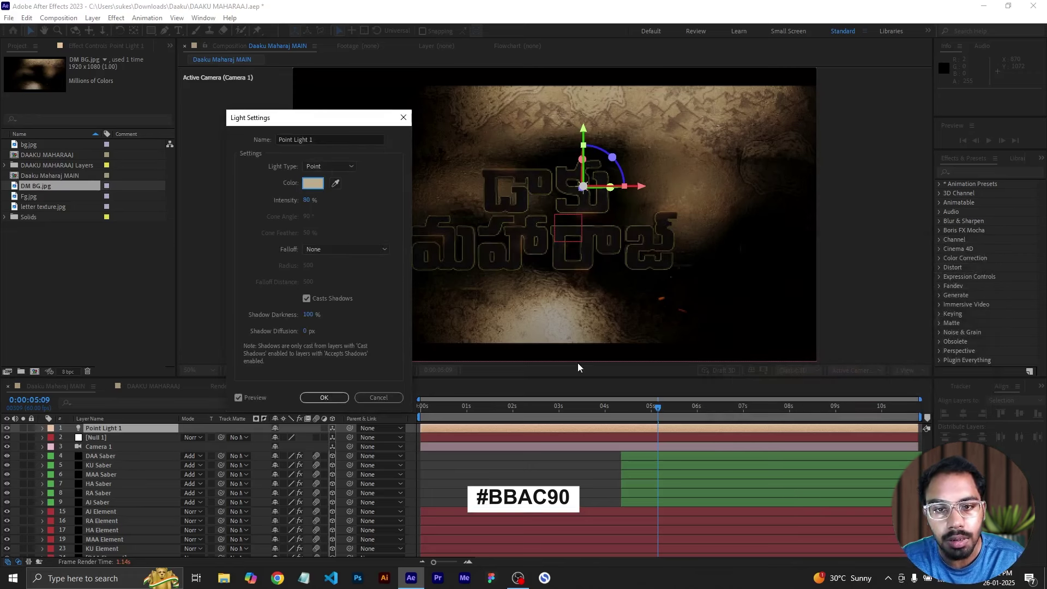
left_click(325, 398)
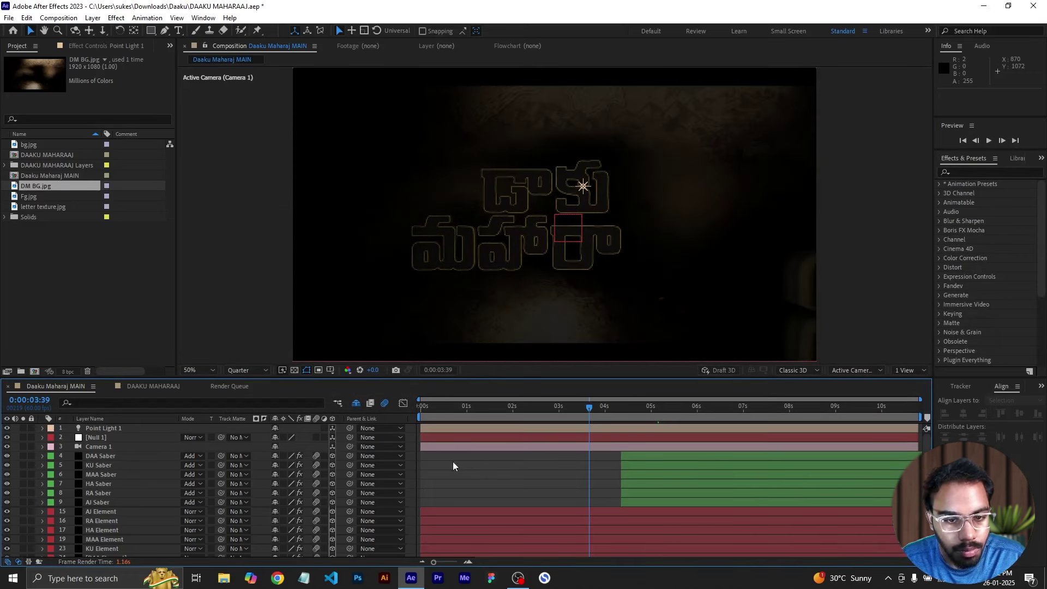
- Parent Camera 1 to the Null 1 layer
left_click(113, 447)
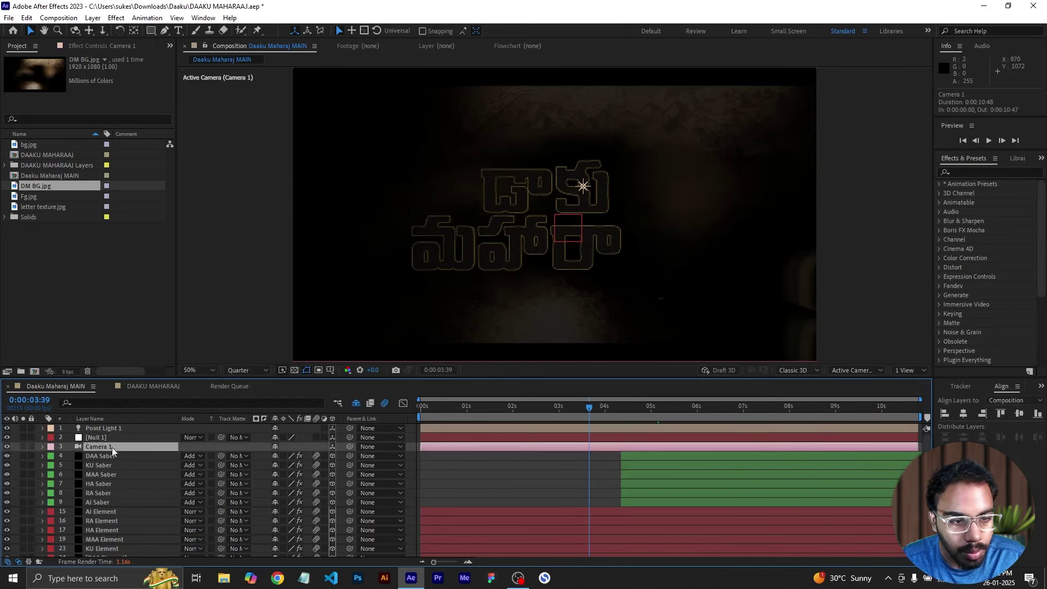
left_click_drag(350, 448, 159, 436)
left_click(581, 460)
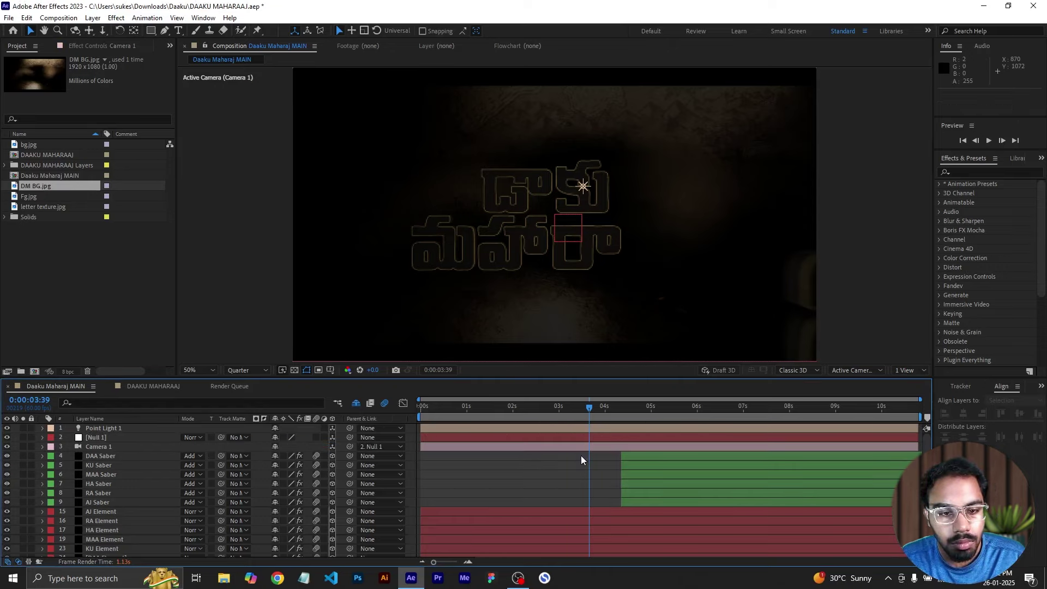
- Show the composition in two views, with Custom View 1 beside the active camera and zoomed out to 25%
left_click(905, 371)
left_click(904, 389)
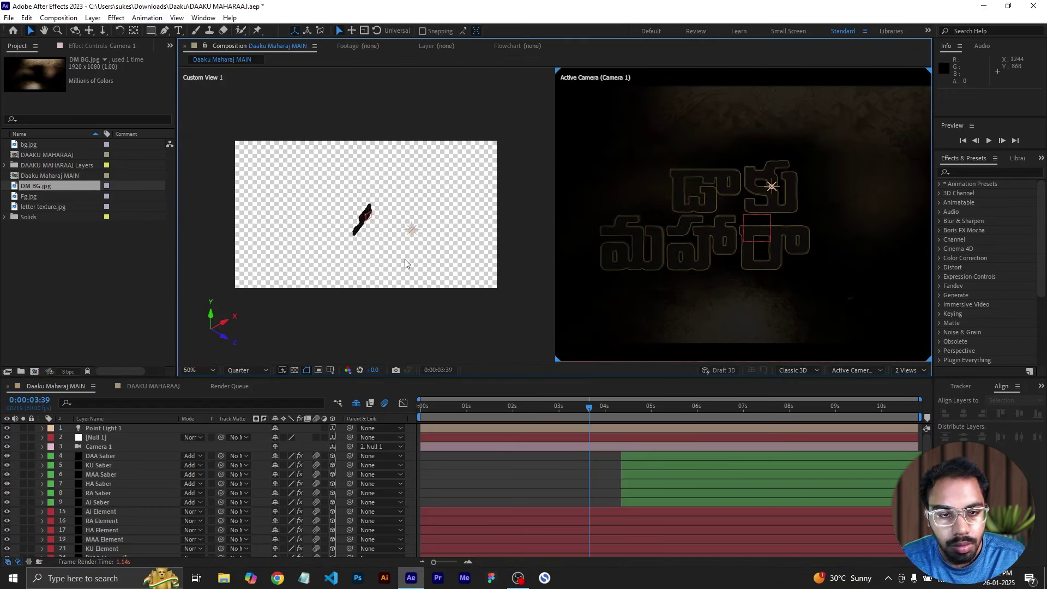
left_click(371, 229)
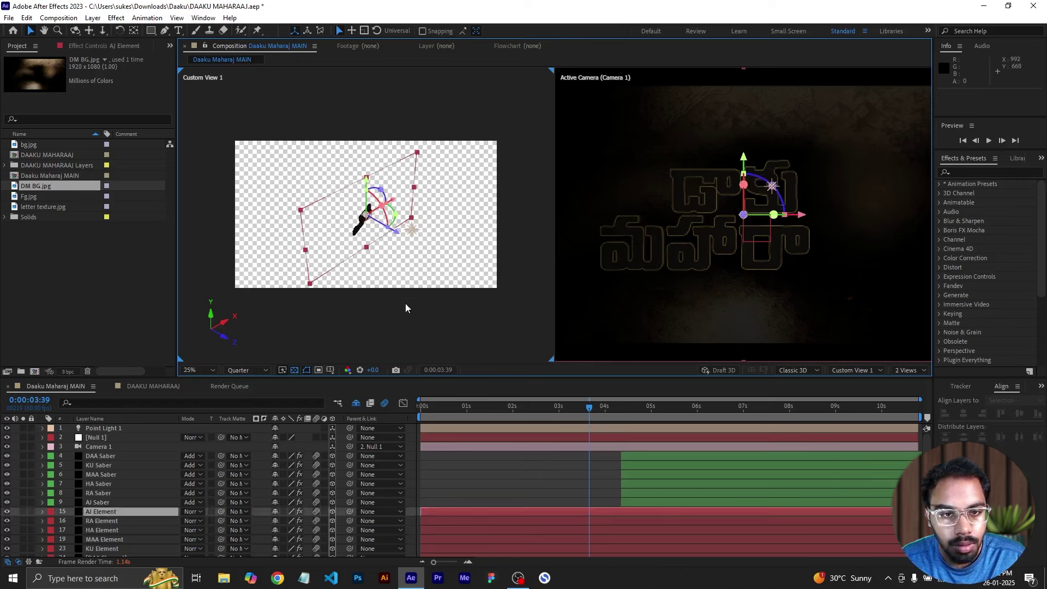
left_click(499, 486)
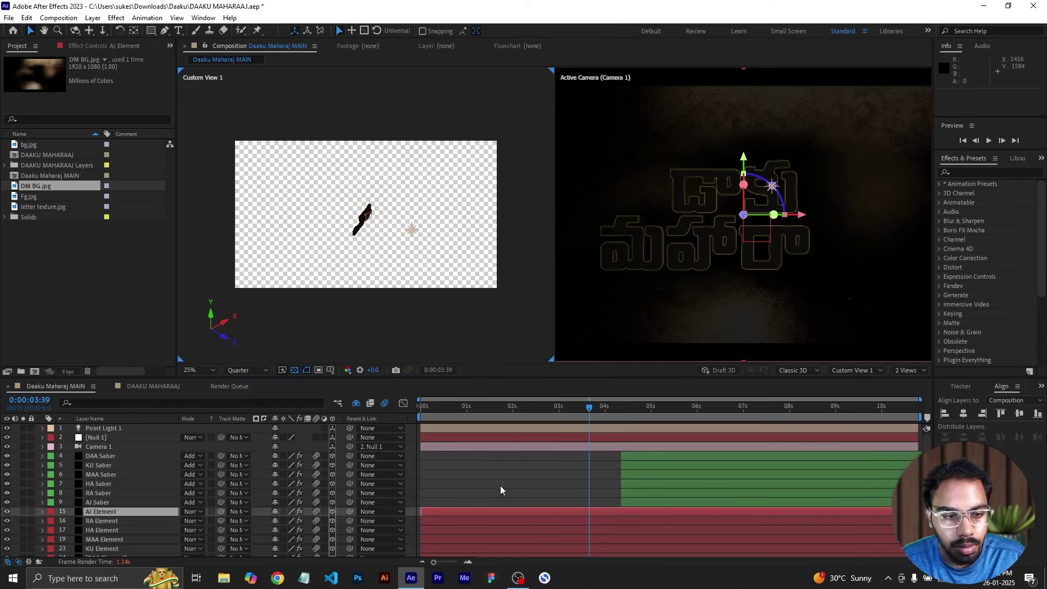
- Keyframe Null 1's Position, Orientation and X, Y and Z Rotation at 0:00:03:39, then collapse the layer
left_click(99, 438)
key("p")
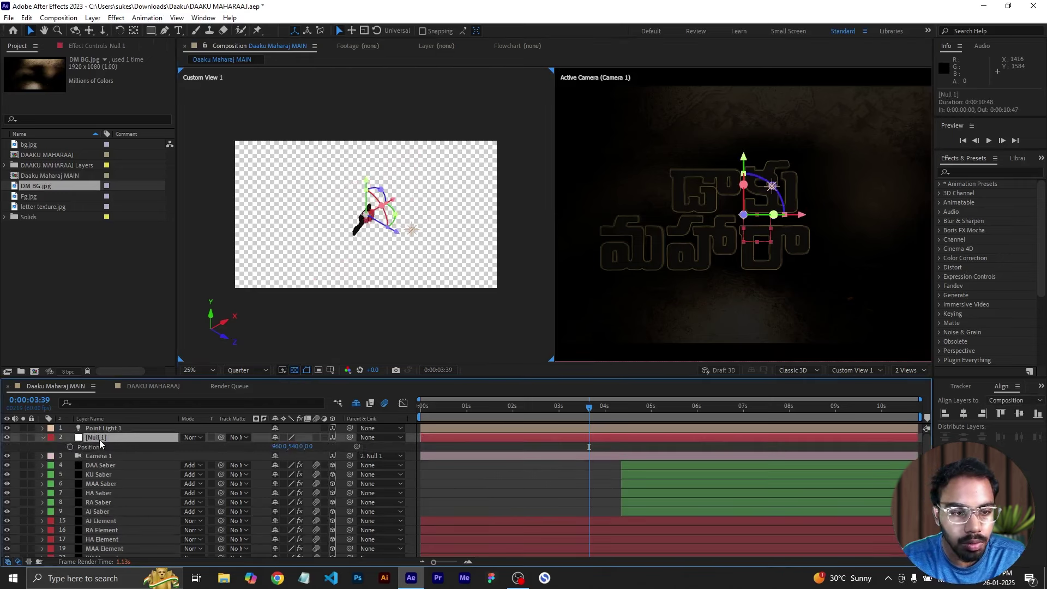
left_click(70, 447)
key("r")
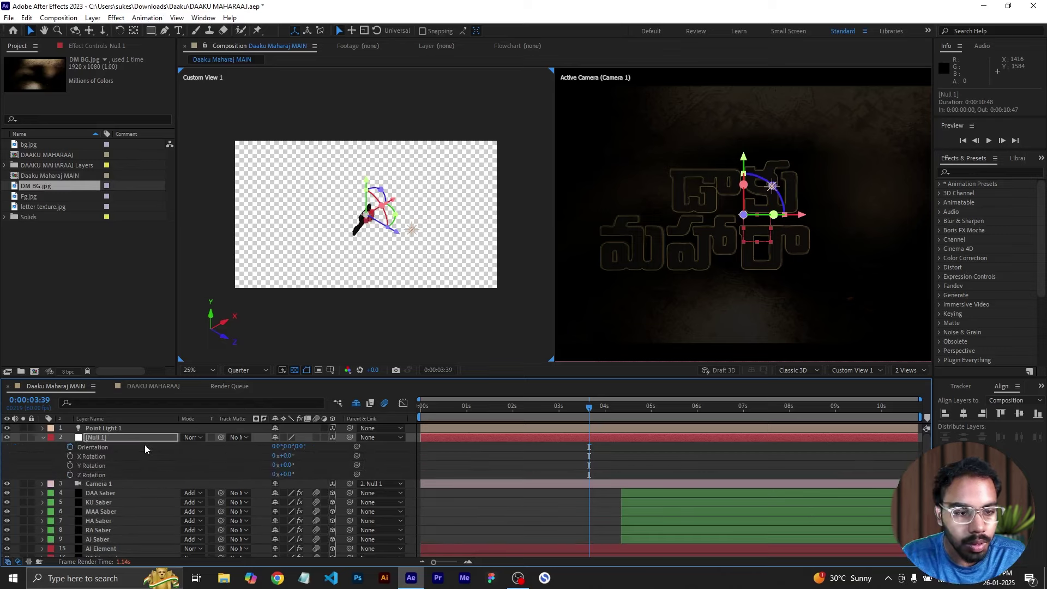
left_click(71, 447)
left_click(70, 456)
left_click(70, 465)
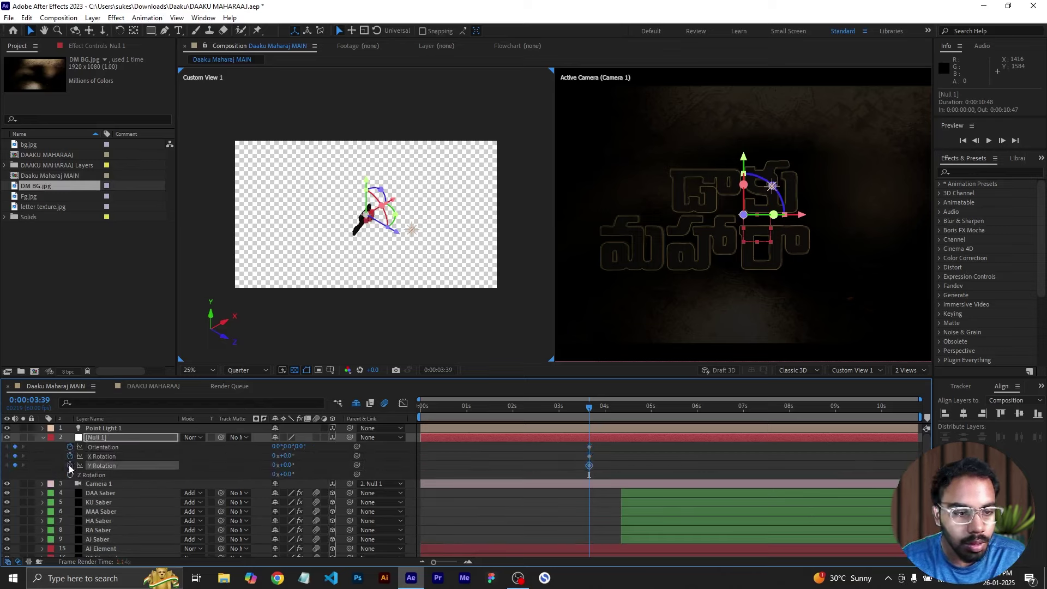
left_click(70, 474)
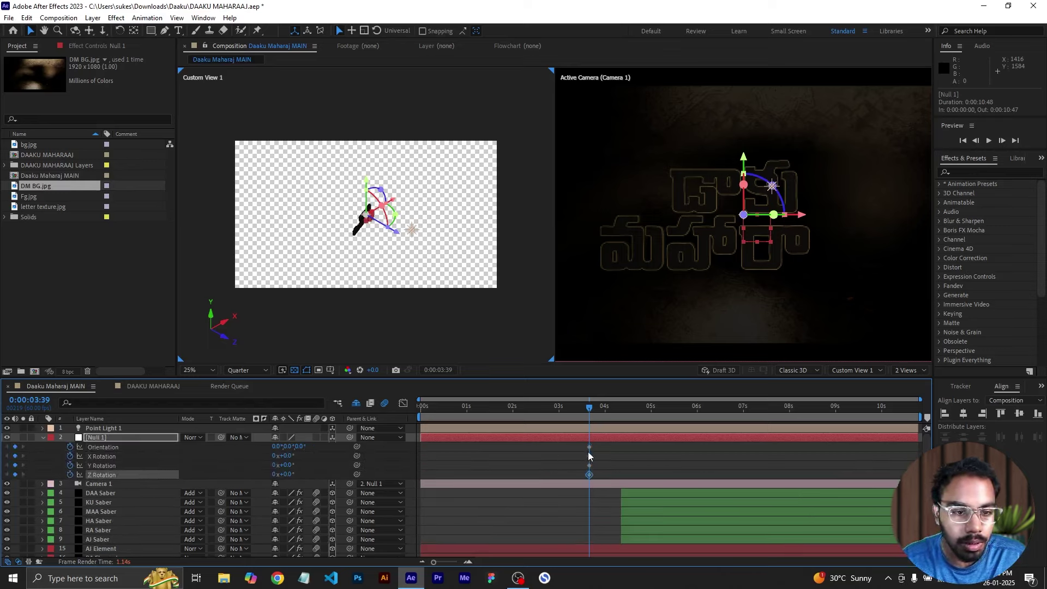
left_click(544, 450)
left_click(43, 437)
- Turn on Casts Shadows in Null 1's material options
left_click(43, 438)
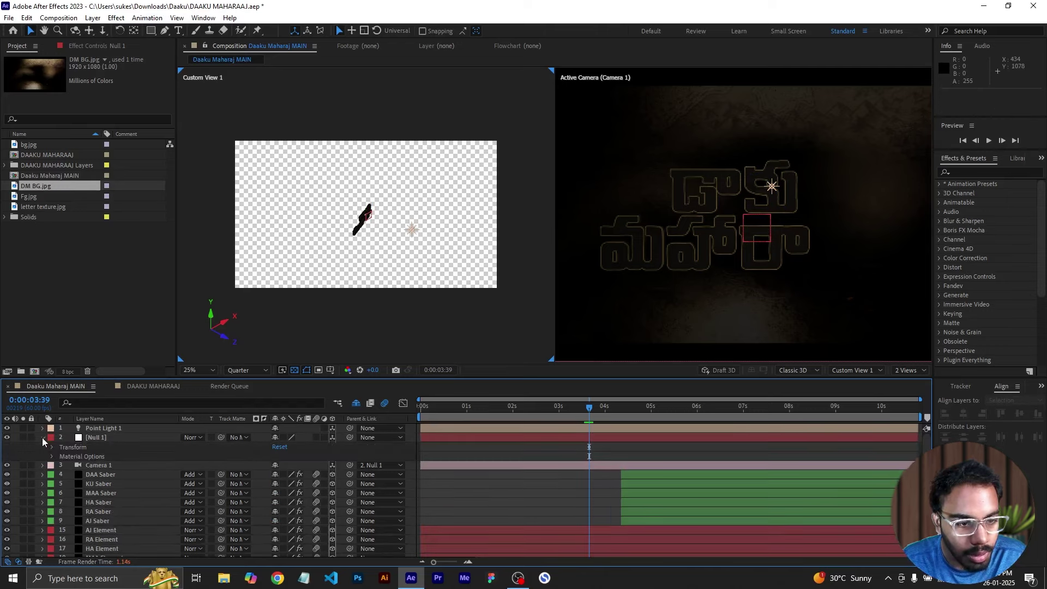
left_click(52, 457)
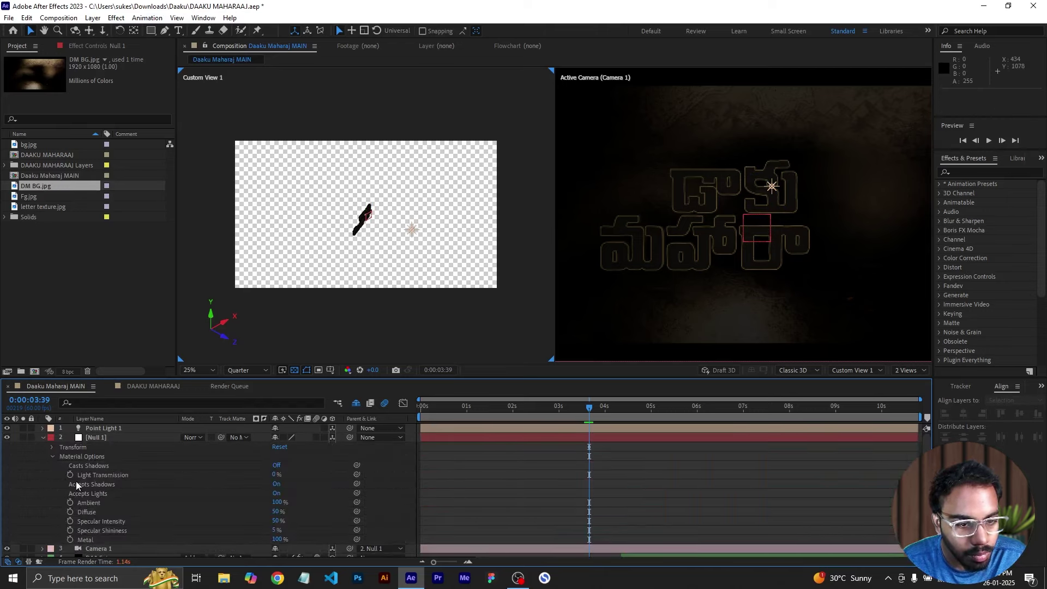
left_click(278, 466)
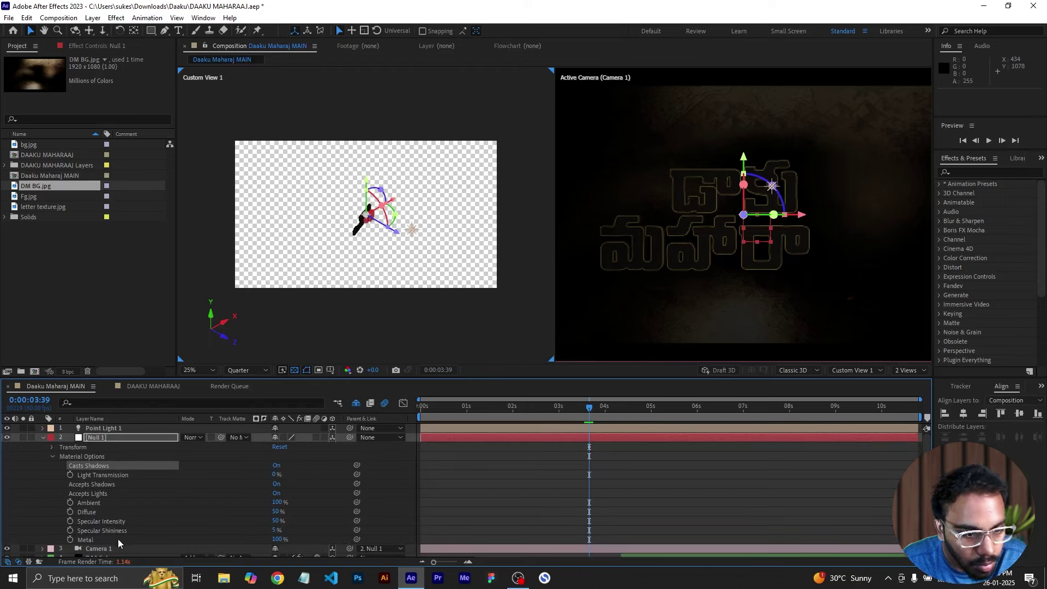
left_click(553, 469)
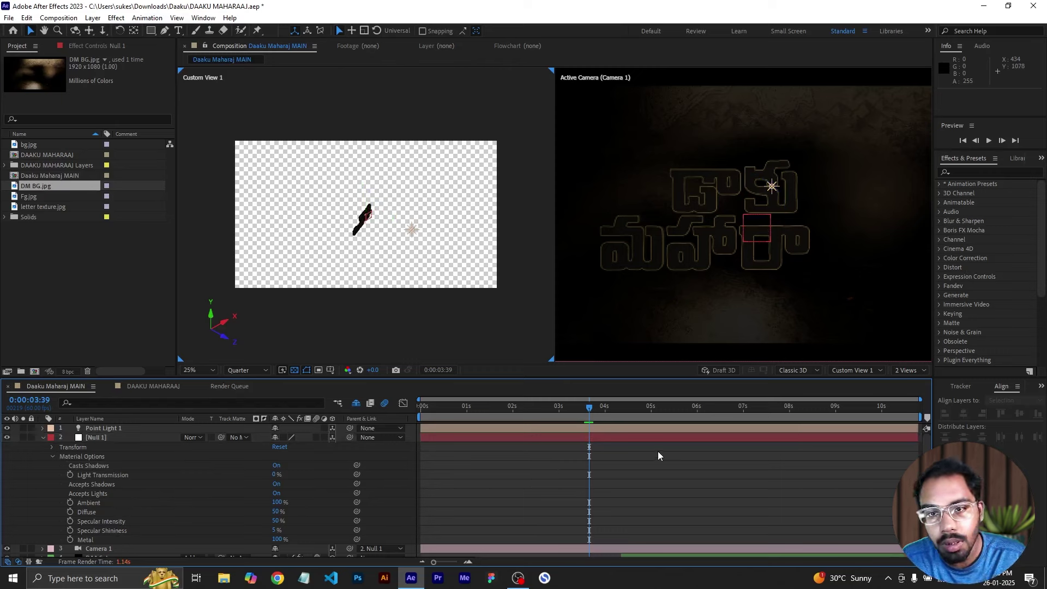
- Reveal Null 1's keyframed properties and move the playhead back to the MAA Element's first keyframe at 0:00:01:30
key("u")
left_click(116, 438)
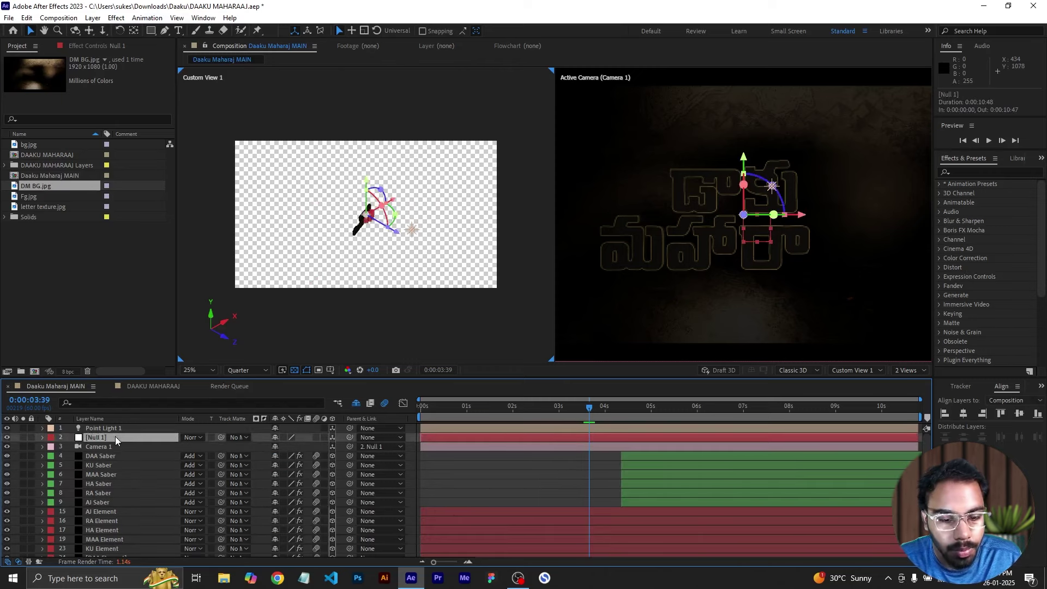
key("u")
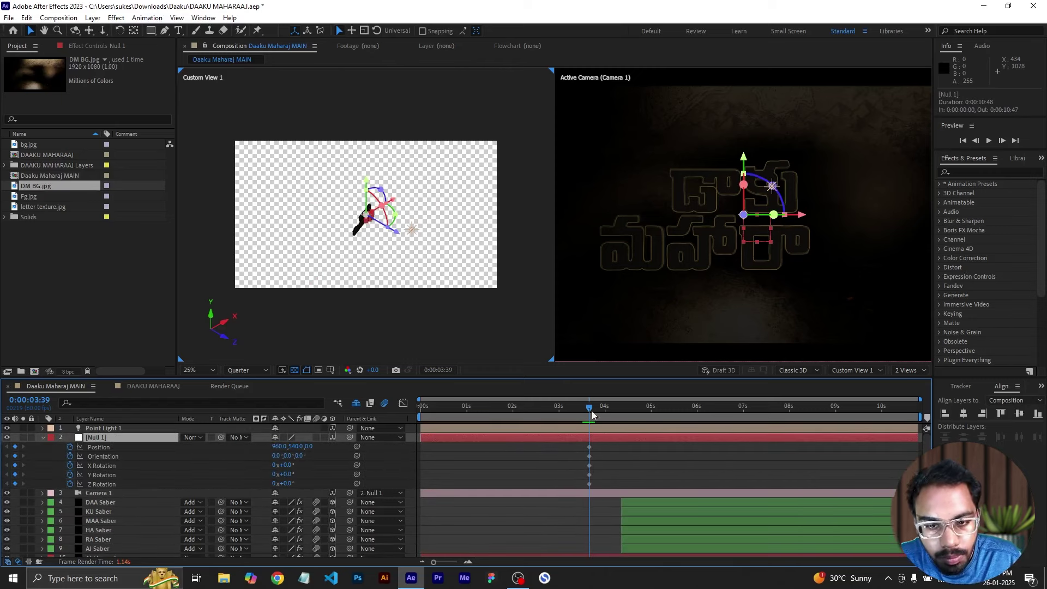
left_click_drag(581, 413, 513, 436)
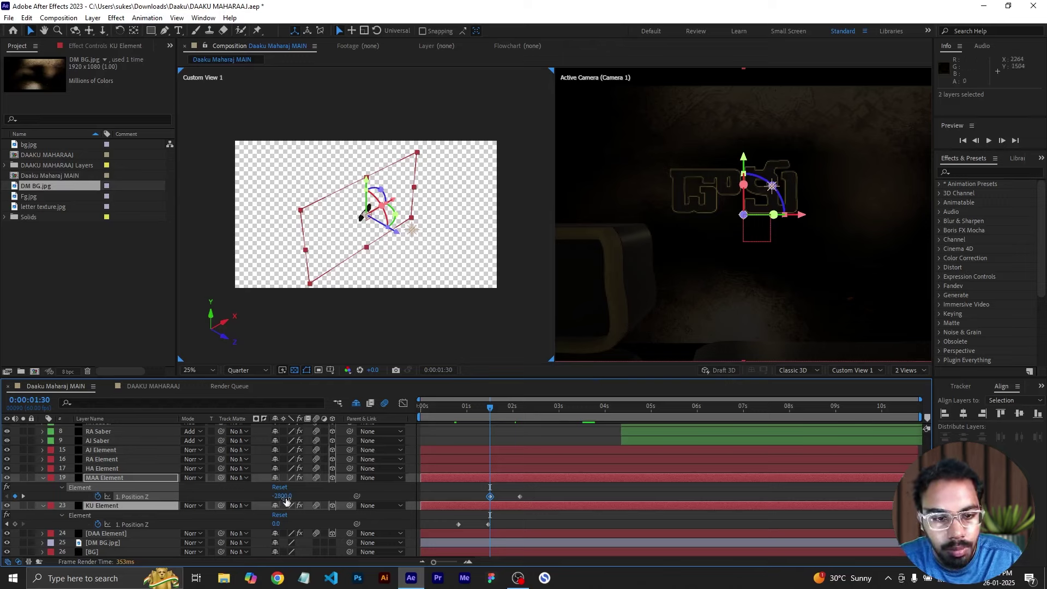
- Try a Position Z of -4490 on the MAA Element at 0:00:01:30
left_click_drag(294, 496, 212, 526)
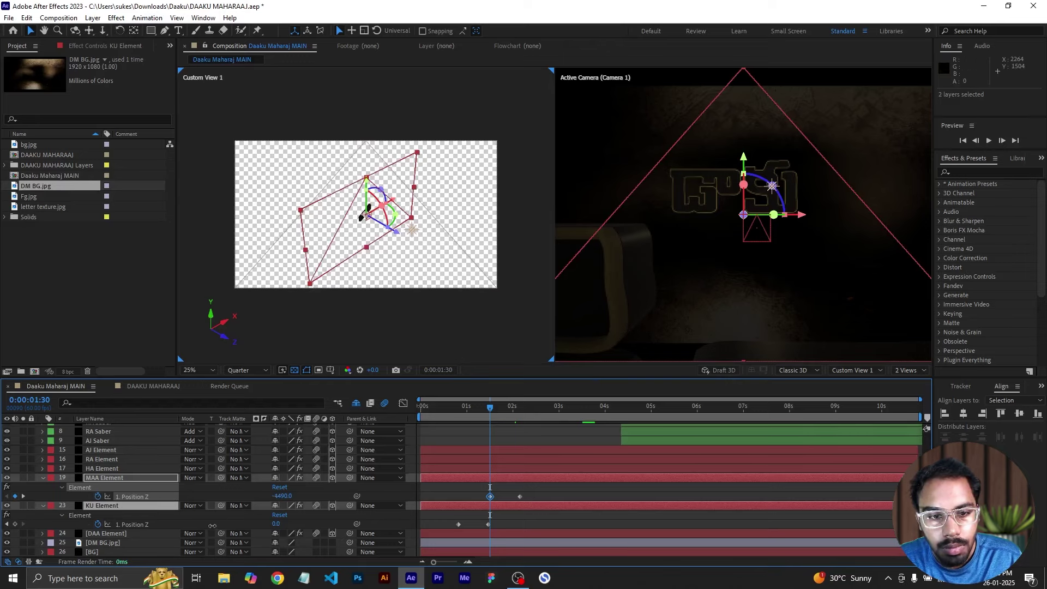
key("ctrl+z")
left_click(43, 478)
left_click(43, 505)
- Set the HA Element's first Position Z keyframe to -2800
left_click(119, 506)
key("u")
left_click(24, 524)
left_click(282, 524)
type("-2800")
key("Return")
- Go to 0:00:01:28 and set Null 1's Z position to 724, bringing the camera closer to the letters
left_click(522, 425)
key("j")
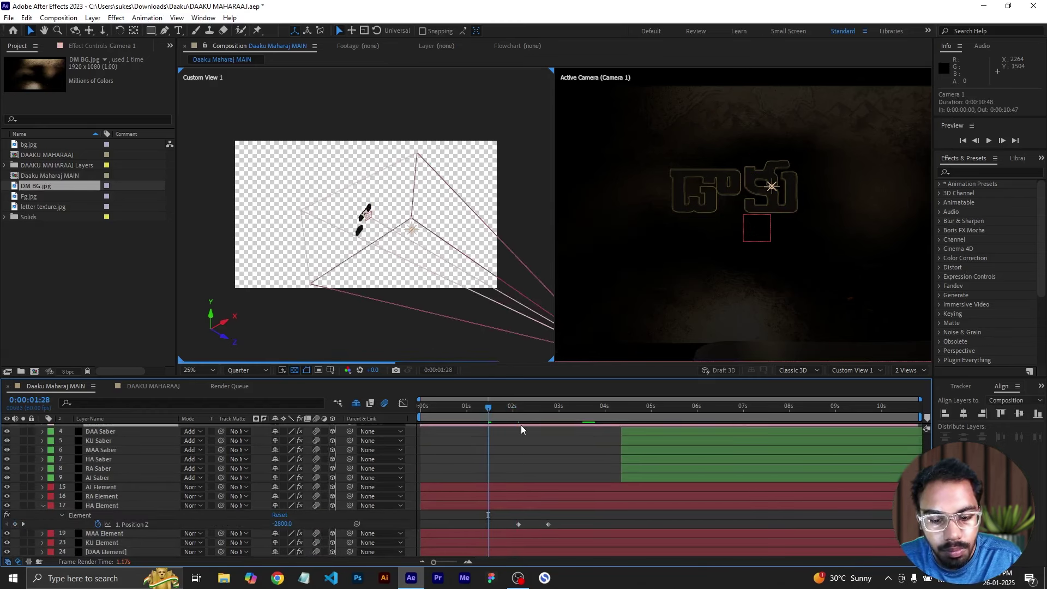
left_click(525, 508)
scroll(524, 508, "up", 3)
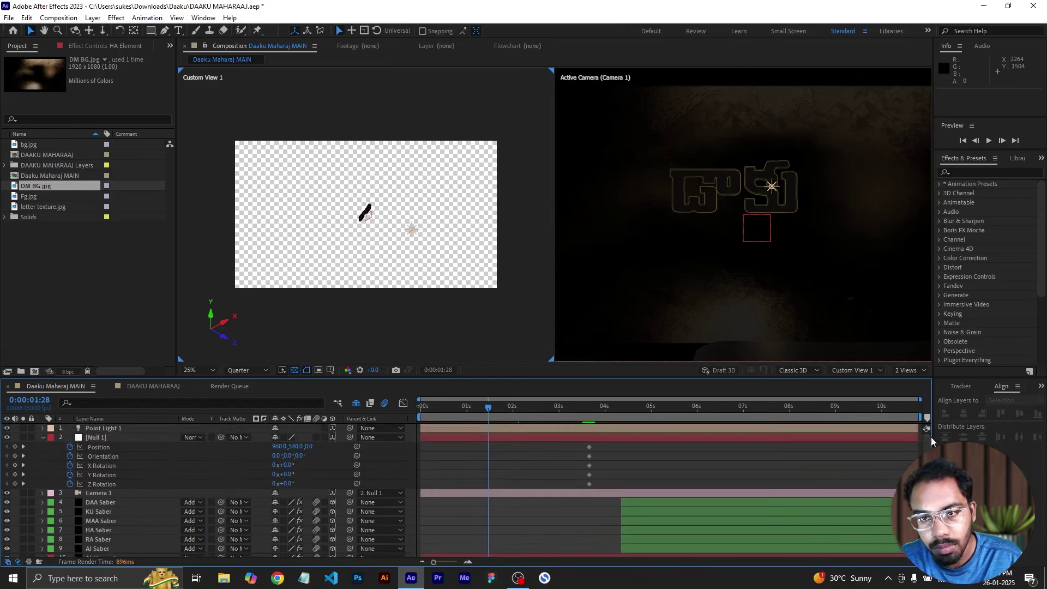
left_click(522, 436)
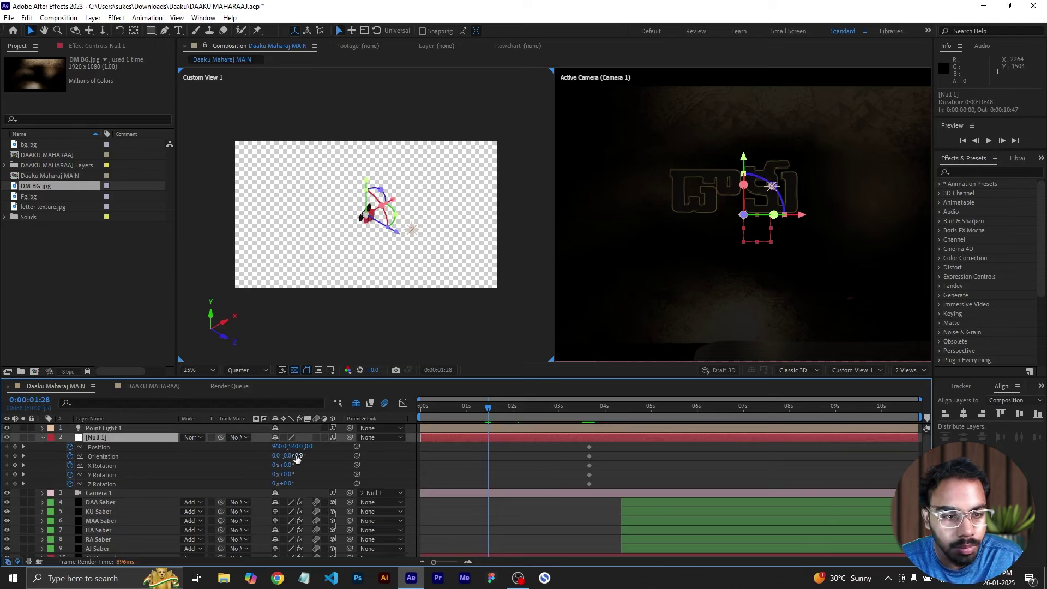
left_click_drag(308, 447, 404, 466)
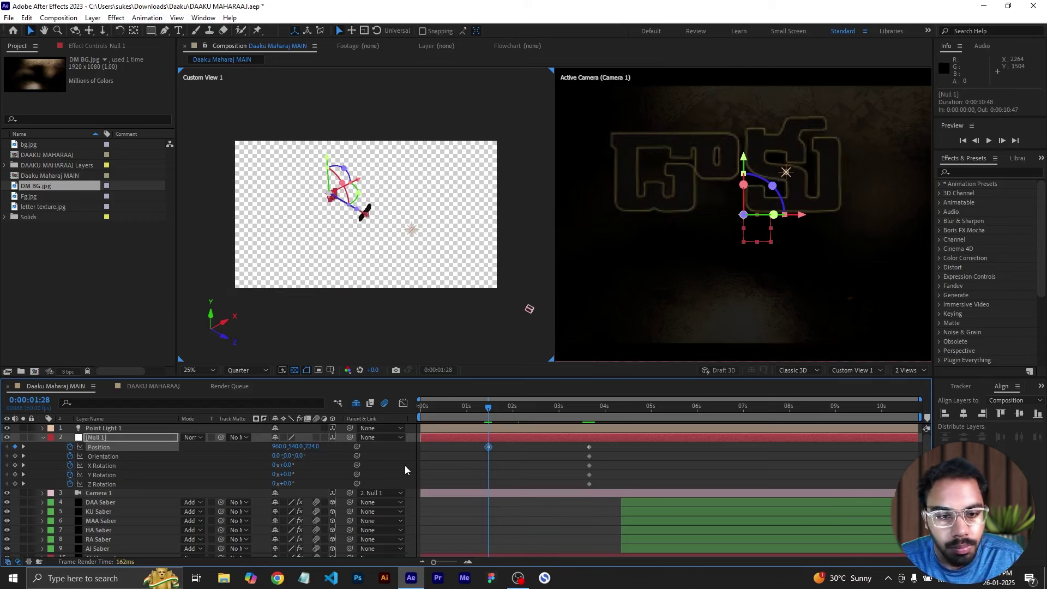
- Try 7° for Null 1's X Rotation at 0:00:01:28, undo it and set the rotation to 15° instead
left_click(289, 468)
type("7")
key("Return")
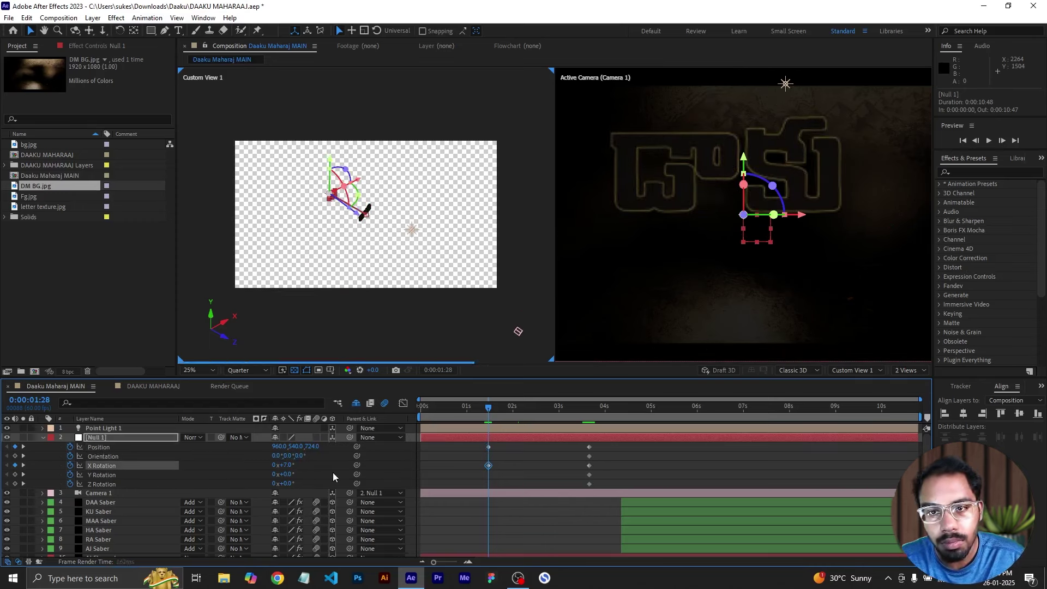
key("ctrl+z")
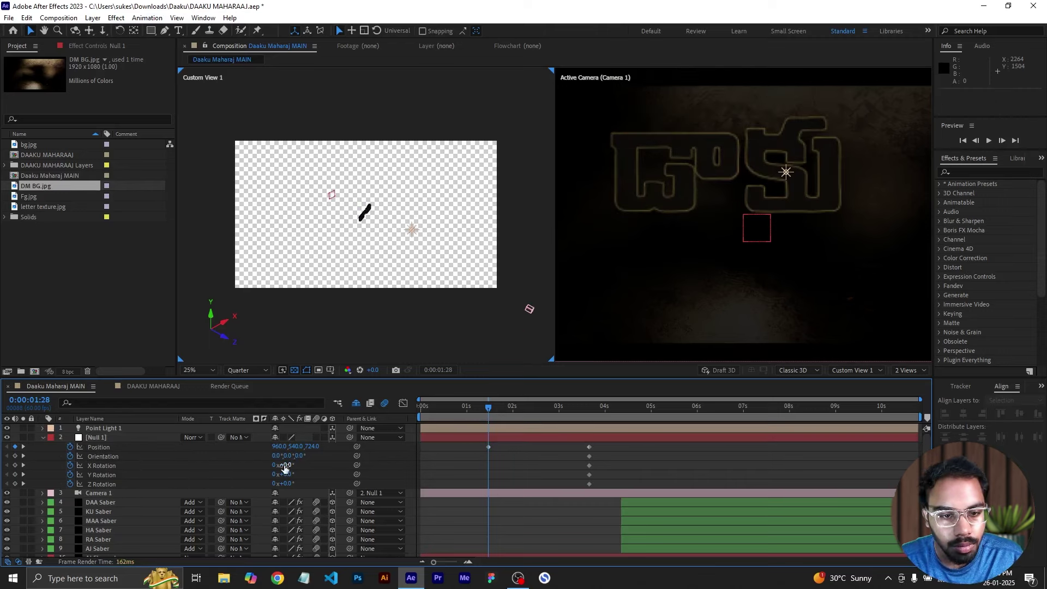
left_click(290, 465)
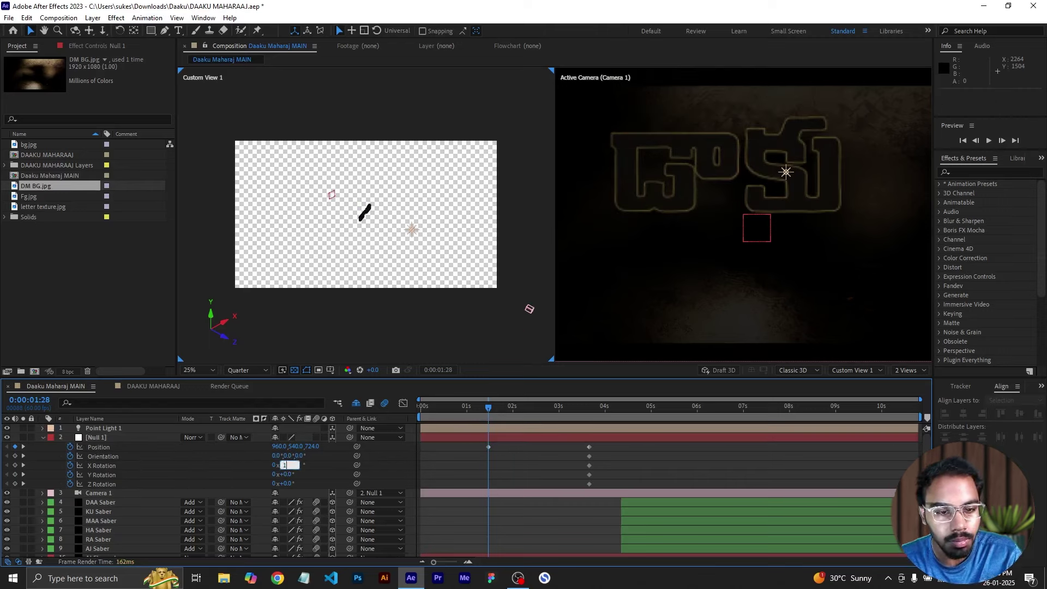
key("Return")
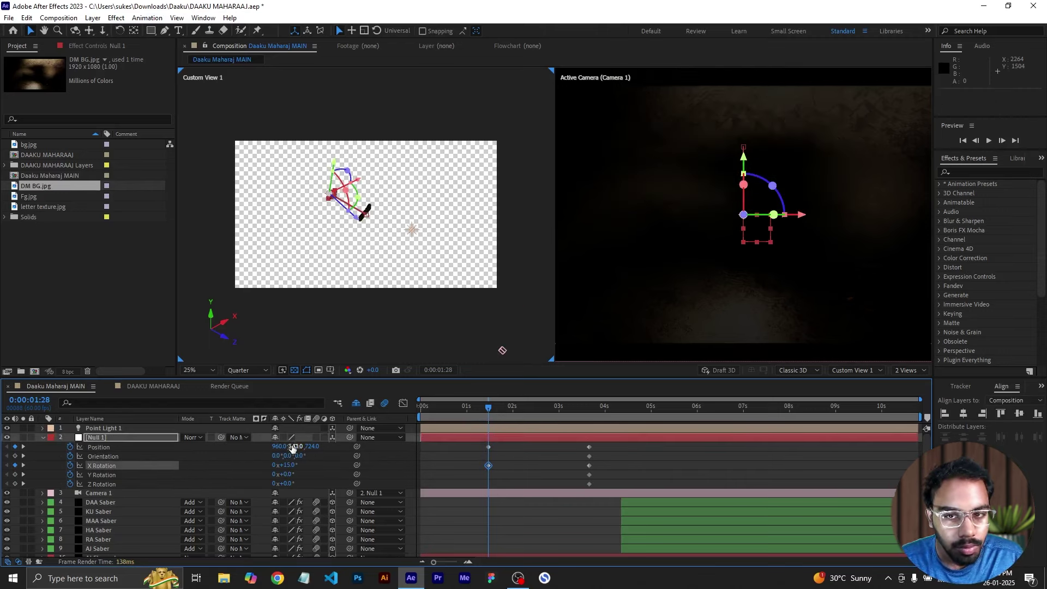
- Try Y positions of 100 and 240 for Null 1 at 0:00:01:28 and settle on 300 to frame the letters
type("100")
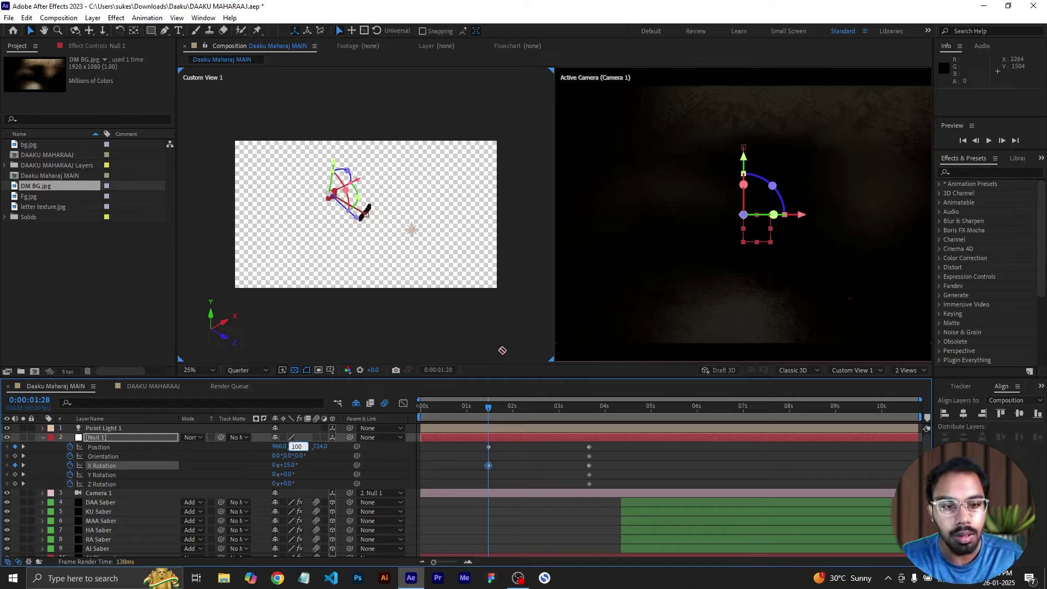
key("Return")
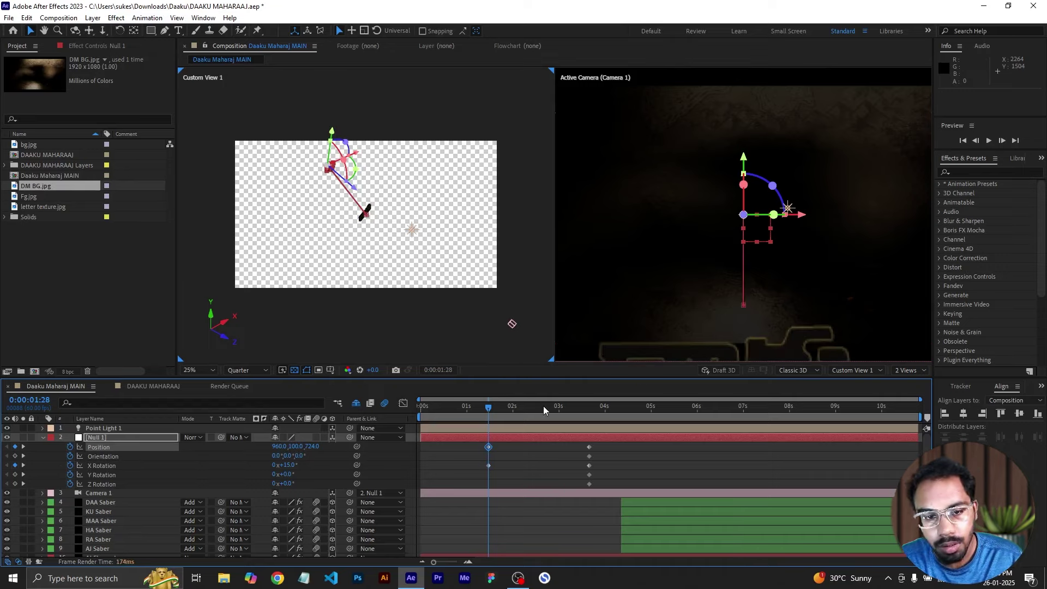
left_click_drag(297, 447, 306, 448)
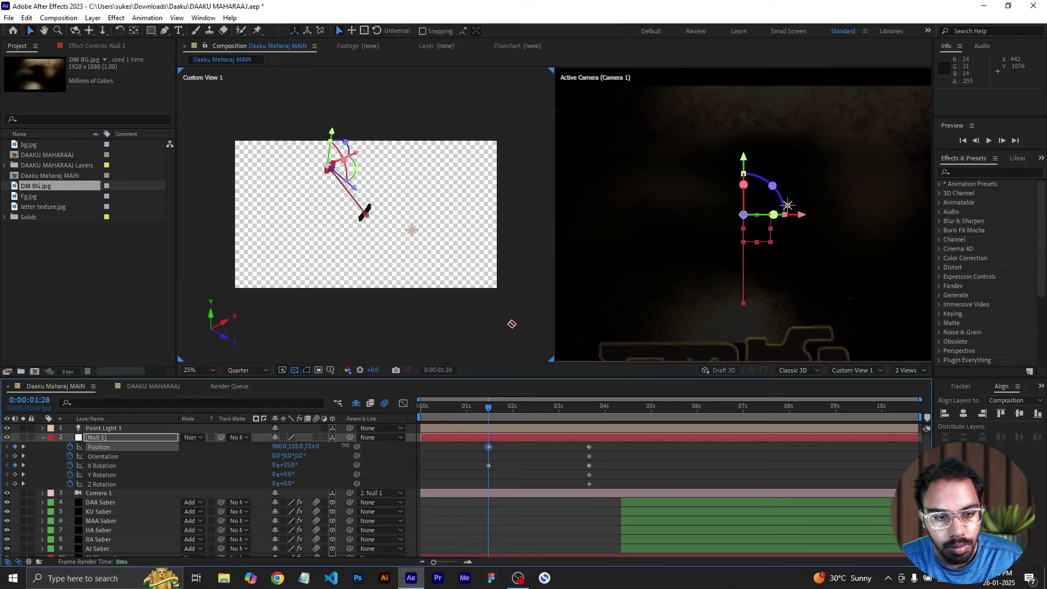
left_click(297, 447)
type("240")
key("Return")
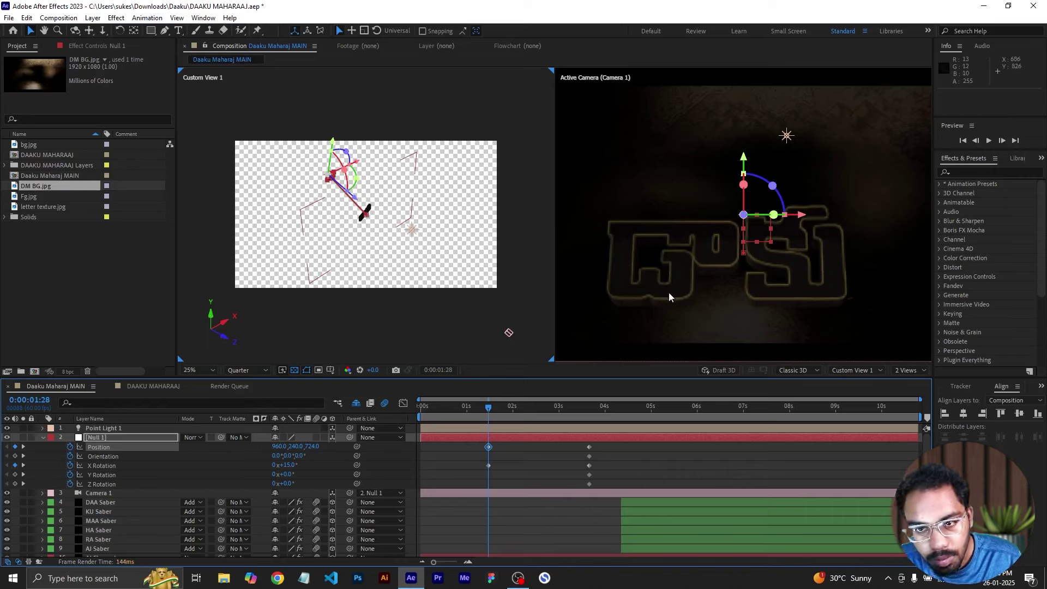
key("ctrl+z")
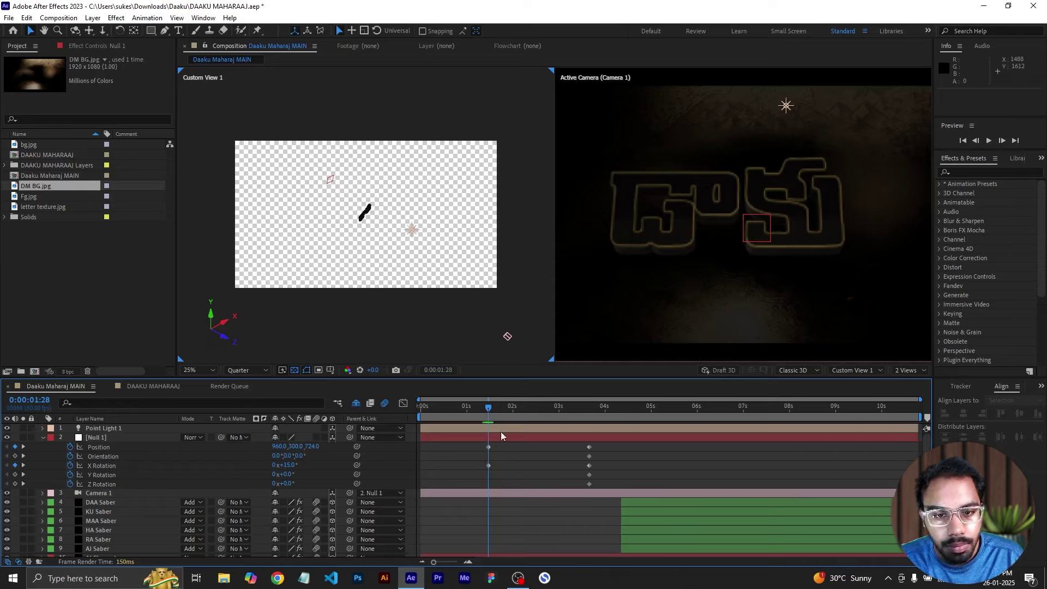
- Go to 0:00:02:01 and fit the Active Camera view to its viewer
left_click_drag(491, 409, 510, 415)
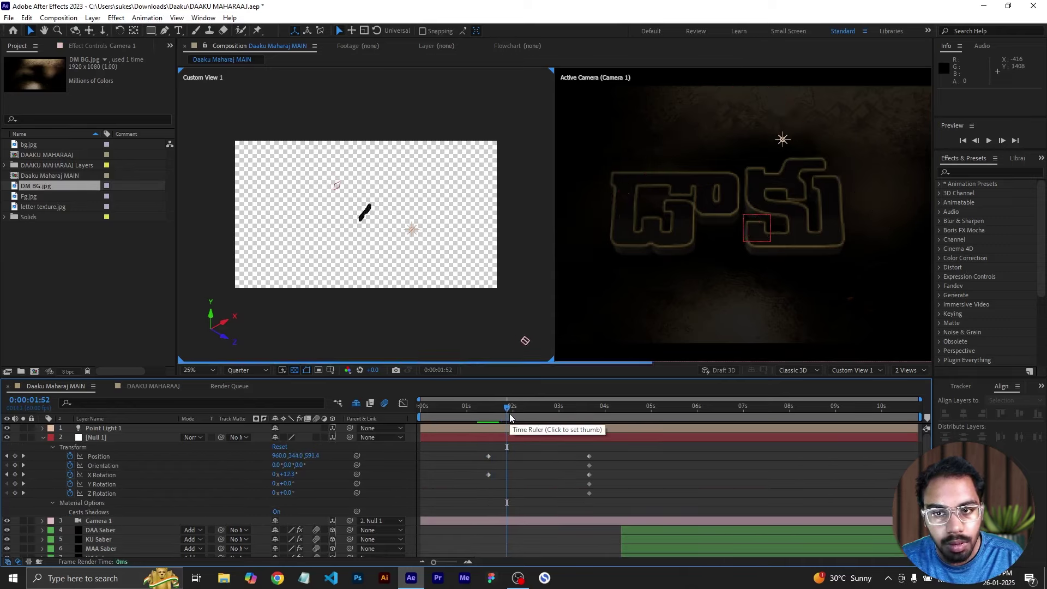
left_click(513, 414)
left_click(643, 306)
left_click(198, 371)
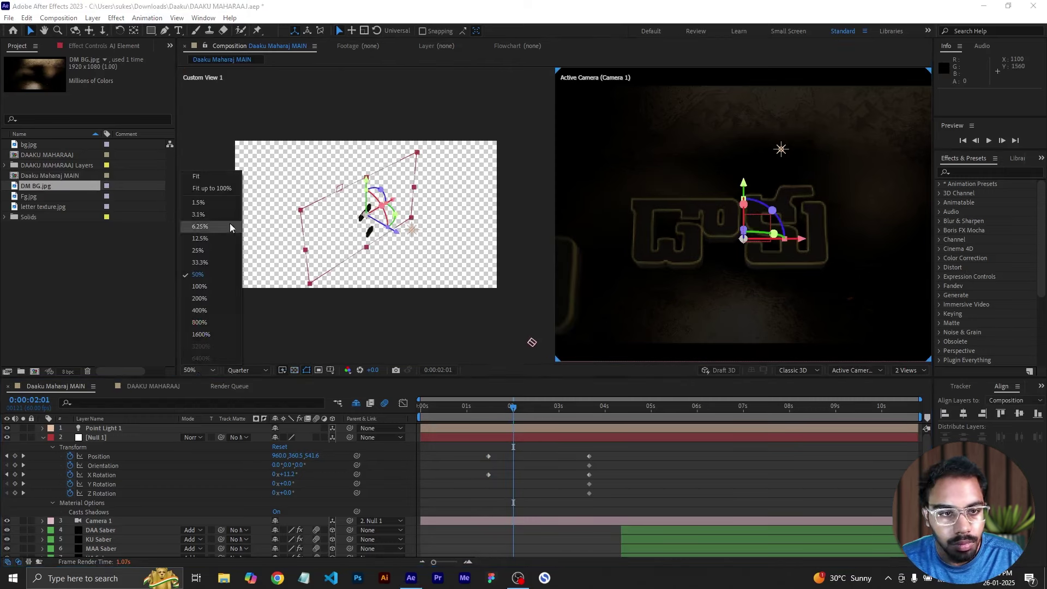
left_click(197, 175)
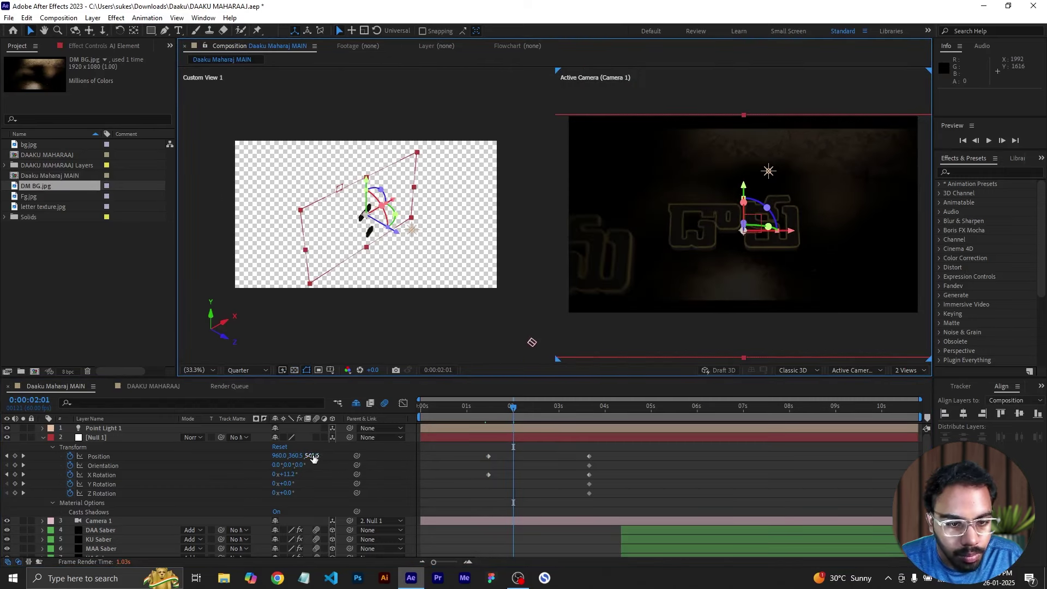
- Move Null 1 at 0:00:02:01 to X 733 and Z 1045.6 after trying and undoing other position values
left_click_drag(313, 456, 348, 458)
key("ctrl+z")
left_click_drag(279, 456, 442, 468)
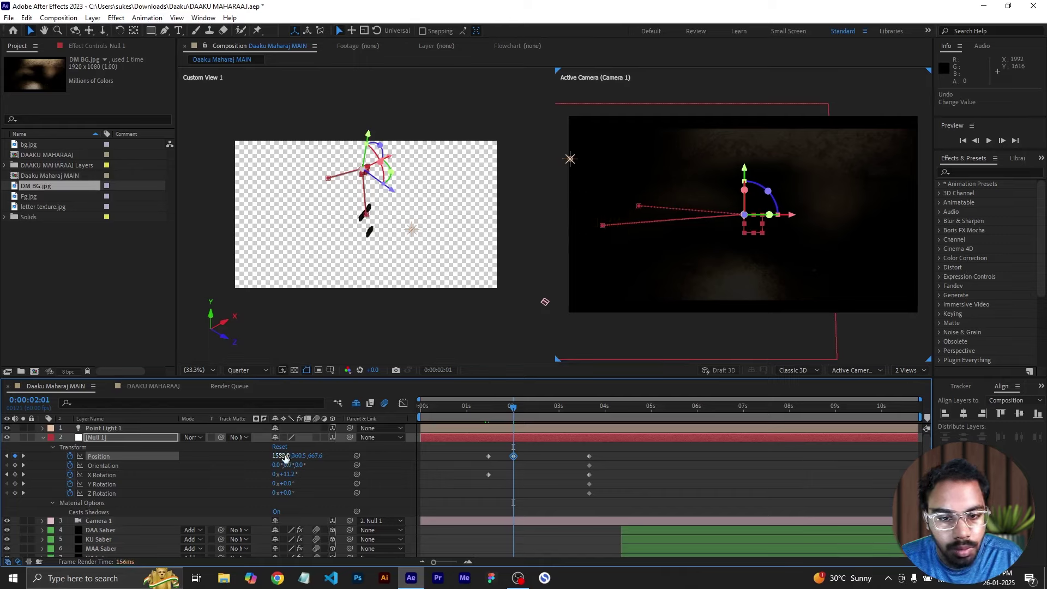
key("ctrl+z")
left_click_drag(279, 457, 152, 465)
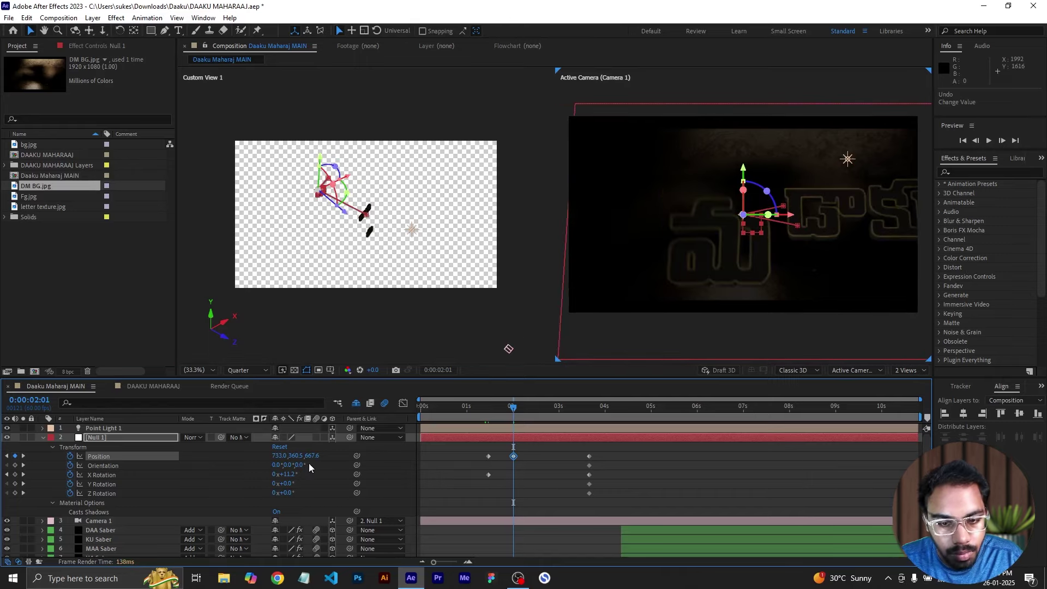
left_click(433, 476)
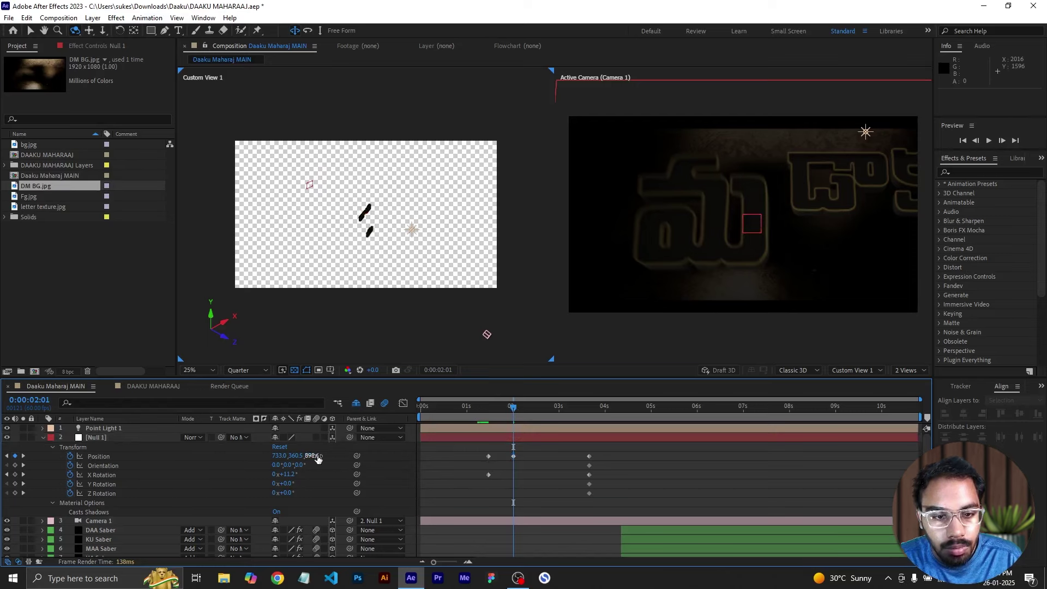
left_click_drag(312, 457, 390, 454)
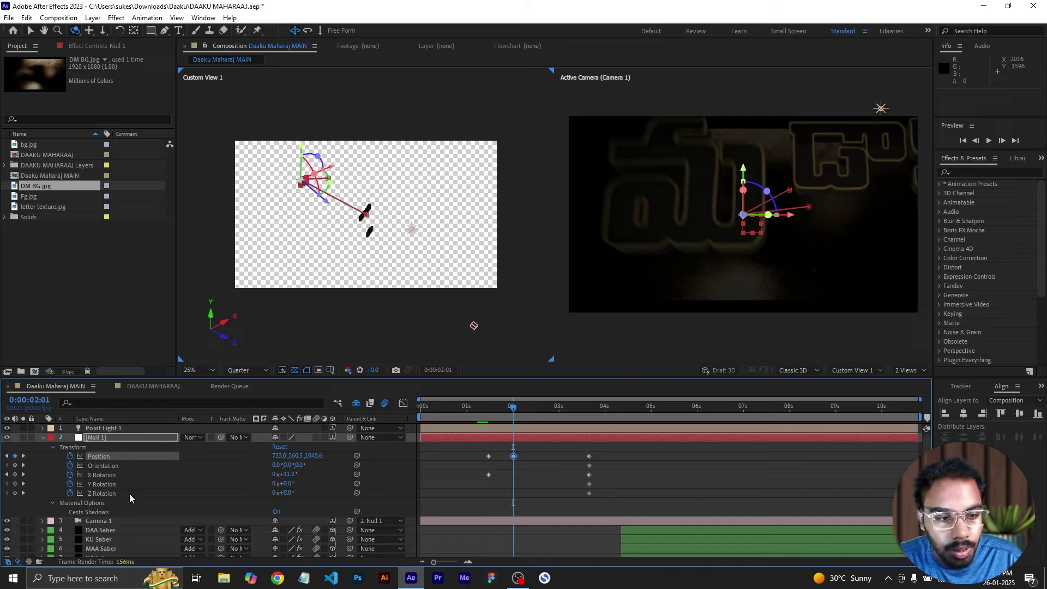
- Add a Y Rotation keyframe for Null 1 at 0:00:01:28 and set the rotation to -15° at 0:00:02:01
left_click(15, 485)
left_click_drag(513, 485, 489, 490)
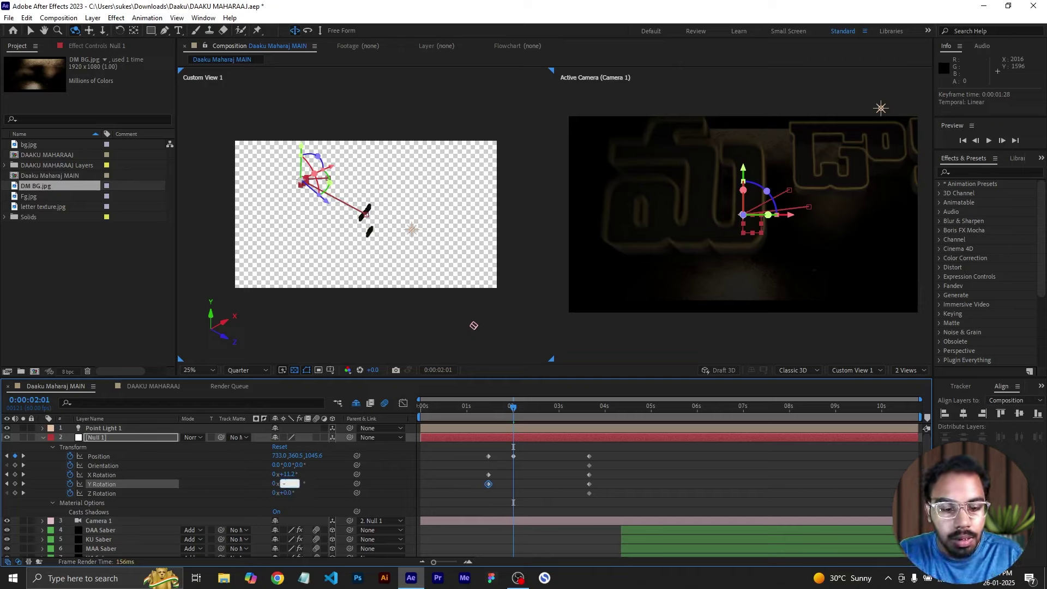
key("Return")
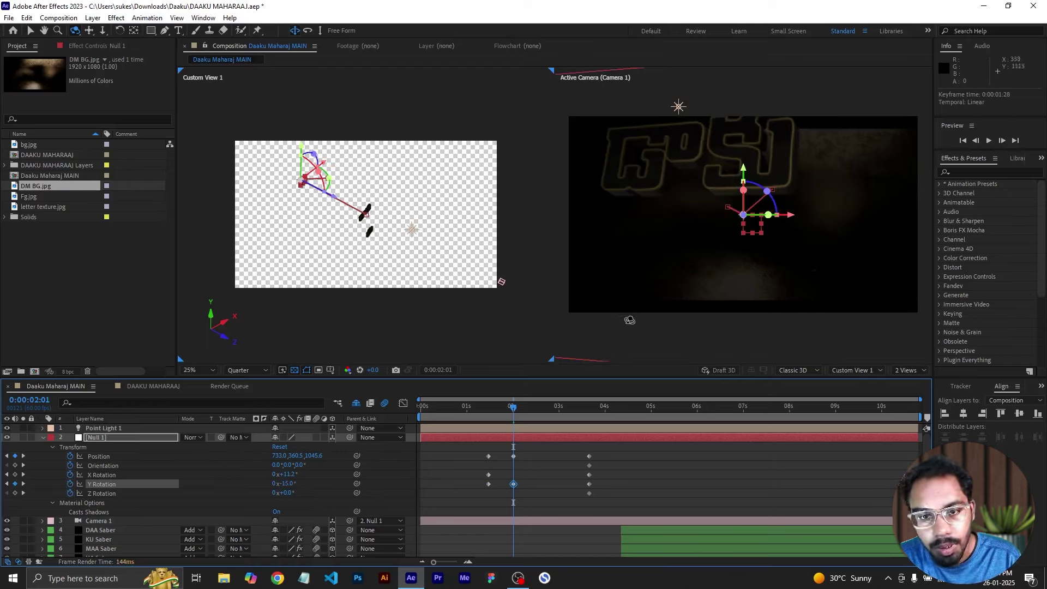
- Adjust Null 1's position at 0:00:02:01 to Y 314.5 and Z 1035.6
key("v")
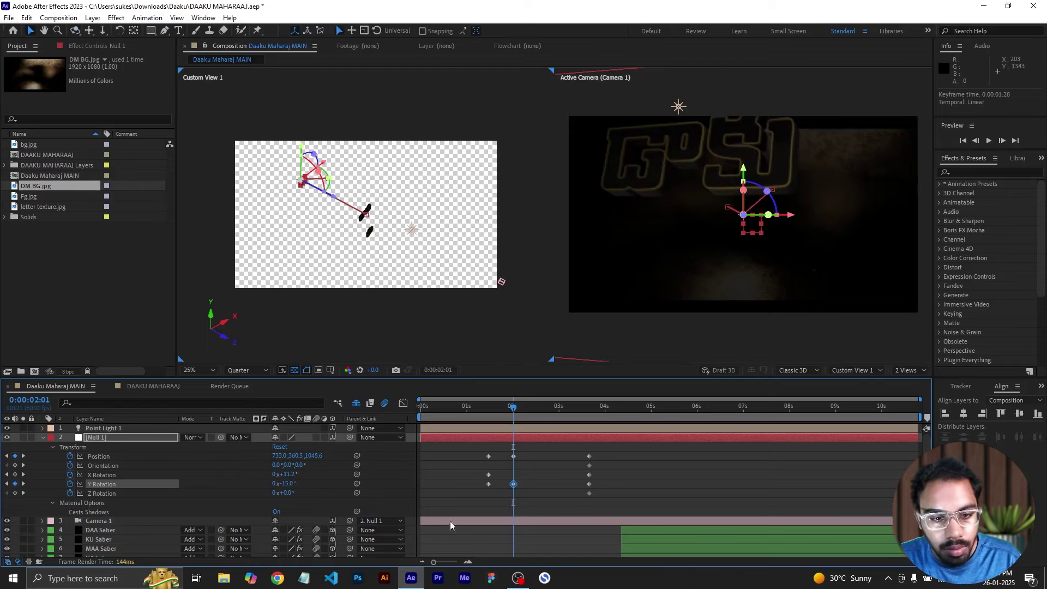
left_click_drag(310, 456, 304, 456)
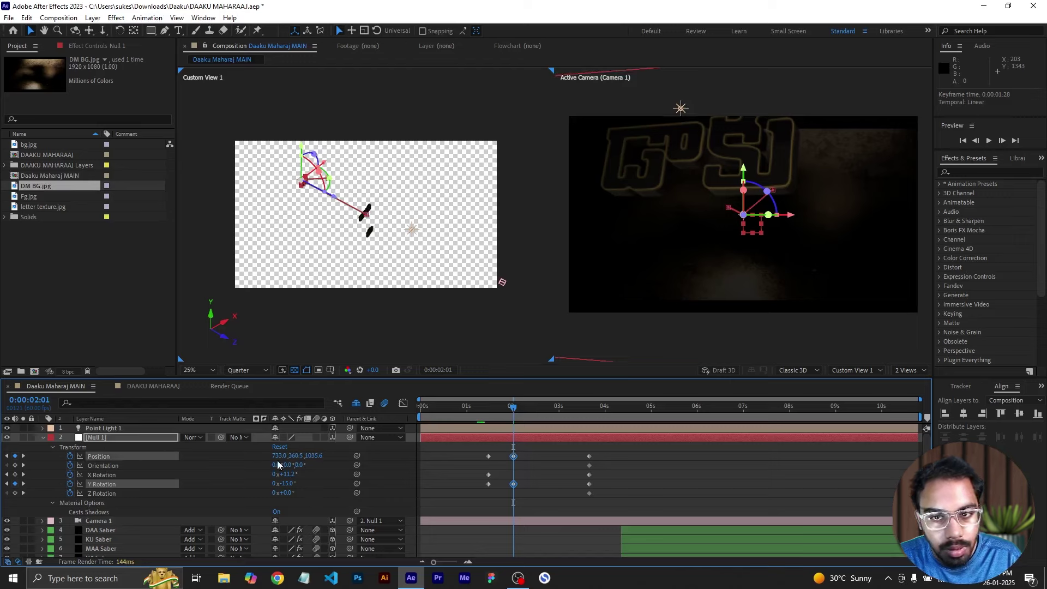
left_click_drag(291, 455, 266, 459)
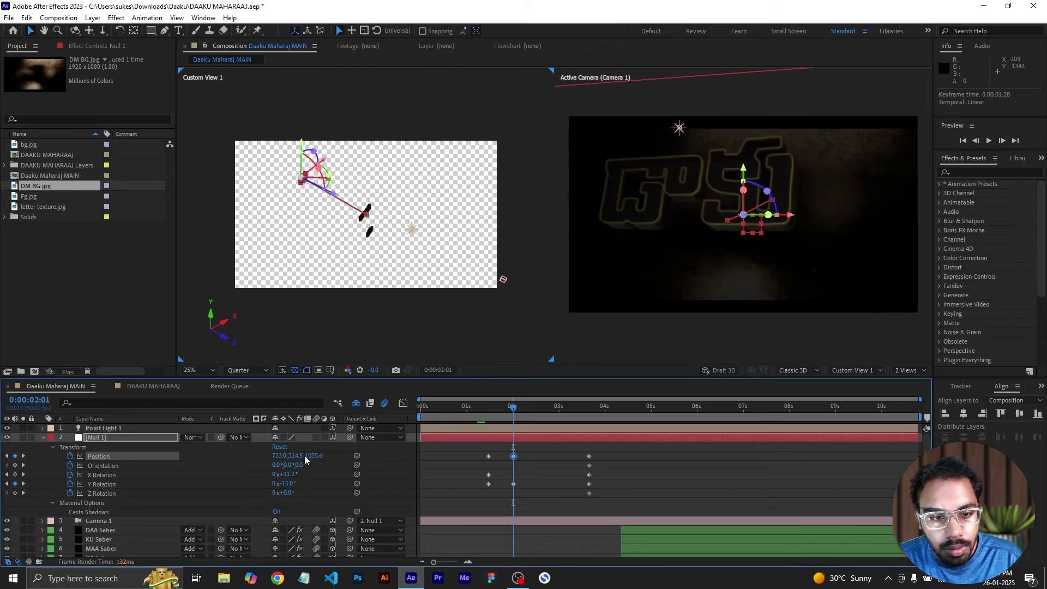
- Try lowering Null 1 to Y 520.5 at 0:00:02:01 and undo the position changes
left_click_drag(295, 456, 408, 454)
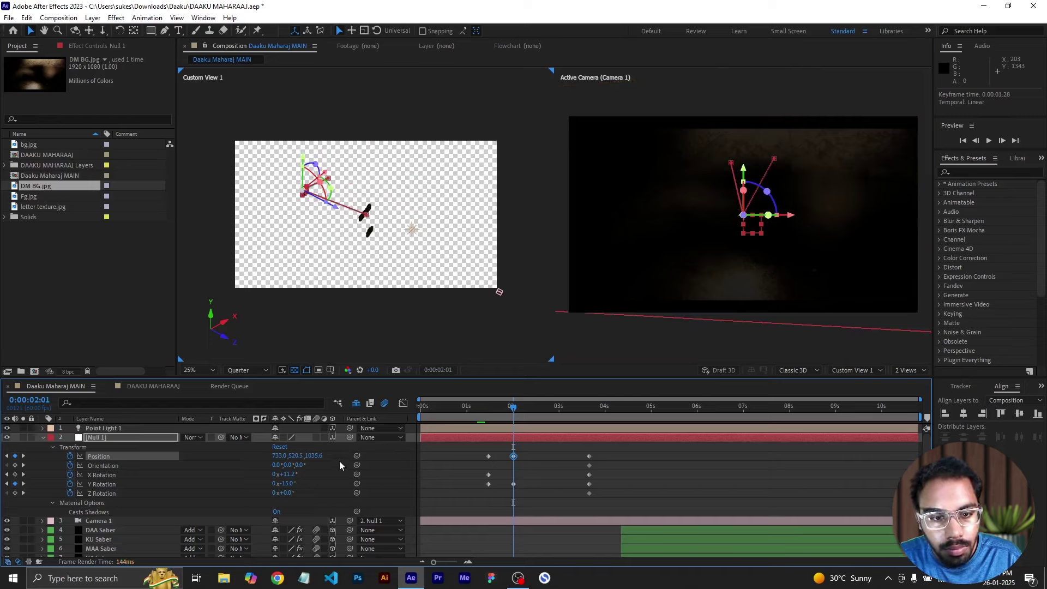
left_click_drag(310, 459, 294, 463)
key("ctrl+z")
key("ctrl+z")
left_click(536, 459)
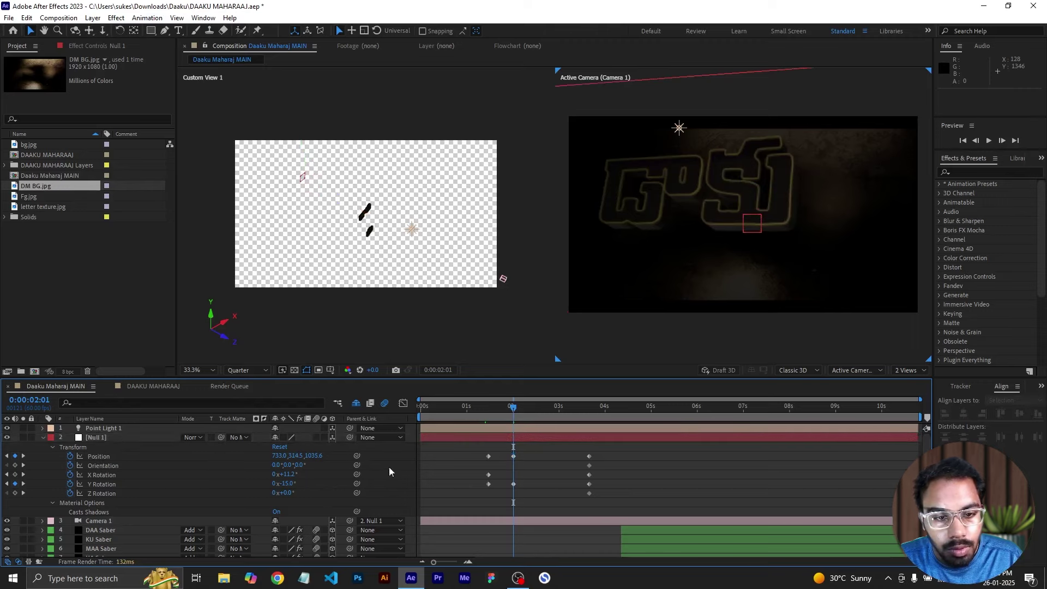
- Set Null 1's position at 0:00:02:01 to Y 400 and Z 814.6
left_click_drag(313, 457, 183, 445)
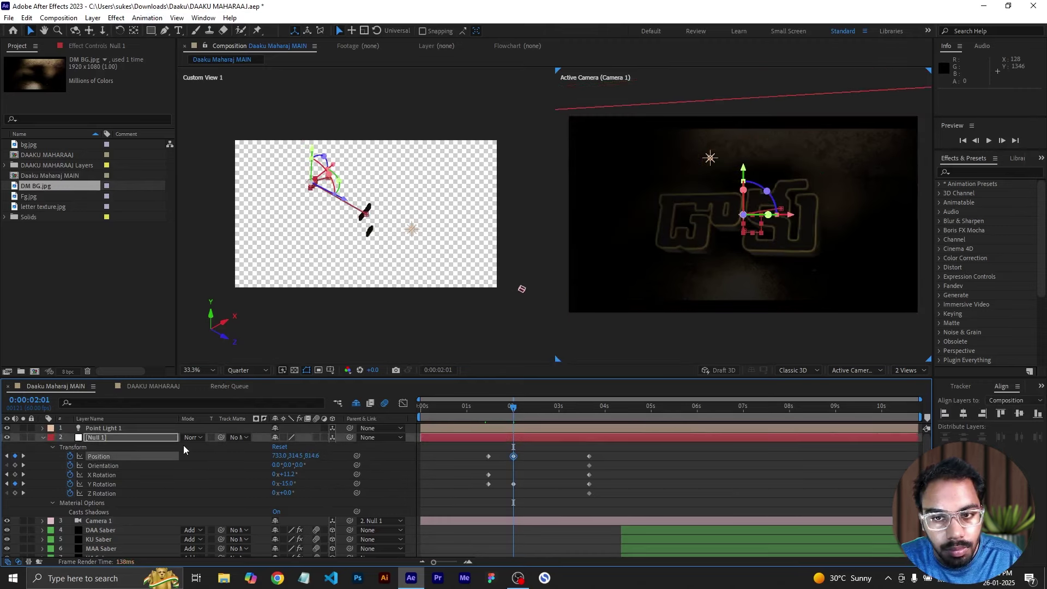
left_click_drag(295, 458, 293, 458)
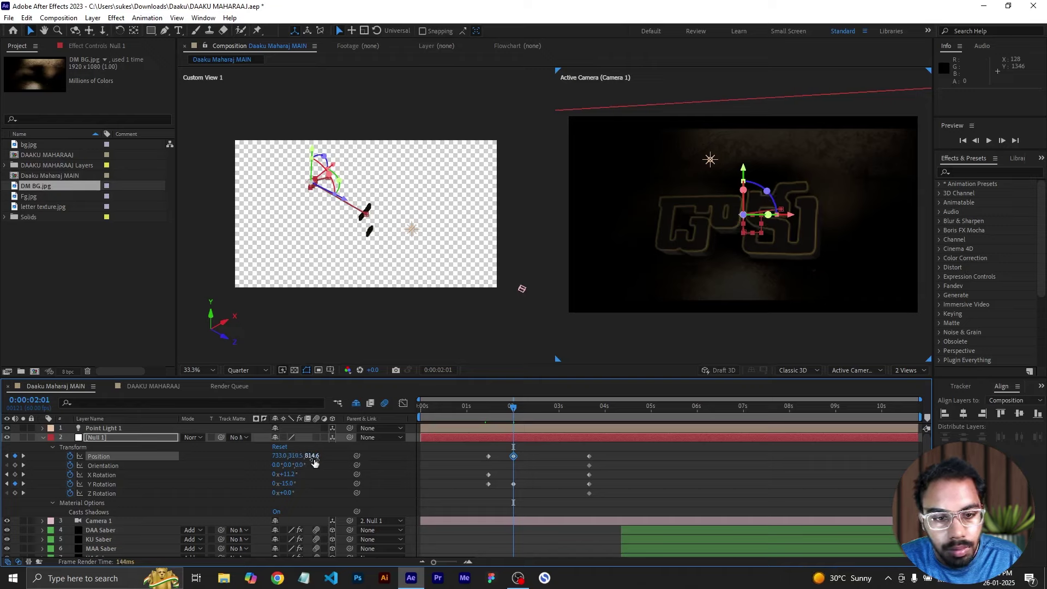
type("400")
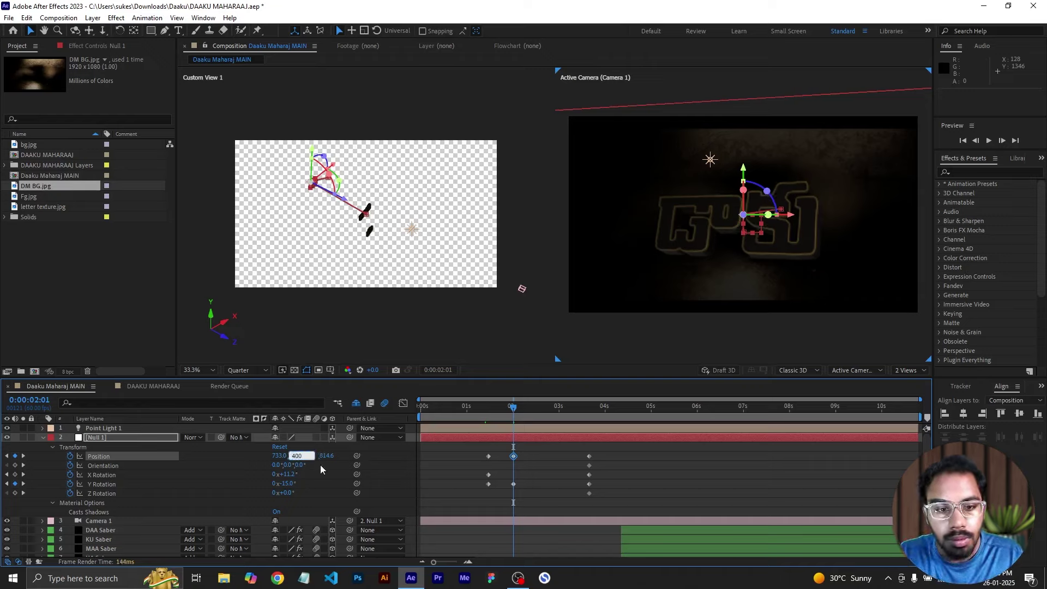
key("Return")
- Reveal the MAA Element's keyframes as a timing reference and move Null 1's 0:00:02:01 Position and Y Rotation keyframes to 0:00:02:13
scroll(515, 489, "down", 3)
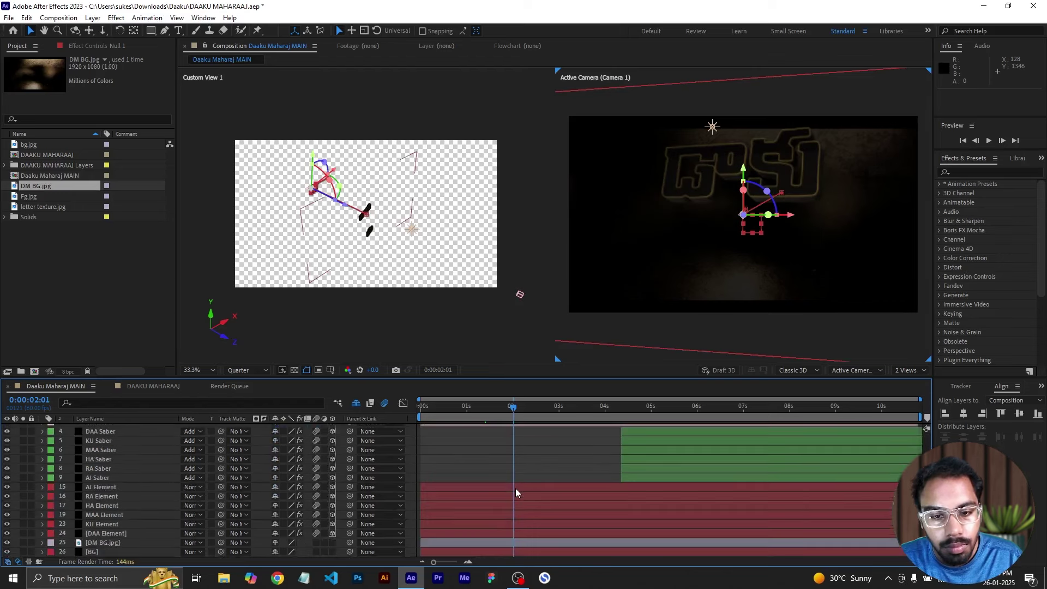
left_click(106, 515)
key("u")
left_click_drag(517, 417, 520, 413)
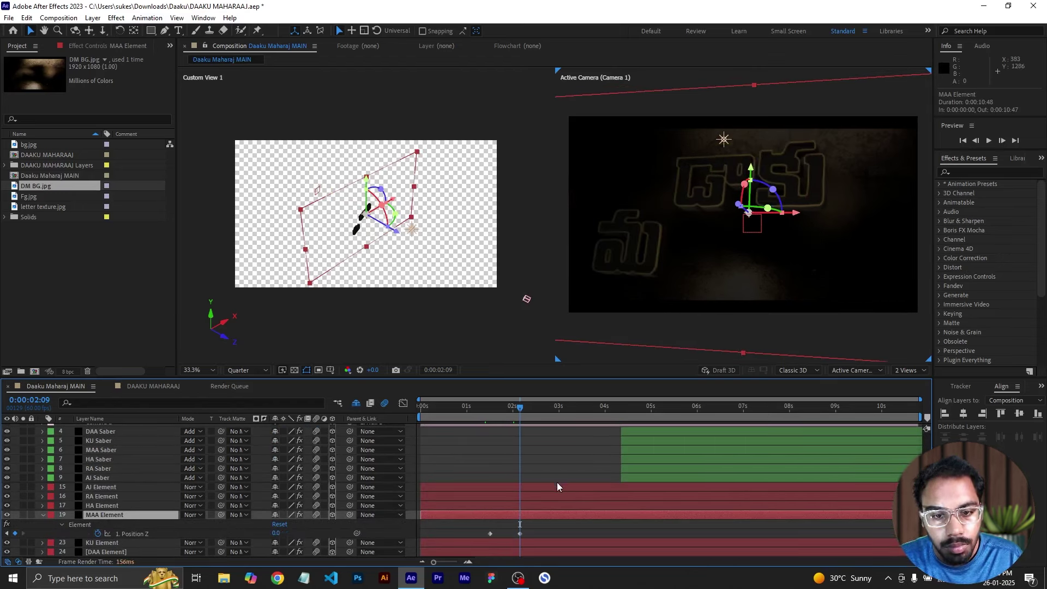
scroll(515, 489, "up", 3)
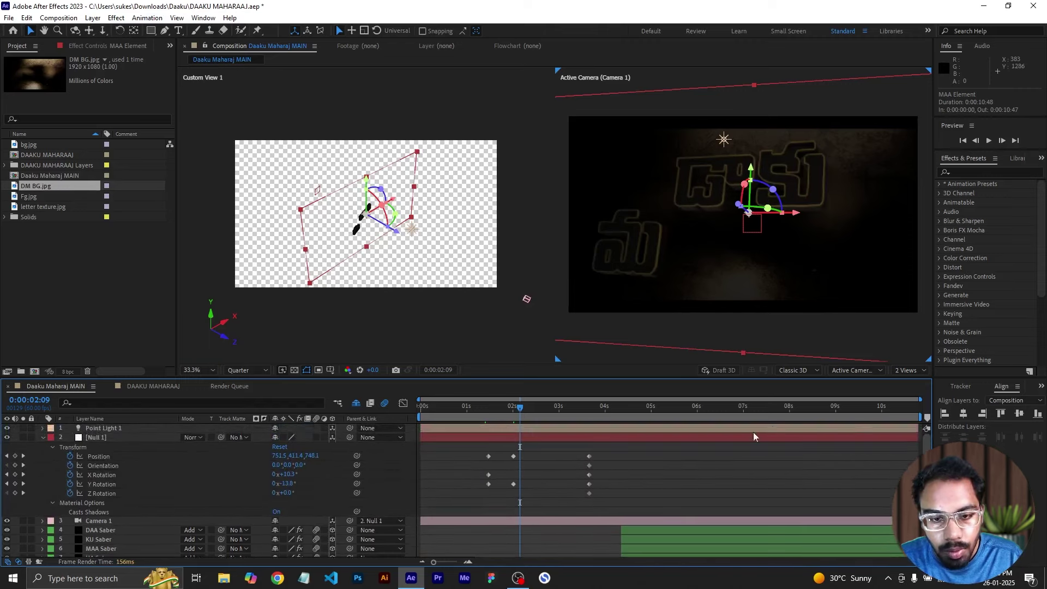
left_click_drag(538, 458, 523, 484)
left_click_drag(519, 408, 523, 408)
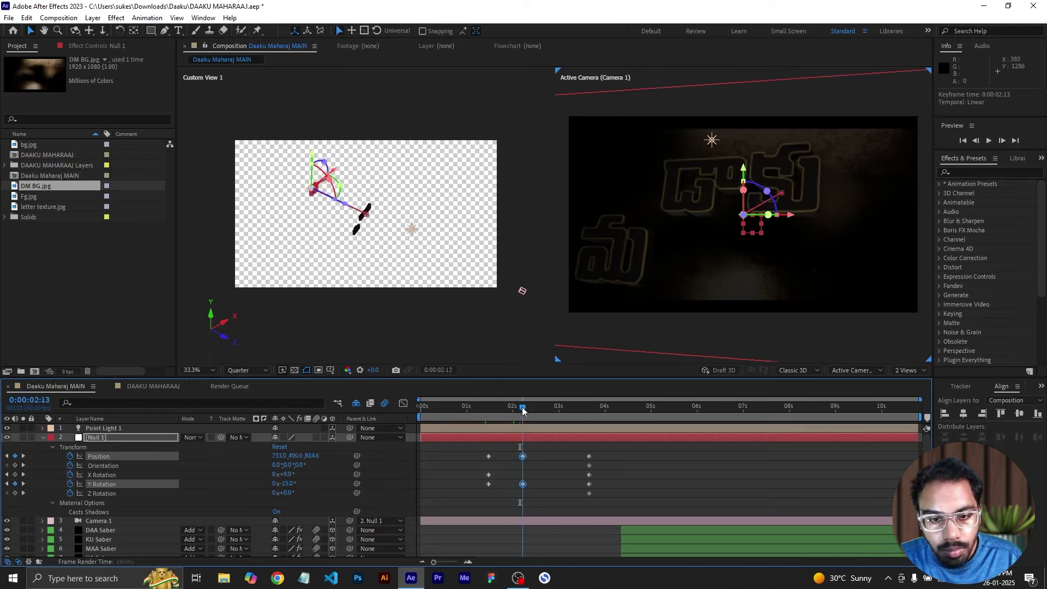
- Set Null 1's Position keyframe at 0:00:02:13 to X 573 and Z 1100
left_click(531, 473)
left_click(523, 457)
left_click_drag(289, 460, 235, 456)
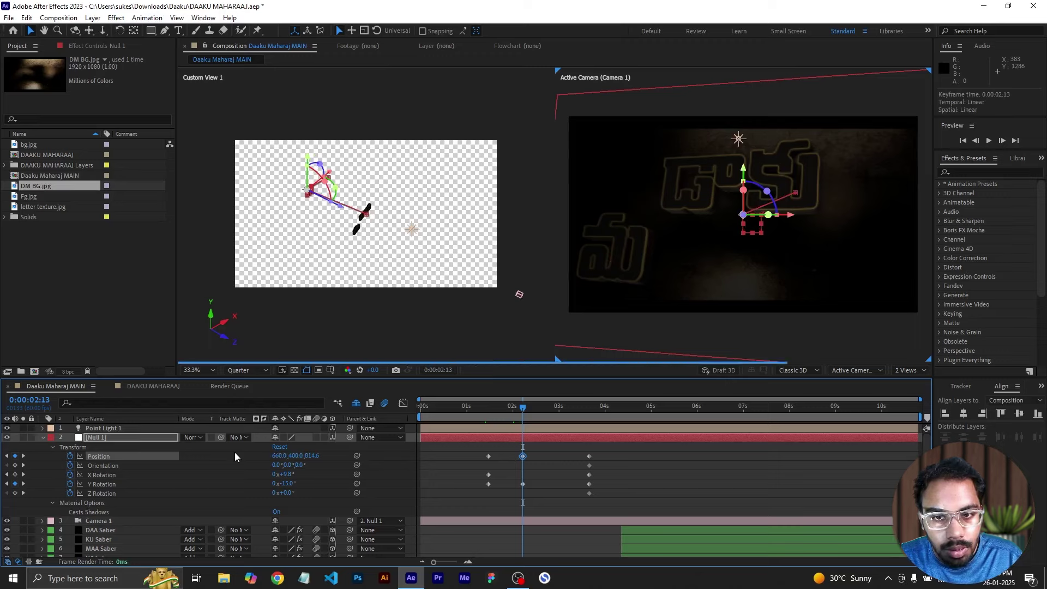
left_click_drag(287, 458, 224, 457)
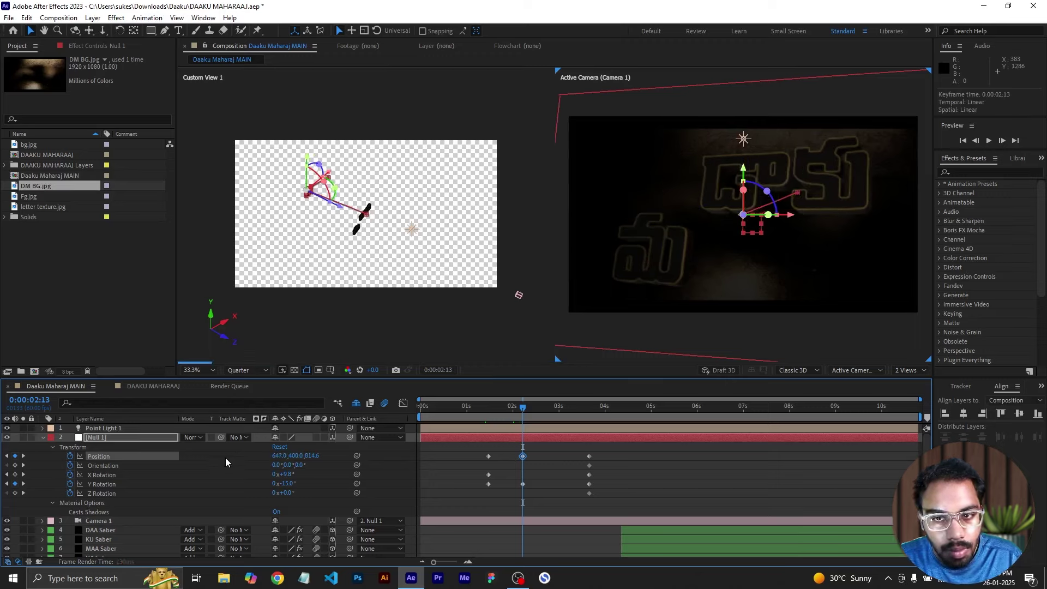
left_click_drag(281, 455, 240, 456)
left_click_drag(311, 455, 273, 456)
left_click(314, 455)
type("1100")
key("Return")
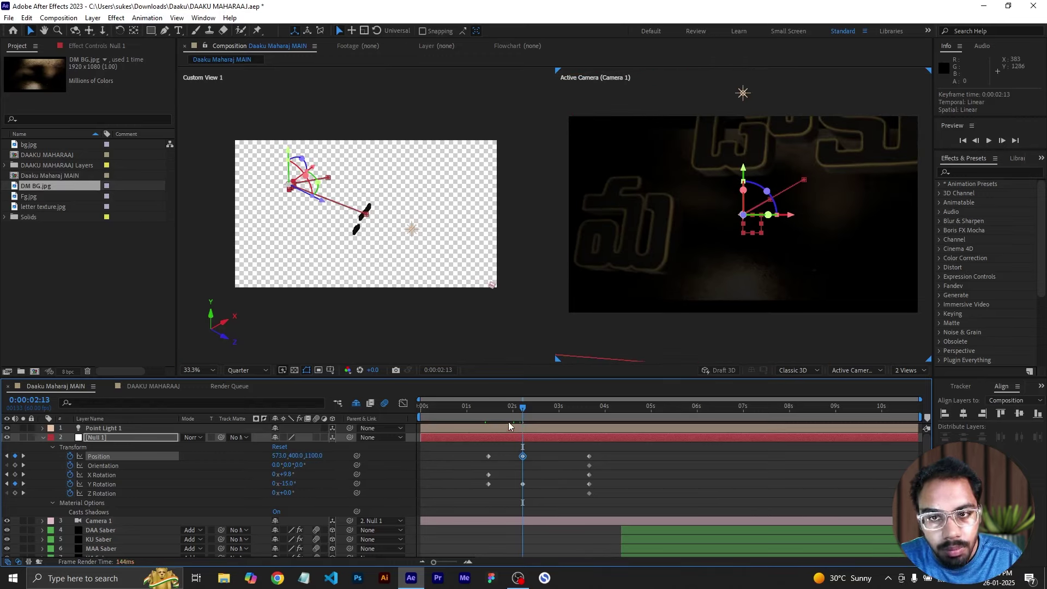
- Duplicate Null 1's 0:00:01:28 Position, X Rotation and Y Rotation keyframes just before 0:00:02:00 and preview the camera move
left_click_drag(501, 450, 481, 490)
key("ctrl+c")
left_click(511, 407)
key("ctrl+v")
left_click_drag(511, 455, 509, 457)
left_click(485, 409)
key("space")
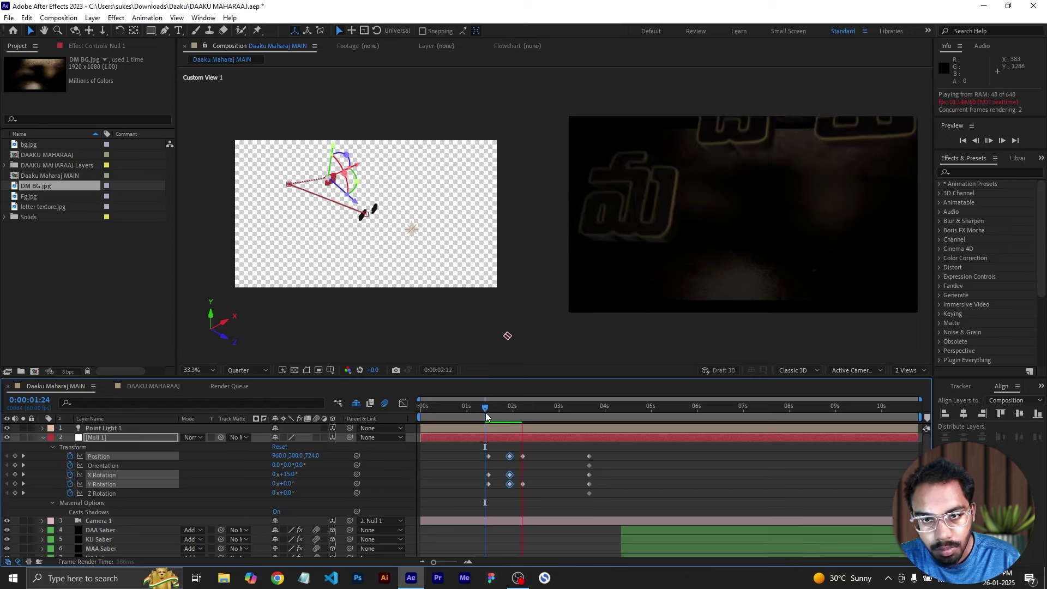
- Stop the preview and shift Null 1's duplicated Position and rotation keyframes to 0:00:02:00
left_click(545, 476)
left_click(539, 417)
left_click_drag(539, 417, 522, 418)
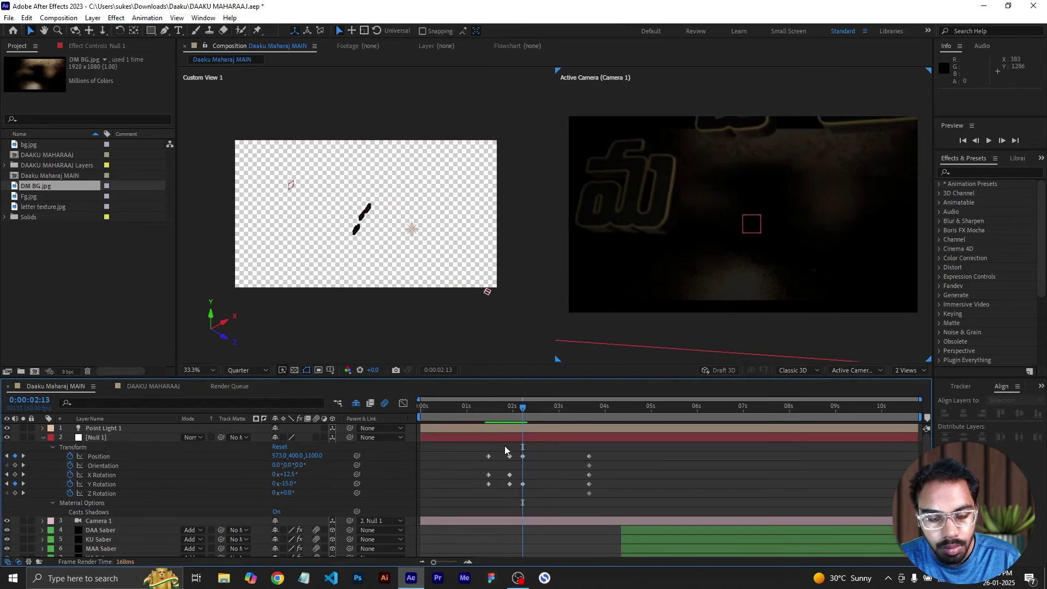
left_click(591, 421)
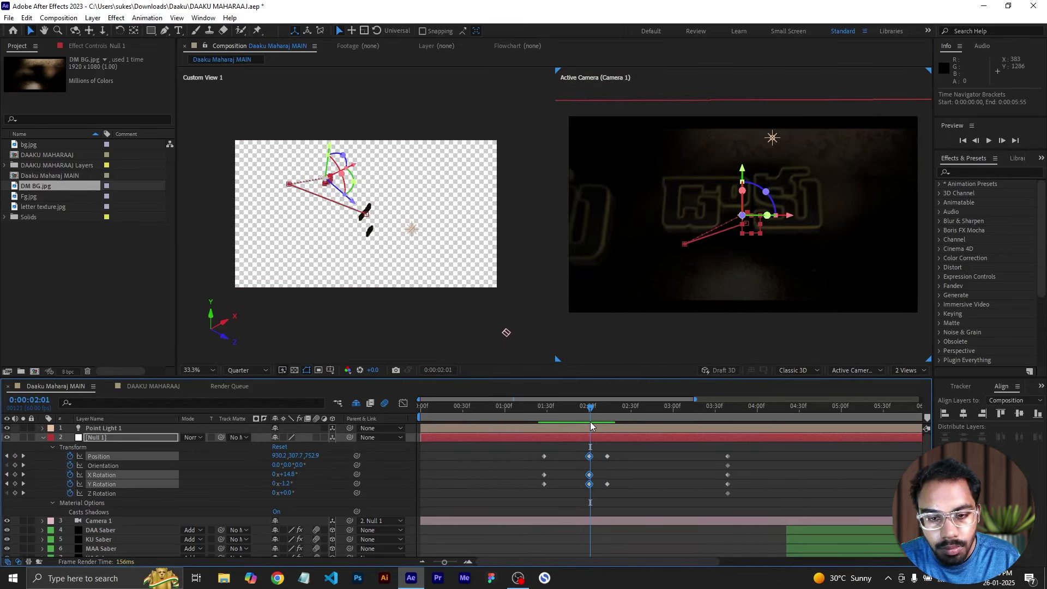
- Set Null 1's position to Y 250 and Z 1000 at both 0:00:02:00 and 0:00:01:28
left_click(264, 476)
left_click(313, 456)
key("Return")
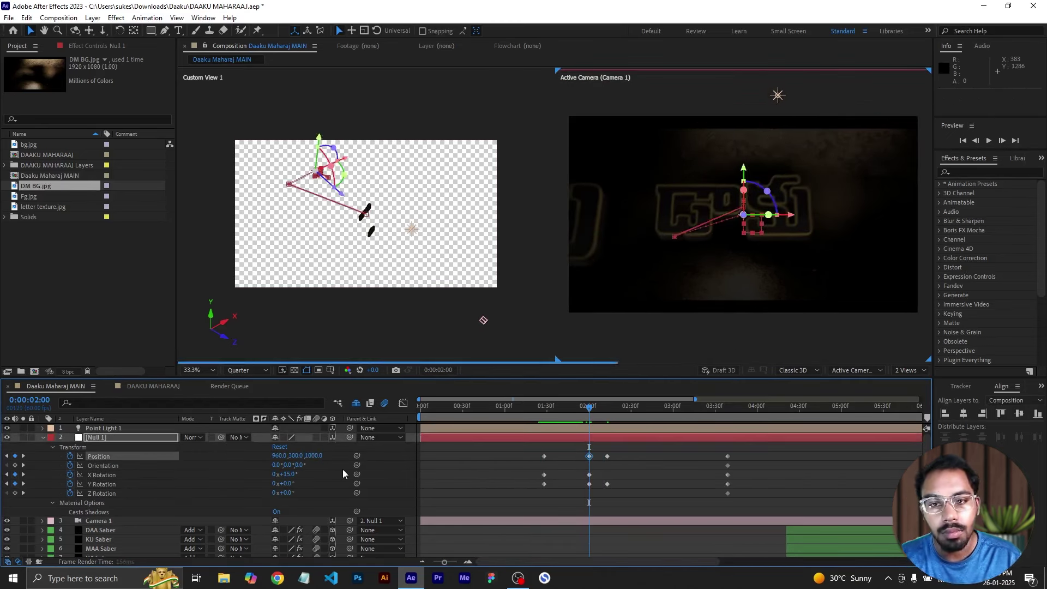
left_click(297, 455)
key("Return")
key("j")
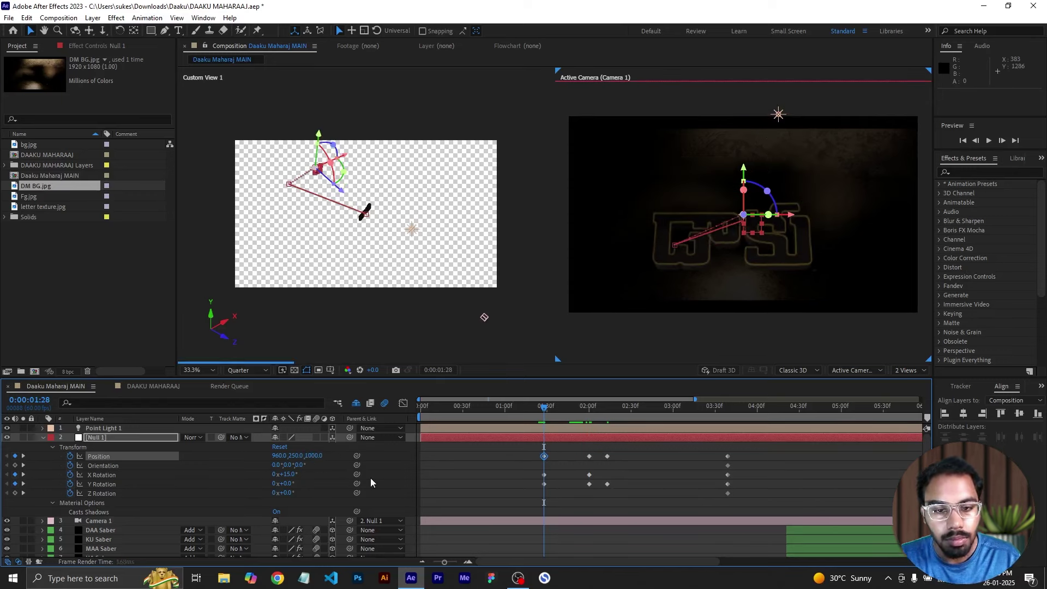
- Copy Null 1's Position and Y Rotation keyframes from 0:00:02:13 and paste them at 0:00:02:45
left_click(607, 417)
left_click(588, 417)
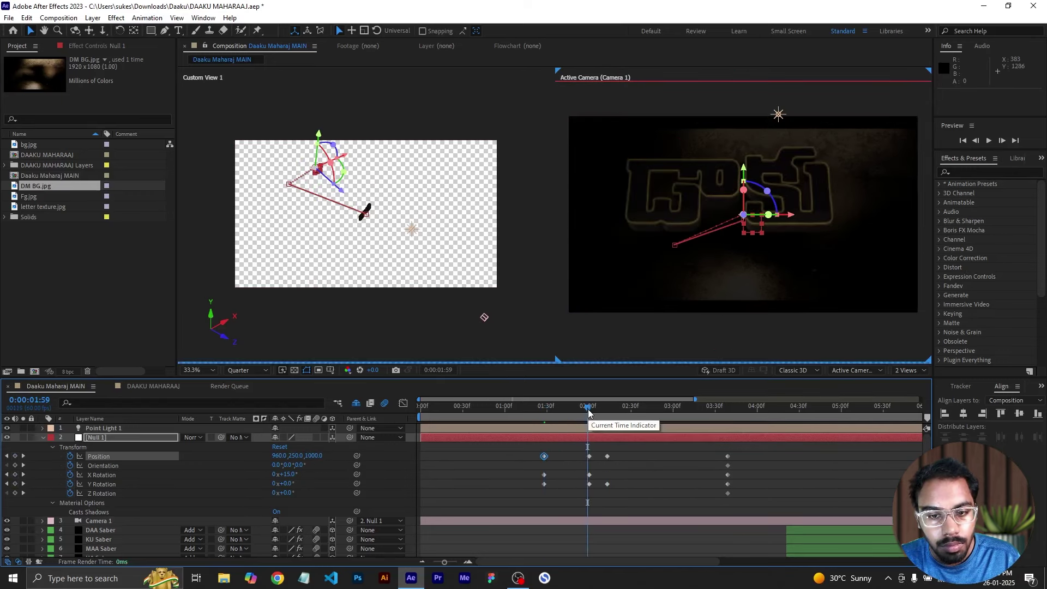
left_click_drag(575, 415, 621, 413)
left_click(623, 415)
left_click_drag(614, 450, 603, 489)
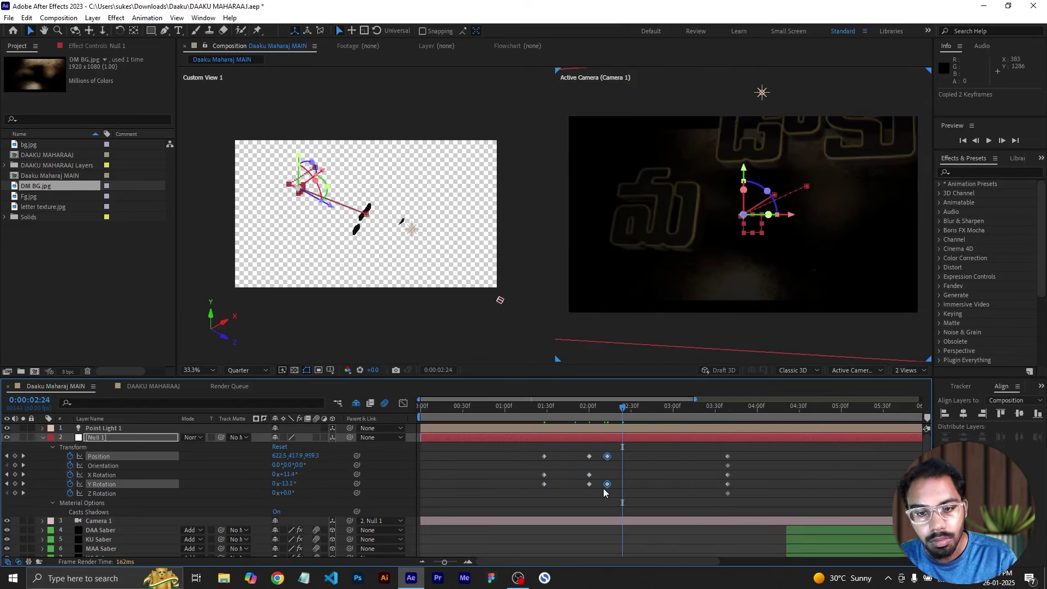
key("ctrl+c")
left_click(652, 414)
key("ctrl+v")
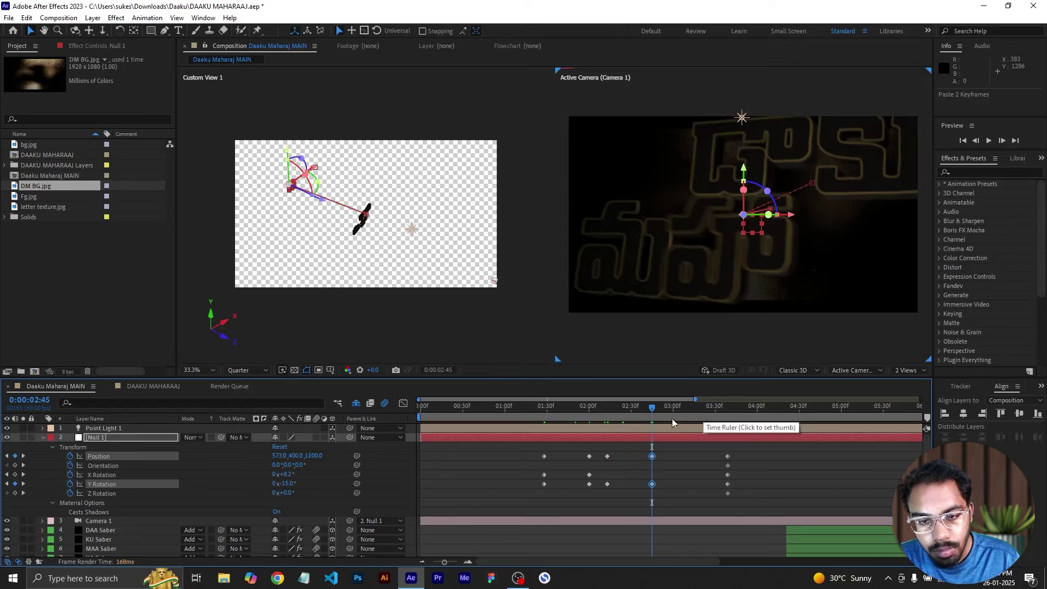
- Go to 0:00:02:57 and set Null 1's Y Rotation to 12°
left_click(668, 414)
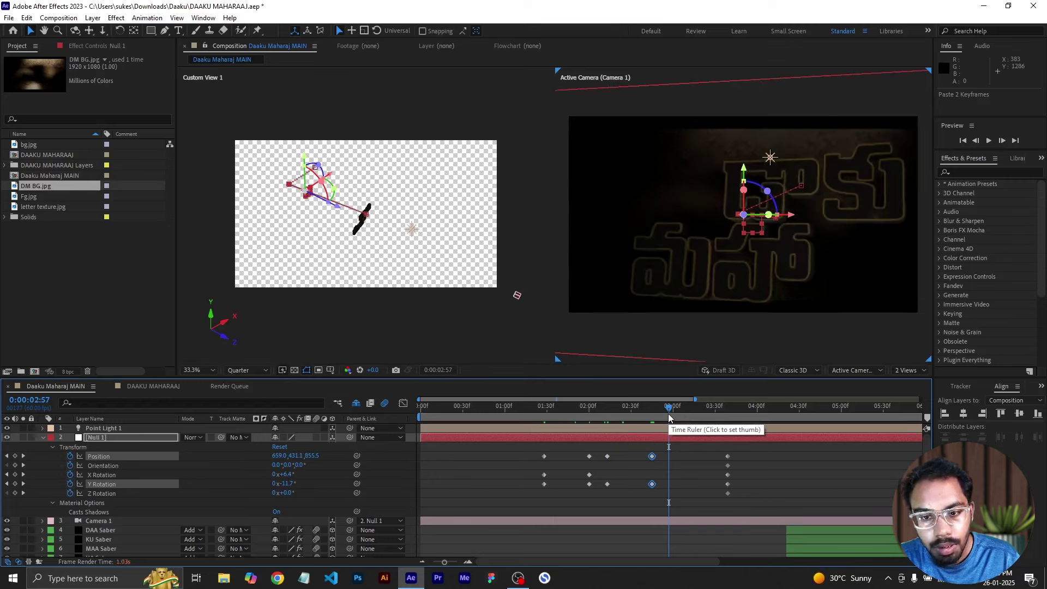
left_click(545, 494)
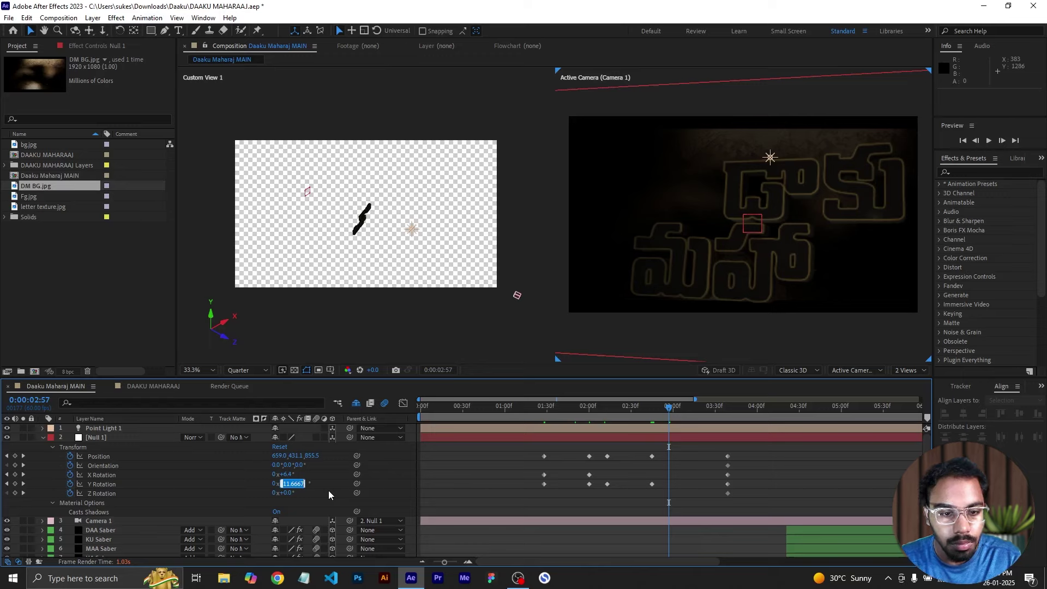
type("12")
key("Return")
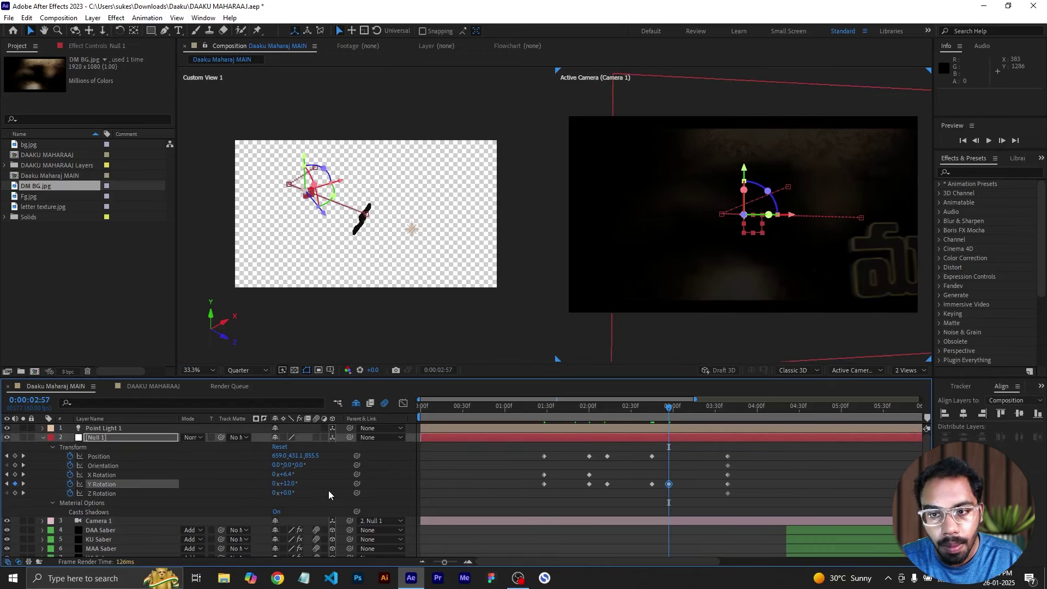
- At 0:00:02:57, set Null 1's Position to X 1135, Y 460 and Z 1000
left_click_drag(279, 455, 432, 456)
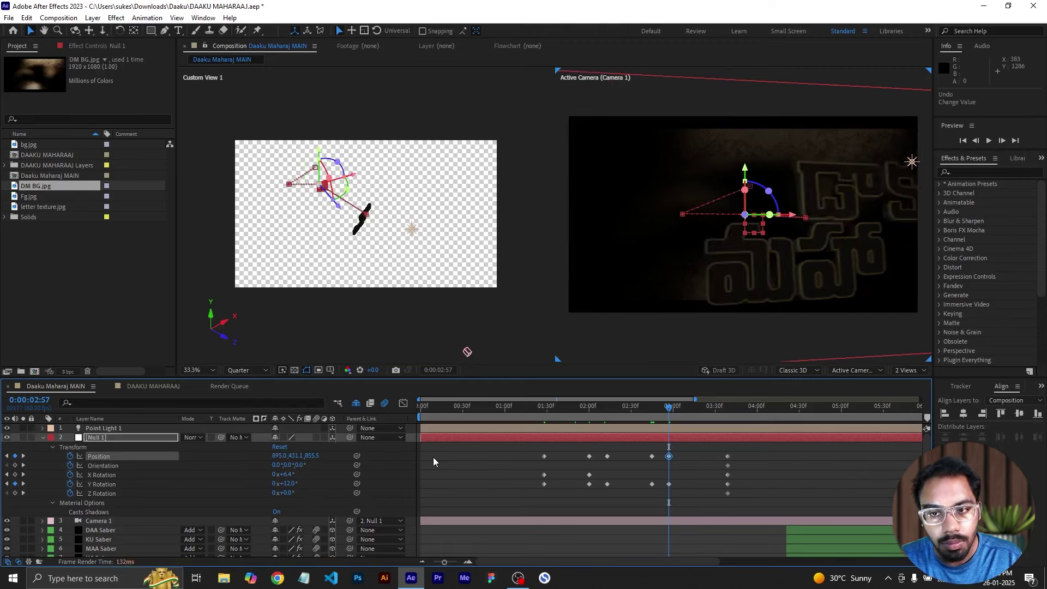
left_click(307, 457)
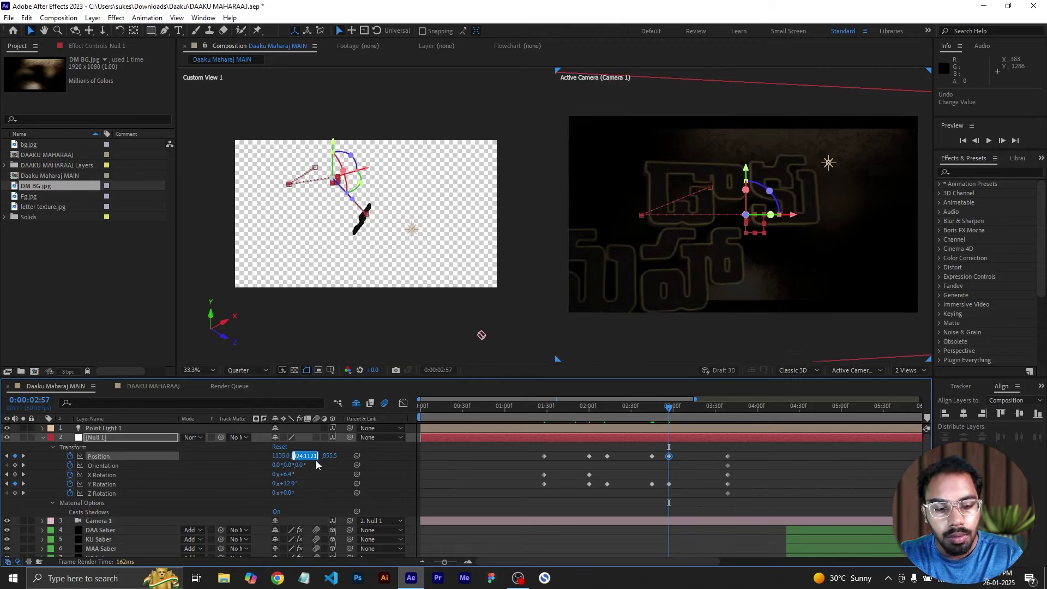
type("460")
key("Return")
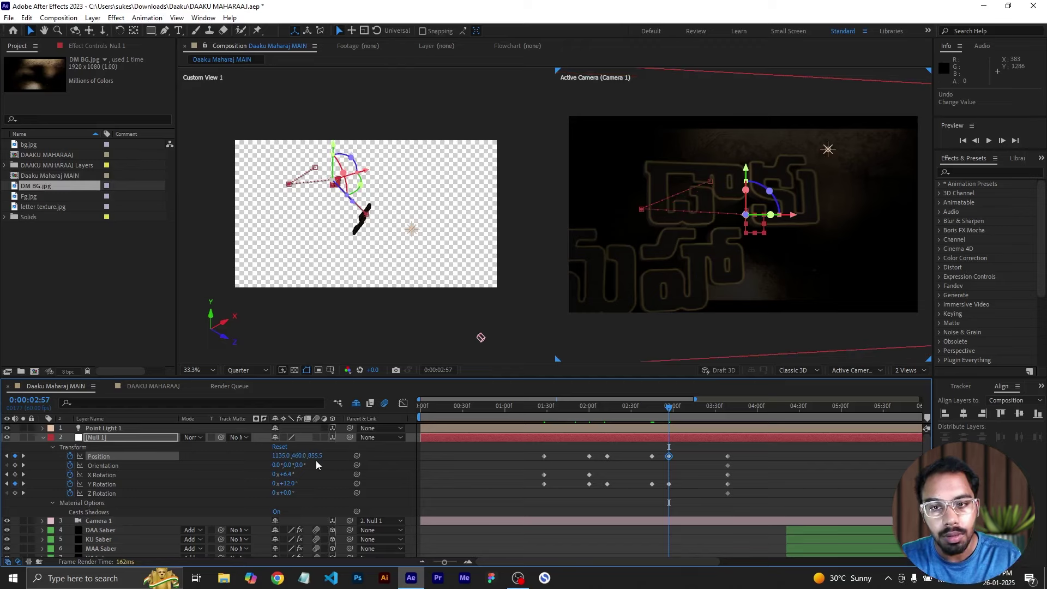
left_click(315, 457)
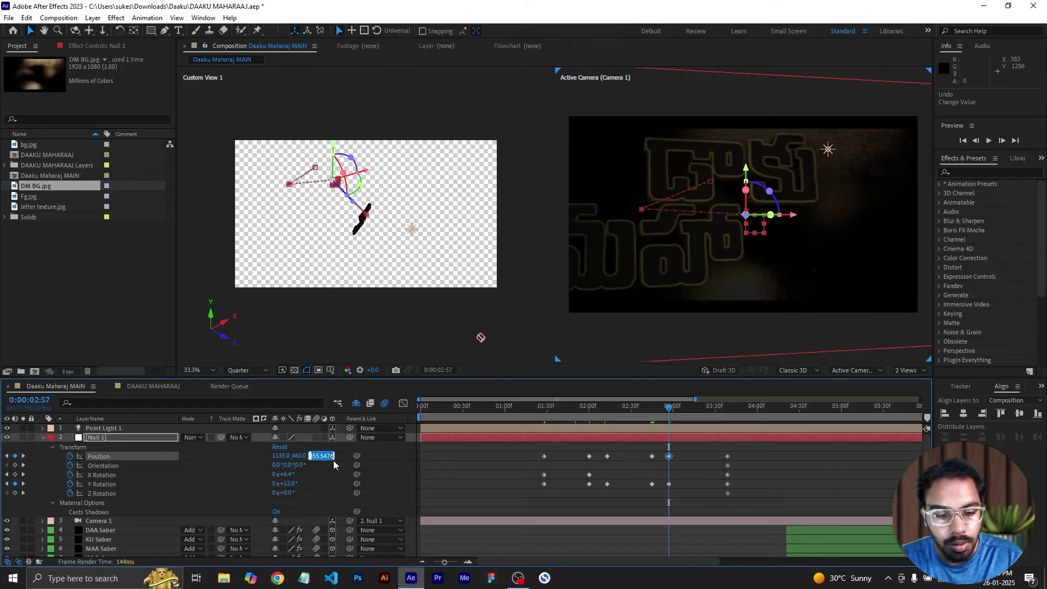
key("Return")
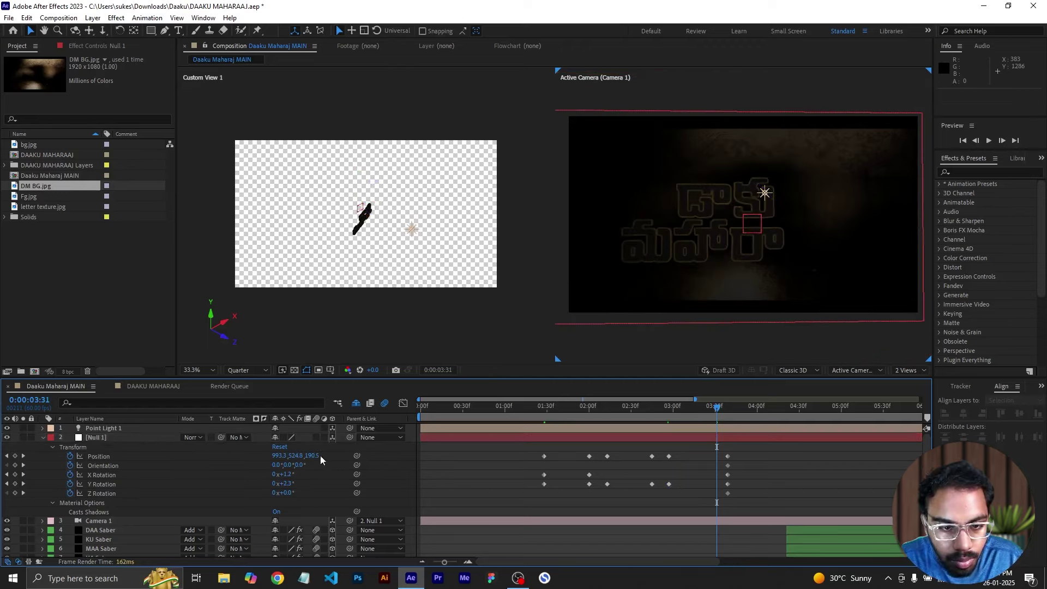
- At 0:00:03:31, set Null 1's Position to Y 579 and Z 1000
left_click(311, 454)
type("1000")
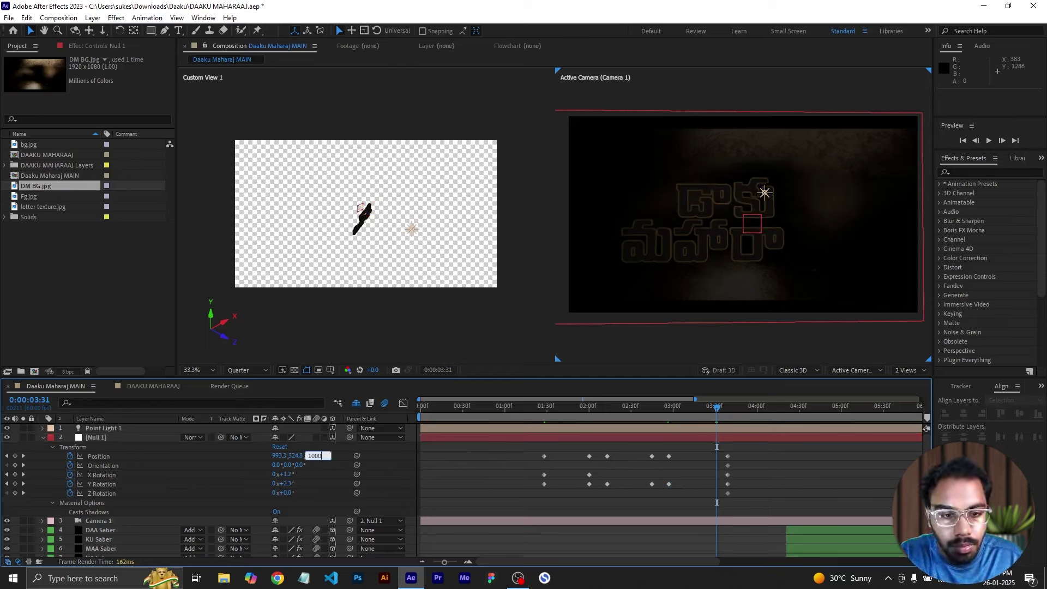
key("Return")
- Copy Null 1's Y Rotation keyframe from 0:00:02:57 and X Rotation keyframe from 0:00:02:00 to 0:00:03:31
left_click(669, 484)
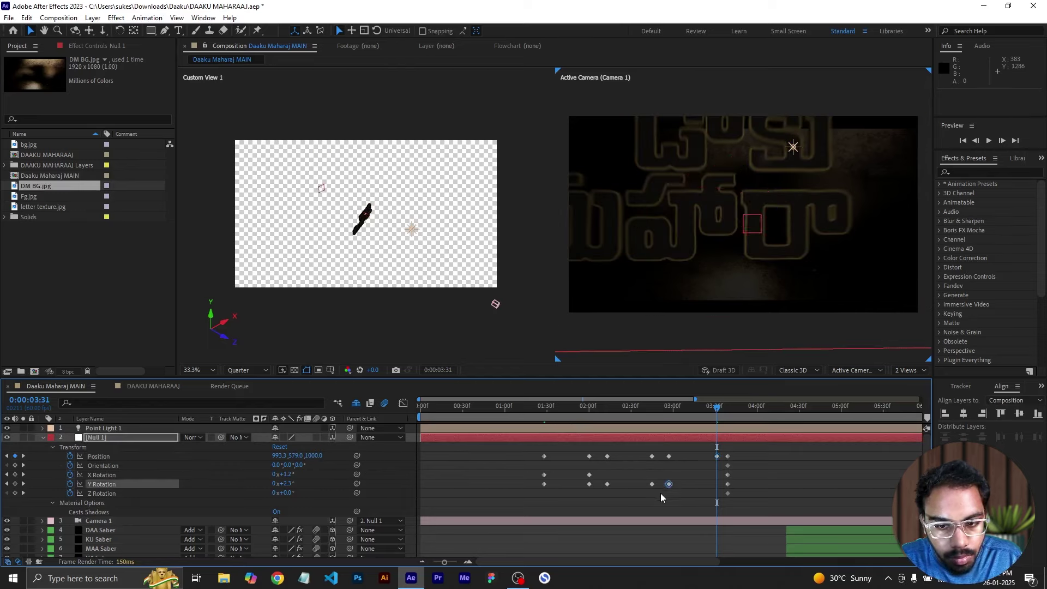
key("ctrl+c")
key("ctrl+v")
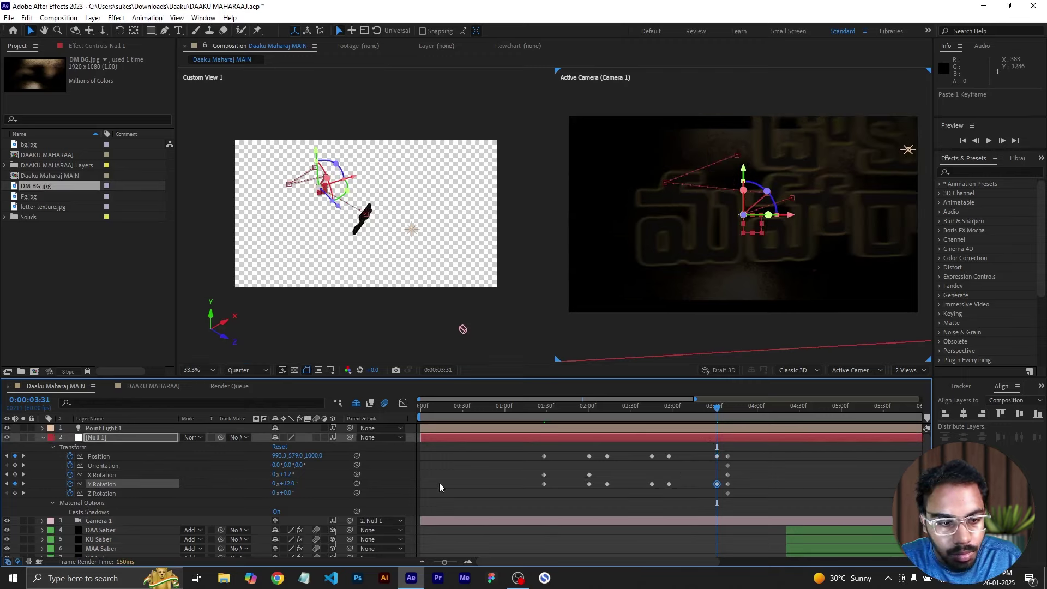
left_click(589, 474)
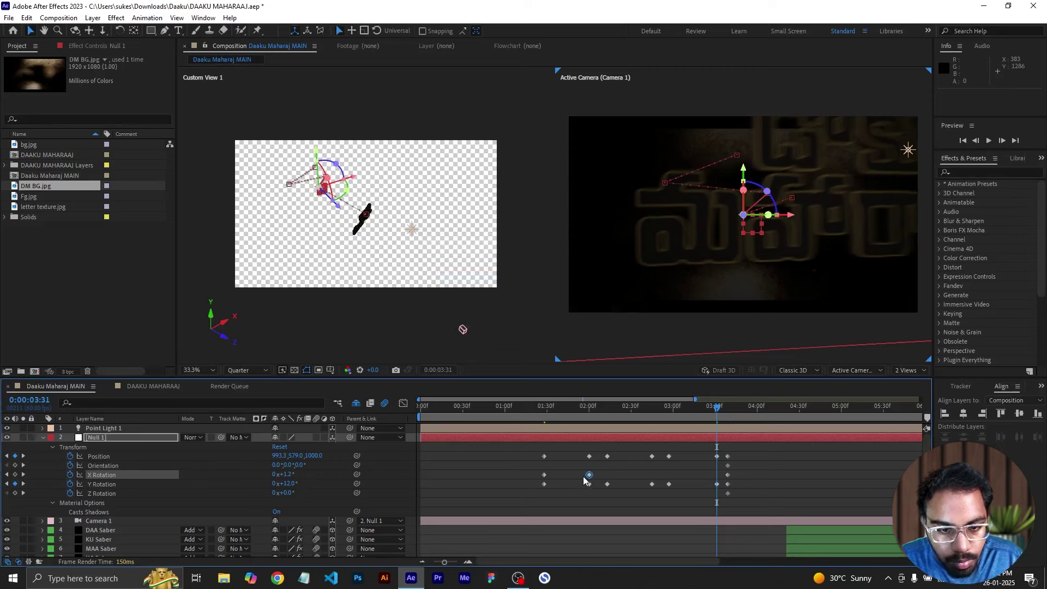
key("ctrl+v")
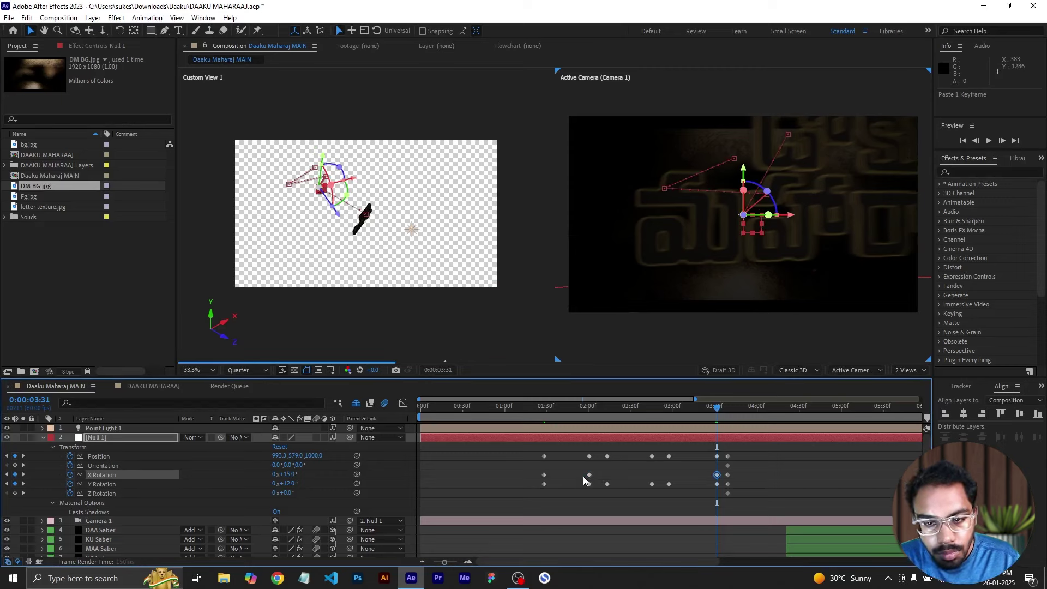
- Set Null 1's Position Y to 314 at 0:00:02:57, and its X to 1135 and Y to 314 at 0:00:03:31
left_click(6, 456)
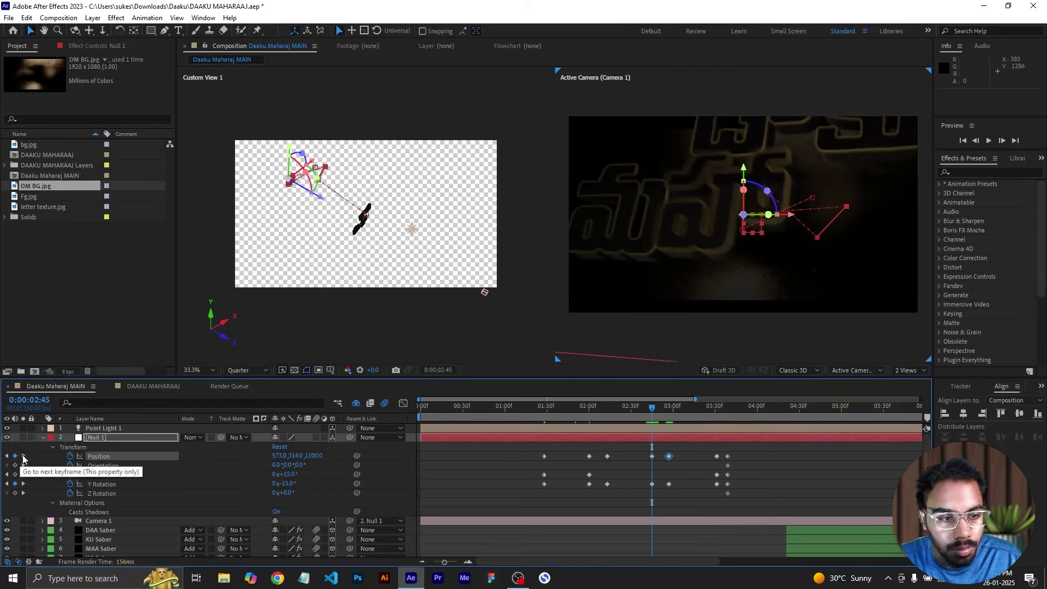
left_click(22, 456)
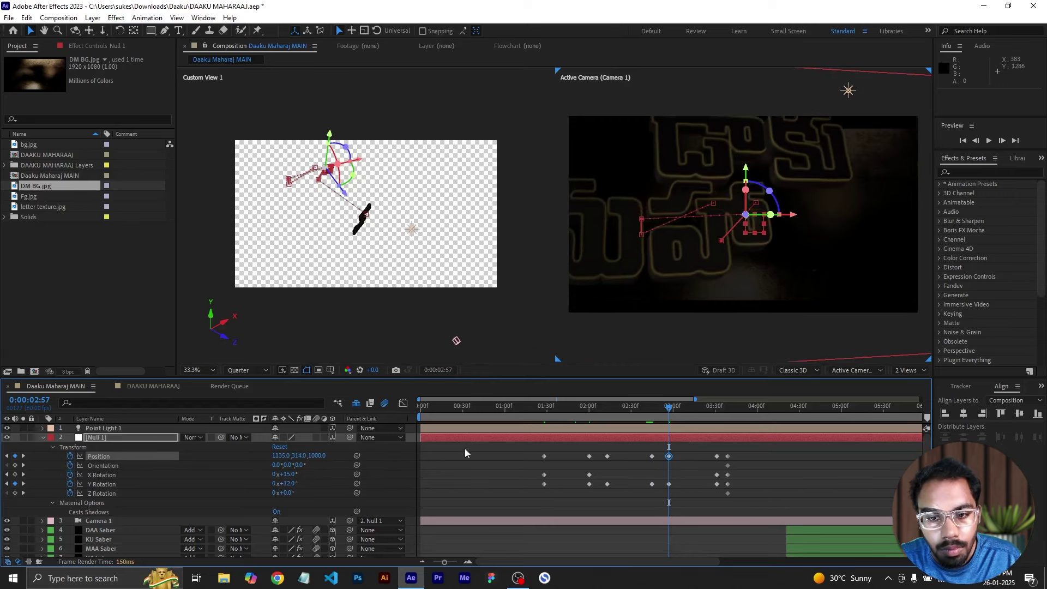
left_click(22, 456)
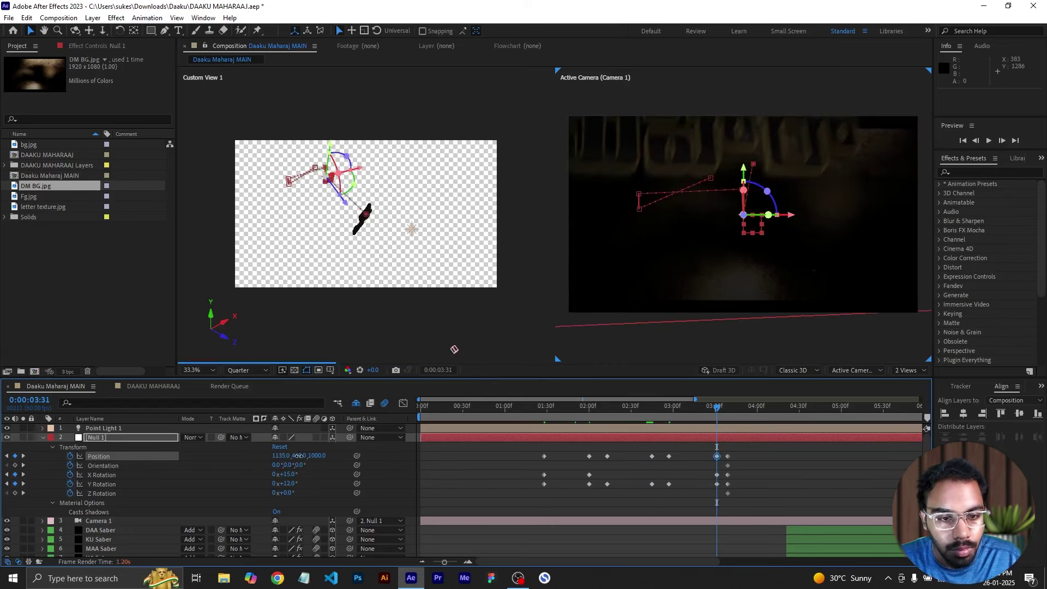
- Shift Null 1's last two groups of Position and rotation keyframes so the first group falls at 0:00:03:49
left_click_drag(720, 411, 725, 411)
left_click_drag(708, 488, 736, 497)
left_click_drag(727, 493, 754, 491)
left_click(762, 495)
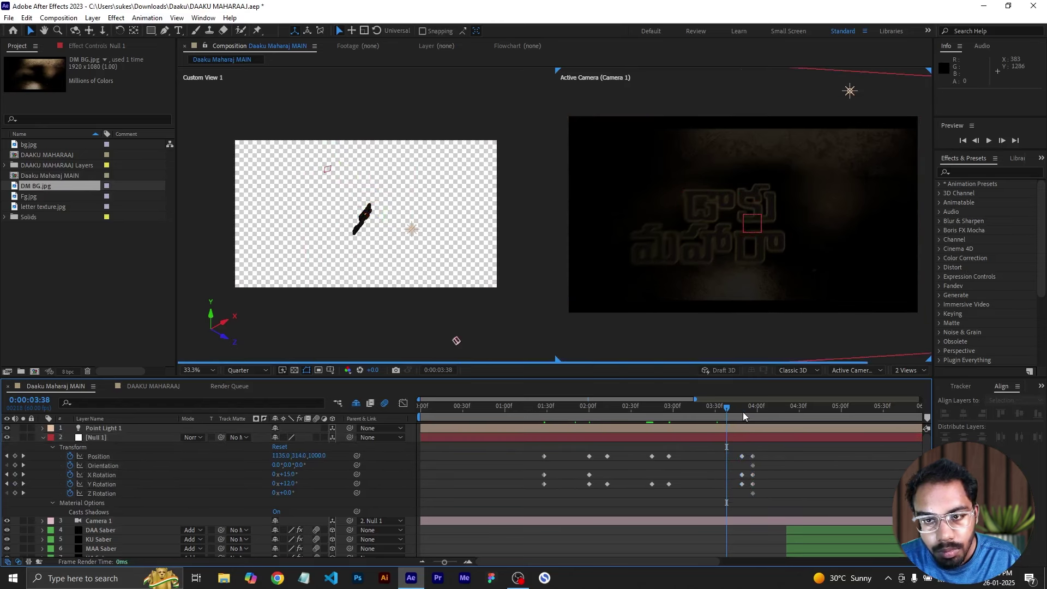
- Reveal AJ Element's keyframes and start all six Saber layers at 0:00:04:10, just after its Position Z animation
left_click(744, 412)
scroll(748, 463, "down", 4)
left_click(747, 468)
key("u")
left_click(771, 413)
left_click(807, 459)
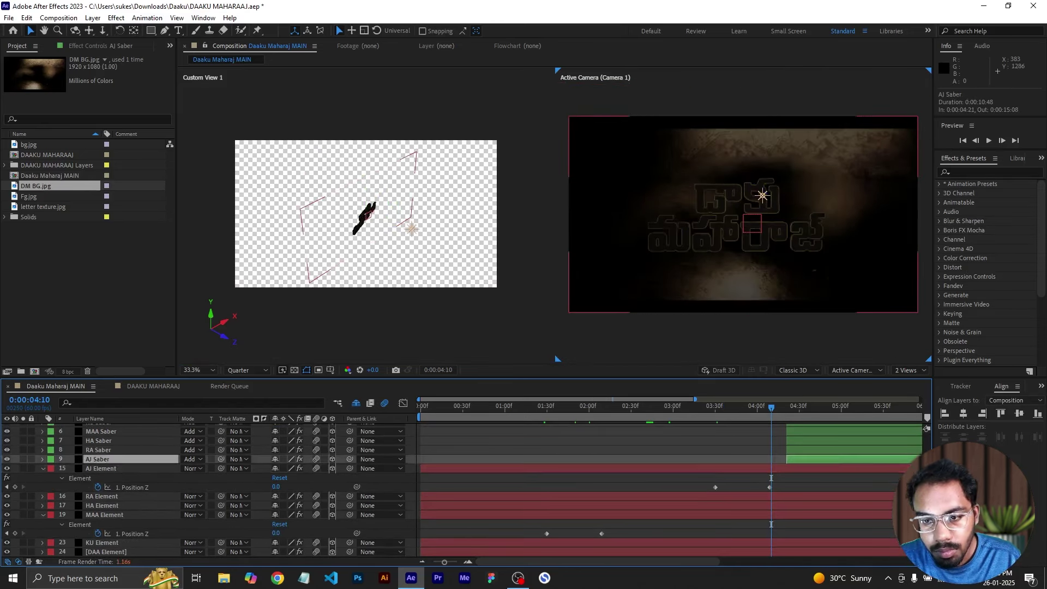
scroll(809, 463, "up", 2)
left_click(812, 473, "shift")
key("[")
left_click(791, 428)
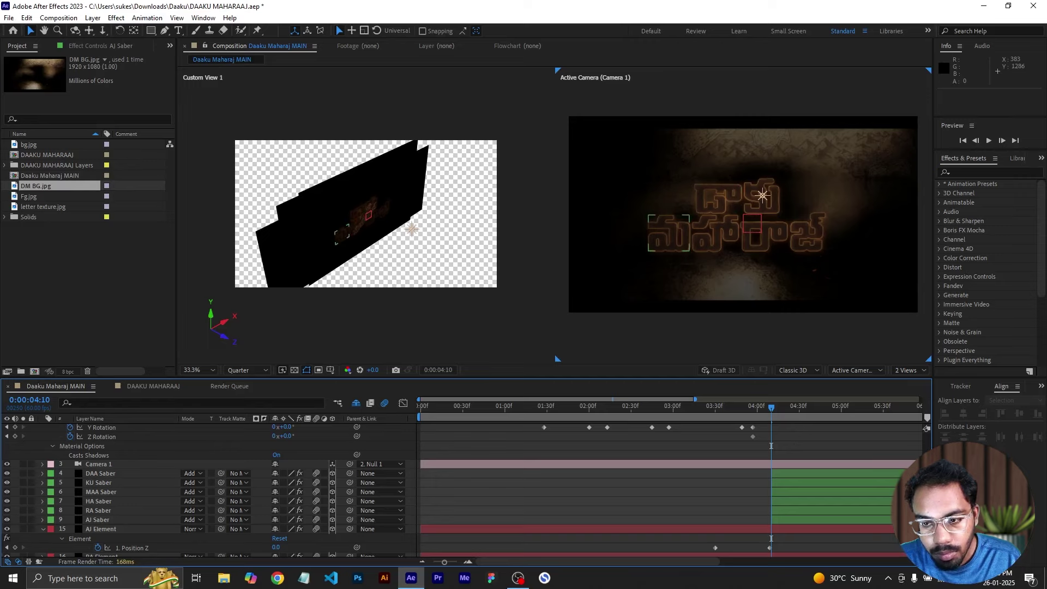
- Add an Opacity keyframe to each of the six Saber layers at 0:00:04:10, then collapse all layers
key("t")
scroll(803, 482, "up", 2)
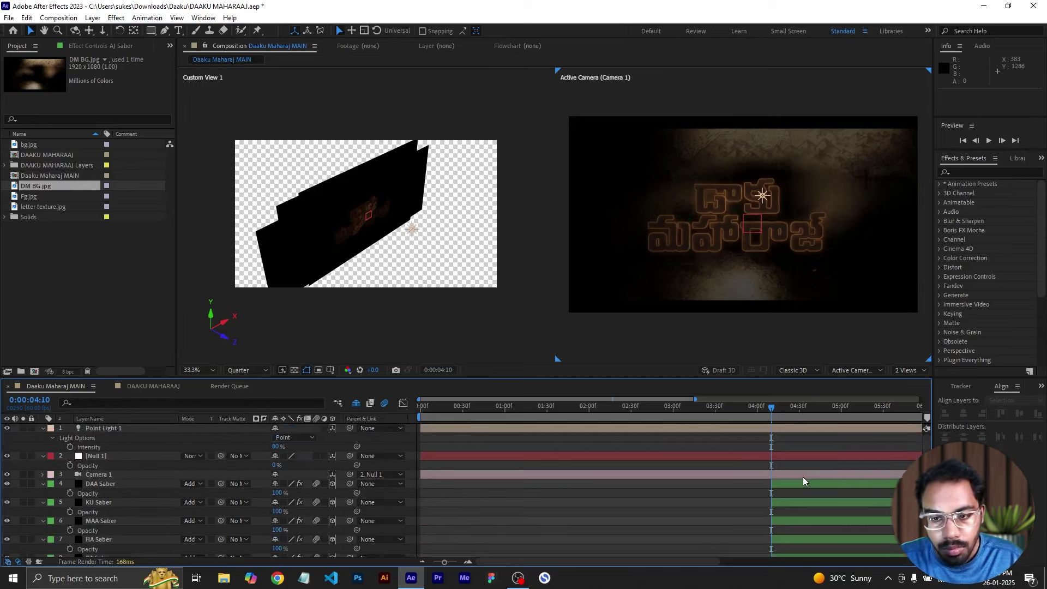
left_click(70, 493)
left_click(70, 511)
left_click(70, 529)
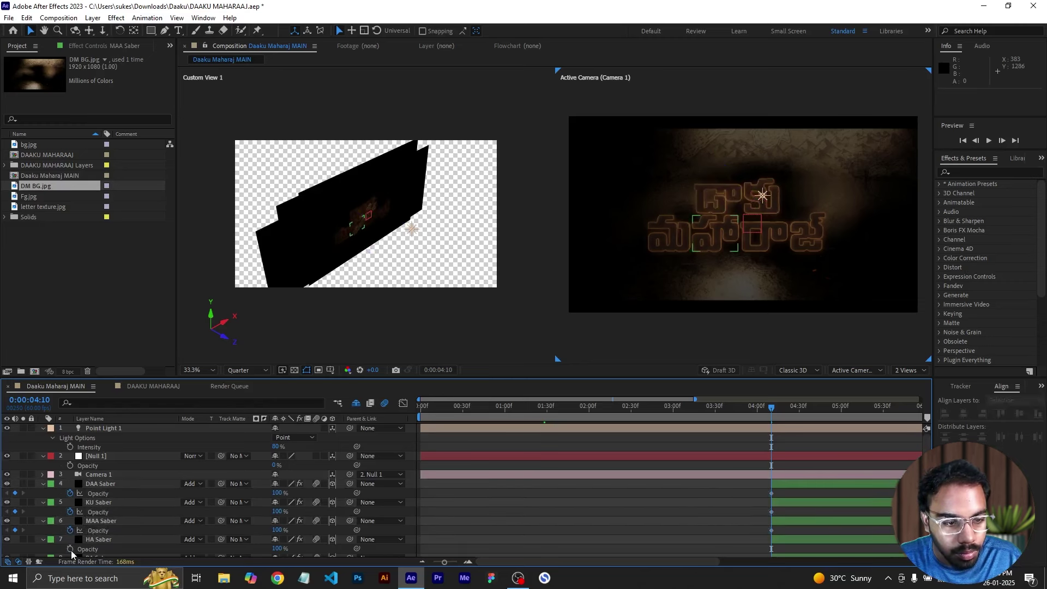
left_click(69, 549)
scroll(70, 549, "down", 2)
left_click(70, 512)
left_click(70, 530)
left_click(69, 549)
left_click(712, 506)
key("ctrl+a")
key("u")
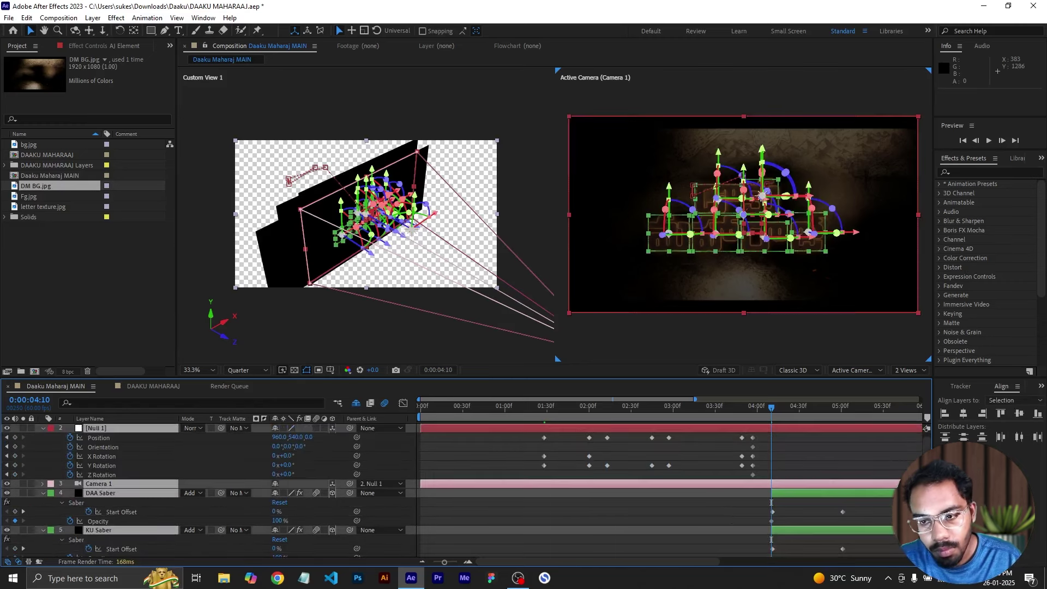
key("u")
- Fade the six Saber layers in with Opacity keyframes from 0% to 100%, and shift the layers slightly earlier
left_click(792, 446)
left_click(791, 489, "shift")
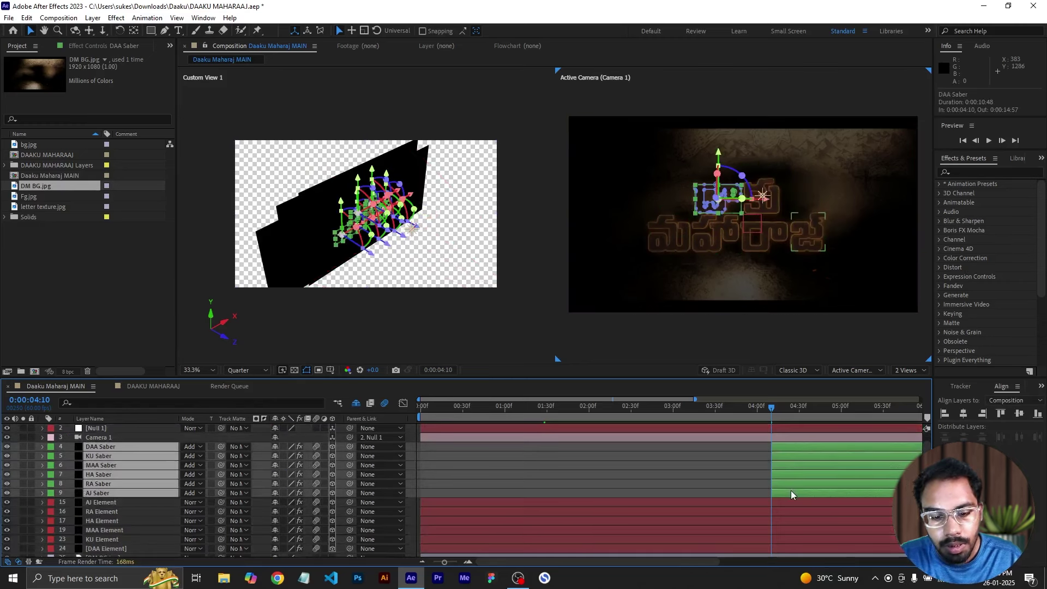
key("u")
left_click_drag(761, 456, 786, 539)
left_click(279, 457)
type("0")
left_click(790, 447)
left_click(791, 539, "shift")
left_click(786, 496)
left_click(790, 407)
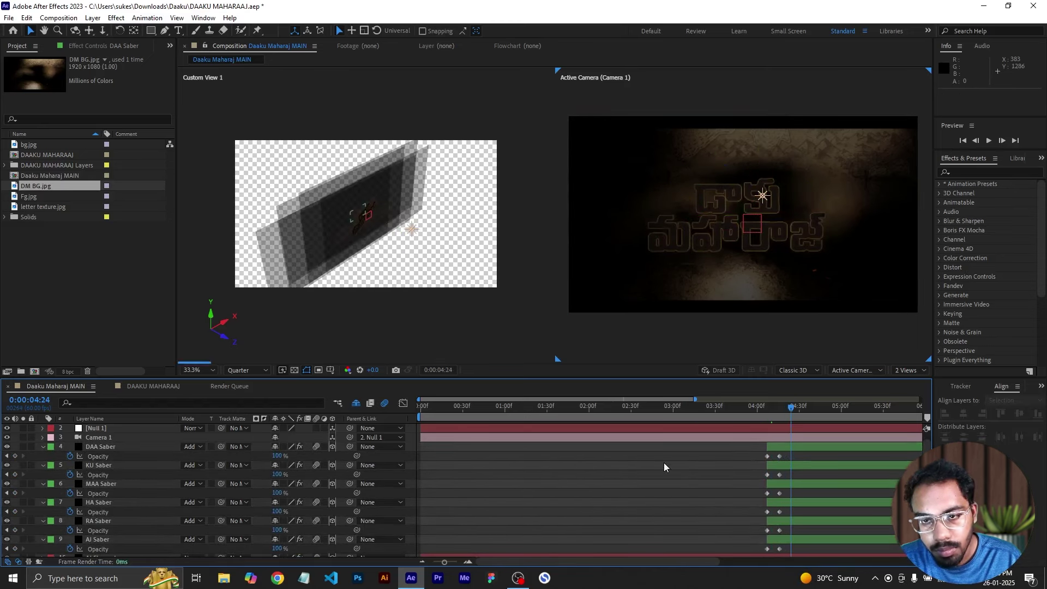
- Collapse the Saber layers and go to Null 1's keyframes at 0:00:03:49
left_click(794, 447)
left_click(796, 538, "shift")
key("u")
left_click(750, 437)
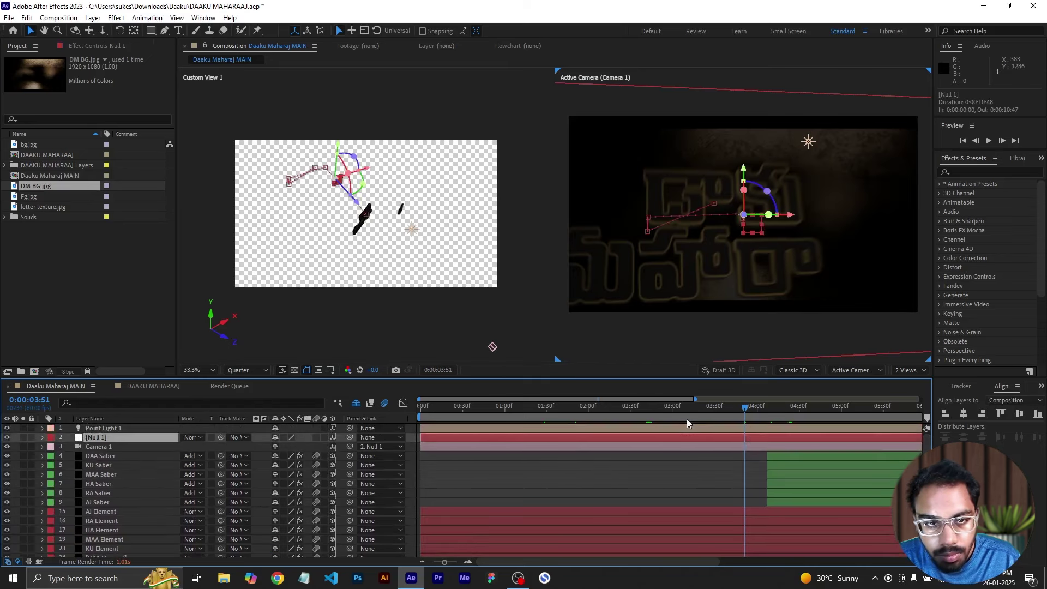
key("u")
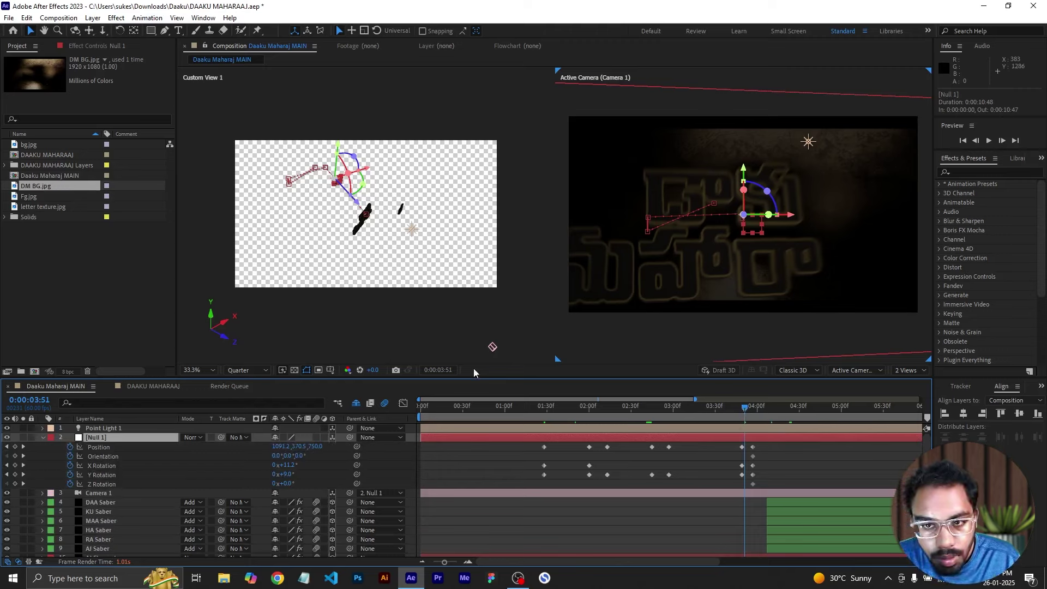
key("j")
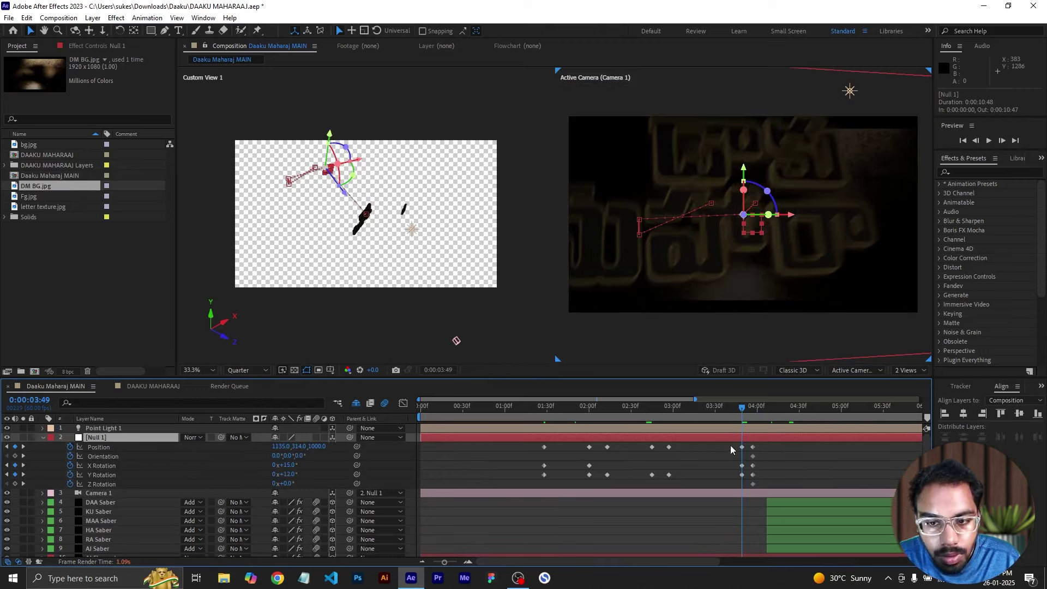
- Shift Null 1's last two keyframe groups to 0:00:04:01 and 0:00:04:09, matching the end of AJ Element's Position Z animation
scroll(779, 496, "down", 4)
left_click(760, 484)
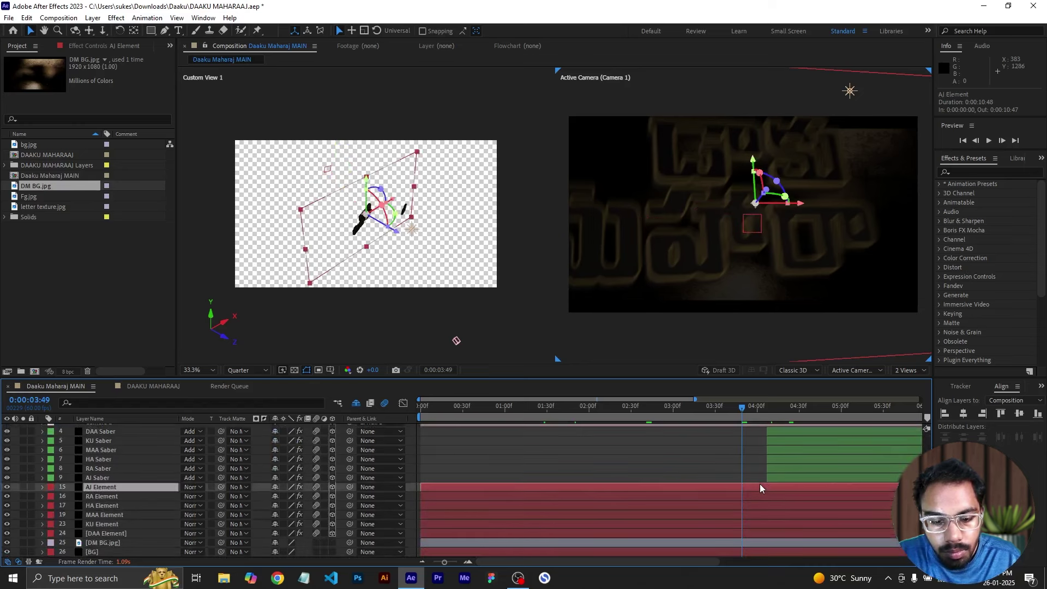
key("u")
scroll(742, 512, "up", 1)
scroll(742, 513, "up", 1)
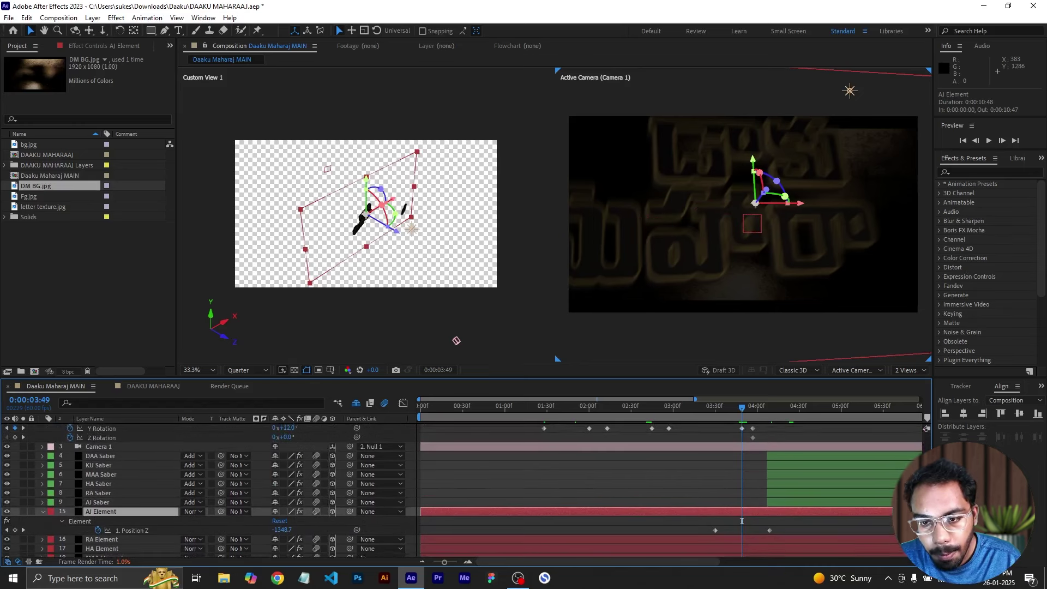
left_click(770, 531)
left_click(768, 407)
scroll(770, 458, "up", 2)
left_click_drag(766, 443, 734, 487)
left_click_drag(742, 474, 759, 476)
left_click(762, 461)
left_click(757, 408)
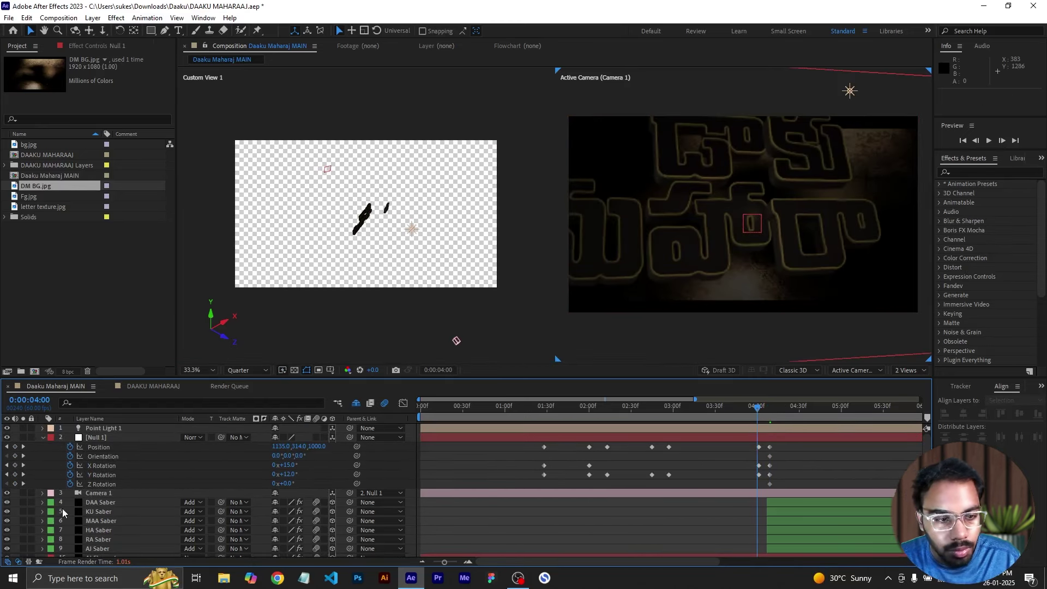
- At 0:00:04:01, set Null 1's Position X to 1320
left_click(23, 474)
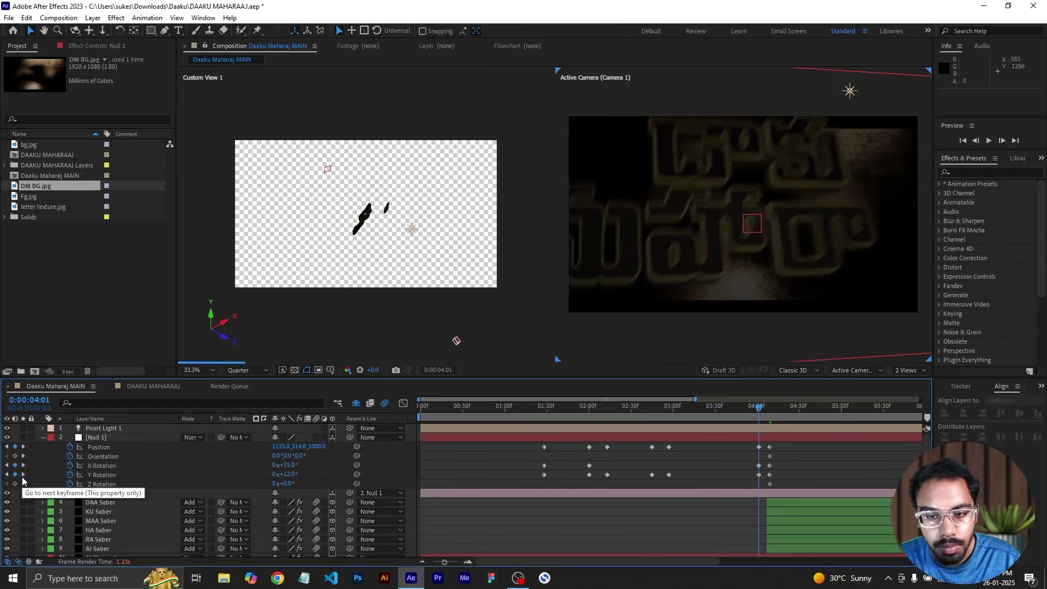
left_click_drag(279, 447, 202, 461)
key("ctrl+z")
left_click_drag(279, 447, 363, 447)
left_click(282, 447)
type("1320")
key("Return")
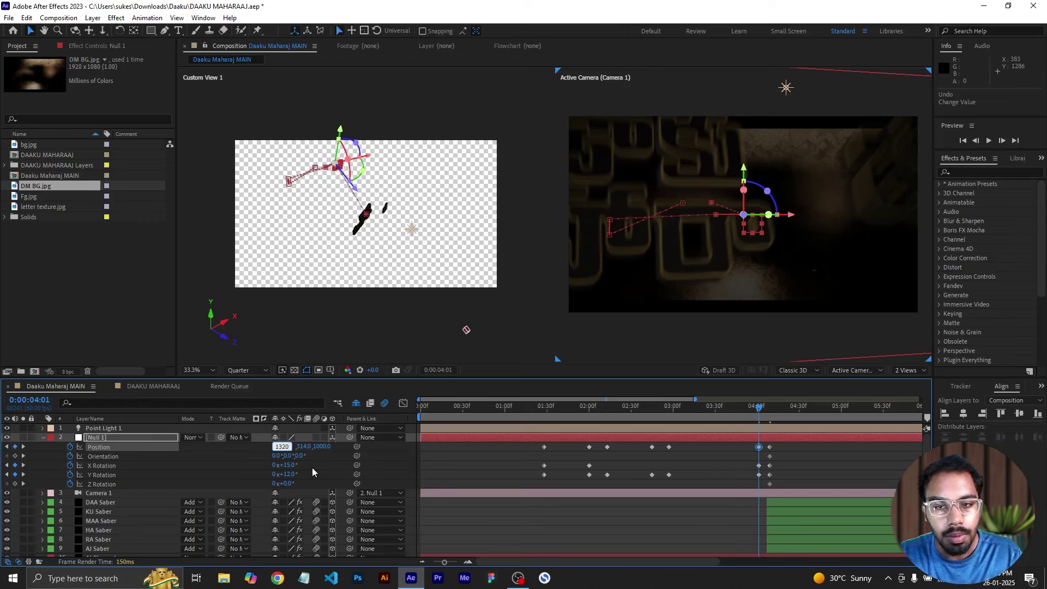
- Shift Null 1's last two keyframe groups to 0:00:04:09 and 0:00:04:17, after AJ Element's final Position Z keyframe
left_click_drag(759, 414, 753, 488)
left_click_drag(770, 474, 759, 486)
left_click(796, 466)
key("j")
scroll(705, 459, "down", 3)
key("k")
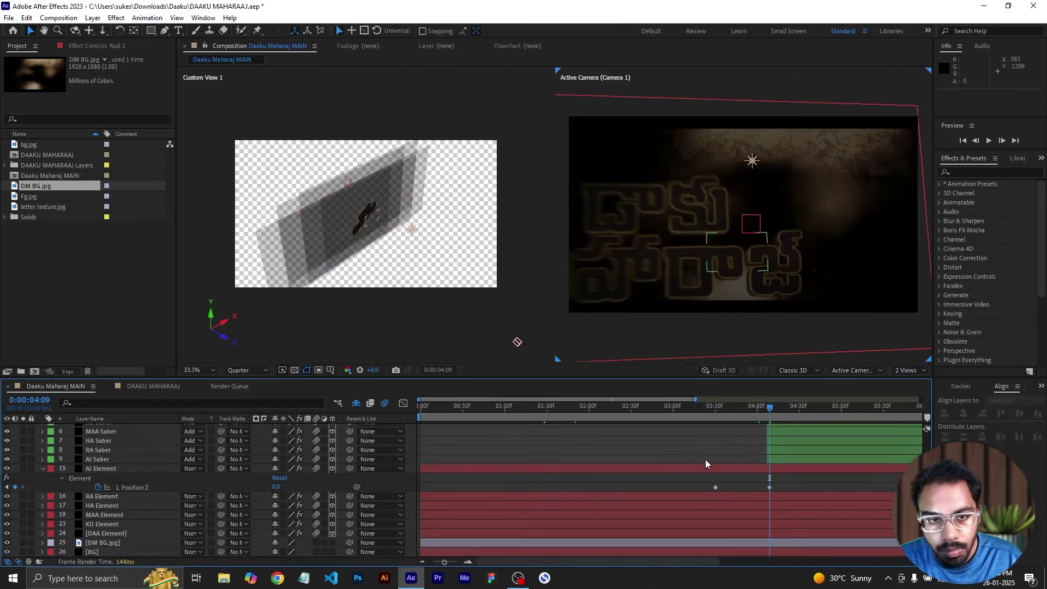
scroll(705, 459, "up", 3)
left_click_drag(775, 475, 782, 486)
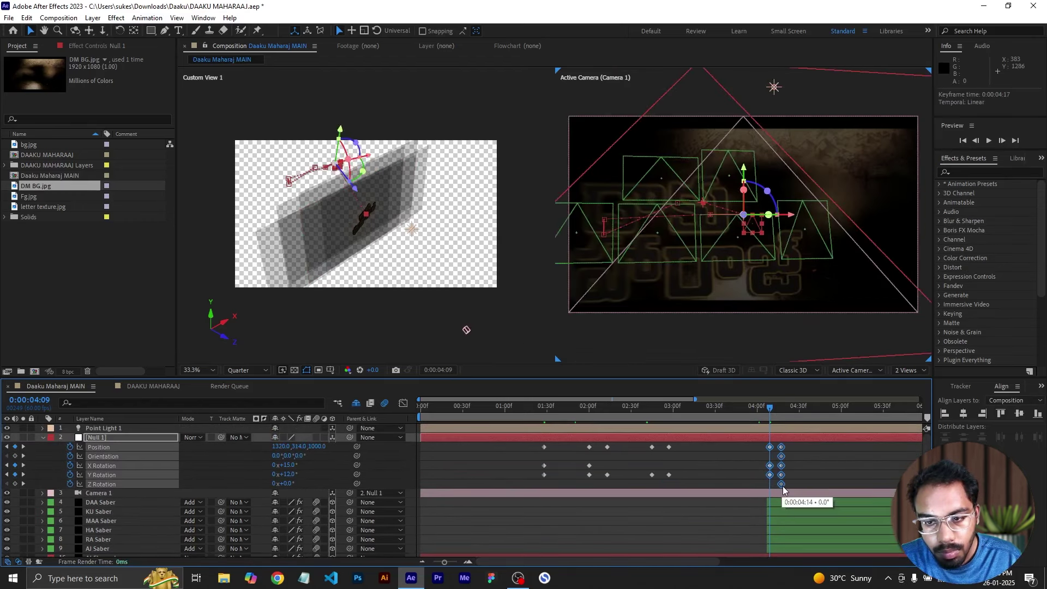
left_click(799, 449)
- Shift DM BG.jpg's Opacity keyframes so the middle one falls at 0:00:04:09, and preview the result
scroll(735, 472, "down", 3)
left_click(776, 540)
key("u")
scroll(776, 536, "down", 1)
left_click_drag(851, 546, 657, 539)
left_click_drag(741, 543, 768, 546)
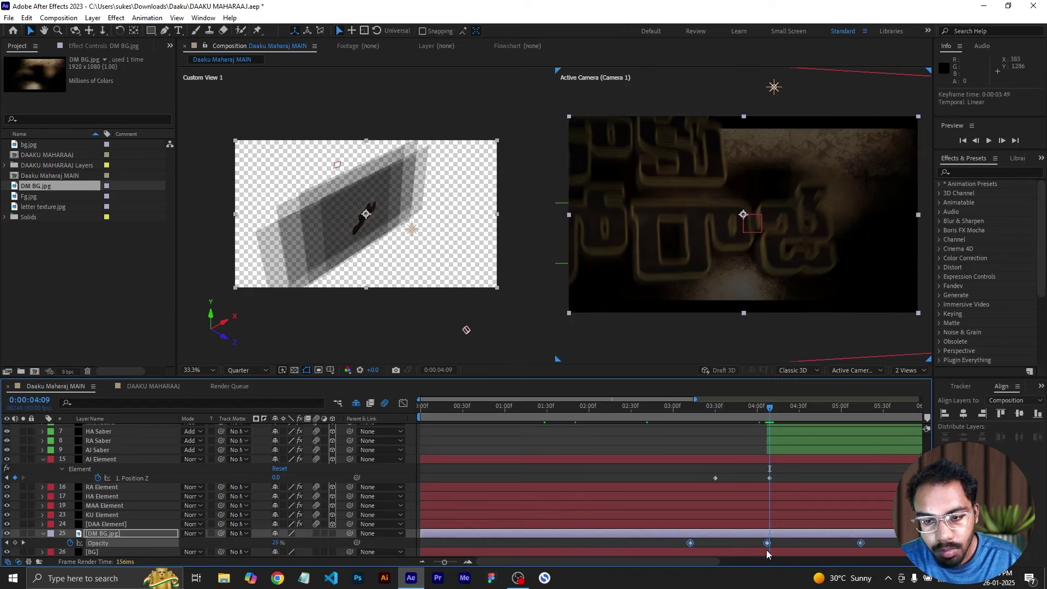
left_click(791, 542)
key("space")
key("space")
- Go to 0:00:04:49 and turn DM BG.jpg into a 3D layer
left_click(796, 533)
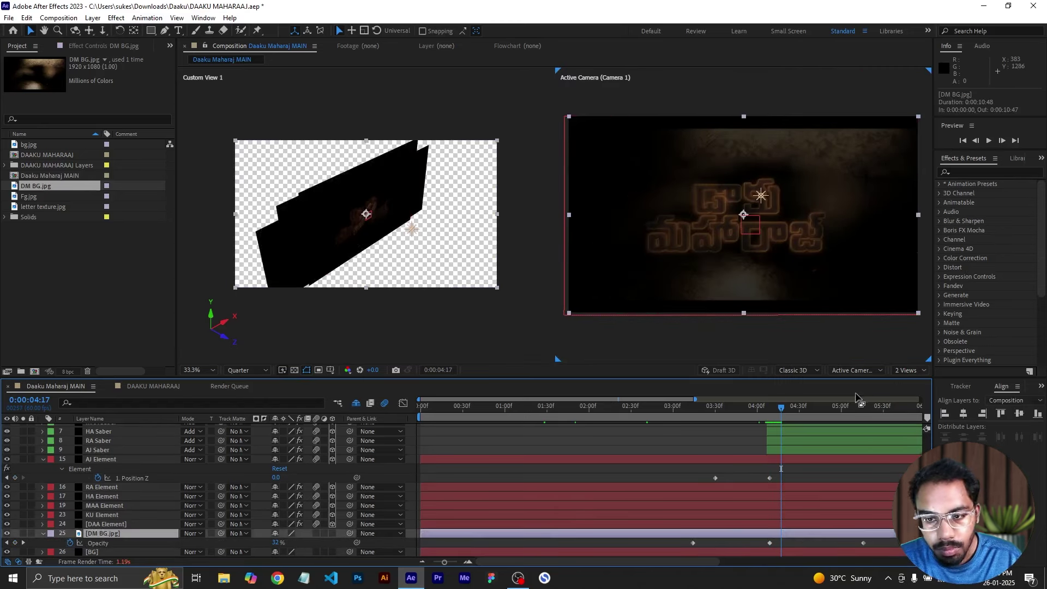
left_click(825, 408)
left_click(610, 473)
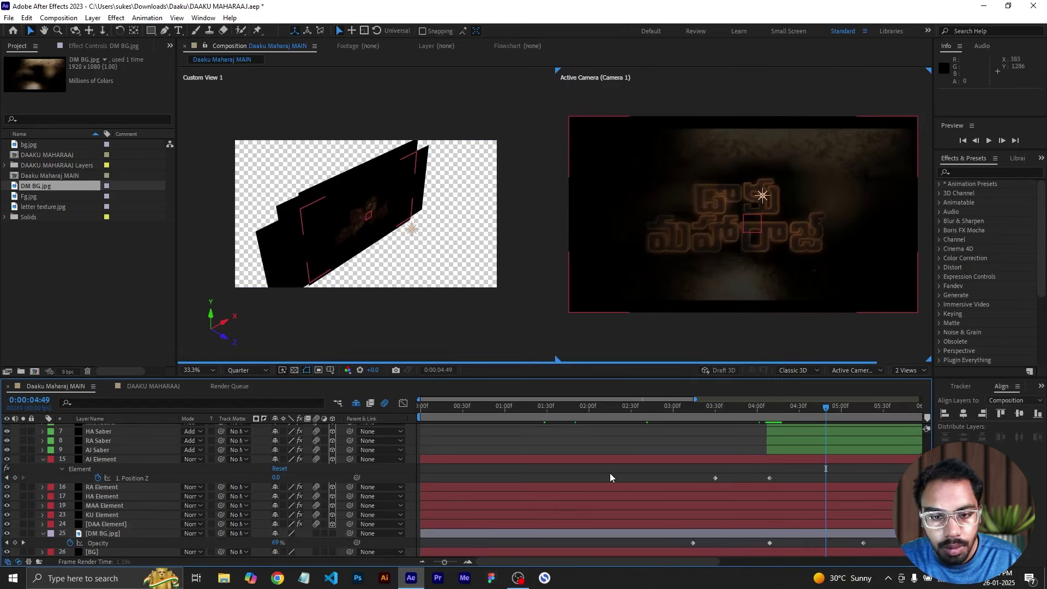
left_click(332, 532)
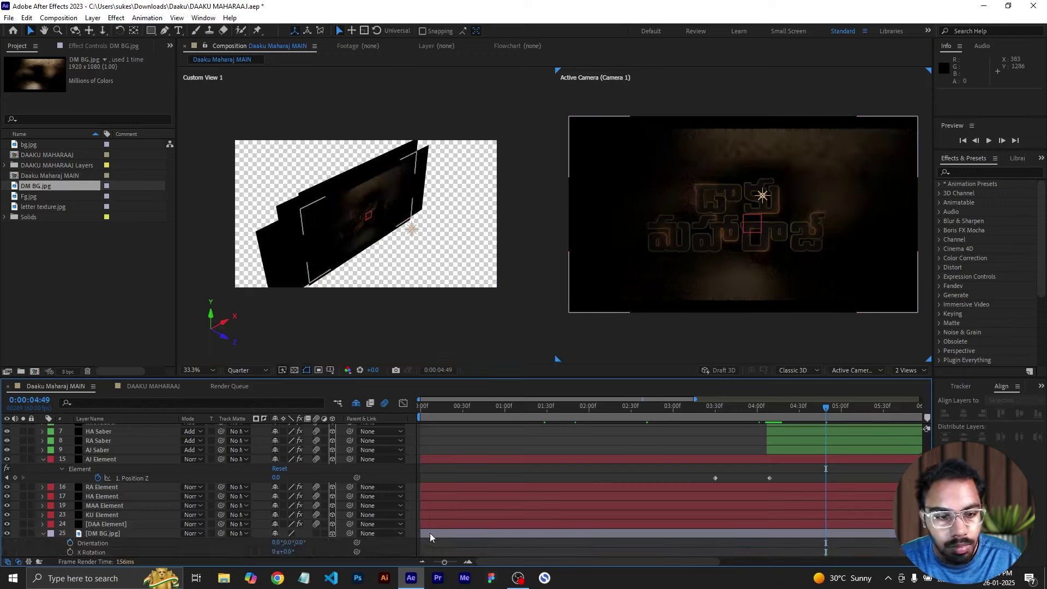
- Collapse DM BG.jpg's properties and preview the title animation from the start
left_click(44, 533)
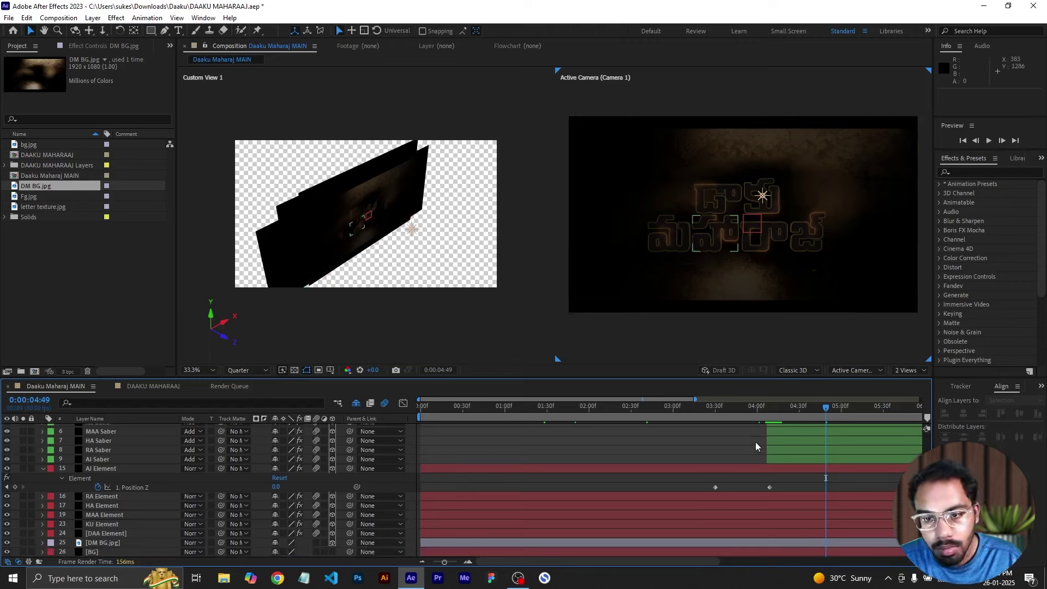
left_click(712, 407)
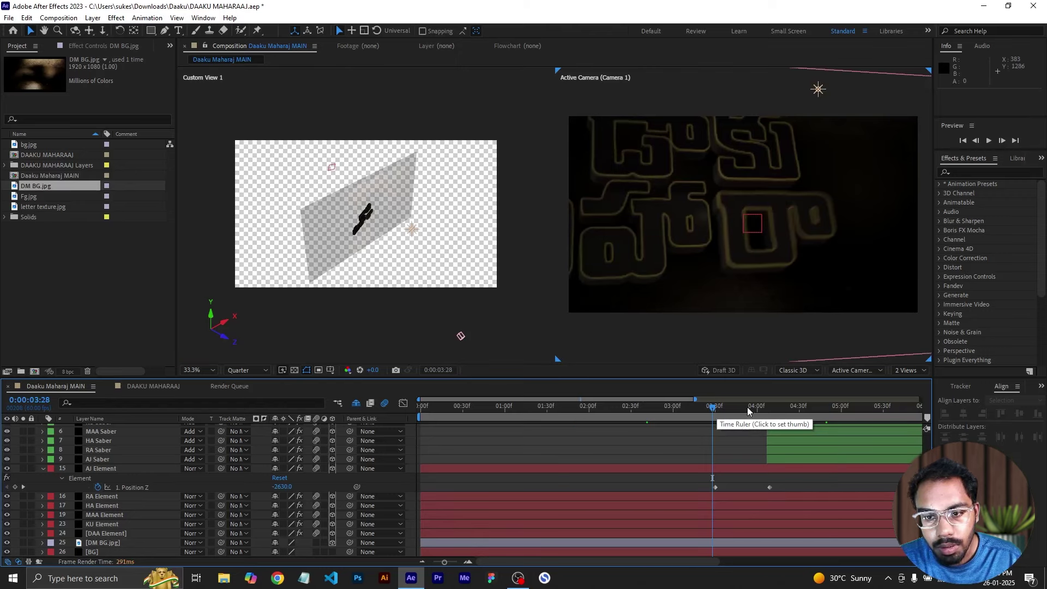
left_click(747, 406)
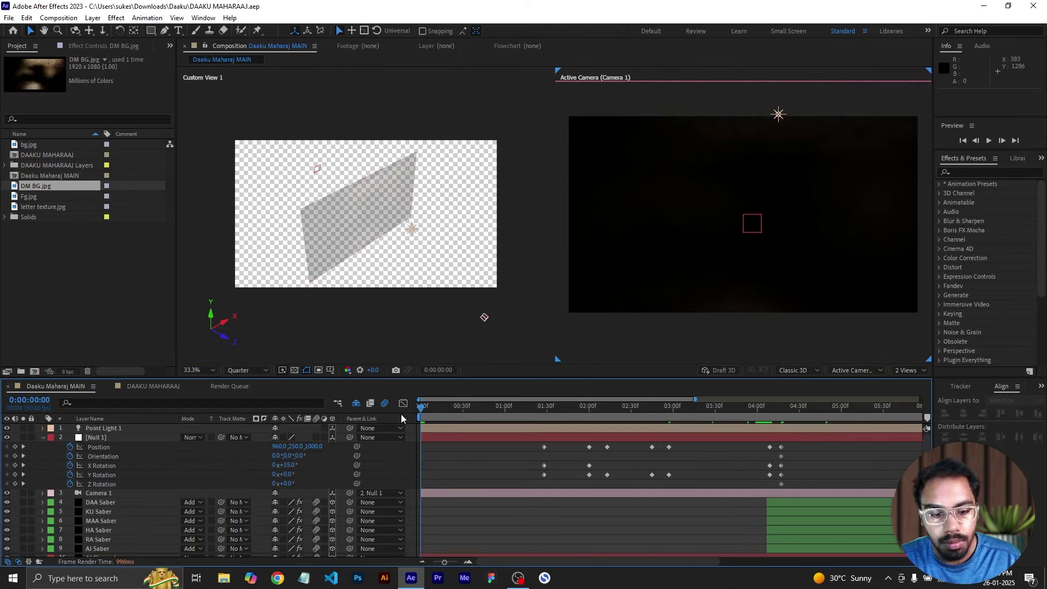
key("space")
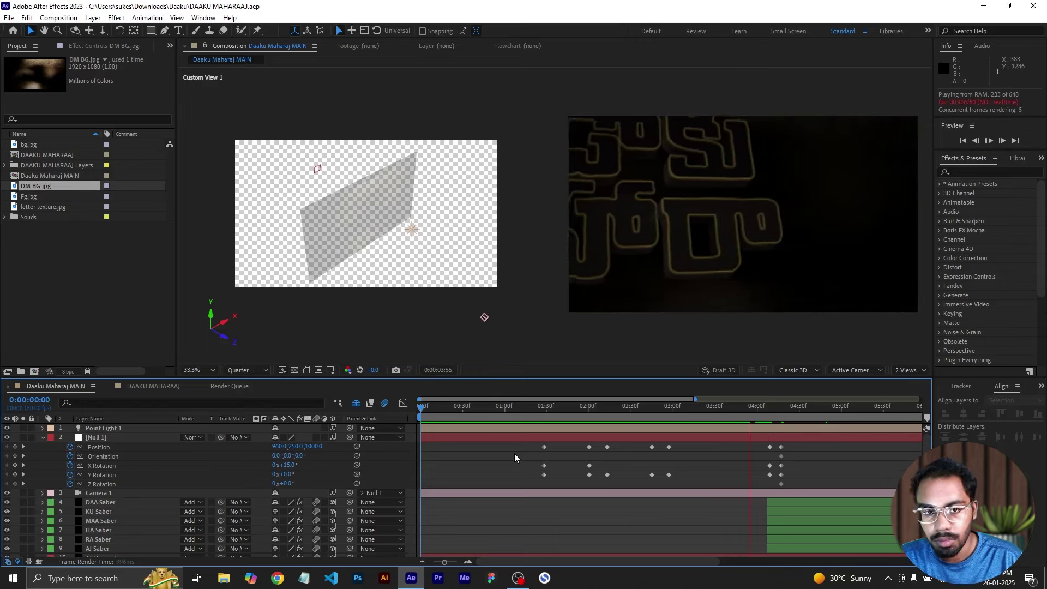
key("space")
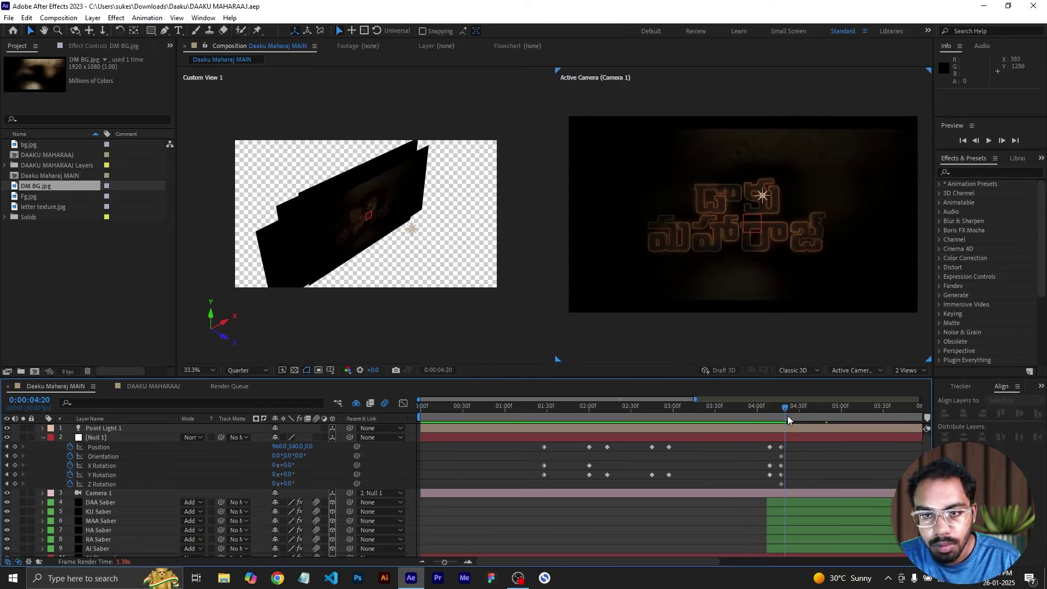
- Shift Null 1's fourth and fifth Position and Y Rotation keyframes later, with the fifth at 0:00:03:21
left_click_drag(787, 405, 704, 464)
left_click_drag(645, 443, 704, 475)
left_click_drag(726, 410, 758, 411)
left_click(8, 465)
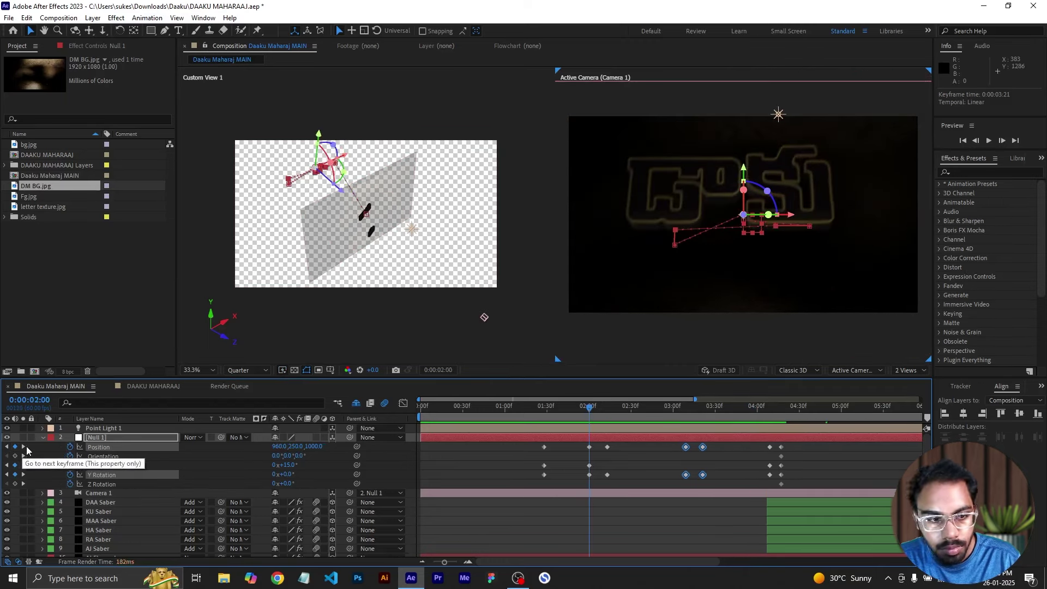
left_click(702, 409)
left_click(281, 446)
left_click_drag(281, 446, 311, 457)
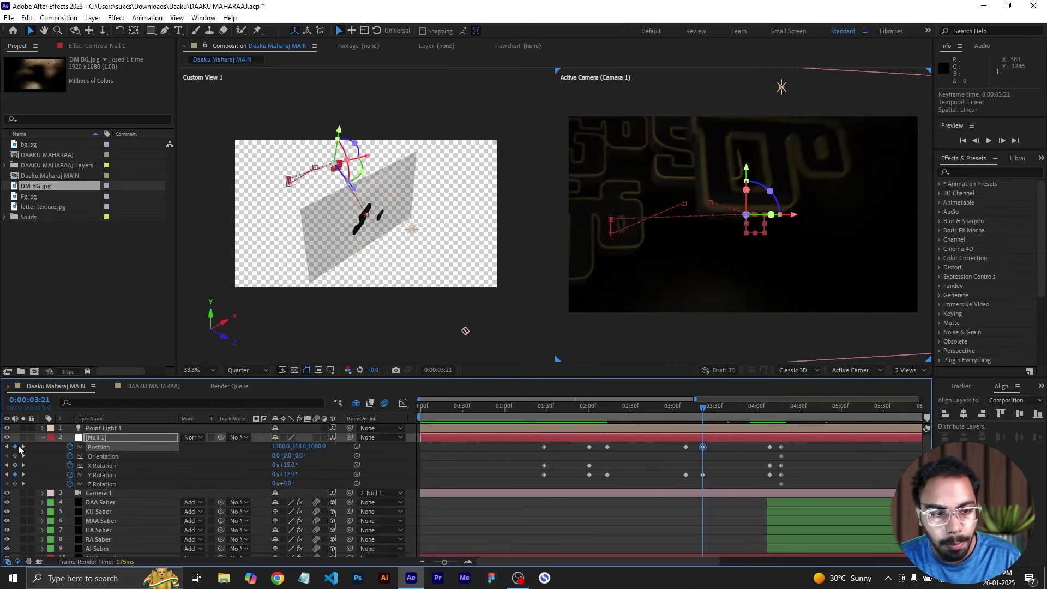
left_click(282, 446)
key("ctrl+z")
left_click(7, 446)
left_click(24, 446)
left_click(23, 446)
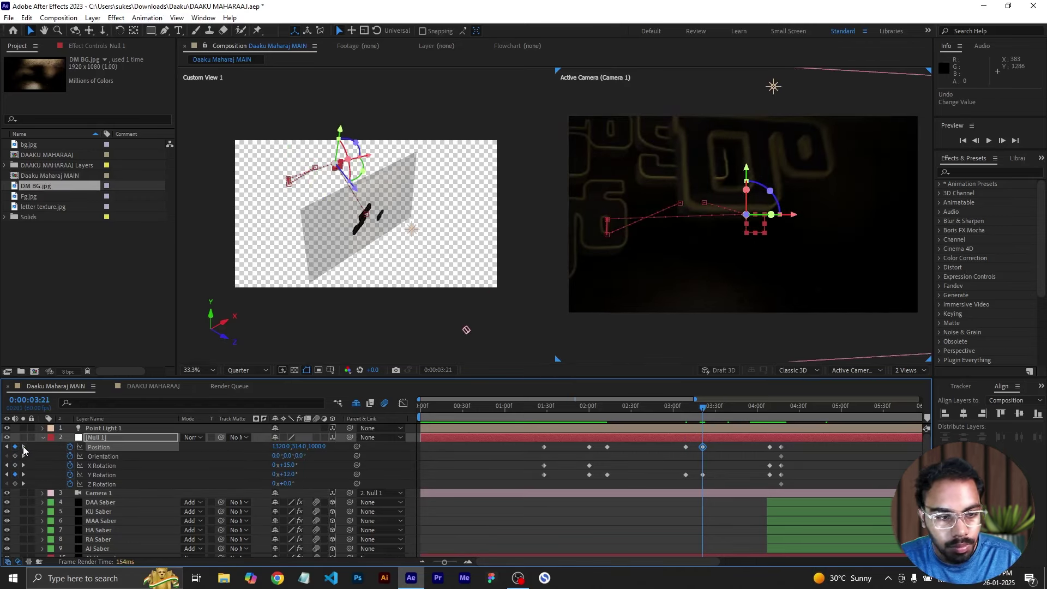
left_click_drag(289, 476, 297, 475)
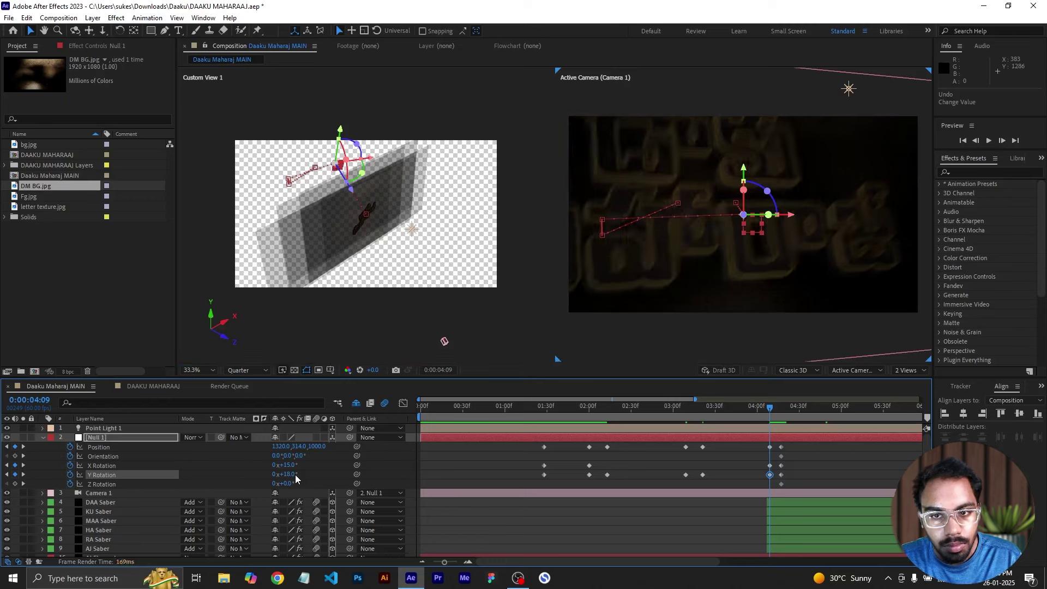
key("ctrl+z")
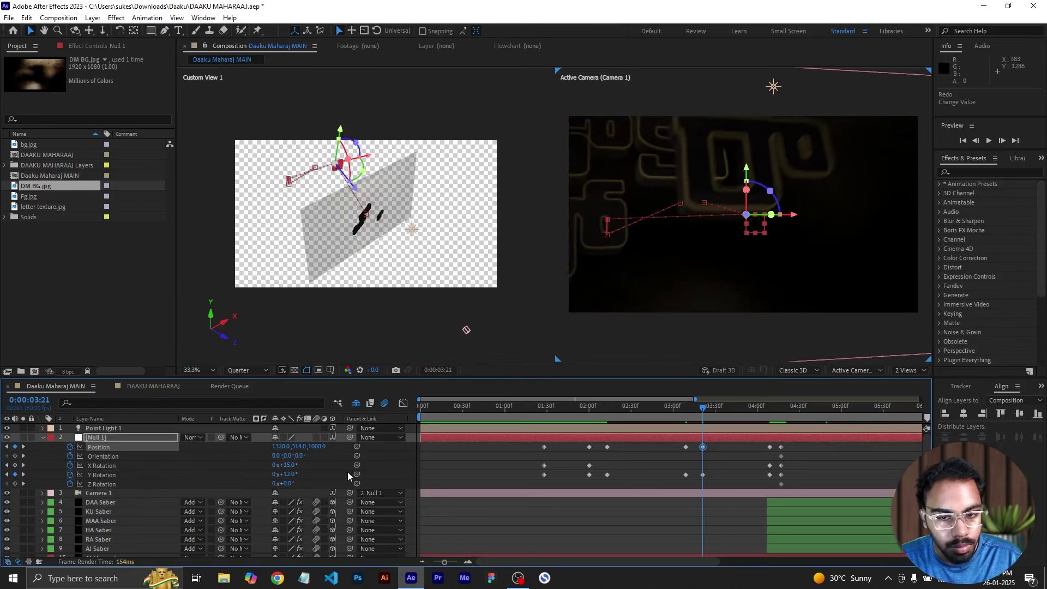
- At 0:00:04:09, set Null 1's Y Rotation to 20° and its Position Z to 1300
left_click(23, 474)
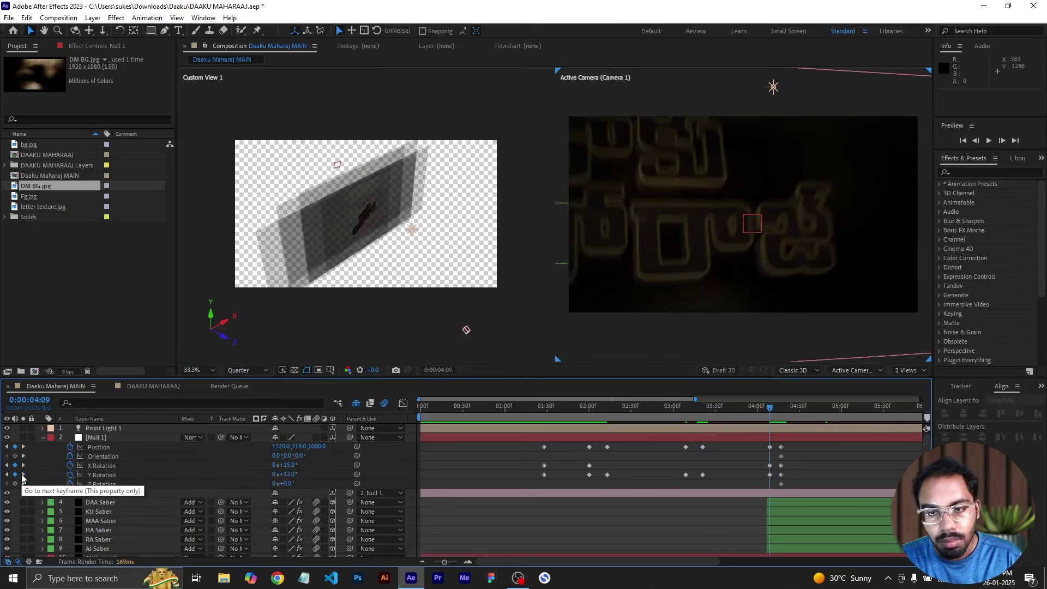
left_click(6, 475)
left_click(23, 475)
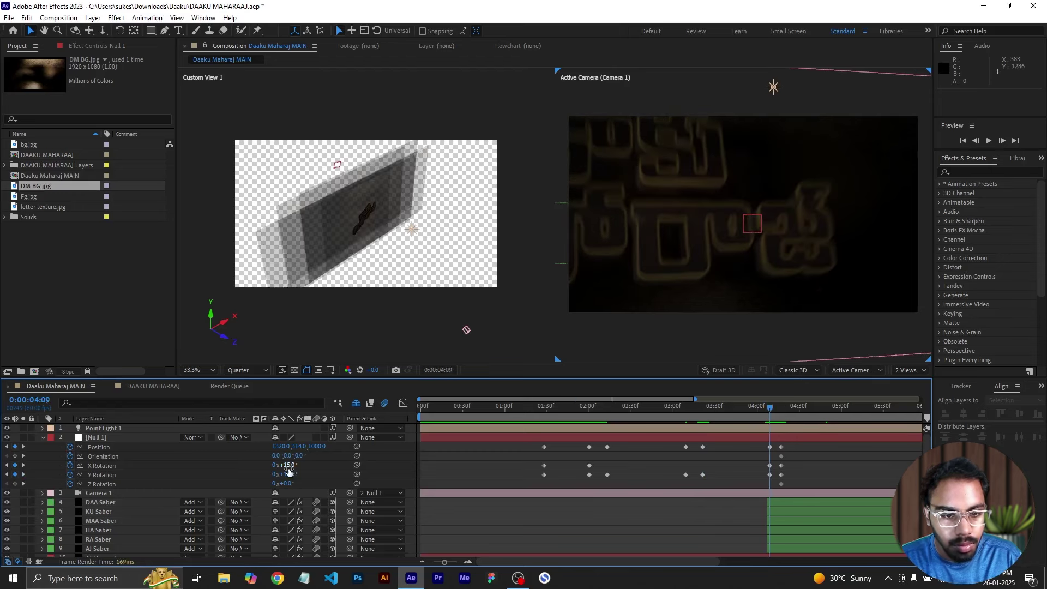
left_click(291, 473)
type("20")
key("Return")
left_click(317, 447)
type("1300")
key("Return")
- Set Null 1's Position at 0:00:04:09 to Y 250 and X 1480
left_click(298, 446)
type("250")
key("Return")
left_click(280, 447)
type("1480")
key("Return")
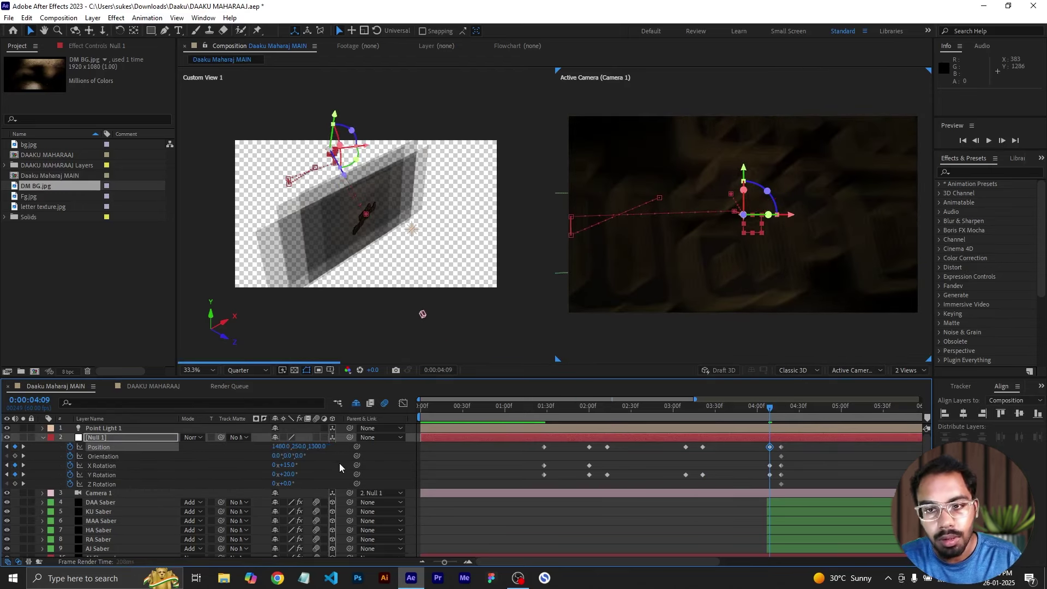
- Adjust Null 1's Position at 0:00:04:09 to X 1540 and Y 280
left_click(281, 447)
type("1540")
key("Return")
left_click(297, 447)
type("220")
key("Return")
key("ctrl+z")
left_click(300, 446)
type("280")
key("Return")
- Refine Null 1's Position X at 0:00:04:09 to 1585
left_click(281, 446)
type("1600")
key("Return")
key("ctrl+z")
left_click(281, 446)
type("1585")
key("Return")
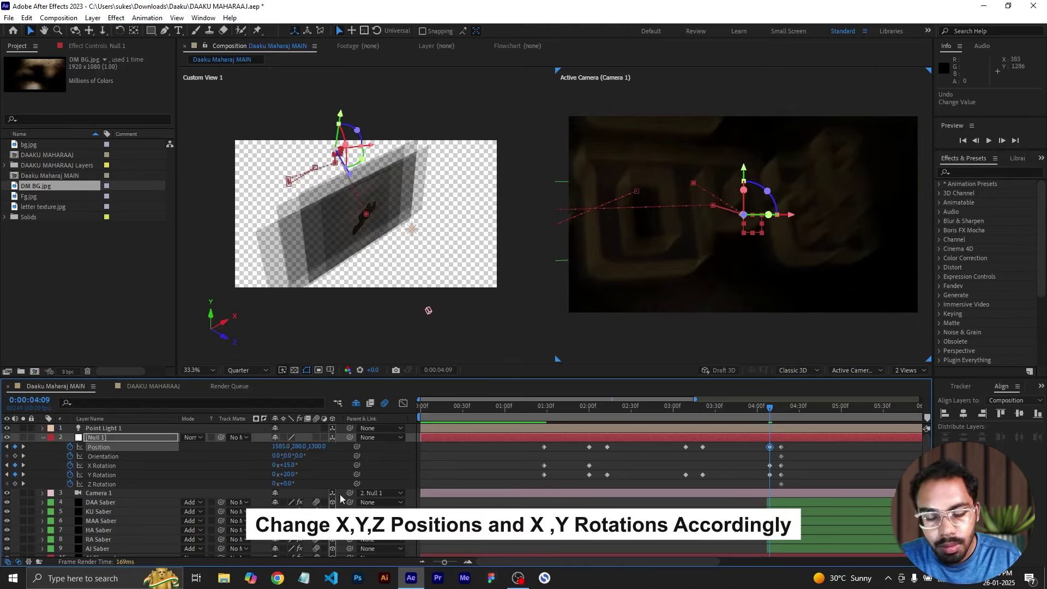
- Delay the six Saber layers slightly and move Null 1's last keyframe group to 0:00:04:19
left_click(808, 503)
scroll(808, 506, "down", 2)
left_click(808, 506, "shift")
left_click_drag(803, 485, 813, 484)
left_click_drag(770, 408, 782, 407)
left_click(752, 466)
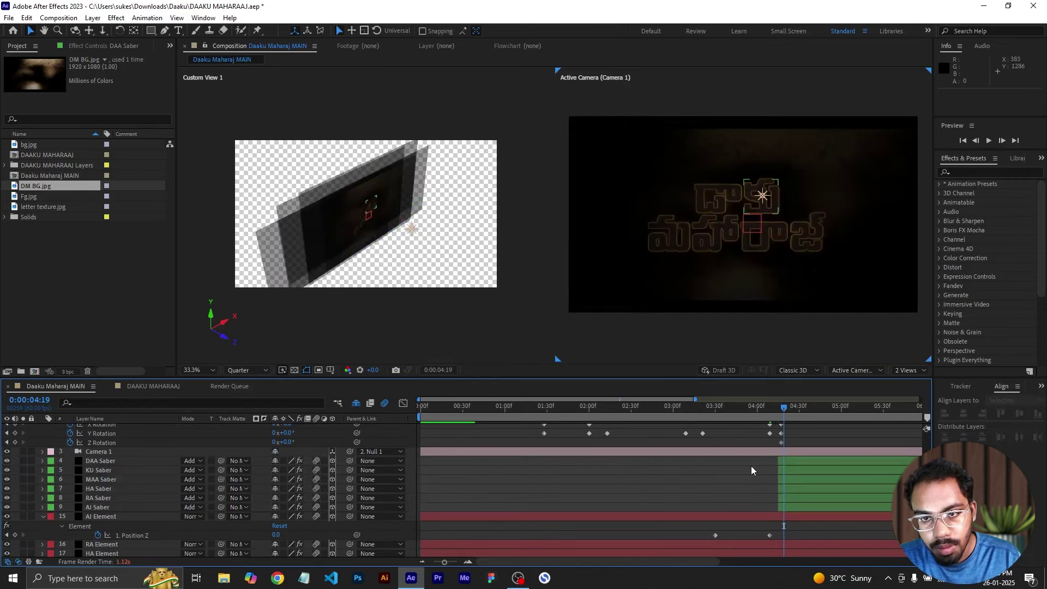
scroll(763, 473, "up", 2)
left_click_drag(776, 442, 784, 484)
- Shift the six Saber layers so they start at 0:00:04:17
left_click_drag(784, 407, 767, 407)
left_click(797, 502)
left_click(798, 548, "shift")
left_click_drag(797, 530, 800, 530)
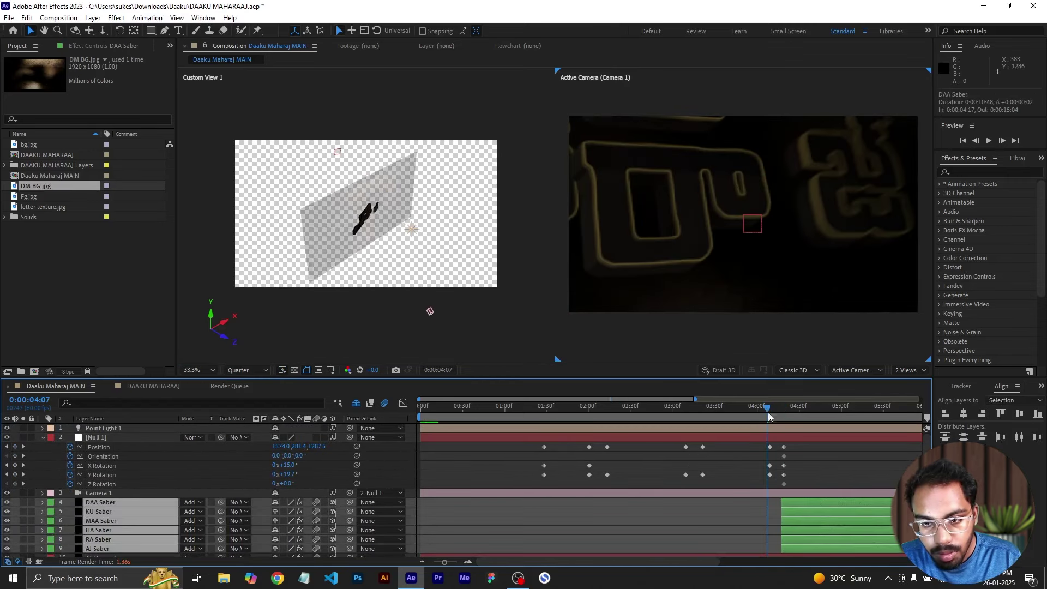
- At the 0:00:03:21 keyframe, set Null 1's Position X to 1585 and Y Rotation to 20°
left_click_drag(767, 407, 770, 408)
left_click(6, 447)
left_click(6, 446)
left_click(282, 446)
type("1")
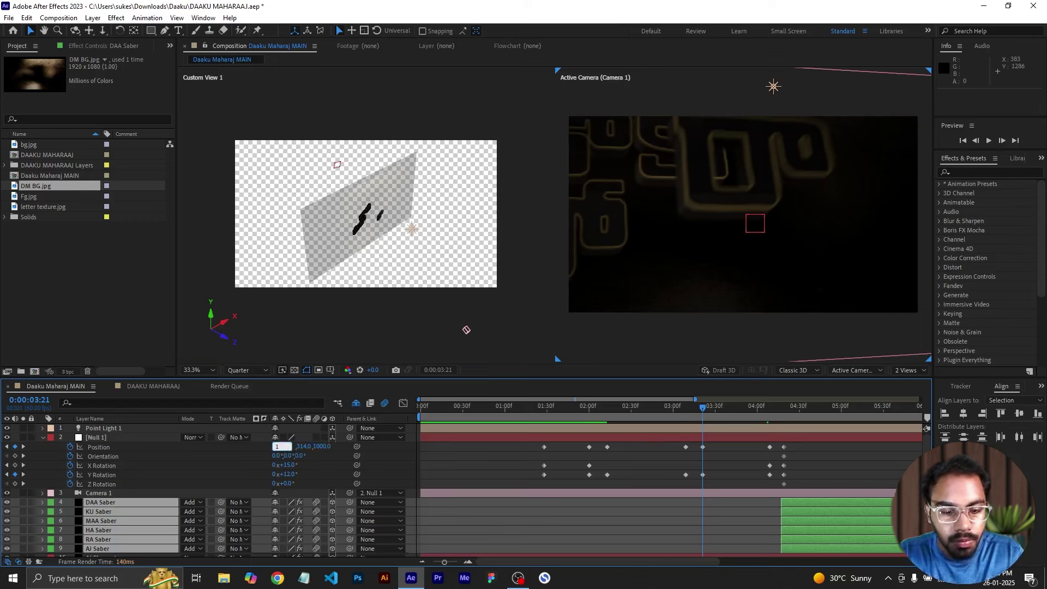
type("585")
key("Return")
left_click(289, 474)
type("20")
key("Return")
- At 0:00:03:21, set Null 1's Position Y to 280 and Z to 1300
left_click(301, 446)
type("280")
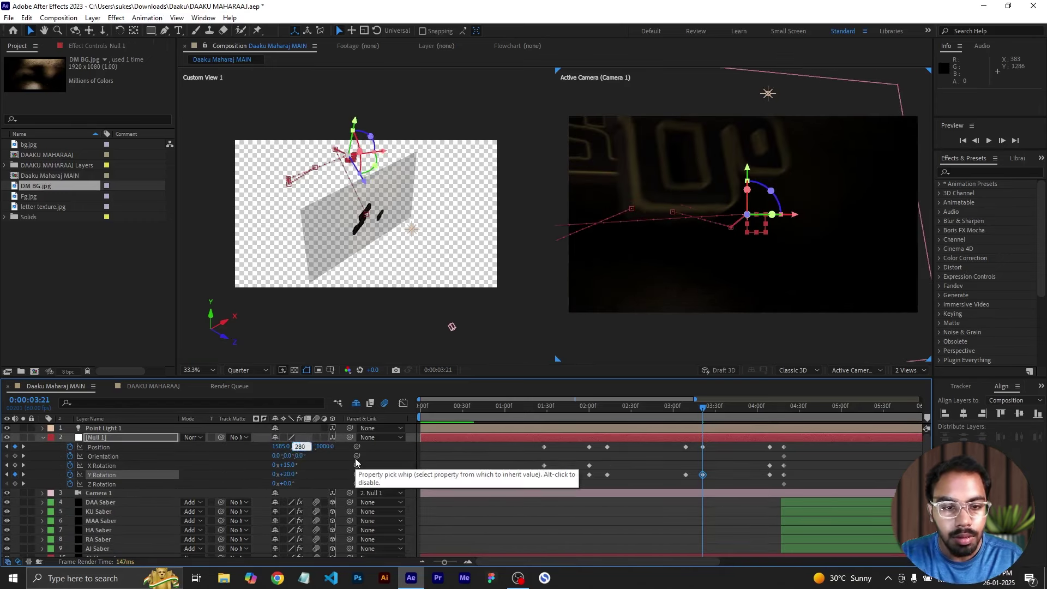
key("Return")
left_click(22, 446)
left_click(6, 446)
left_click(317, 447)
type("1300")
key("Return")
left_click(23, 447)
left_click(6, 446)
- Shift Null 1's fourth and fifth Position and Y Rotation keyframes to 0:00:03:14 and 0:00:03:26
left_click(712, 408)
left_click_drag(677, 442, 711, 480)
left_click_drag(702, 475, 709, 480)
left_click_drag(711, 412, 774, 418)
left_click(7, 465)
left_click(46, 463)
left_click(7, 447)
left_click(7, 446)
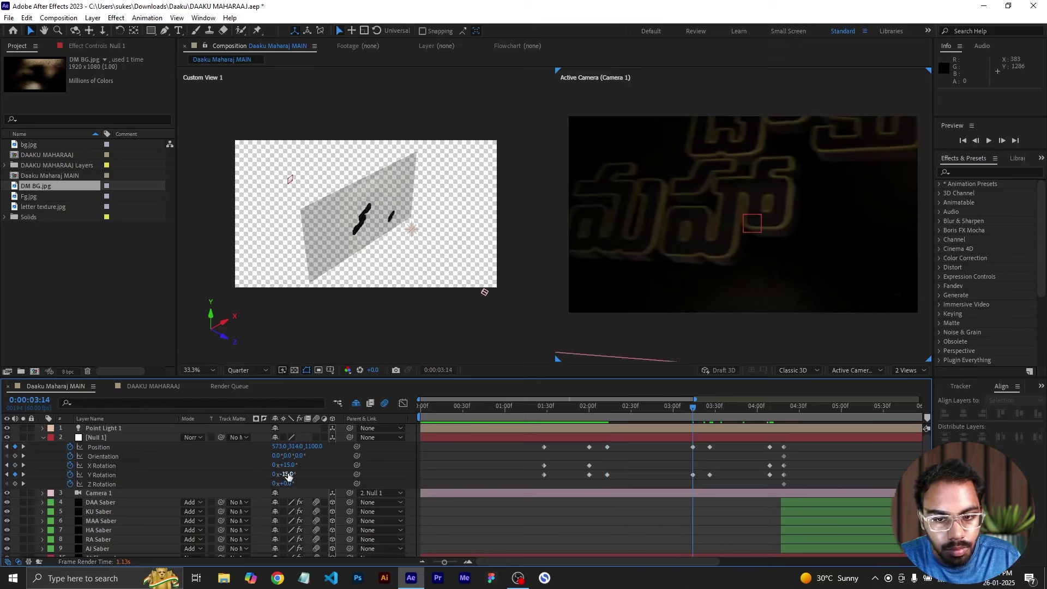
- Set Null 1's Y Rotation to -20° on the keyframes at 0:00:03:14 and 0:00:02:13
left_click(287, 476)
type("-25")
key("Return")
left_click(6, 475)
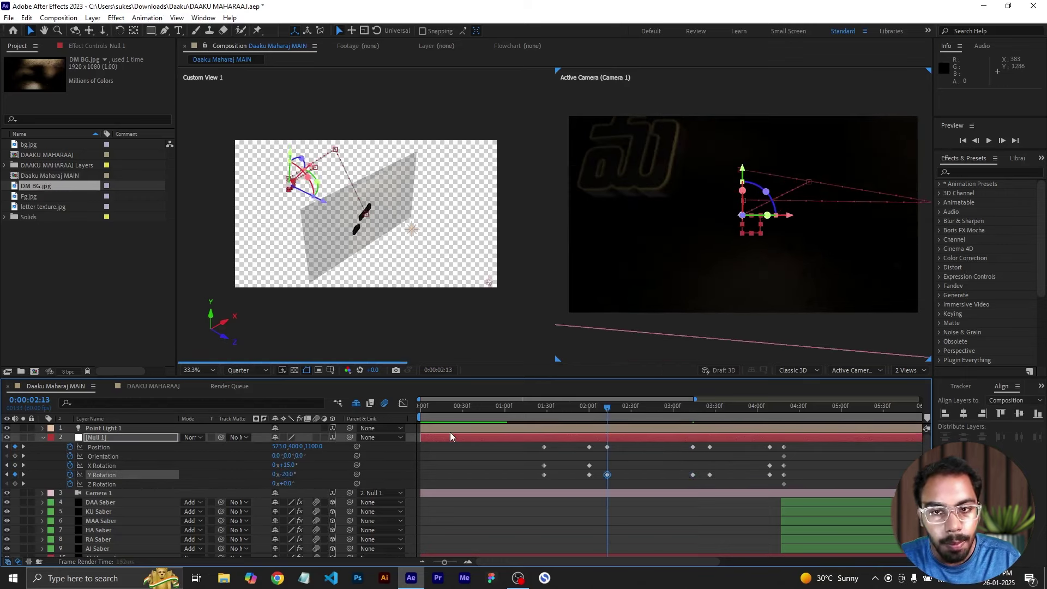
left_click(23, 474)
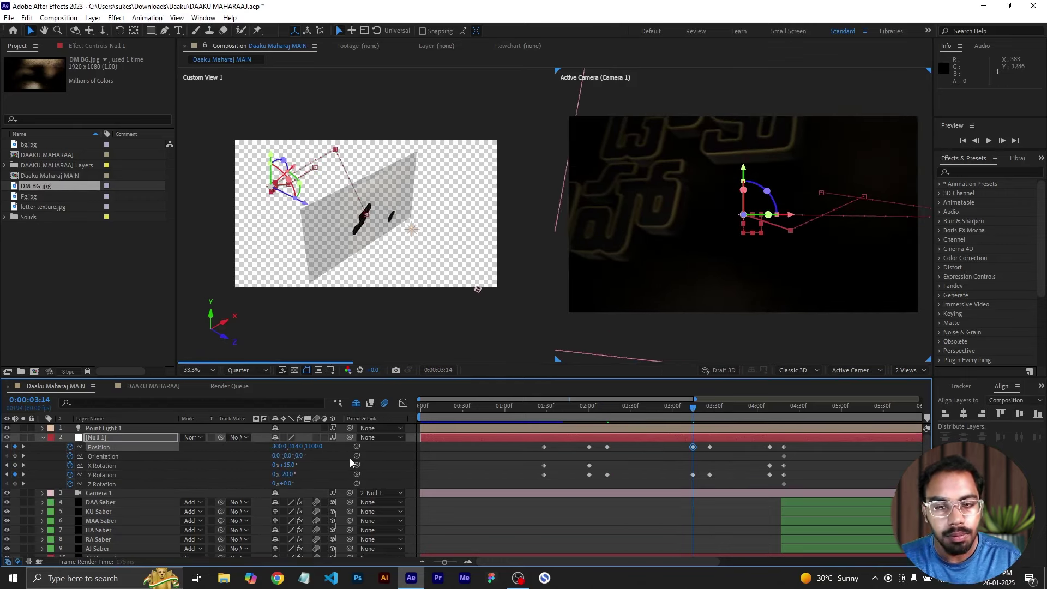
- At 0:00:03:14, set Null 1's Position X to 360 and Y to 300
left_click(279, 446)
type("330")
key("Return")
left_click(279, 447)
type("360")
key("Return")
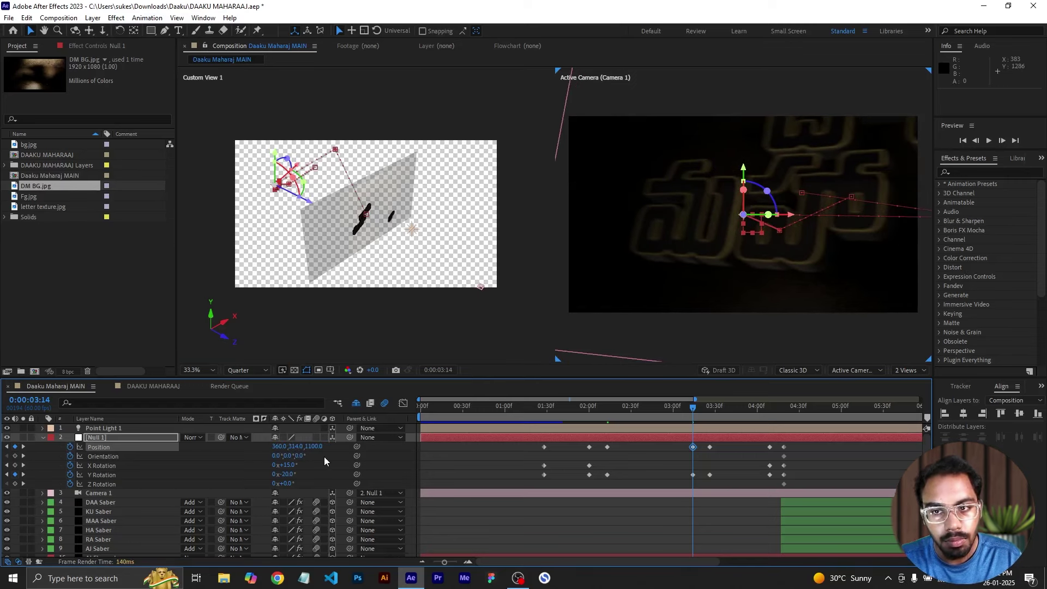
left_click(295, 446)
type("300")
key("Return")
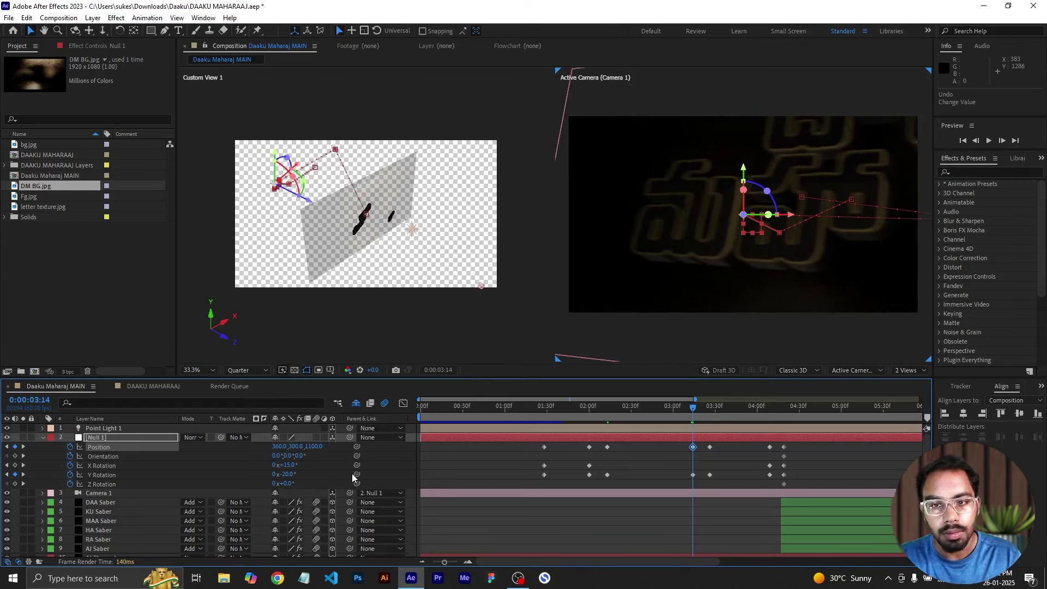
- At 0:00:03:14, set Null 1's Position Z to 1200 and X to 400
left_click(314, 446)
type("1200")
key("Return")
left_click(279, 447)
type("380")
key("Return")
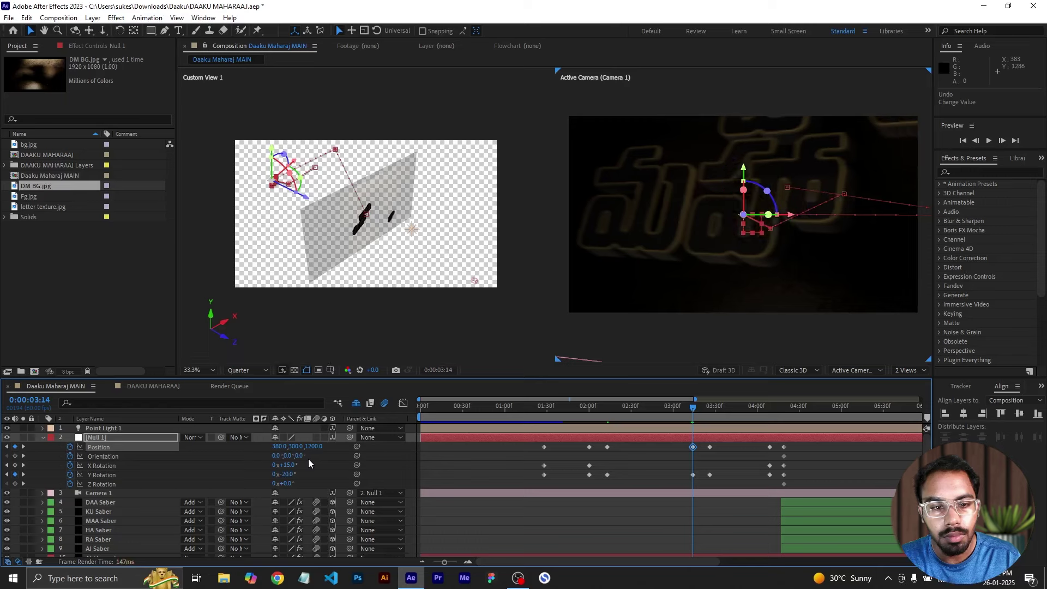
left_click(278, 447)
type("400")
key("Return")
- Match Null 1's Position keyframes at 0:00:02:13 and 0:00:03:14, using an X value of 340
left_click(47, 446)
left_click(6, 446)
left_click(279, 446)
type("340")
key("Return")
left_click(23, 447)
left_click(6, 447)
- Shift Null 1's second and third keyframe groups to 0:00:01:51 and 0:00:02:04, and return to 0:00:01:28
left_click(589, 413)
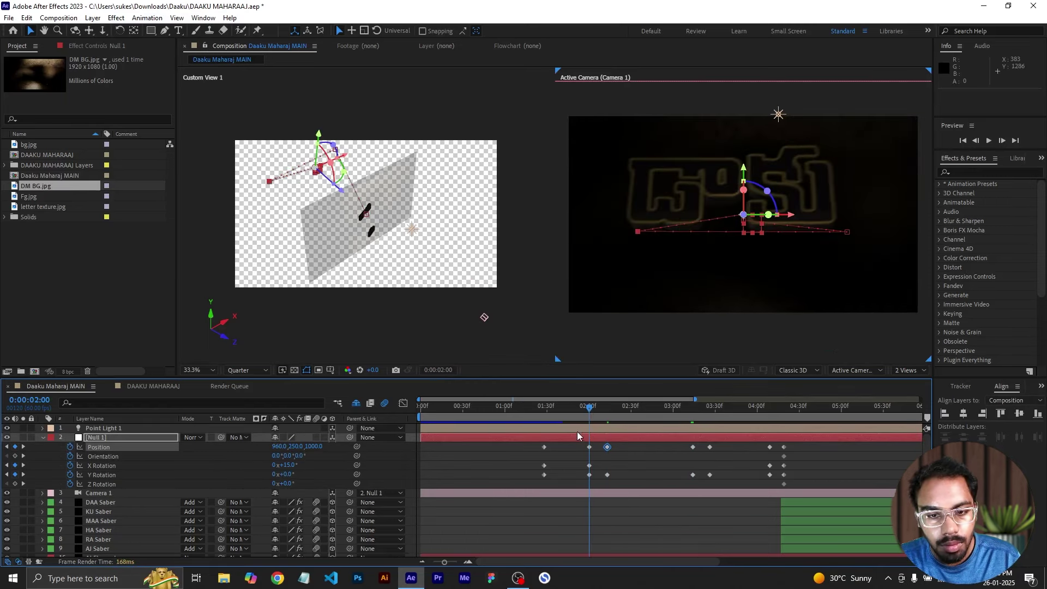
left_click(6, 447)
left_click(22, 447)
left_click_drag(576, 443, 615, 480)
left_click_drag(608, 475, 578, 450)
left_click(599, 414)
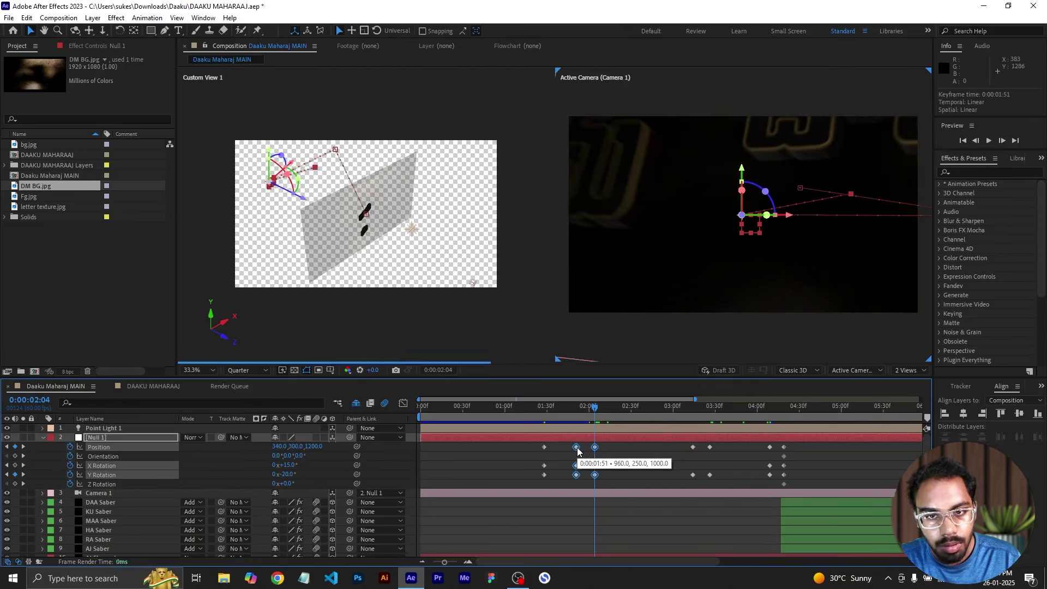
left_click_drag(573, 409, 544, 410)
left_click(619, 464)
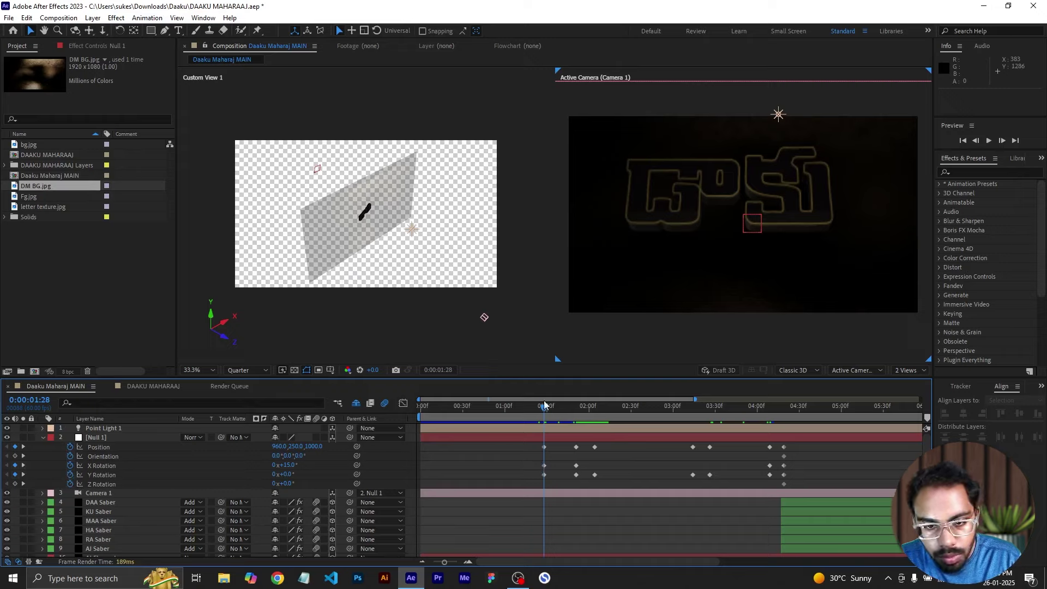
- Remove Null 1's Orientation and Z Rotation keyframes, and list only the layer's modified properties
left_click(70, 456)
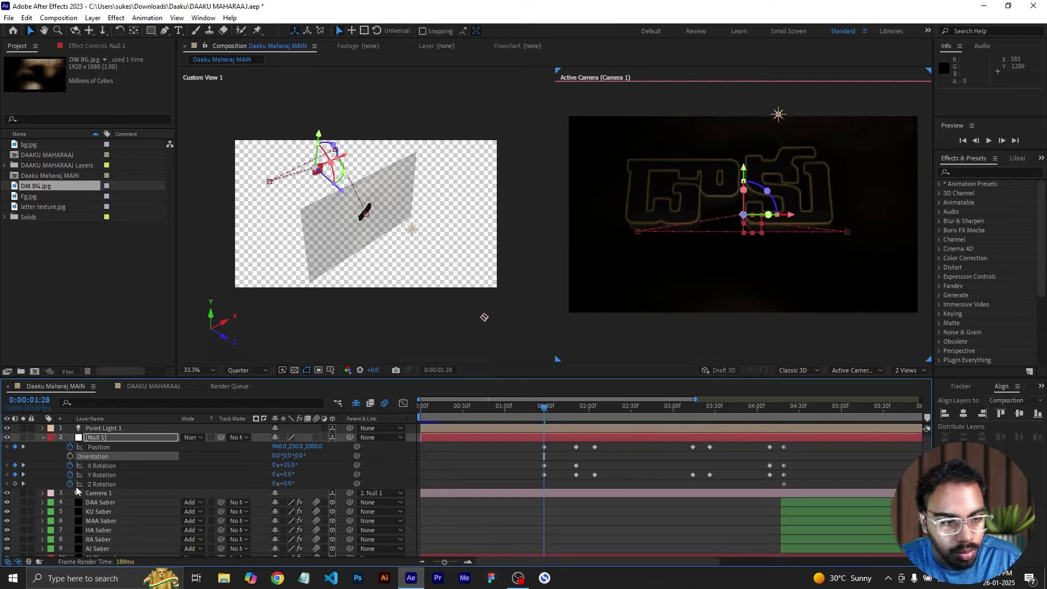
left_click(70, 484)
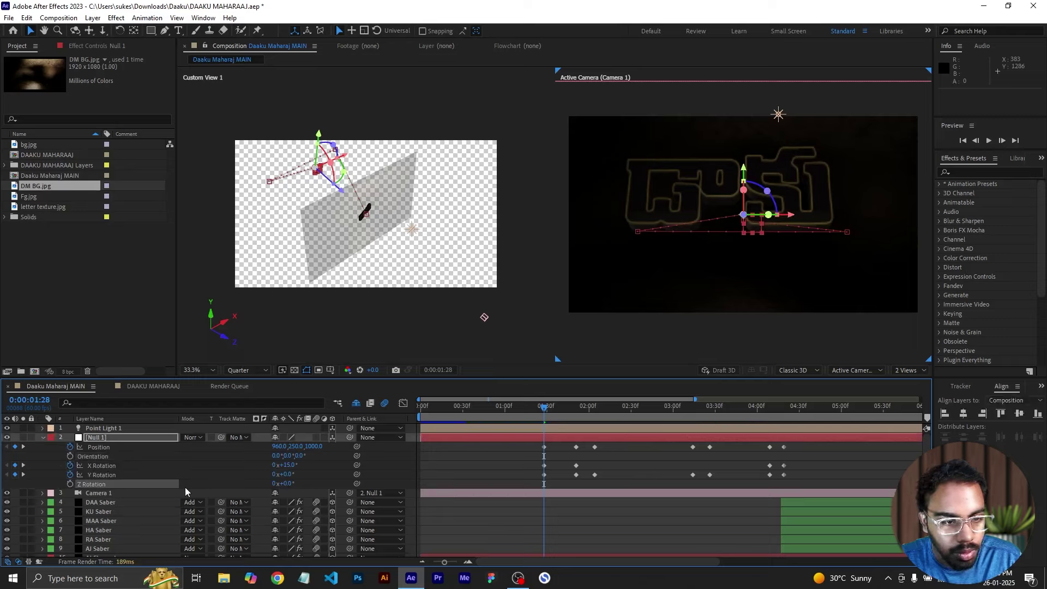
left_click(123, 438)
key("u")
key("u")
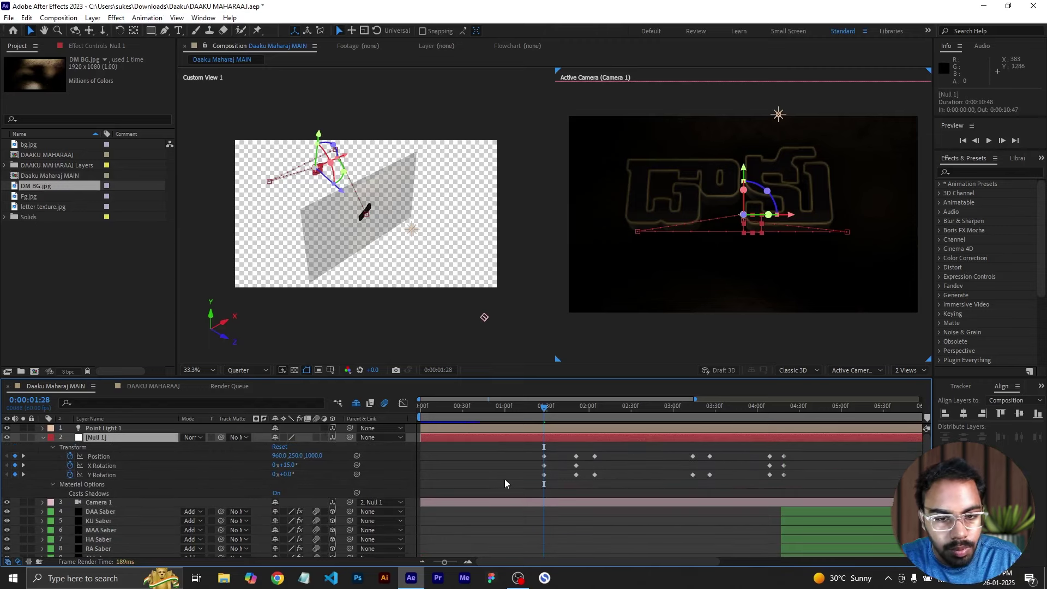
left_click(504, 480)
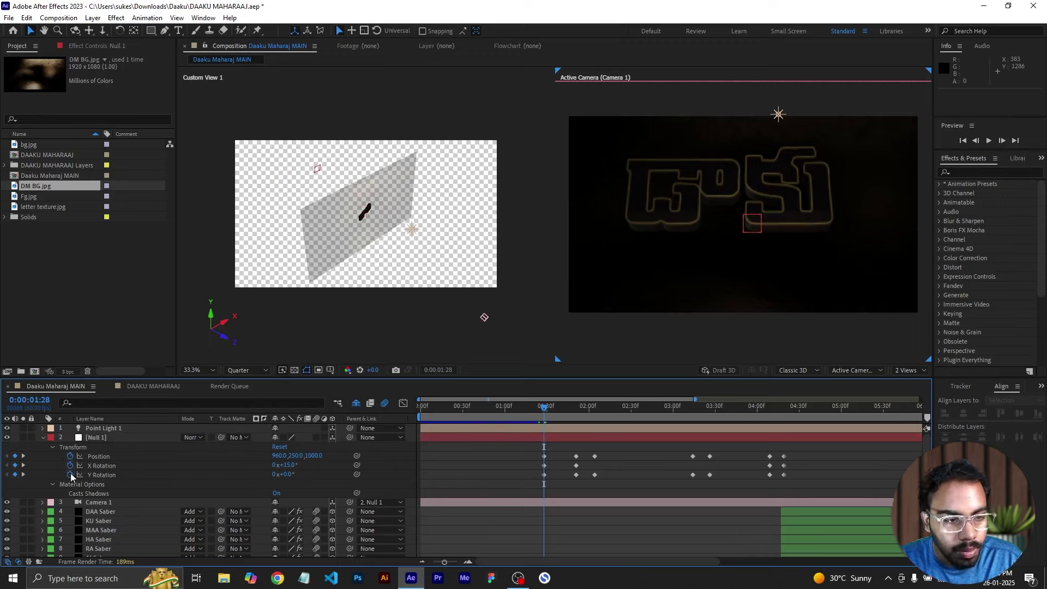
- Step through Null 1's Position keyframes from 0:00:01:51 to 0:00:04:09, checking the position and rotation values at each one
left_click(23, 456)
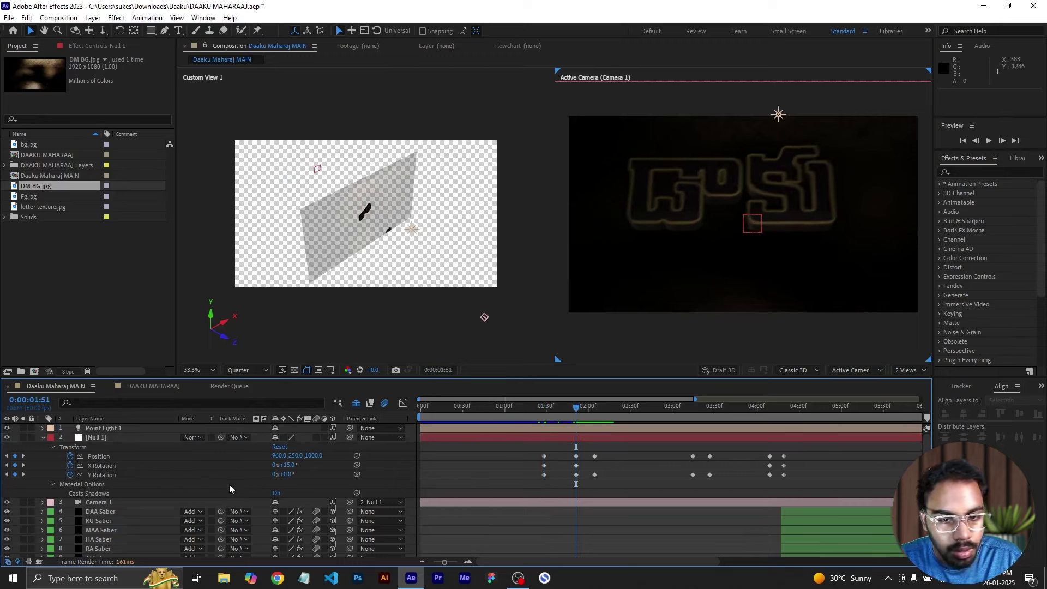
left_click(23, 457)
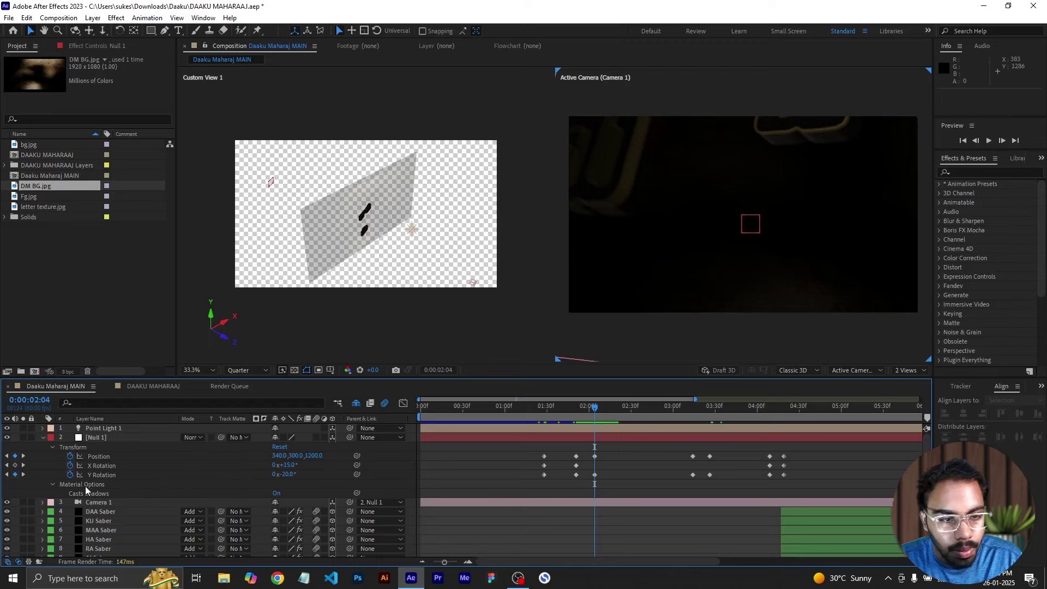
left_click(23, 456)
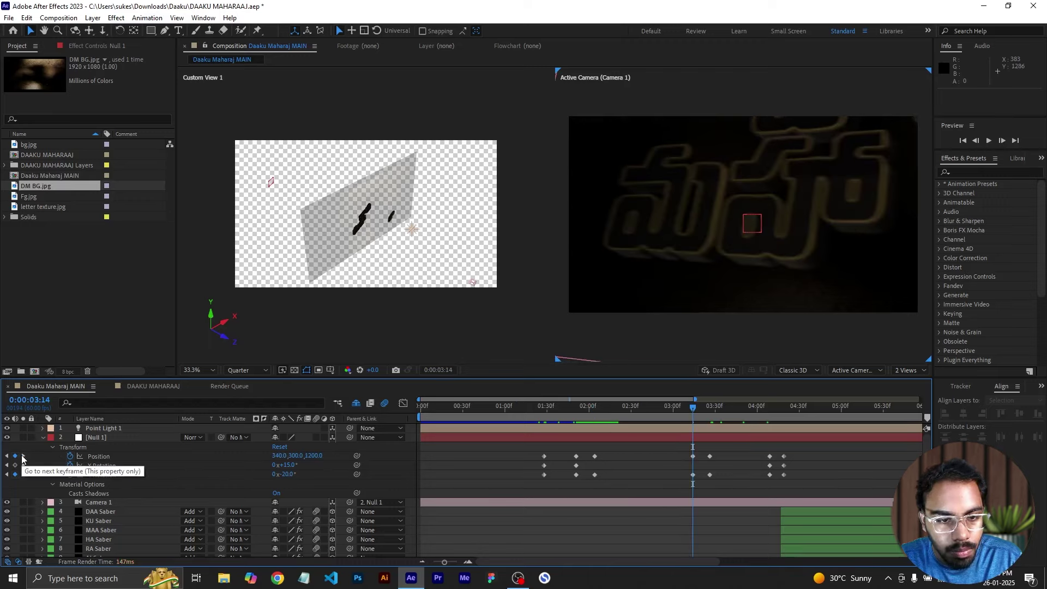
left_click(23, 457)
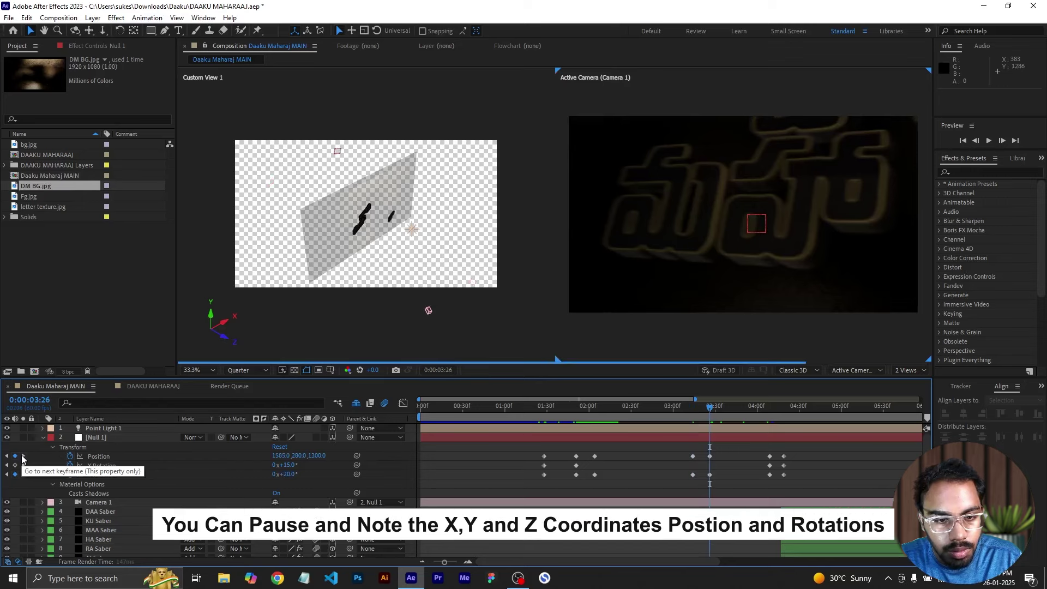
left_click(23, 457)
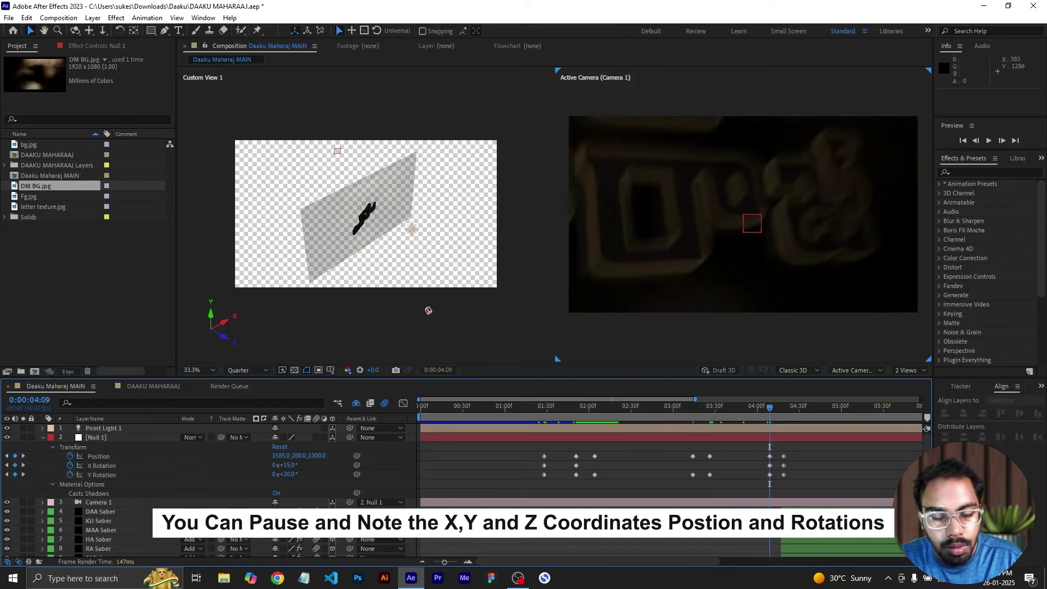
- Examine the active camera framing near each of Null 1's keyframe times, from 0:00:01:28 to its last keyframe
left_click(544, 418)
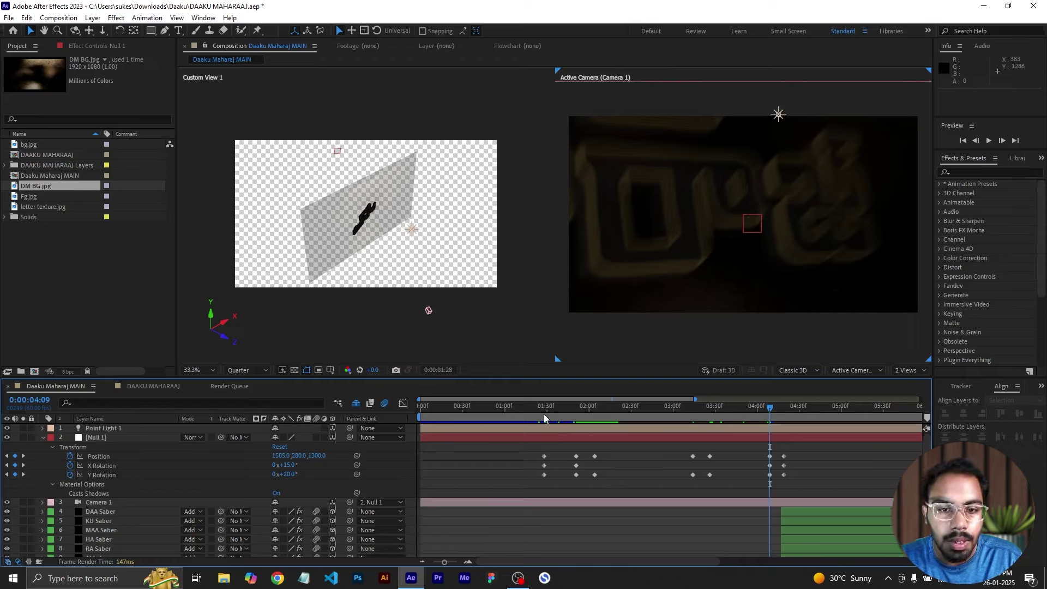
left_click(575, 418)
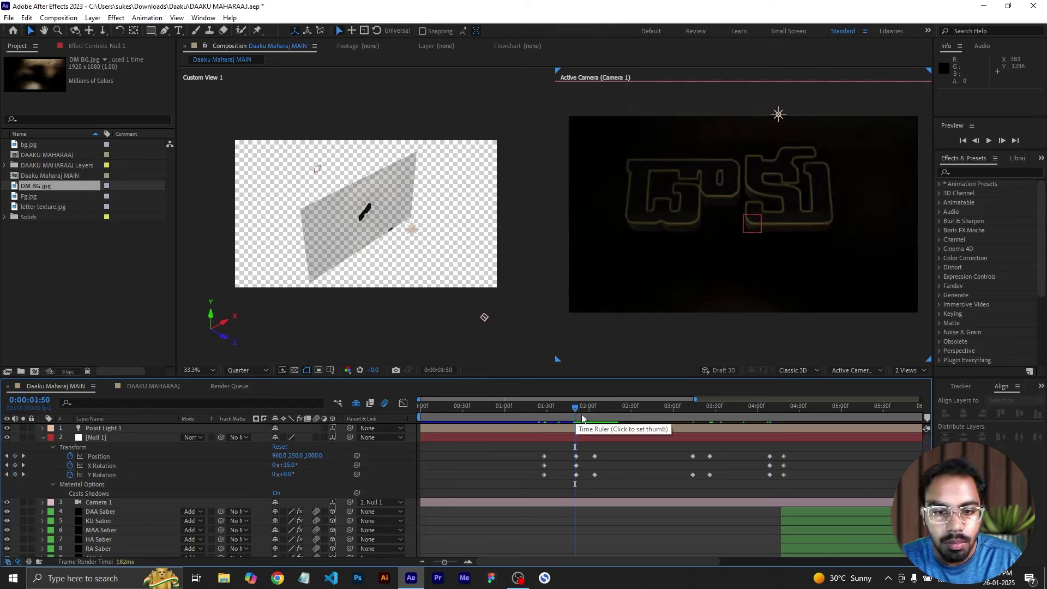
left_click(578, 417)
left_click(592, 415)
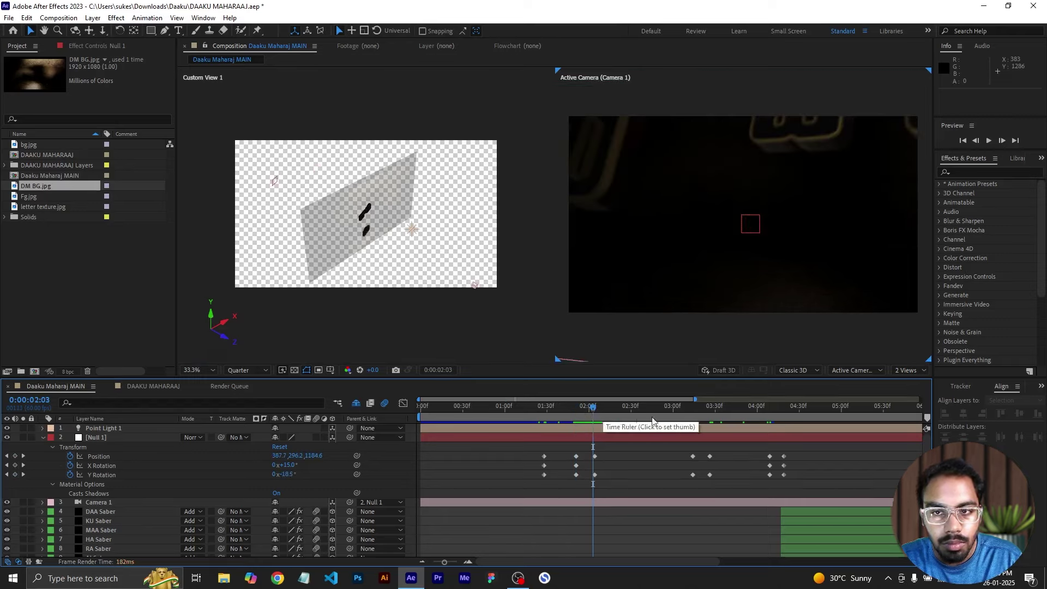
left_click(691, 416)
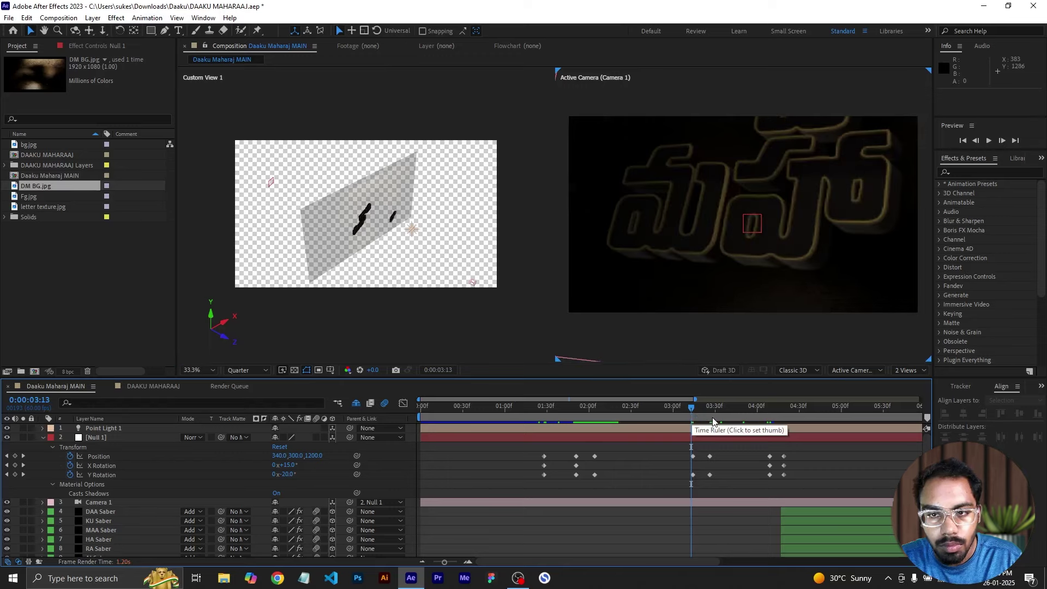
left_click(713, 419)
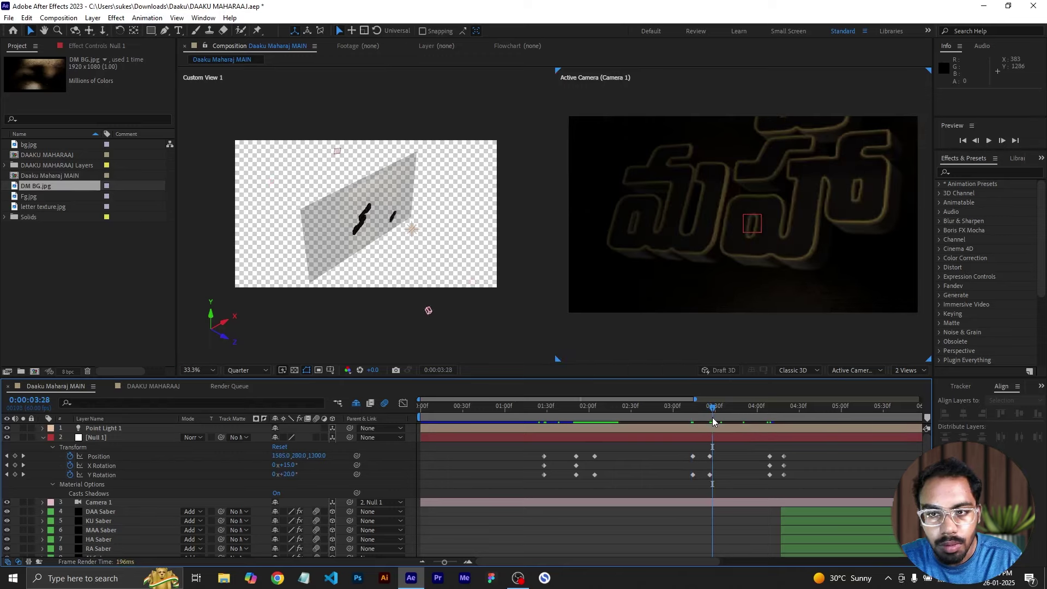
left_click(771, 415)
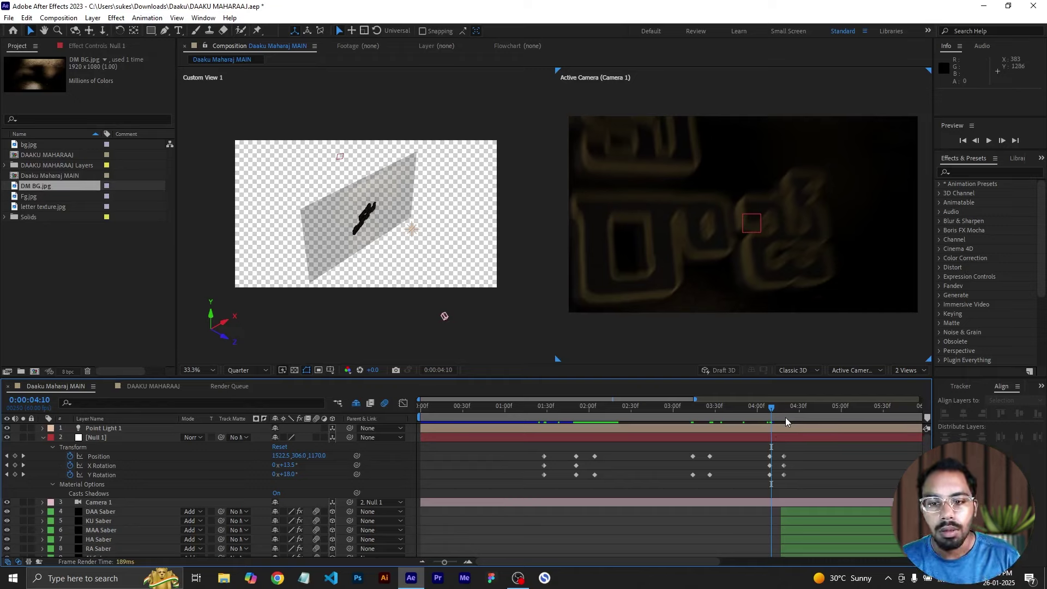
left_click(784, 410)
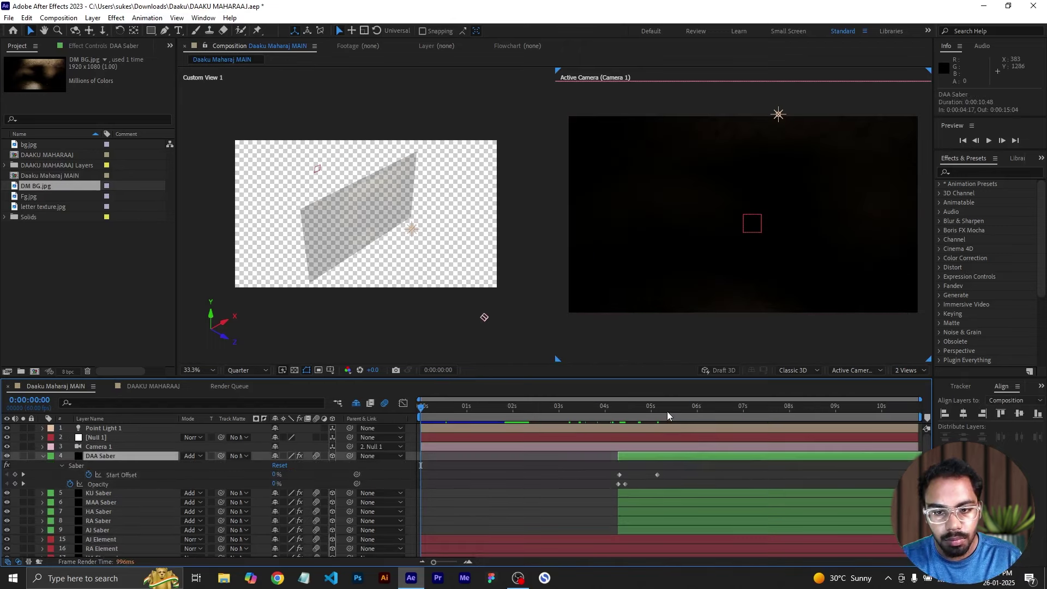
- End the work area at 0:00:05:21, trim the composition to it, and preview the animation from the start
left_click(667, 412)
key("n")
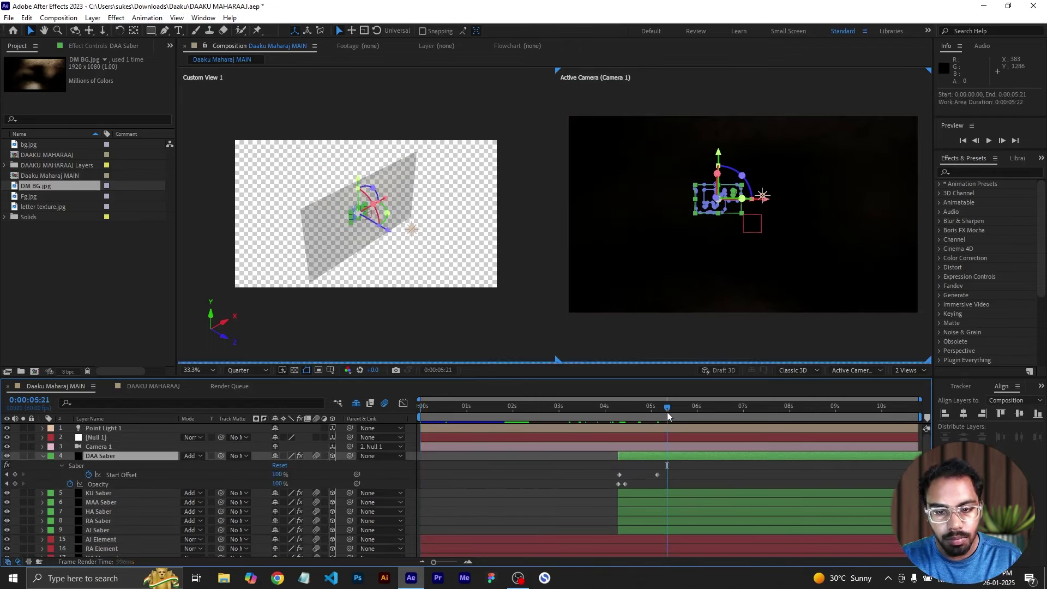
key("ctrl+shift+x")
left_click_drag(631, 413, 395, 407)
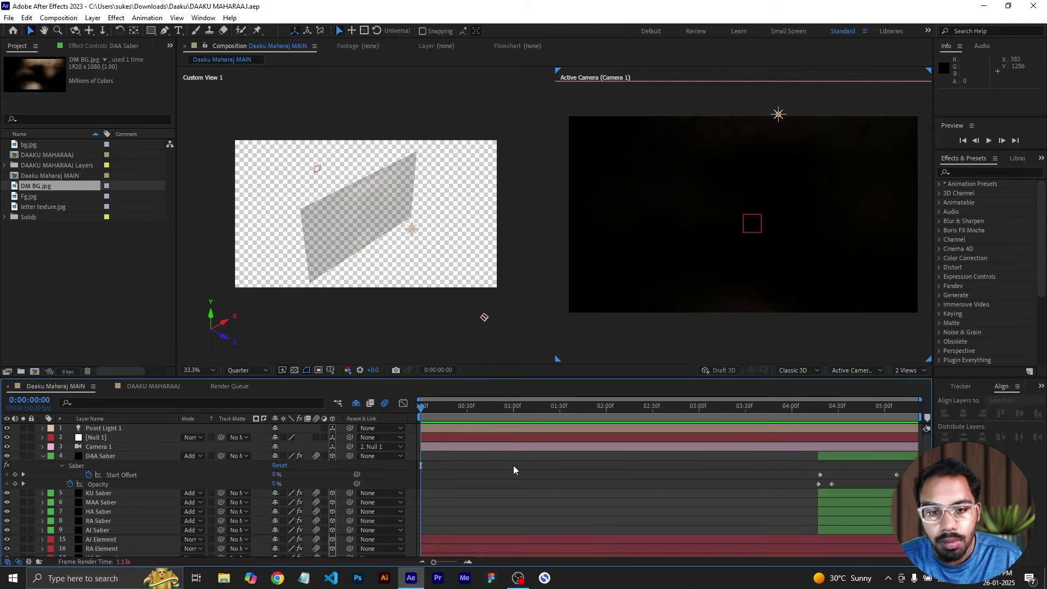
key("space")
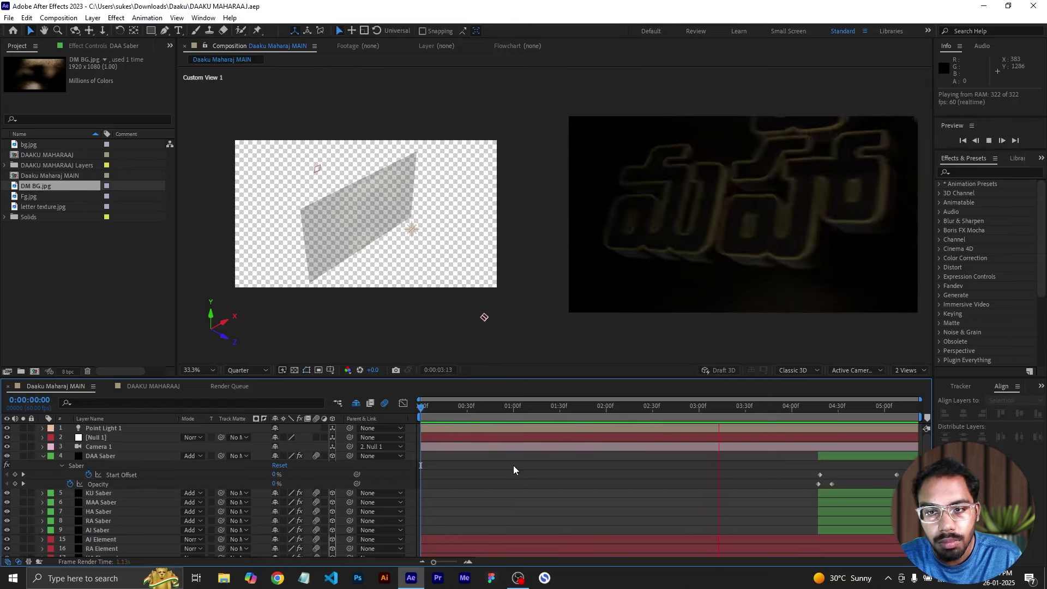
key("space")
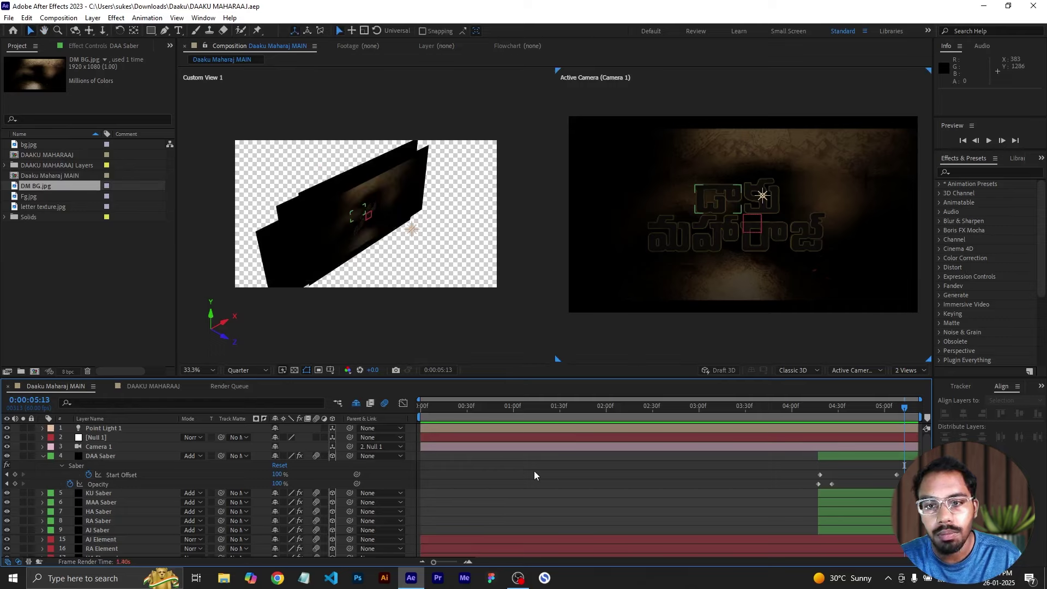
- Reveal Null 1's animated properties and shift its last Position, X Rotation and Y Rotation keyframes forward in time
left_click(802, 446)
left_click(807, 436)
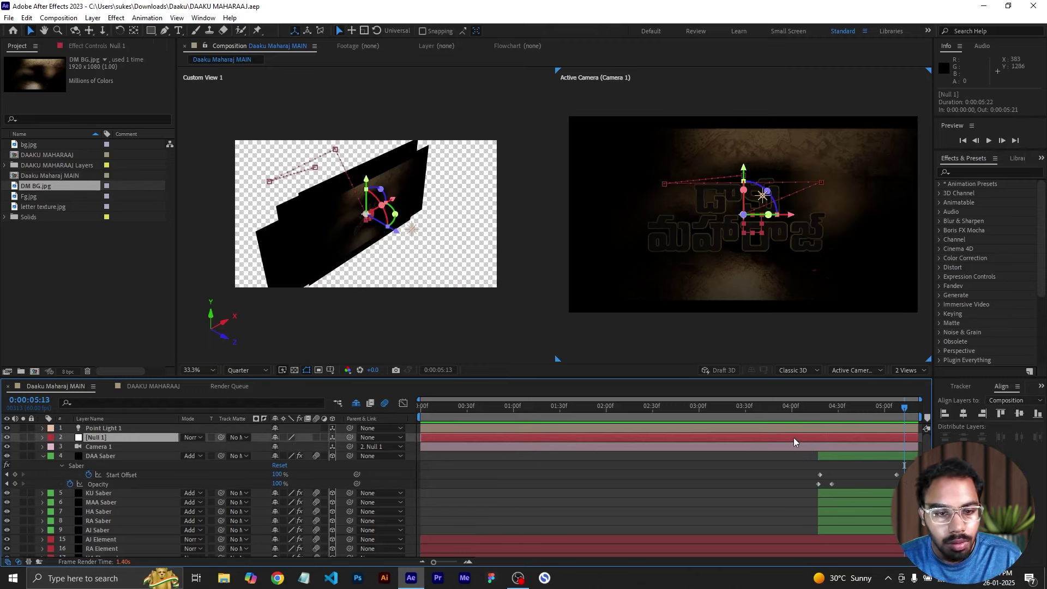
key("u")
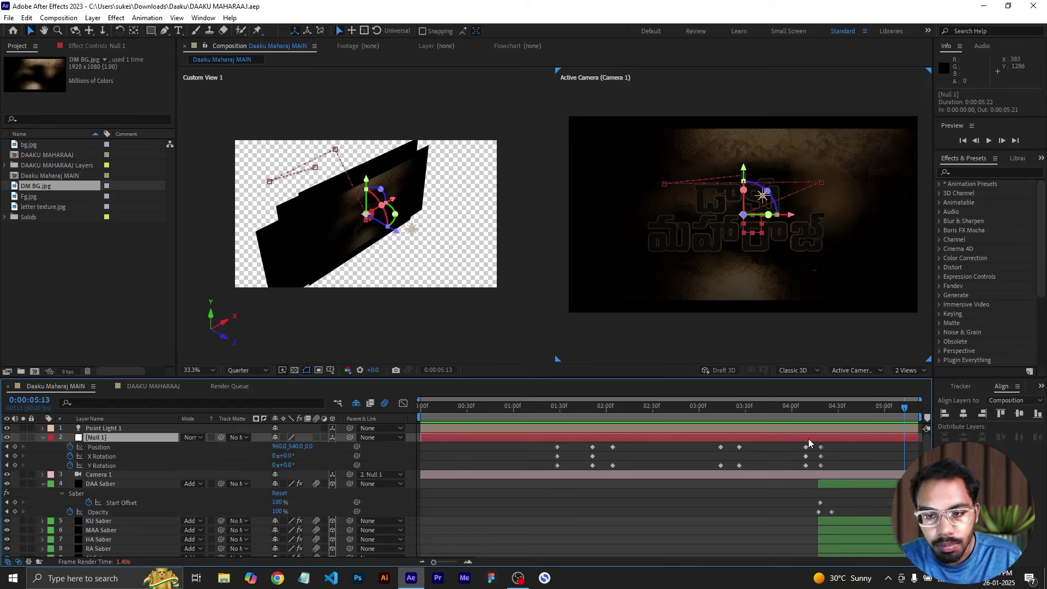
left_click_drag(832, 443, 839, 472)
- Move the six Saber layers, DAA through AI, forward 9 frames, and extend the remaining layers to the composition's end
scroll(823, 464, "down", 1)
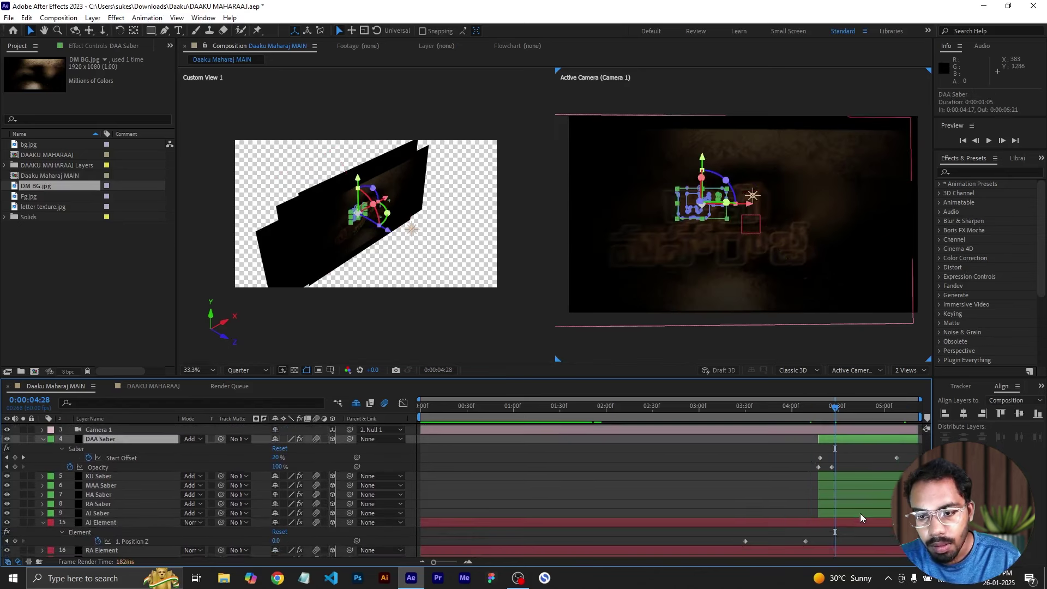
left_click(860, 512, "shift")
left_click_drag(845, 499, 856, 496)
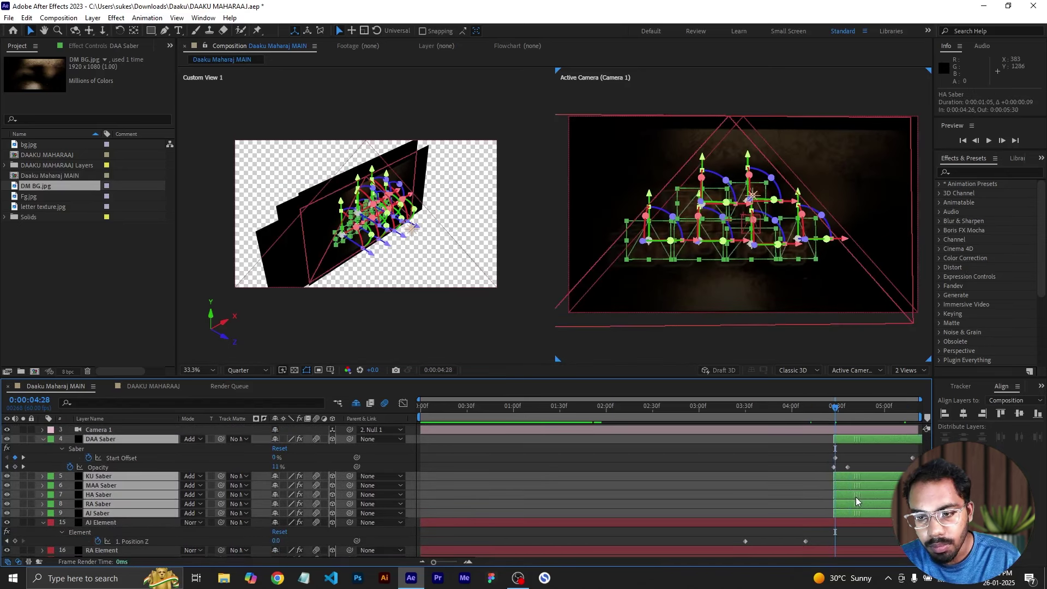
left_click_drag(905, 429, 928, 429)
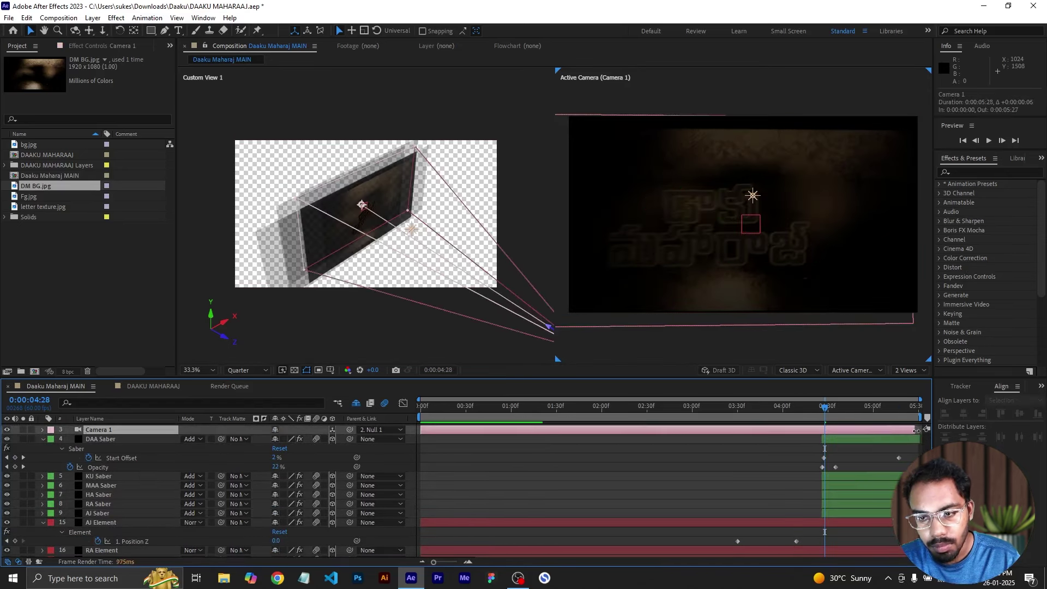
left_click_drag(905, 522, 936, 522)
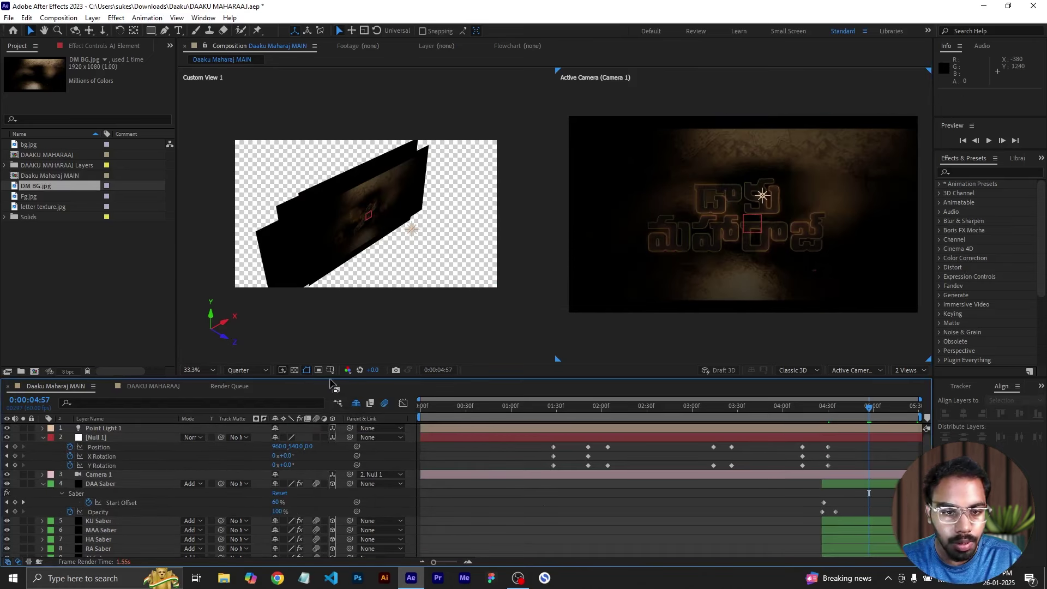
- Show the Title/Action Safe guides and draw a rectangle about 1990 px wide and 115 px tall across the frame's upper edge
left_click(329, 369)
left_click(358, 384)
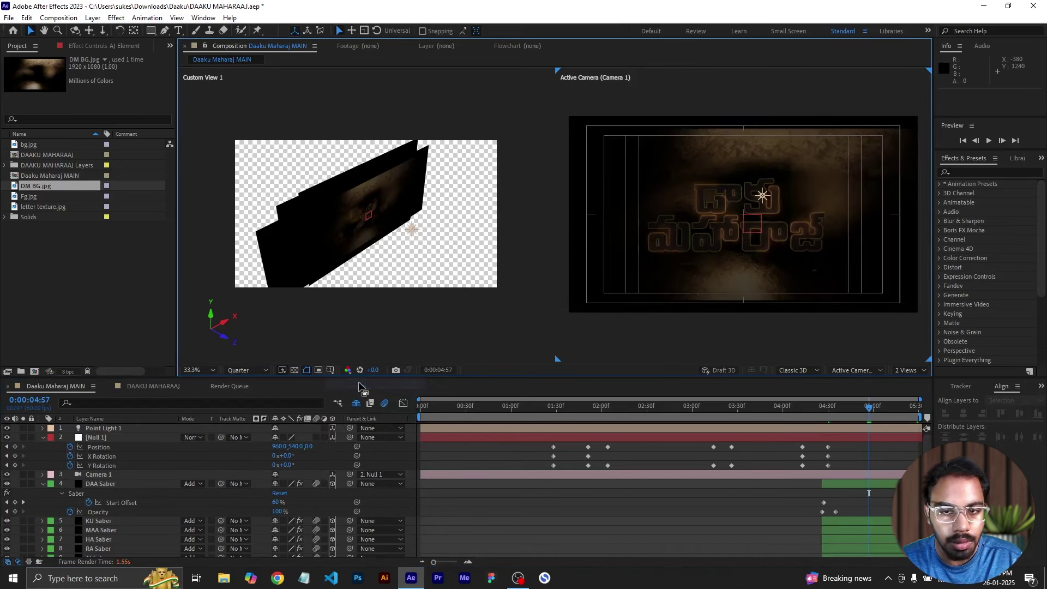
left_click(443, 453)
left_click(151, 33)
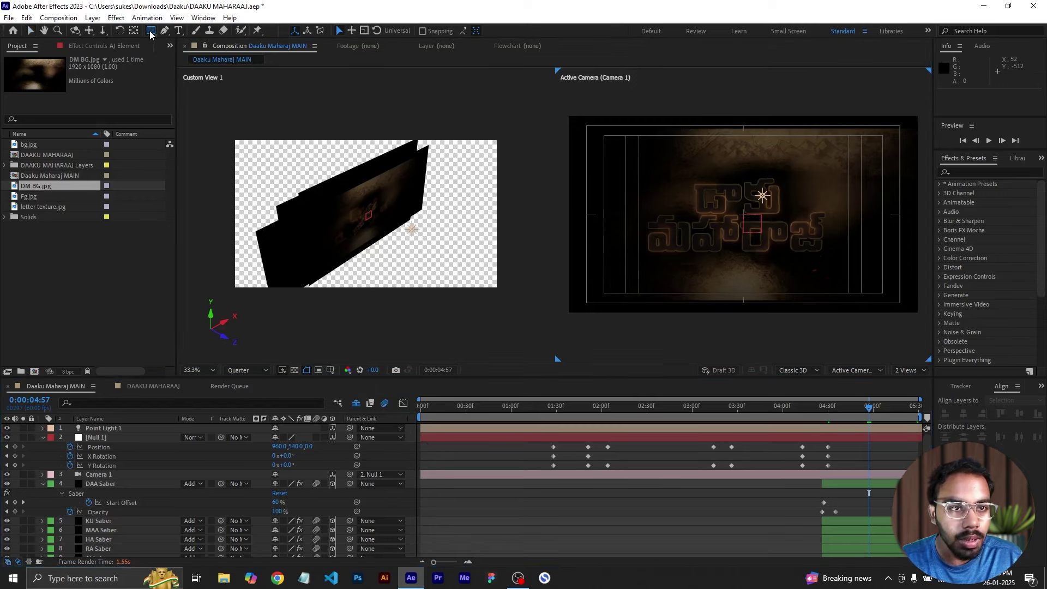
left_click_drag(596, 117, 923, 127)
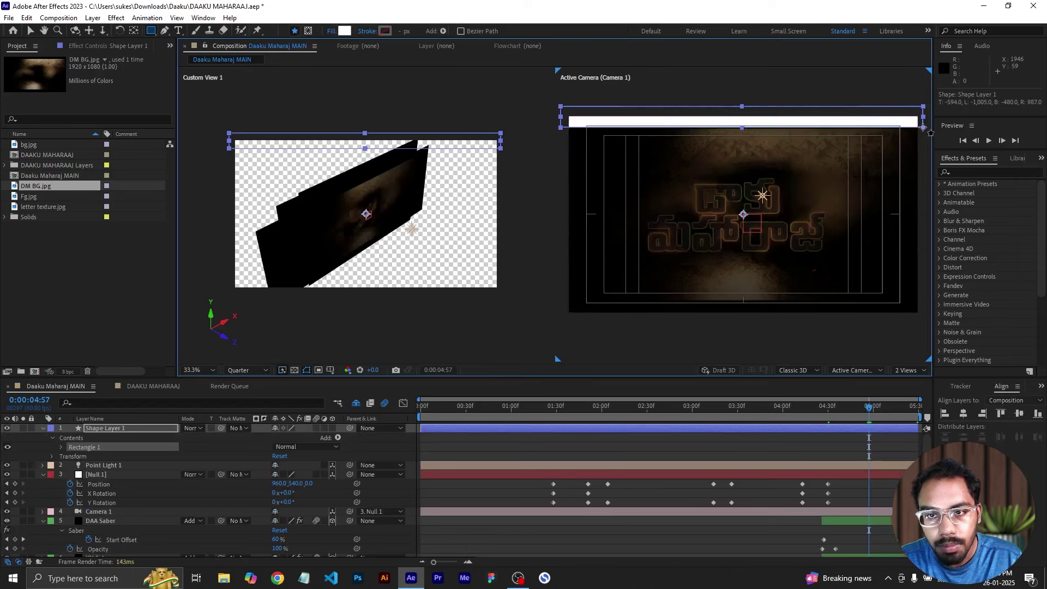
- Set the rectangle's fill color to black, 000000
left_click(347, 30)
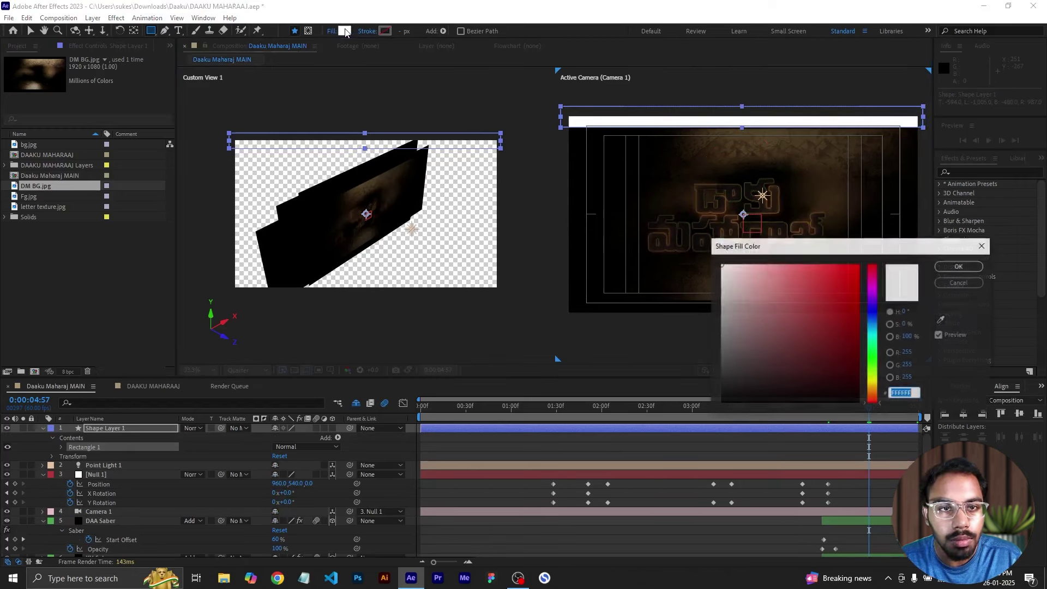
left_click_drag(830, 351, 688, 461)
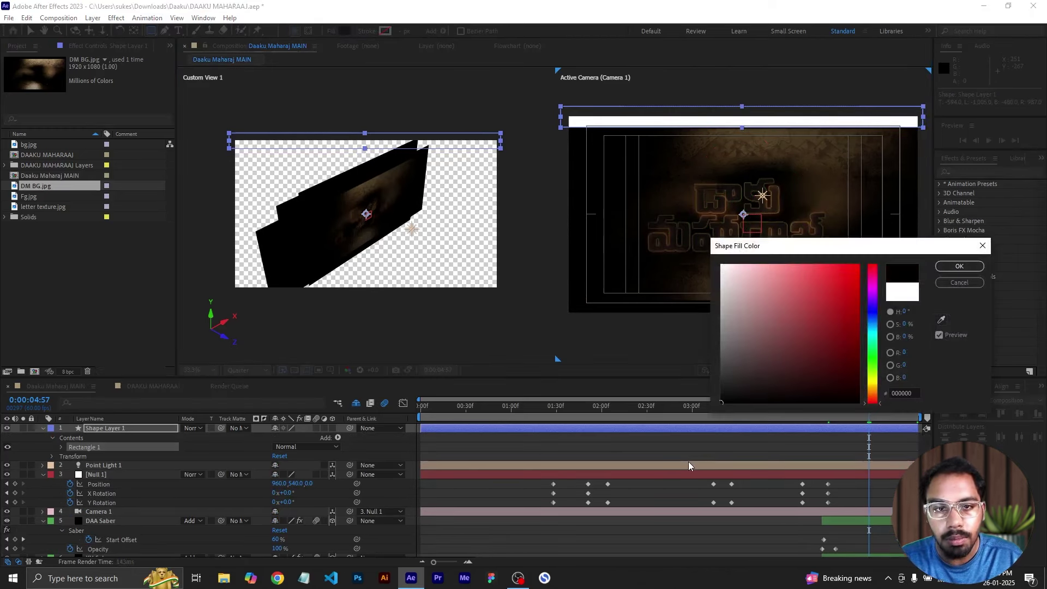
key("Return")
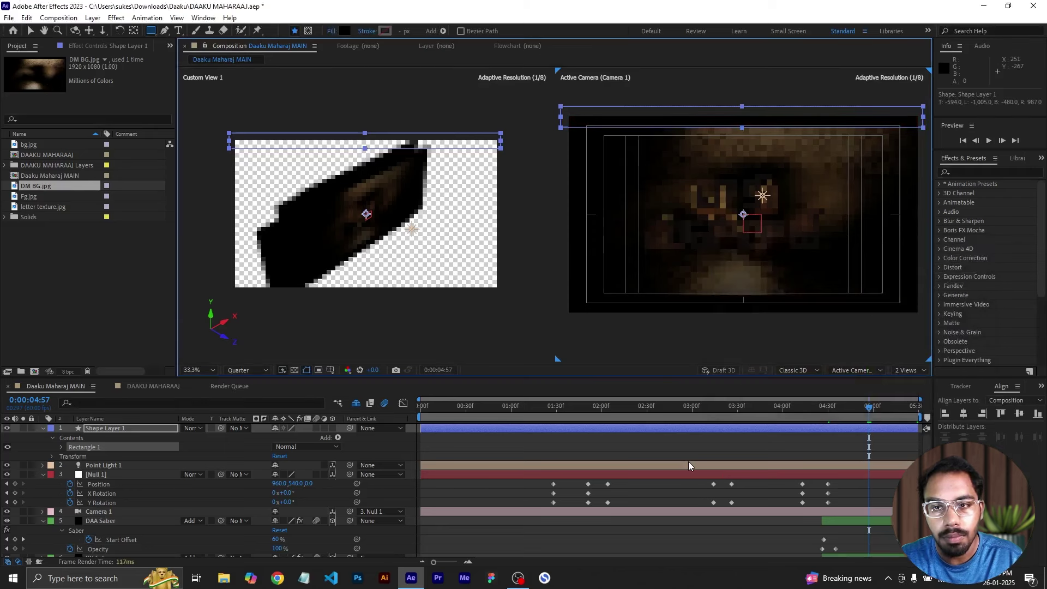
- Nudge the black bar down until its lower edge meets the upper title-safe guide, and deselect it
key("v")
key("Up")
key("Up")
key("Up")
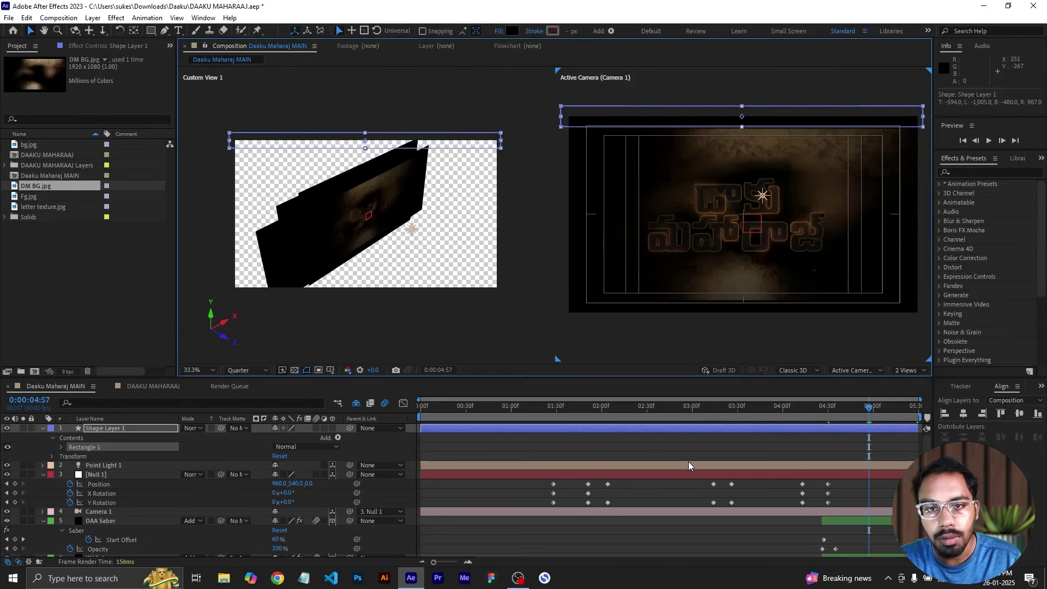
key("Down")
key("Down")
key("Down")
key("Down")
key("Down")
key("Down")
key("Down")
key("Down")
key("Down")
key("Down")
key("Down")
key("Down")
key("Down")
left_click(758, 453)
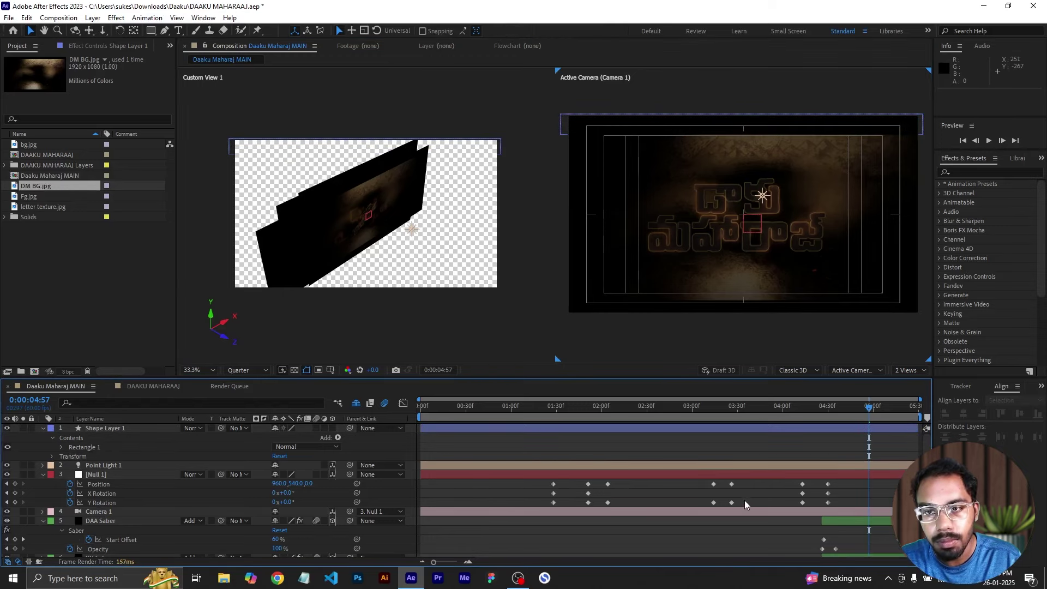
- Duplicate the Shape Layer 1 bar and rename the copy Down
left_click(665, 428)
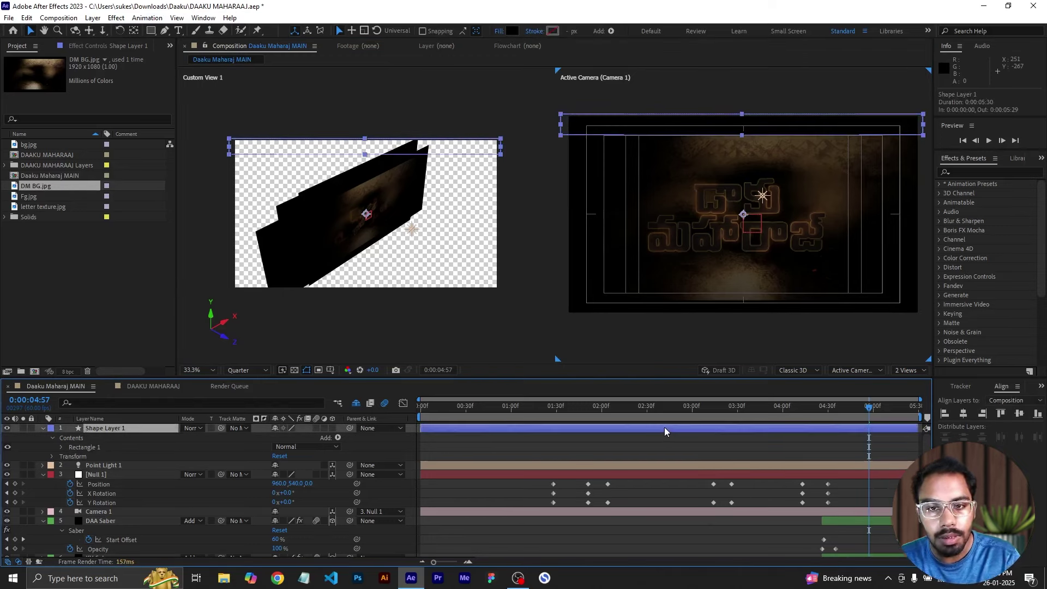
key("ctrl+d")
right_click(122, 428)
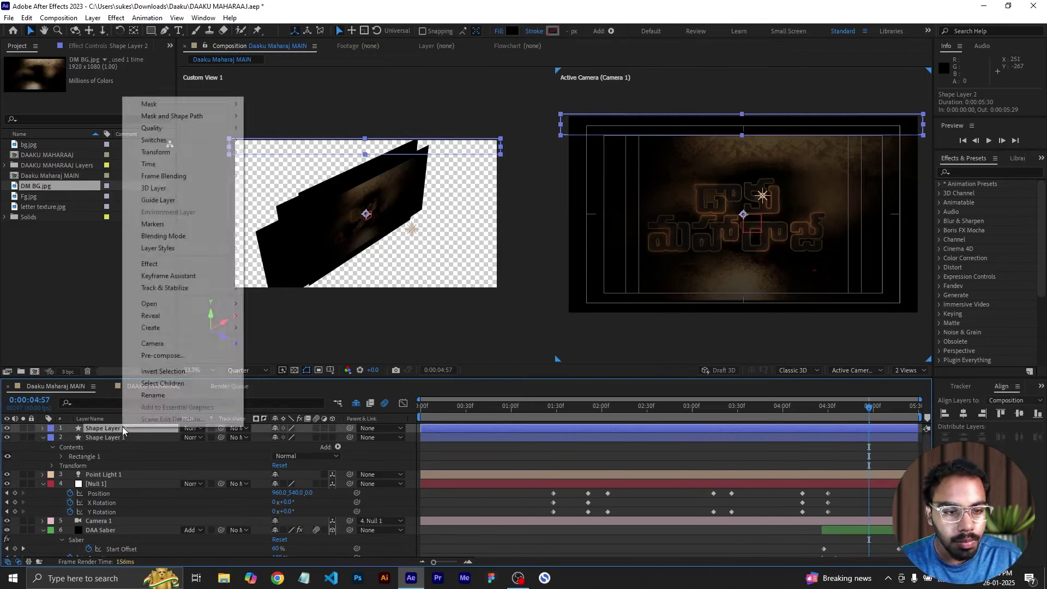
left_click(162, 396)
type("Down")
key("Return")
- Rename the original Shape Layer 1 as UP, and select the Down layer
left_click(122, 439)
right_click(123, 439)
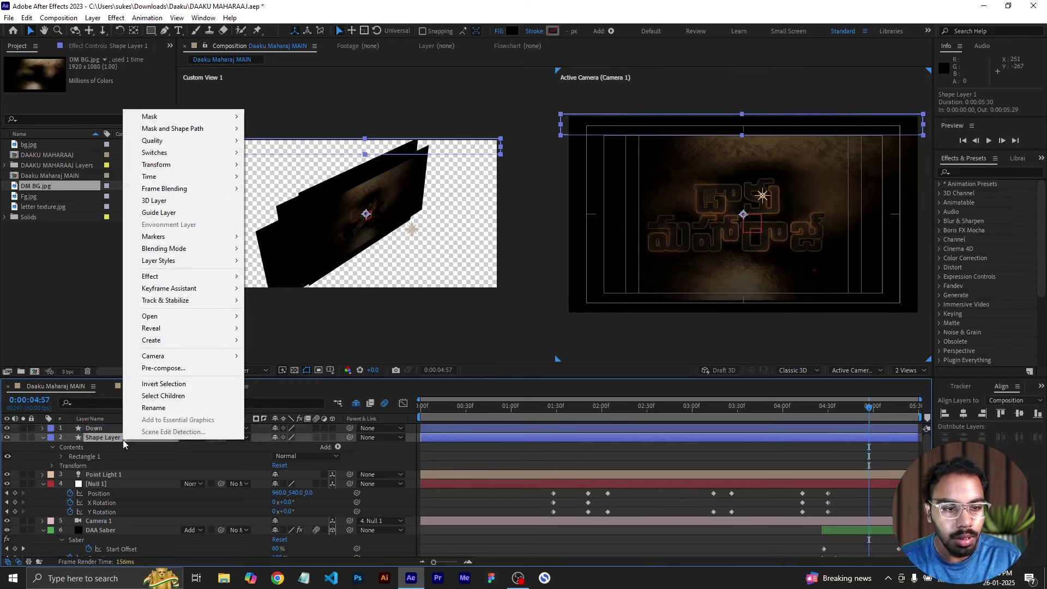
left_click(153, 407)
type("U")
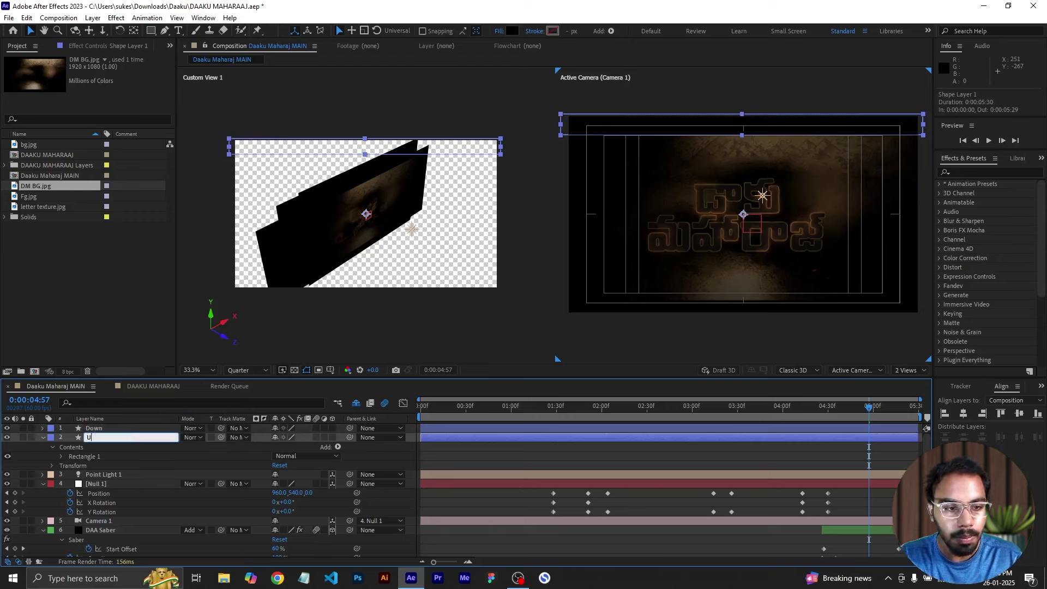
type("P")
key("Return")
left_click(111, 429)
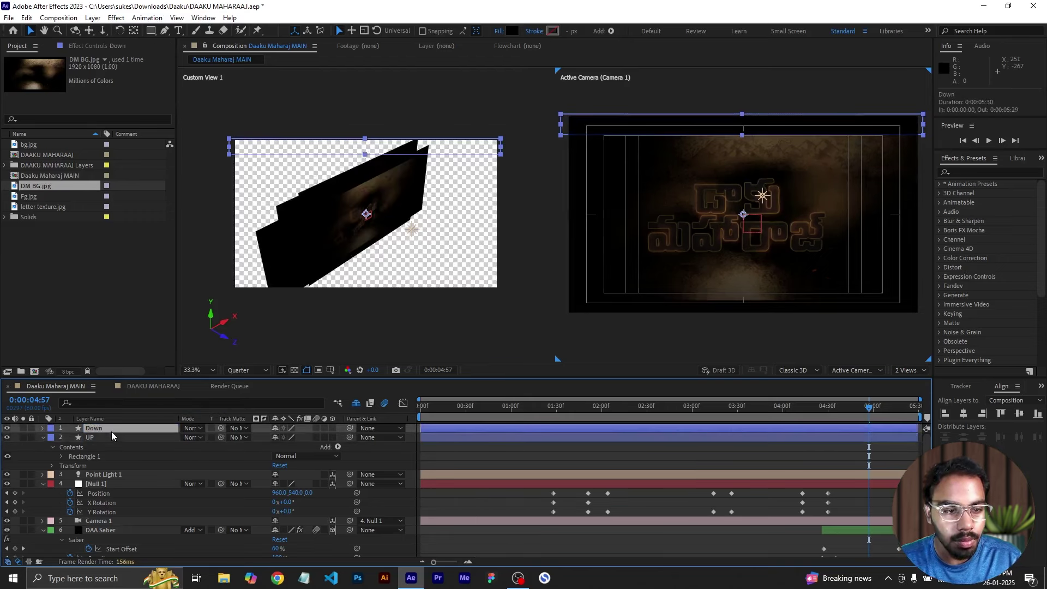
- Move the Down bar vertically to the lower edge of the frame and centre its anchor point on the bar
key("p")
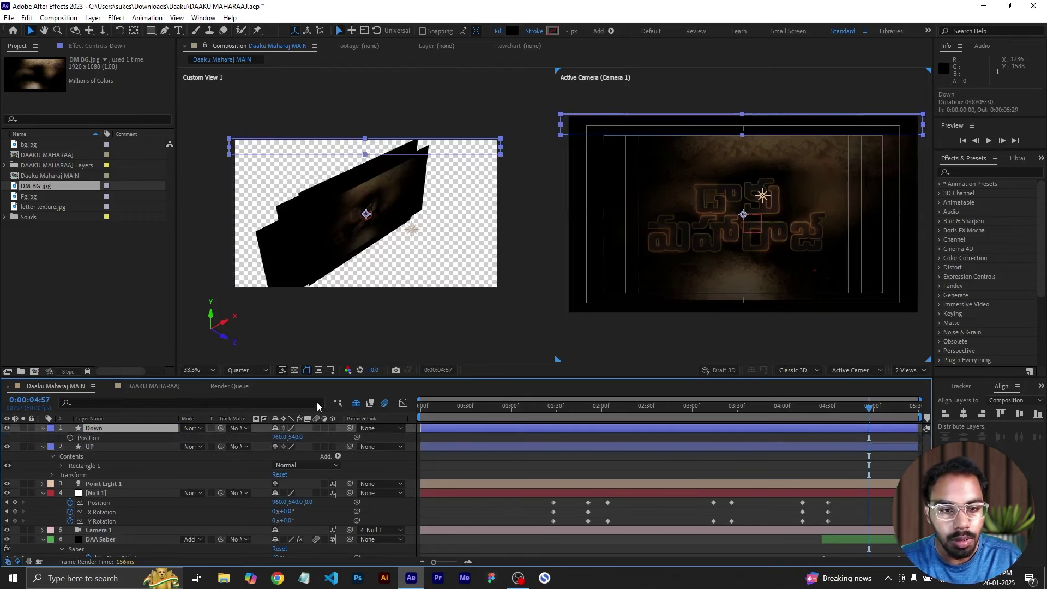
left_click_drag(291, 440, 436, 461)
key("ctrl+alt+Home")
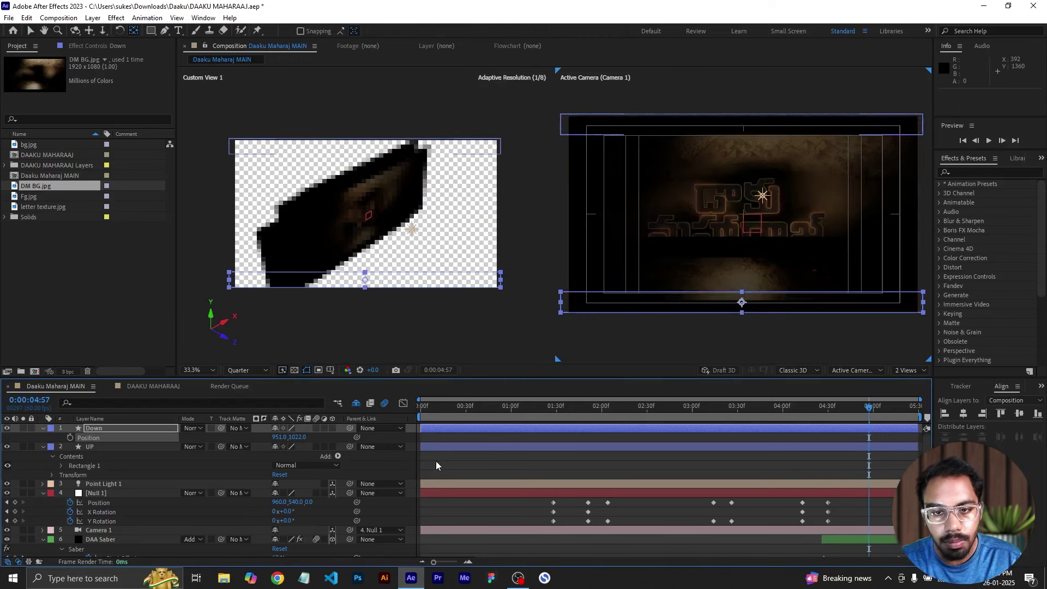
- Nudge the Down bar to Y position 1030 so its upper edge meets the lower title-safe guide, and deselect it
scroll(862, 346, "up", 2)
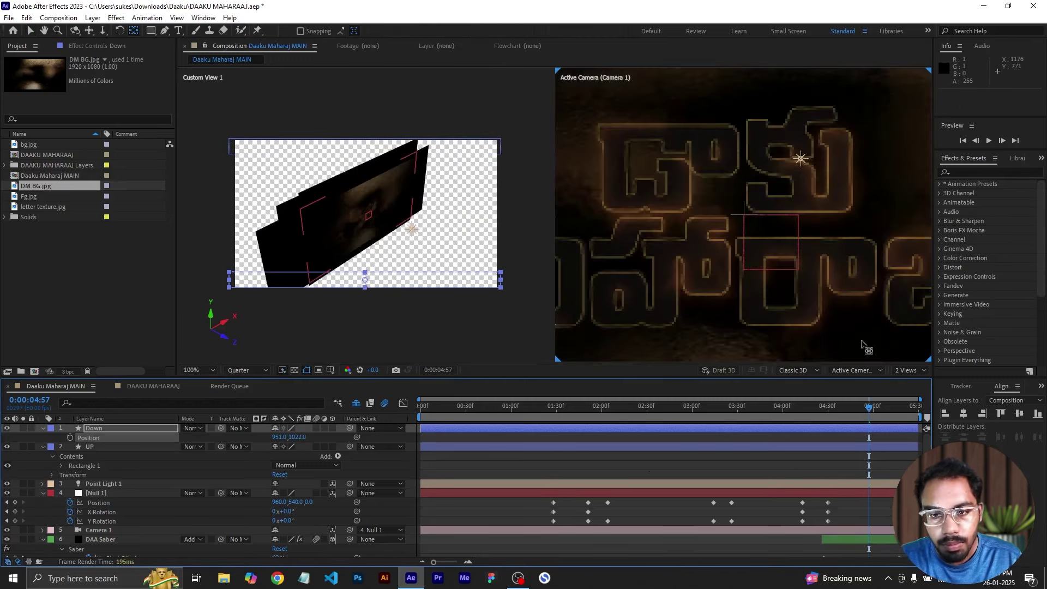
scroll(863, 345, "down", 4)
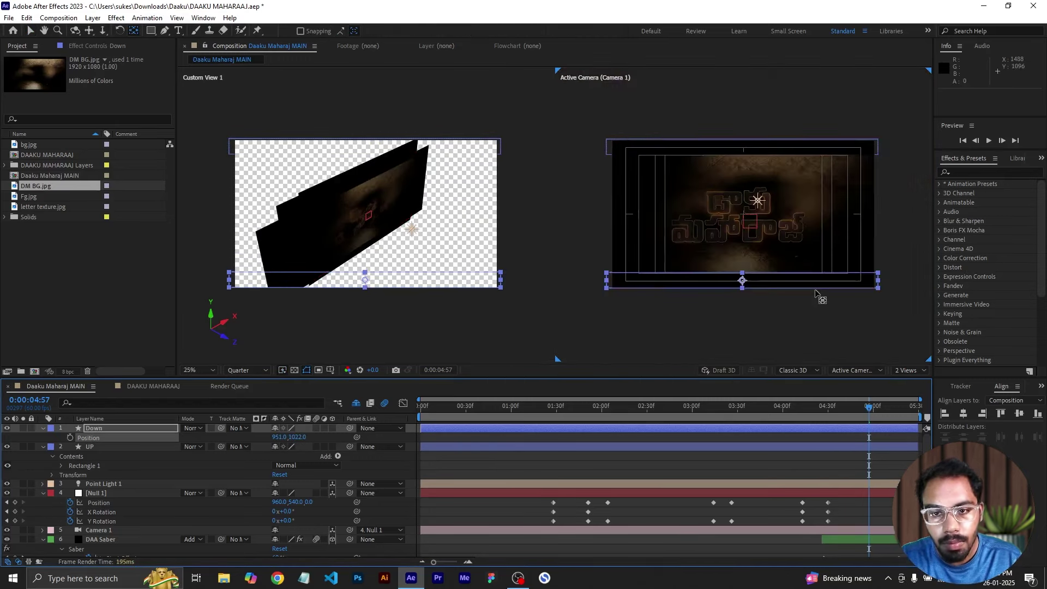
key("Down")
key("Down")
key("Down")
key("Down")
key("Down")
key("Down")
key("Down")
key("Down")
left_click(732, 468)
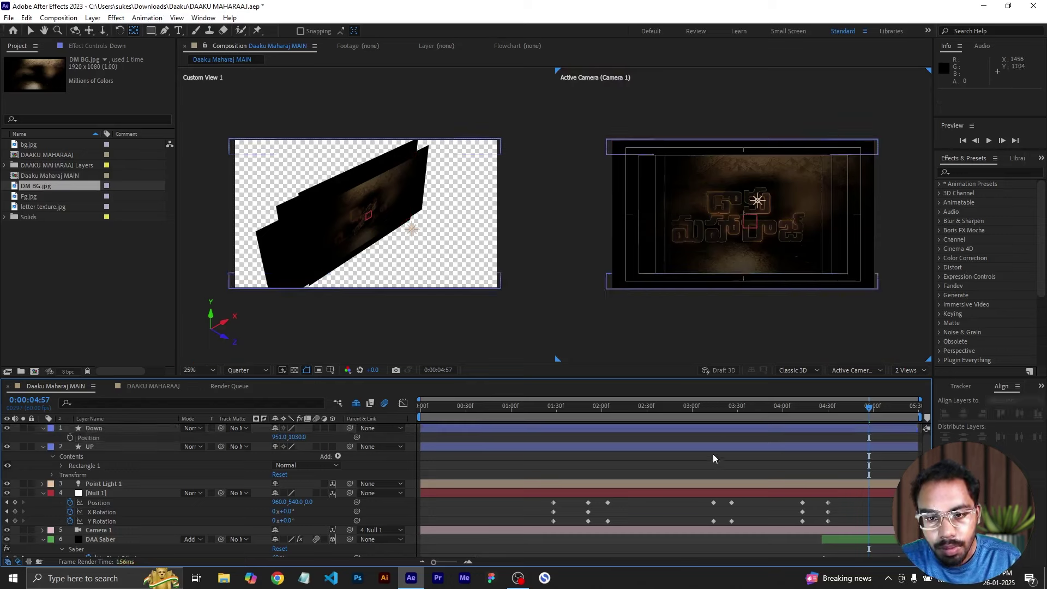
left_click(701, 428)
left_click(700, 464)
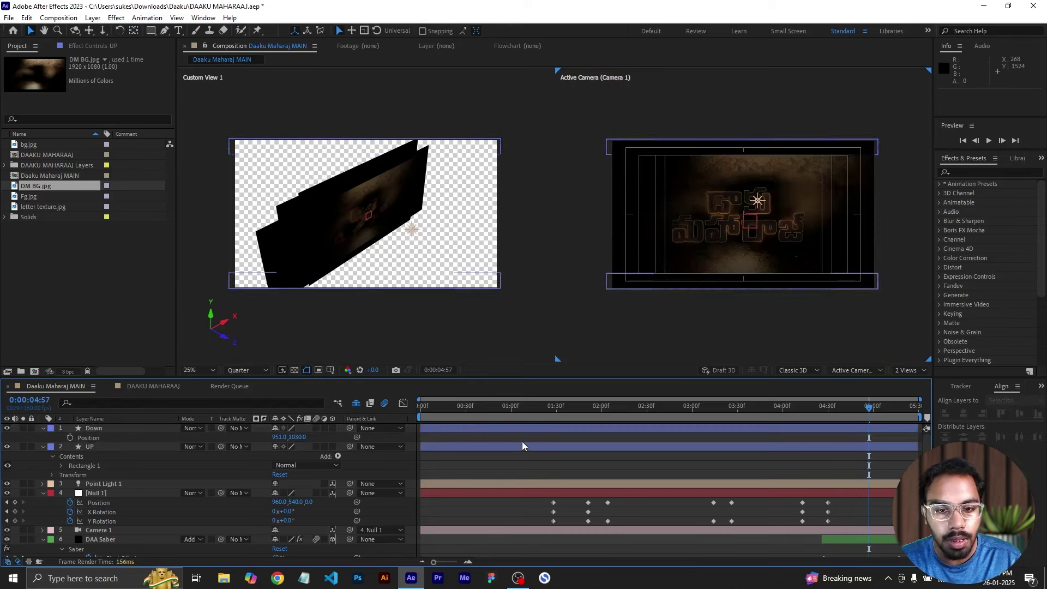
- Cut the Down and UP bars from Daaku Maharaj MAIN and paste them into a new composition named Final
left_click(529, 428)
left_click(528, 446, "ctrl")
key("ctrl+x")
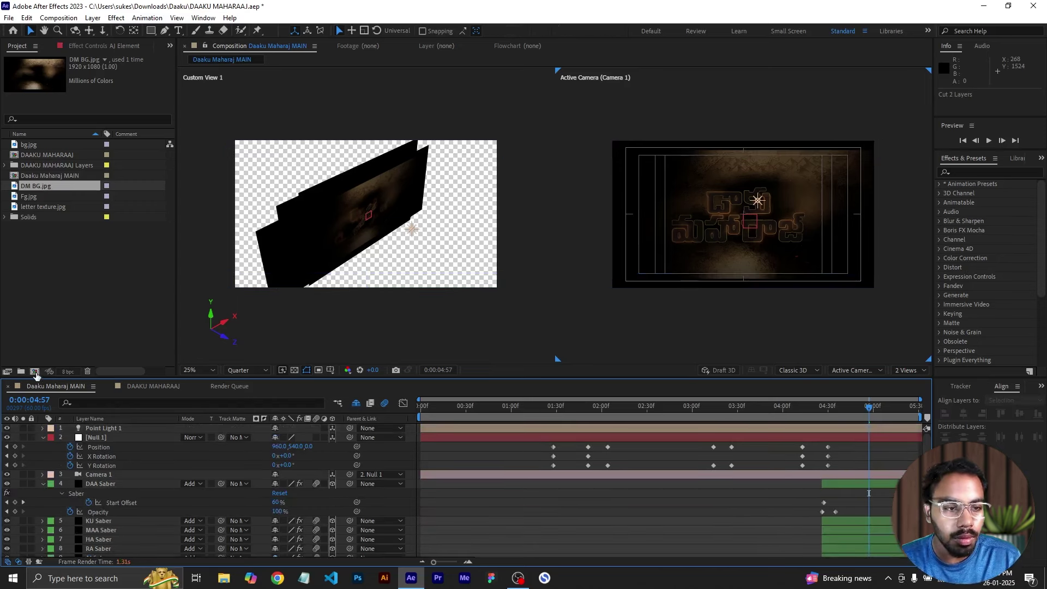
left_click(34, 371)
type("Final")
key("Return")
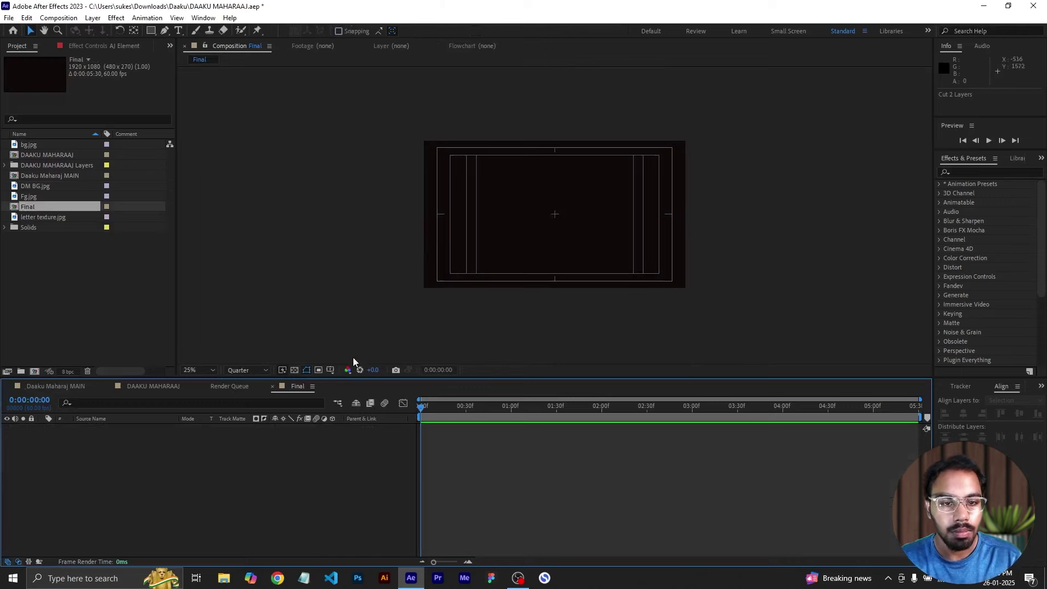
key("ctrl+v")
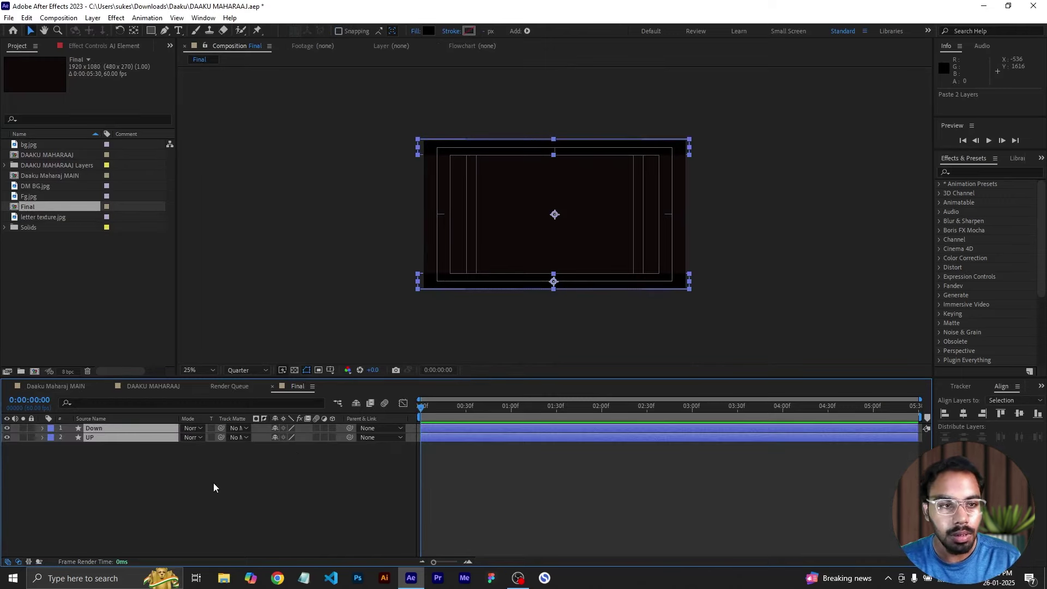
- Place the Daaku Maharaj MAIN composition beneath the two bars in Final and turn off the title/action safe guides
left_click(7, 294)
left_click(61, 176)
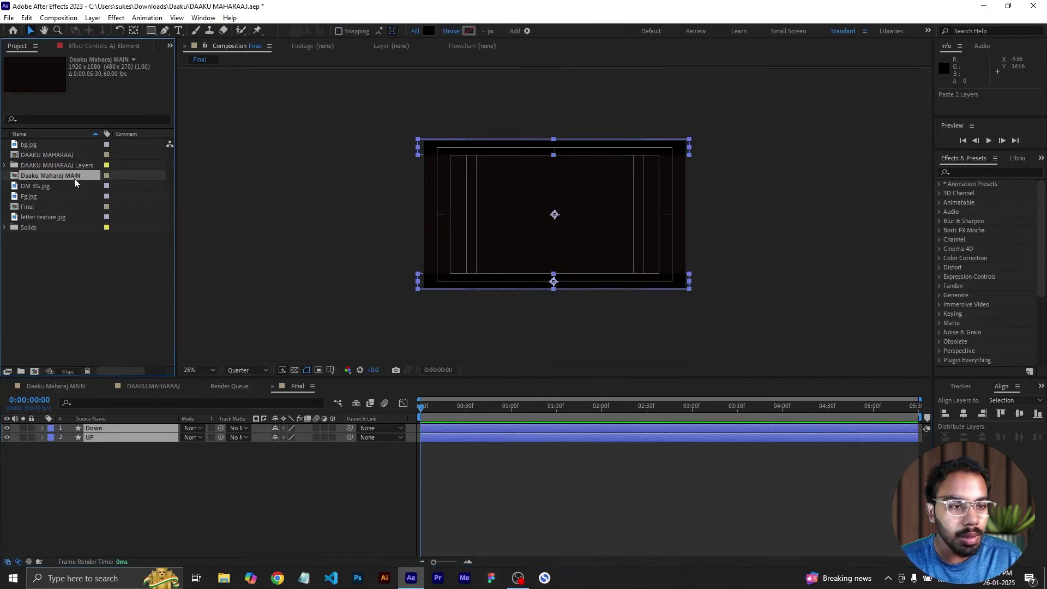
left_click_drag(74, 178, 109, 452)
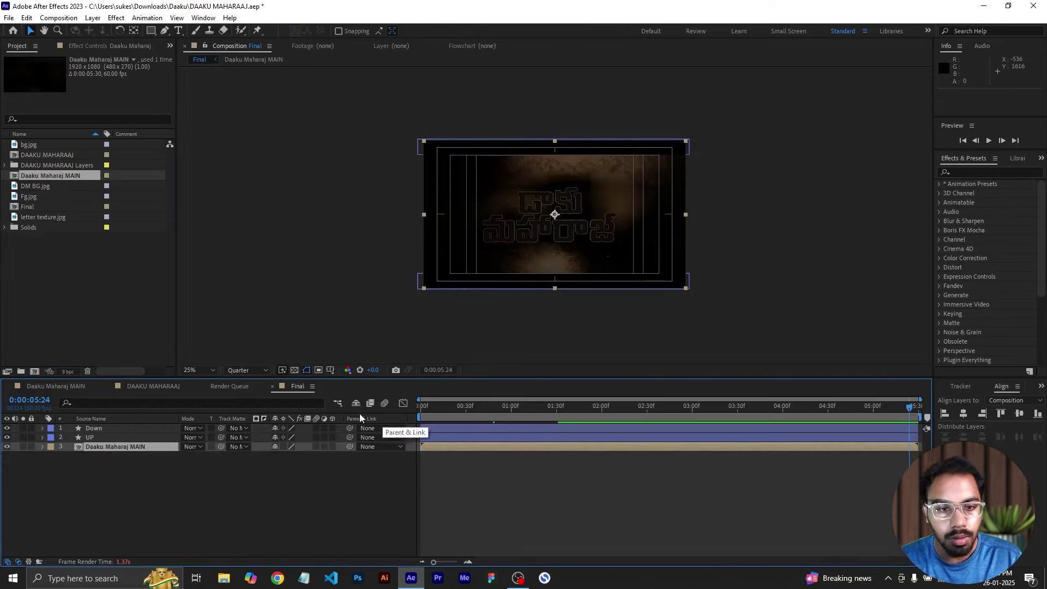
left_click(330, 370)
left_click(367, 382)
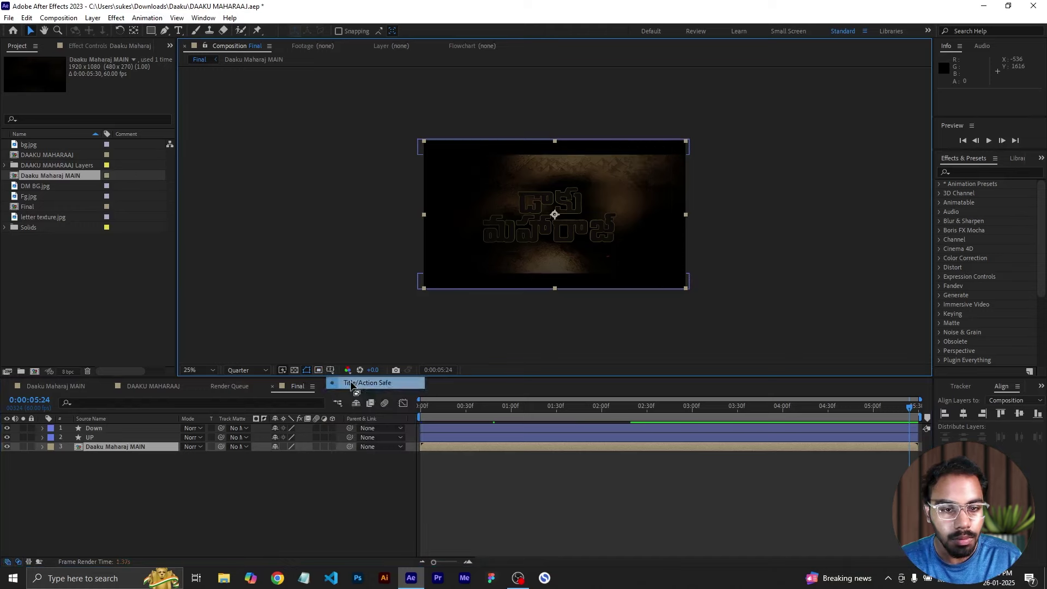
left_click(511, 469)
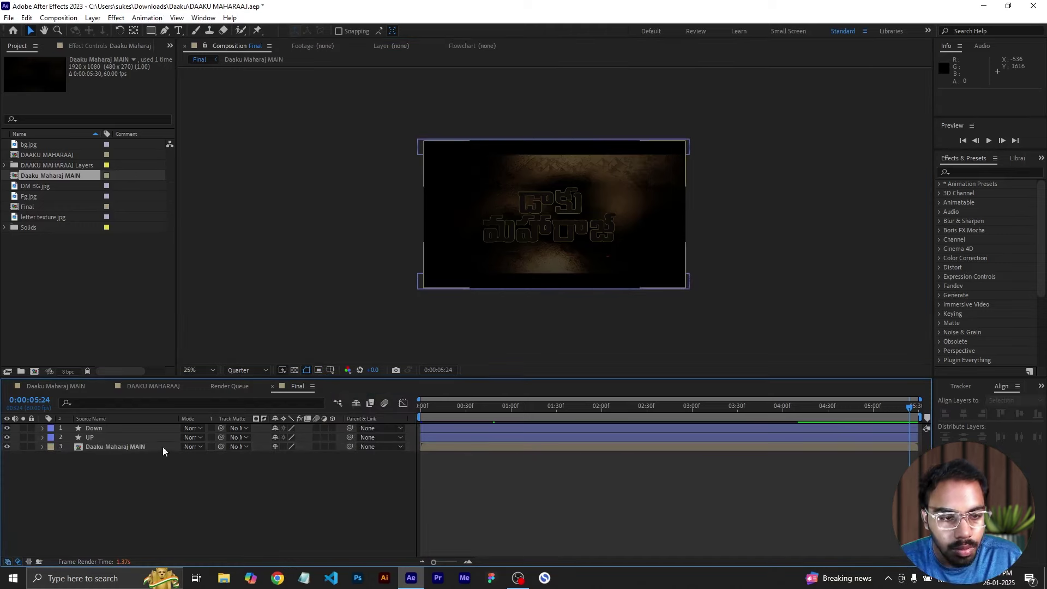
- Apply the Slider Control effect to the Daaku Maharaj MAIN layer
left_click(505, 447)
left_click(963, 173)
type("sli")
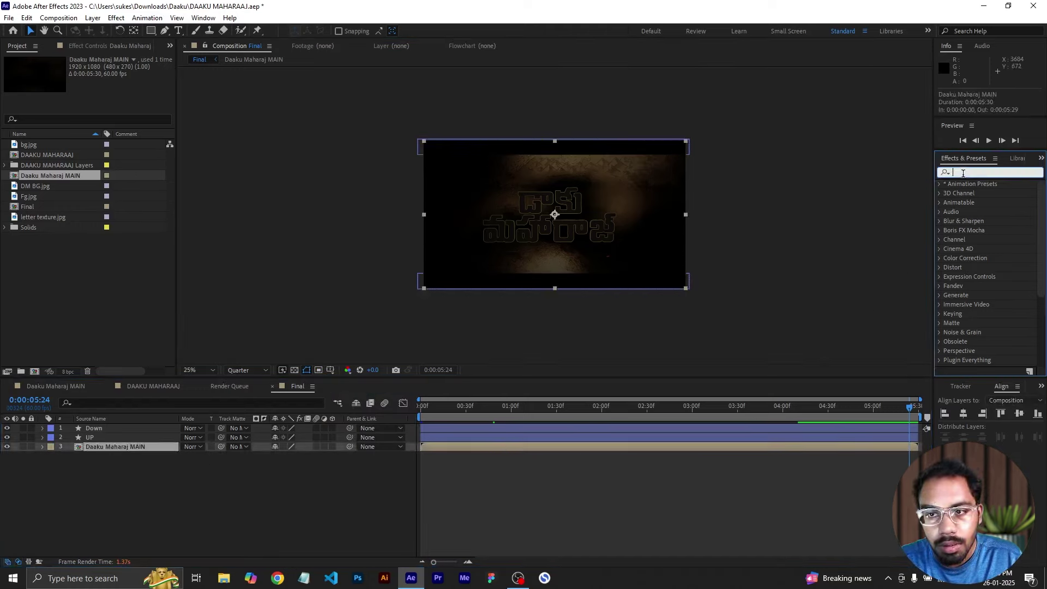
type("der")
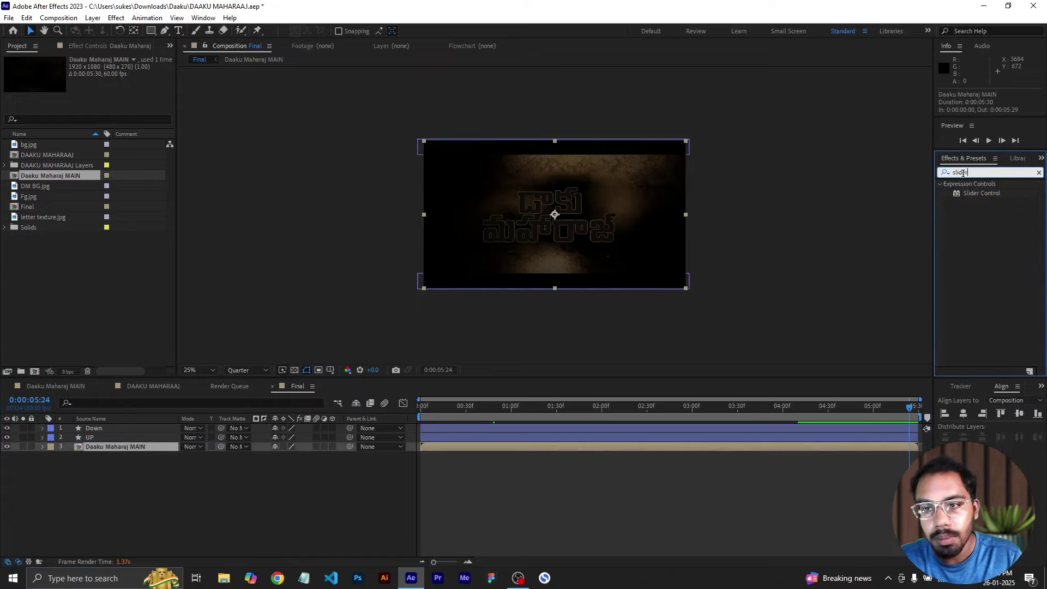
left_click_drag(971, 194, 687, 448)
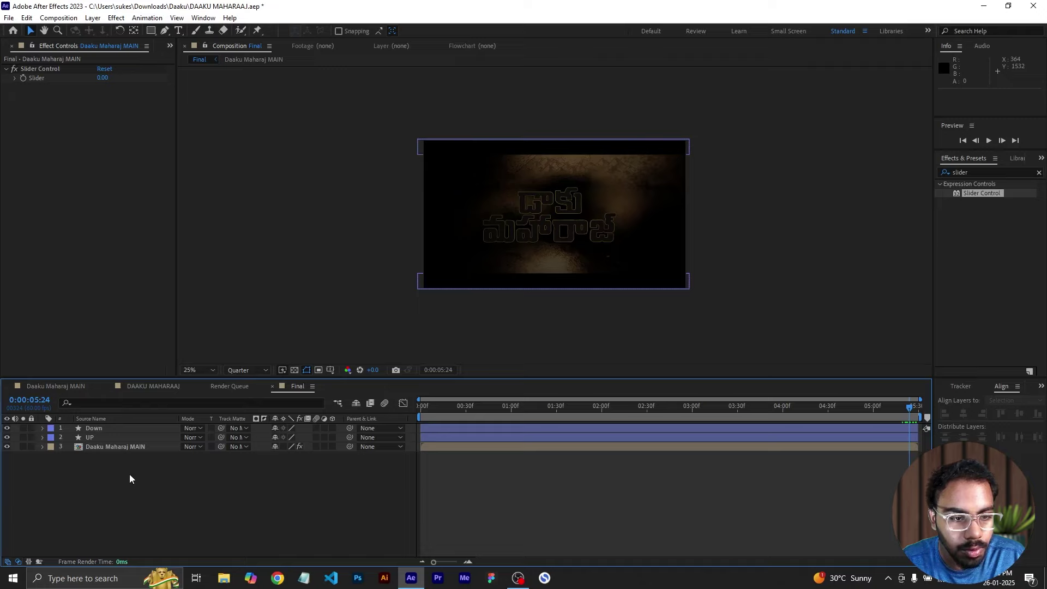
- Give the Daaku Maharaj MAIN layer's Position the expression wiggle(10,effect("Slider Control")("Slider")), linking the amplitude to the slider
left_click(126, 453)
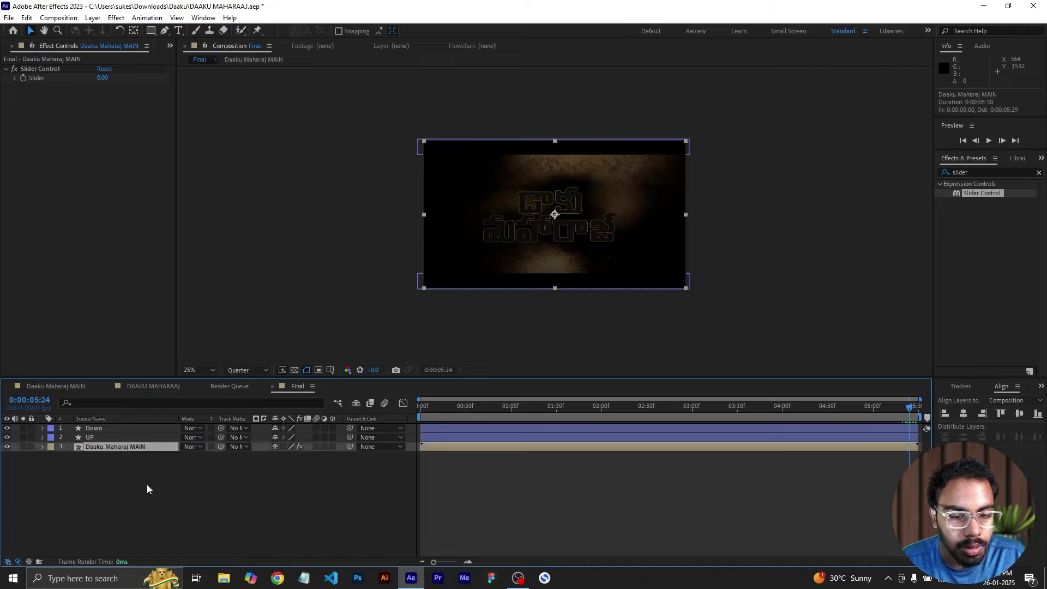
key("p")
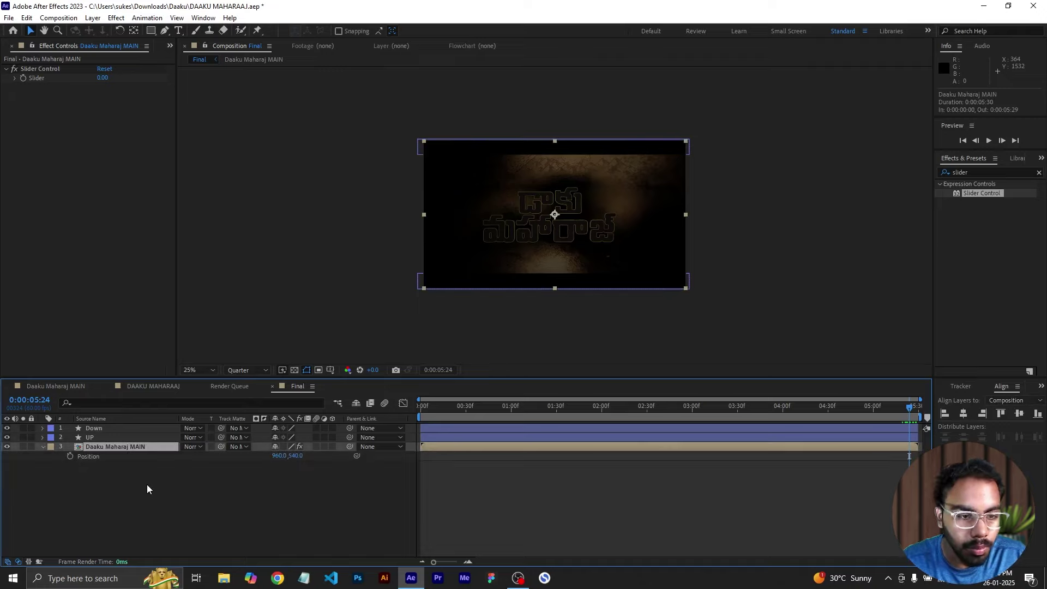
left_click(71, 461, "alt")
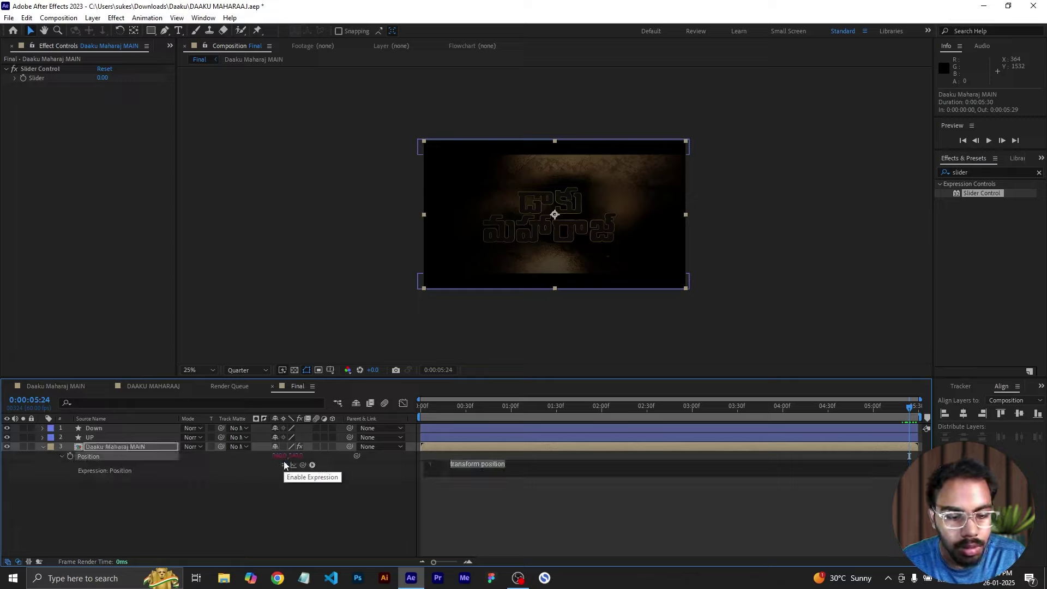
type("wig")
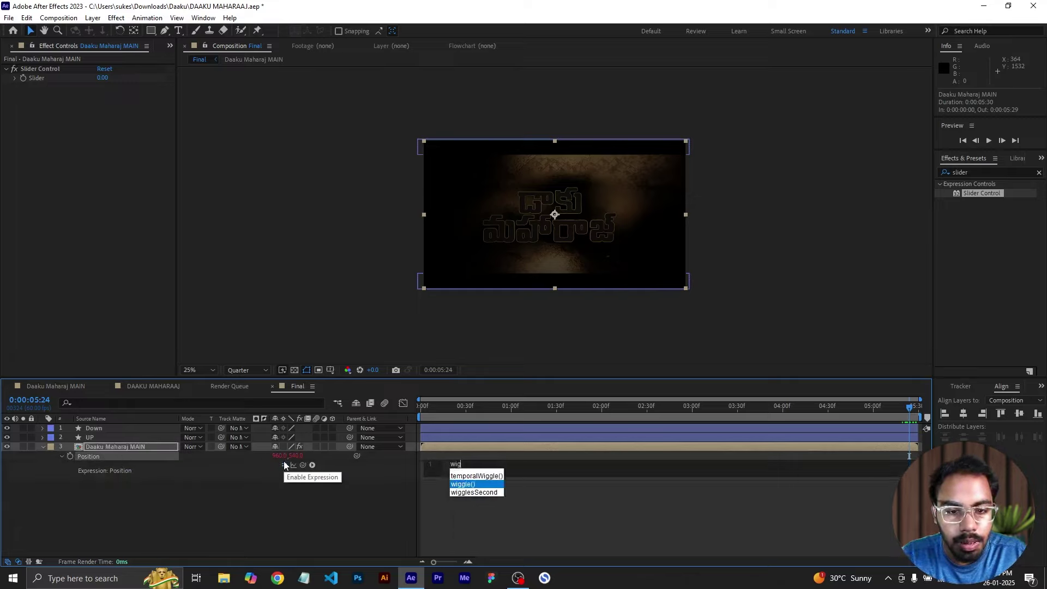
type("gle")
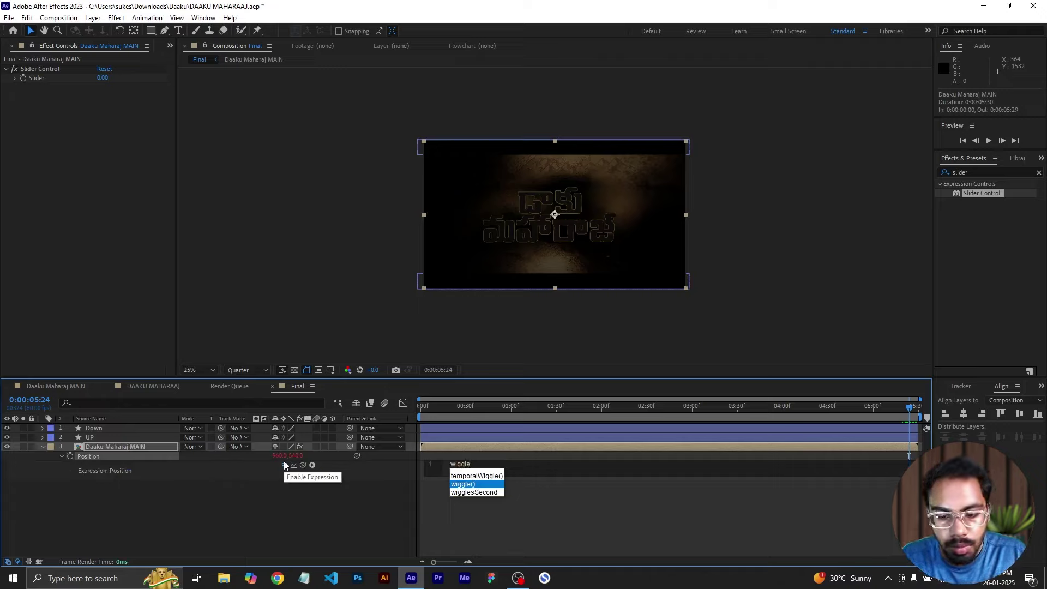
type("(10")
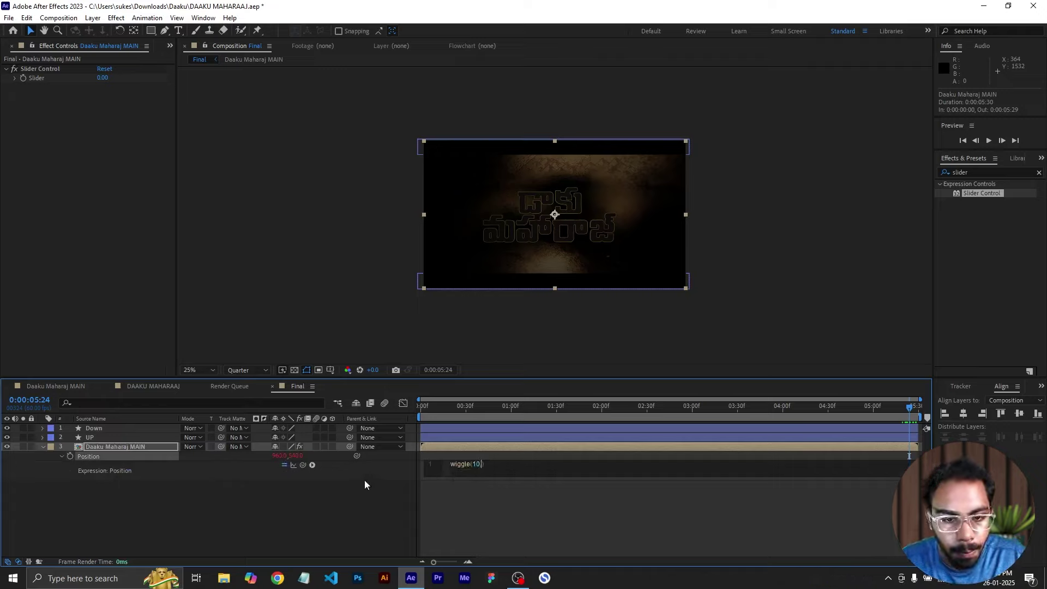
left_click_drag(302, 466, 55, 74)
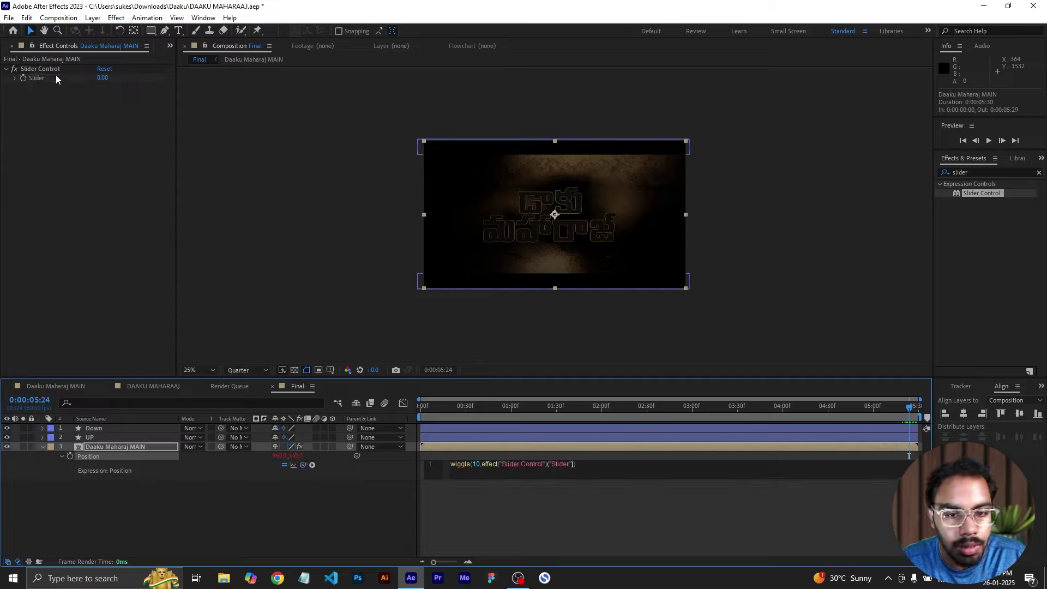
left_click(499, 510)
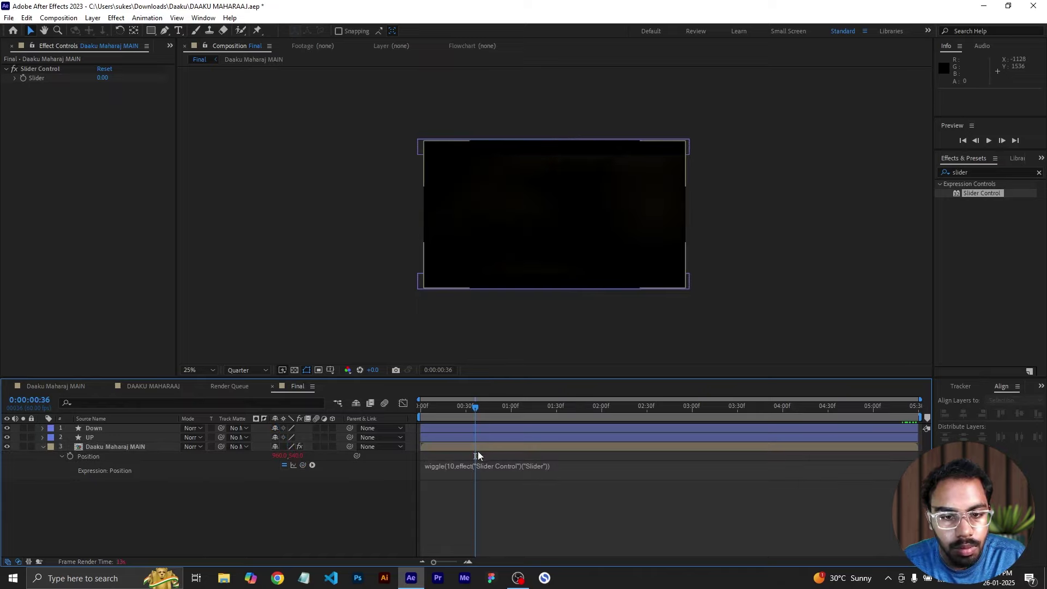
- Keyframe the Daaku Maharaj MAIN layer's Slider at 0 at 0:00:00:36 and again at 0:00:01:00
left_click(484, 448)
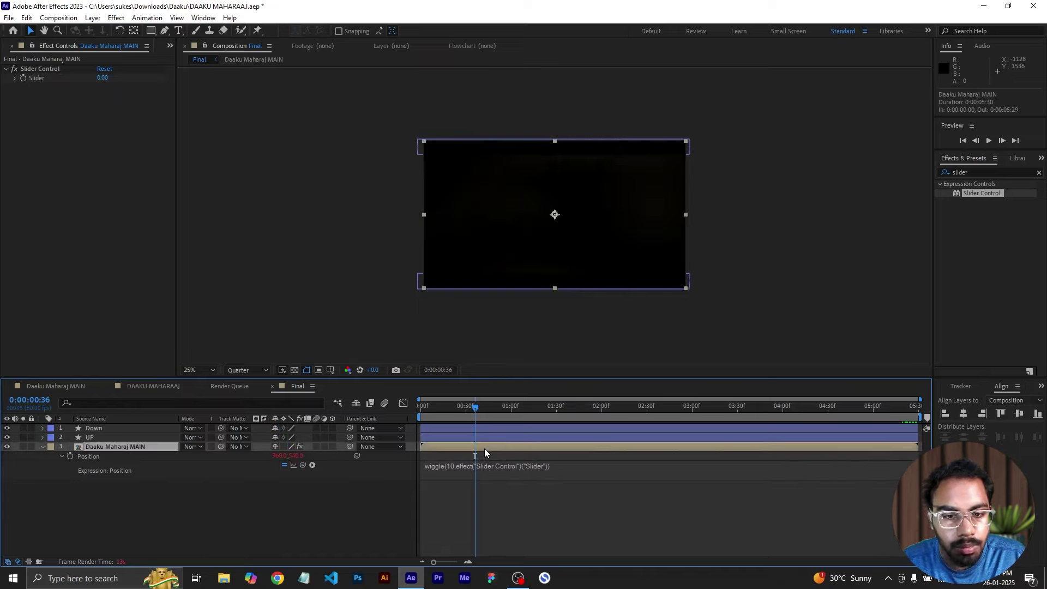
left_click(22, 78)
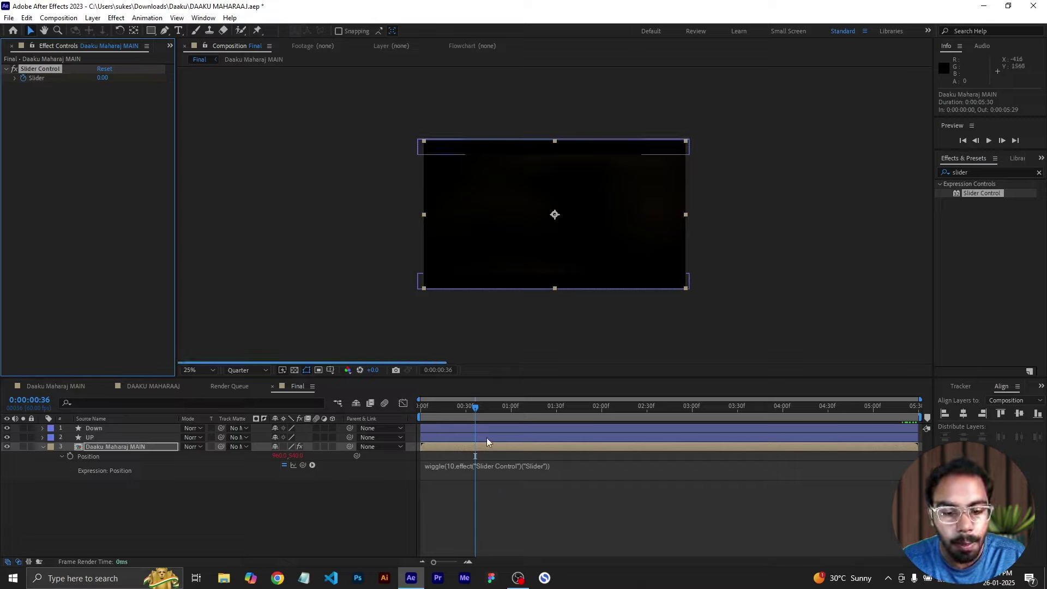
key("u")
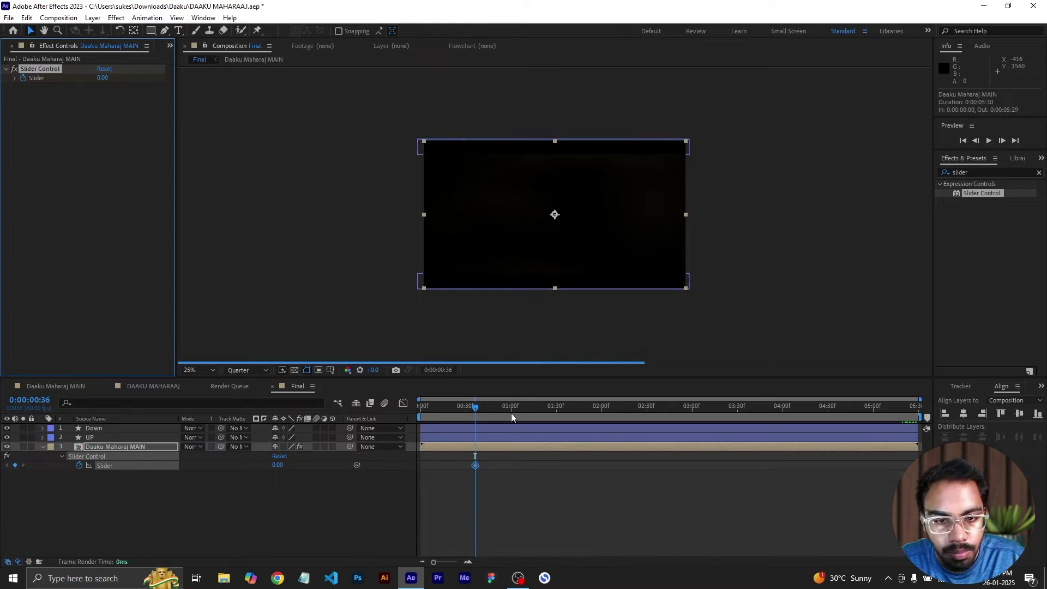
left_click(511, 415)
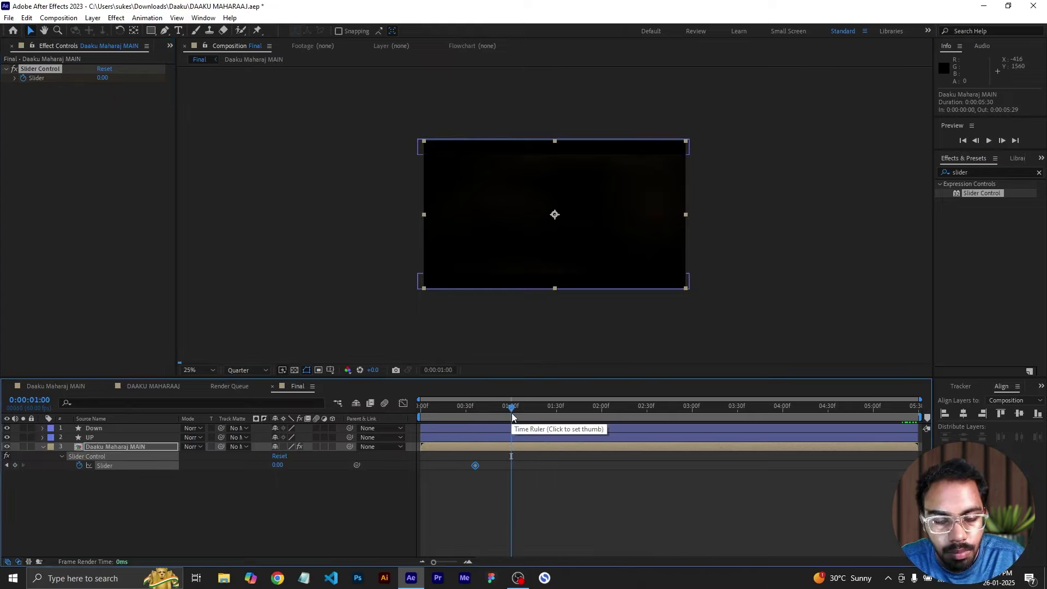
left_click_drag(434, 562, 444, 563)
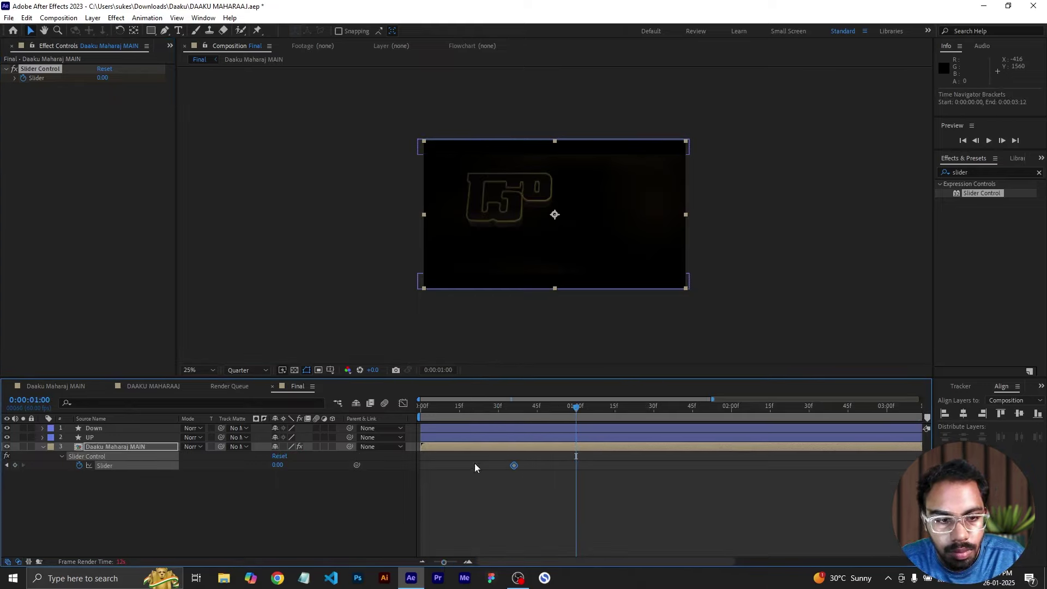
left_click(15, 465)
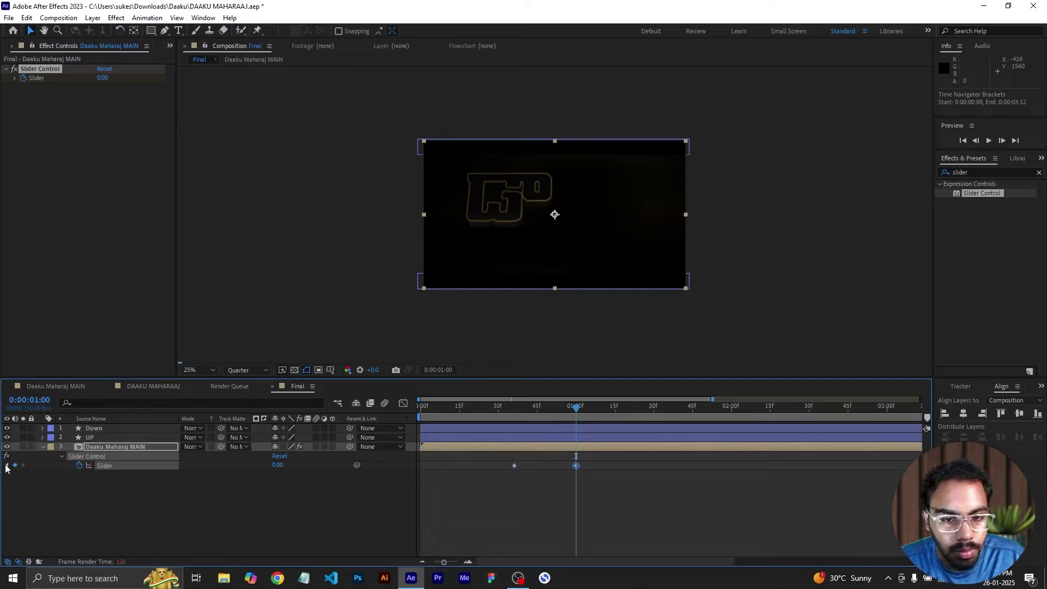
- Set the Slider to 7 at 0:00:00:48, between the two zero keyframes
left_click(545, 408)
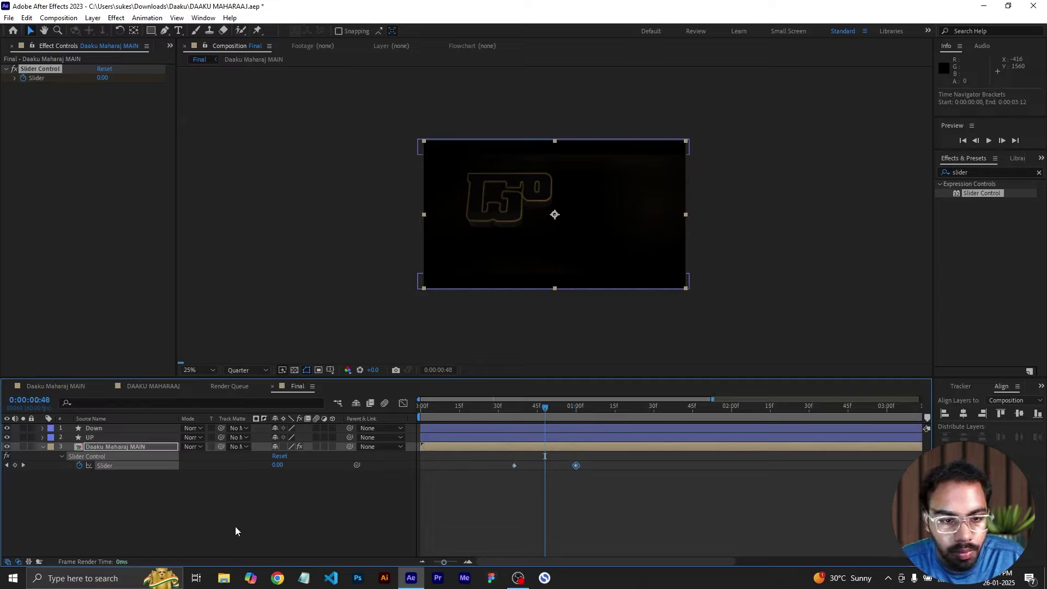
type("7")
key("Return")
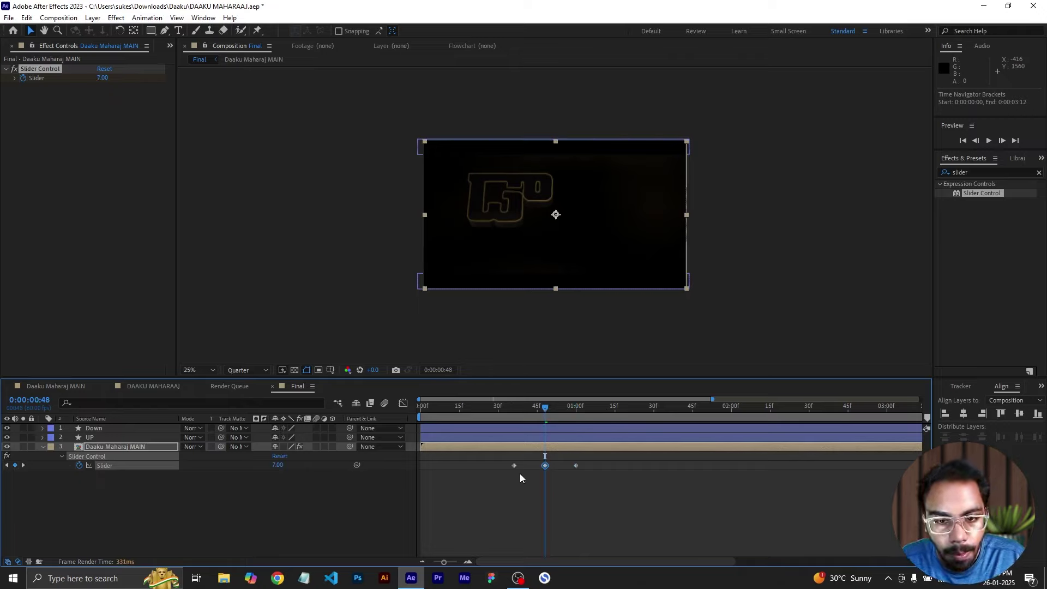
- Move the first Slider keyframe to 0:00:00:43 and the last one closer to the middle, then copy all three keyframes and delete them
left_click_drag(514, 468, 532, 469)
left_click(576, 467)
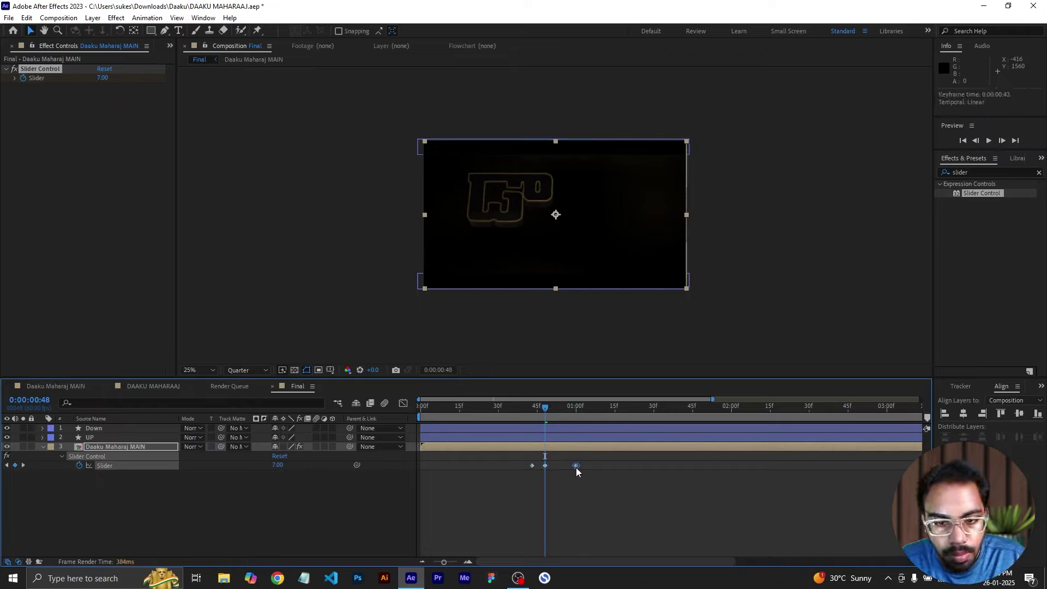
left_click_drag(577, 467, 525, 479)
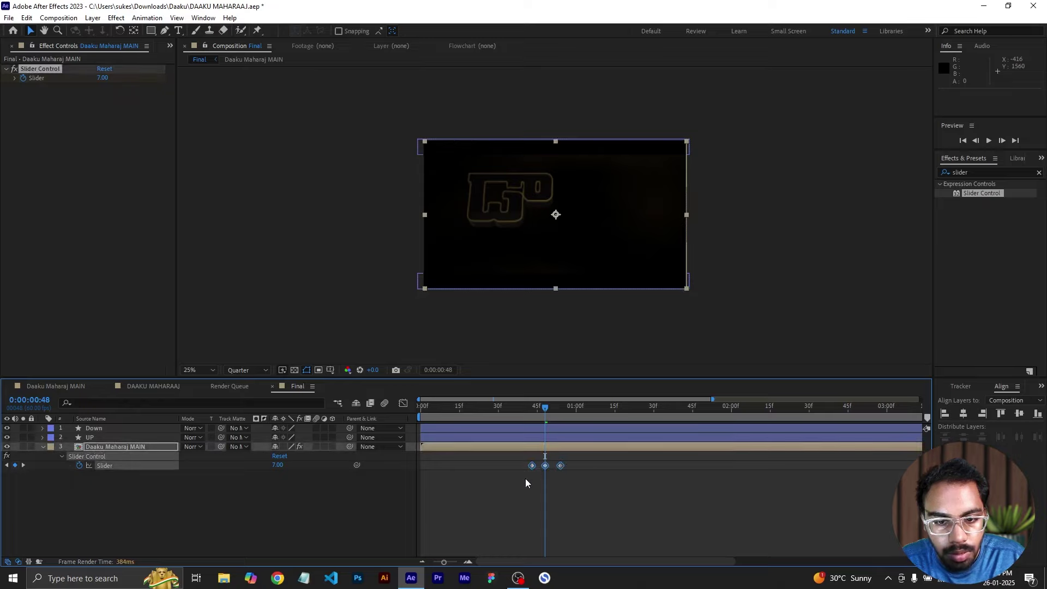
key("ctrl+c")
key("Delete")
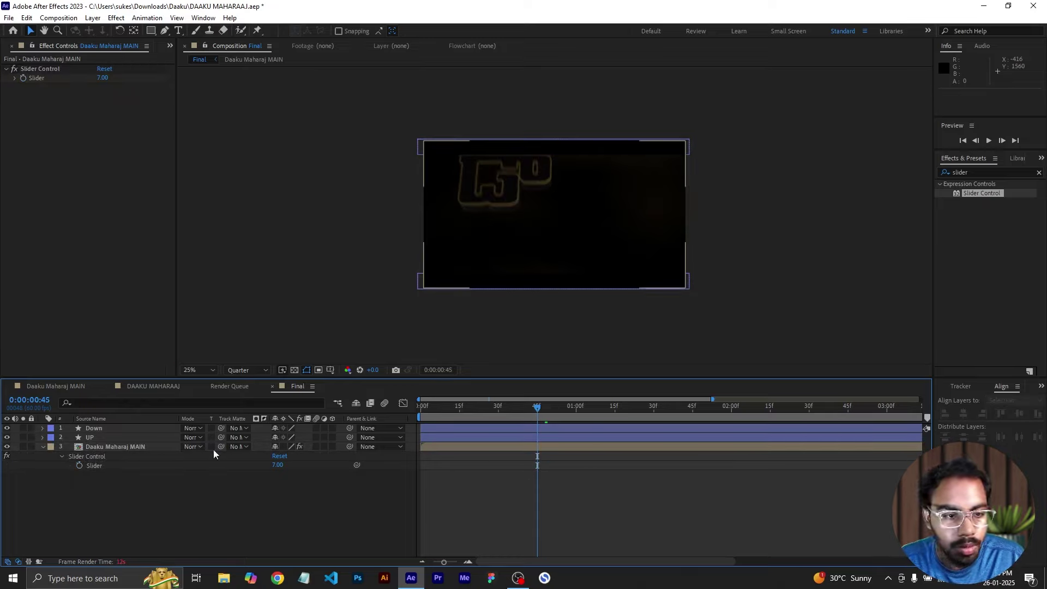
- Locate DAA Element's last Position Z keyframe in Daaku Maharaj MAIN and paste the three Slider keyframes in Final, centred on that frame, 0:00:00:48
double_click(127, 445)
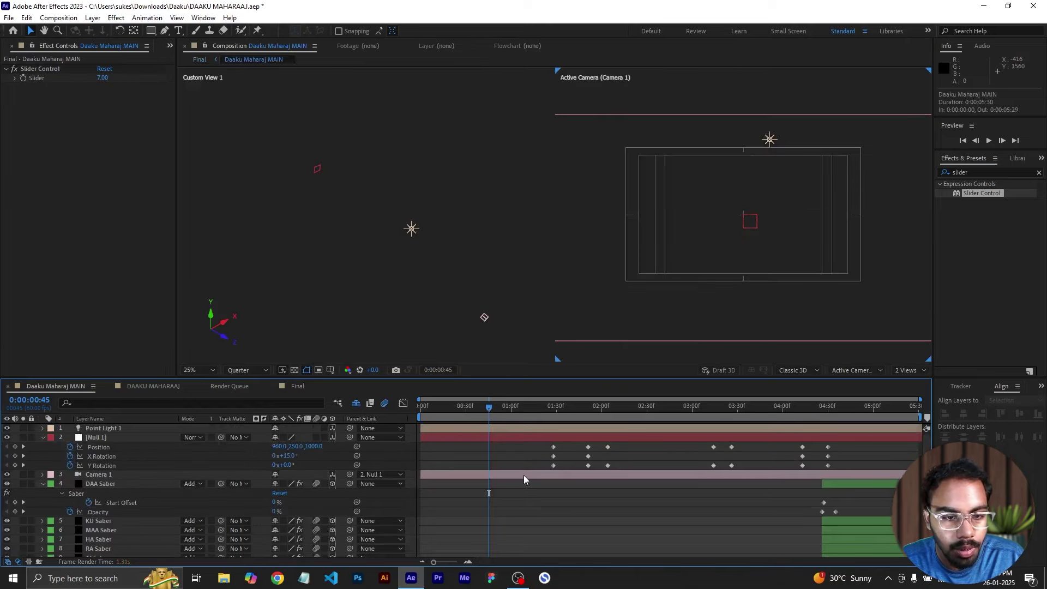
scroll(141, 521, "down", 4)
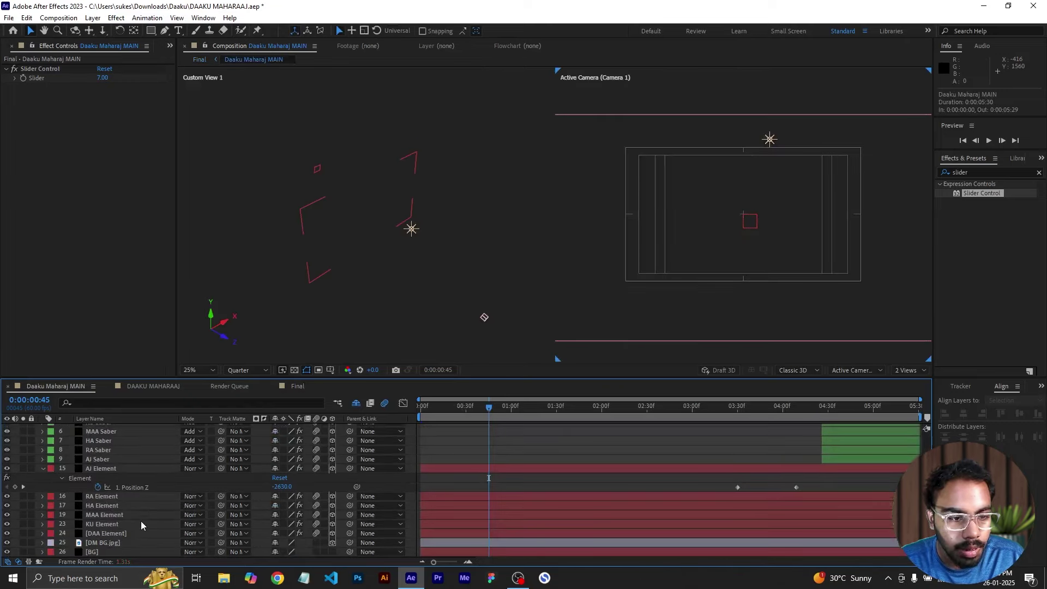
left_click(110, 534)
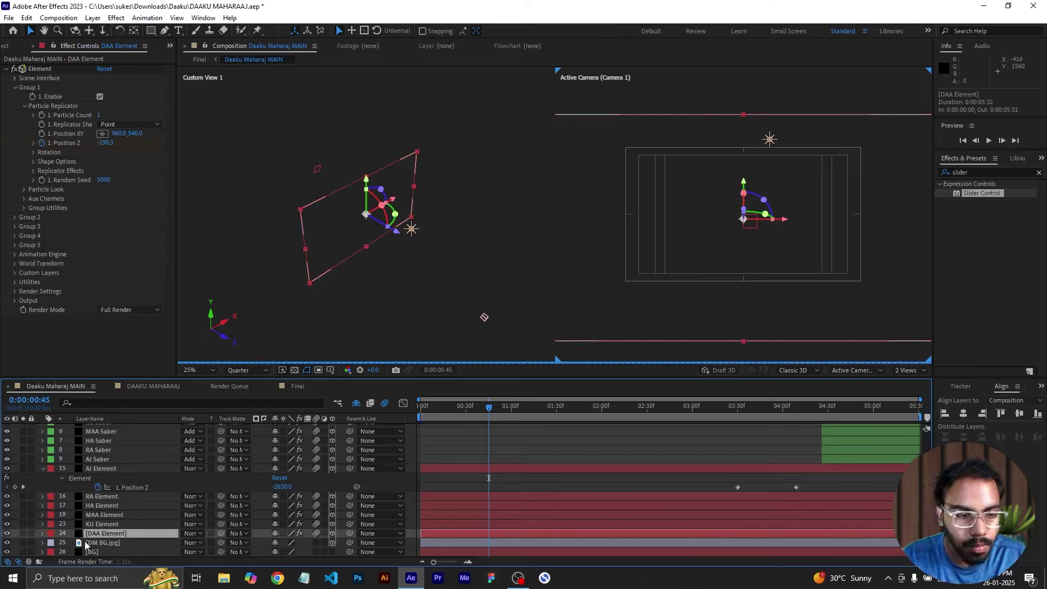
key("u")
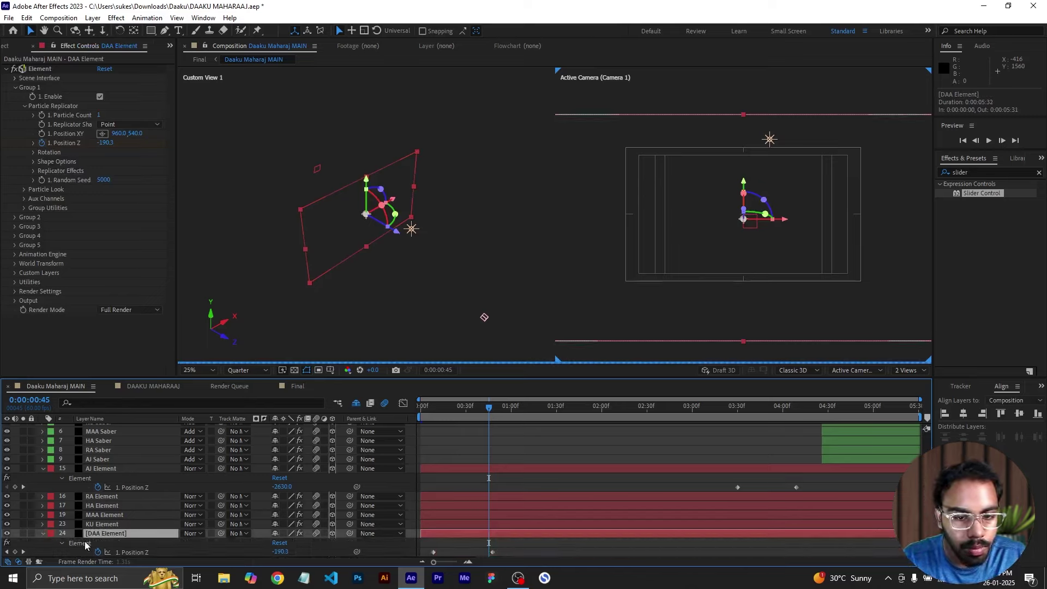
left_click(23, 551)
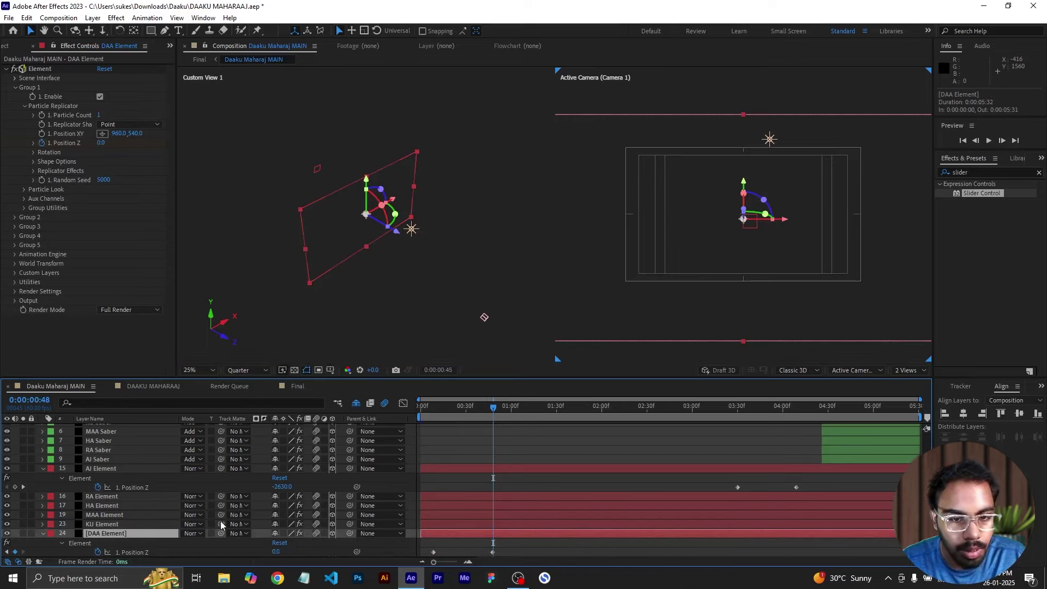
left_click(155, 390)
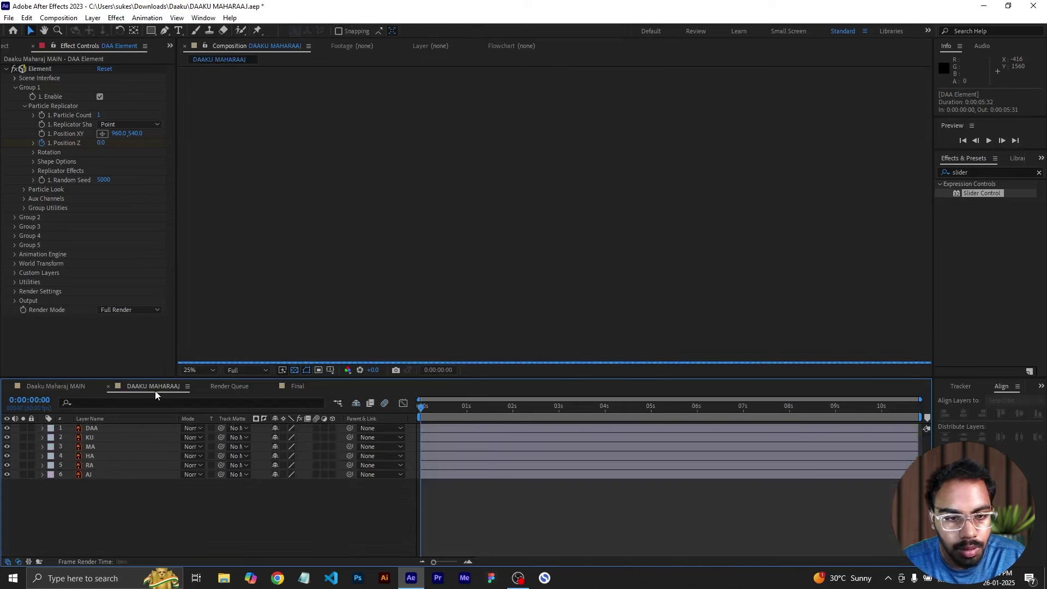
left_click(109, 386)
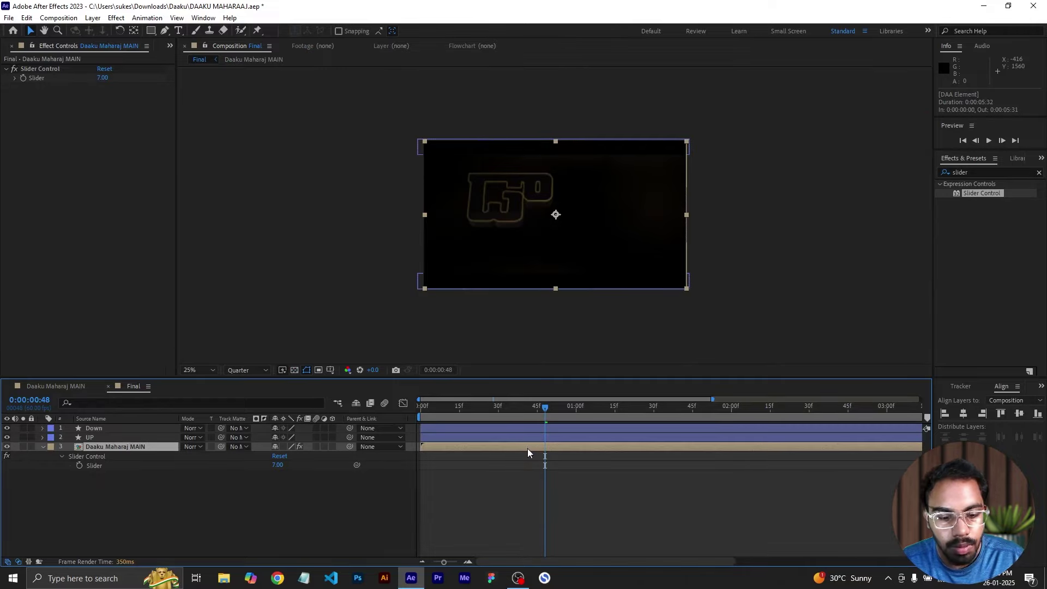
key("ctrl+v")
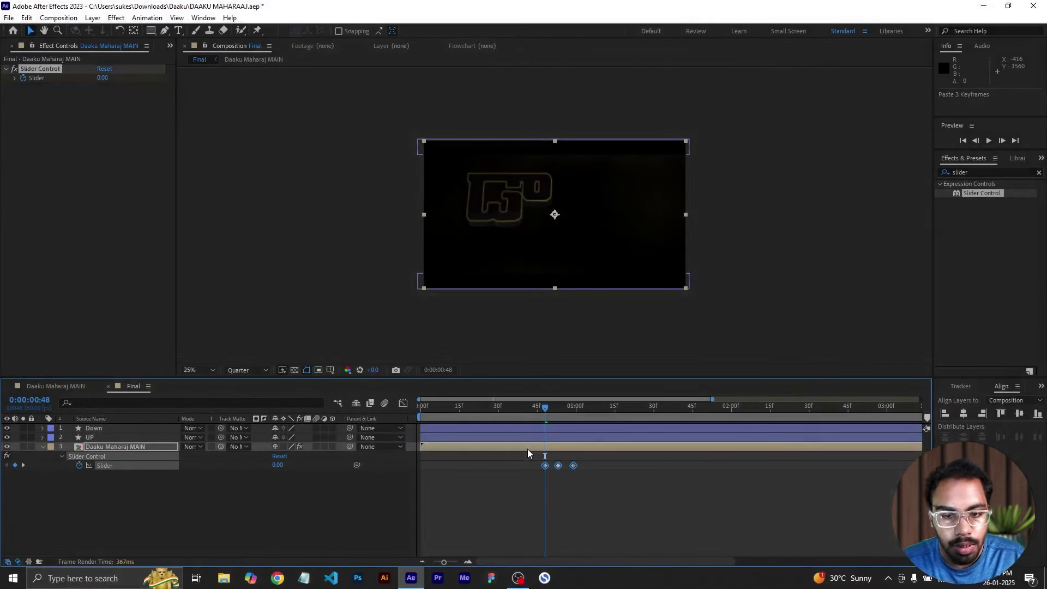
mouse_move(556, 470)
left_mouse_down()
mouse_move(545, 476)
mouse_move(558, 483)
left_mouse_up()
left_click_drag(444, 562, 453, 562)
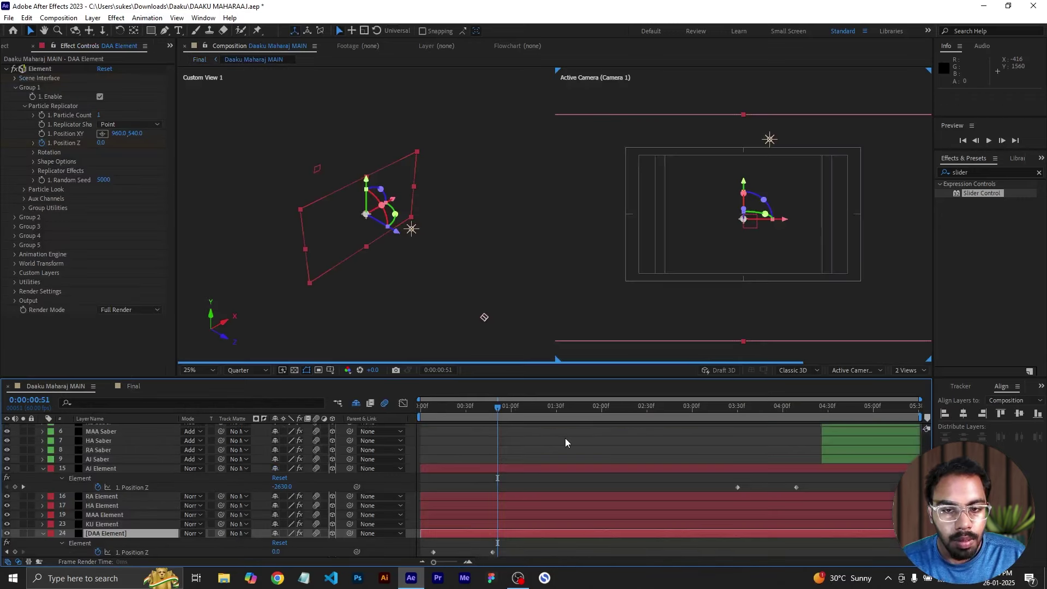
- Locate KU Element's last Position Z keyframe in Daaku Maharaj MAIN and paste the Slider keyframes in Final with the middle one at 0:00:01:30
left_click(539, 440)
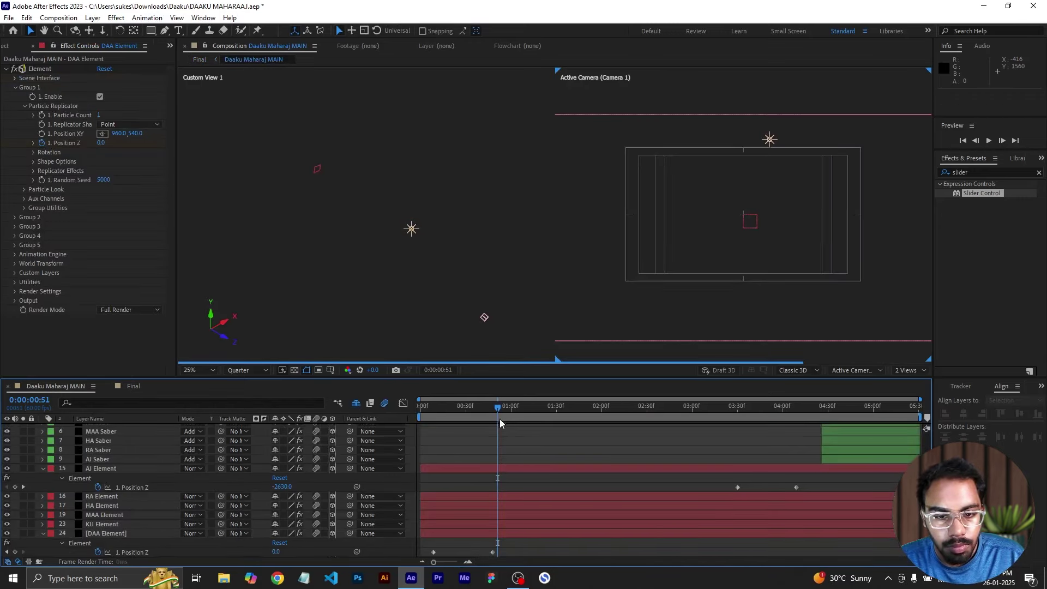
left_click(451, 562)
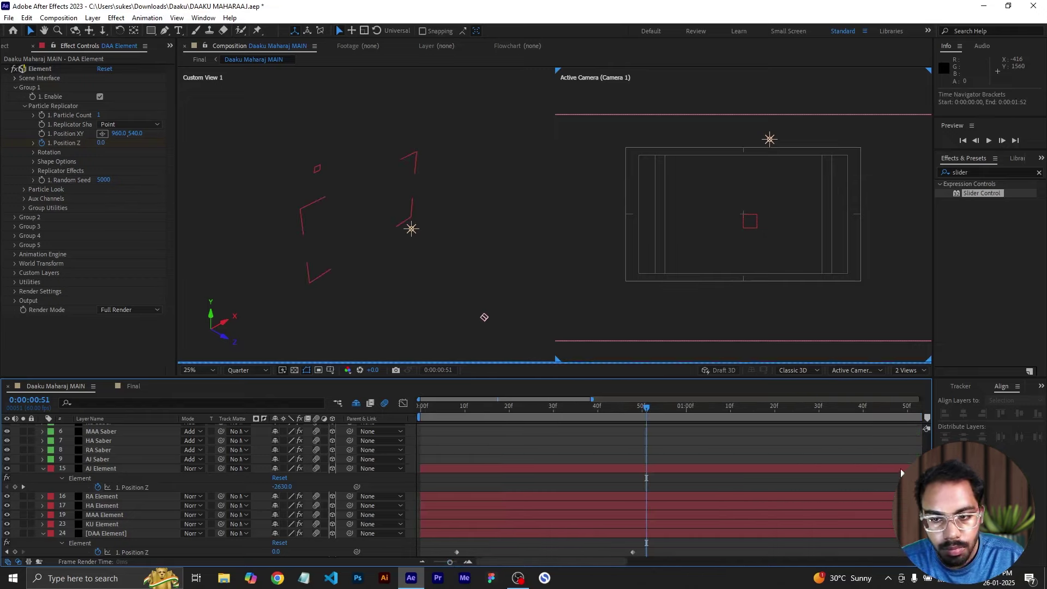
mouse_move(927, 474)
left_mouse_down()
mouse_move(927, 485)
mouse_move(927, 477)
left_mouse_up()
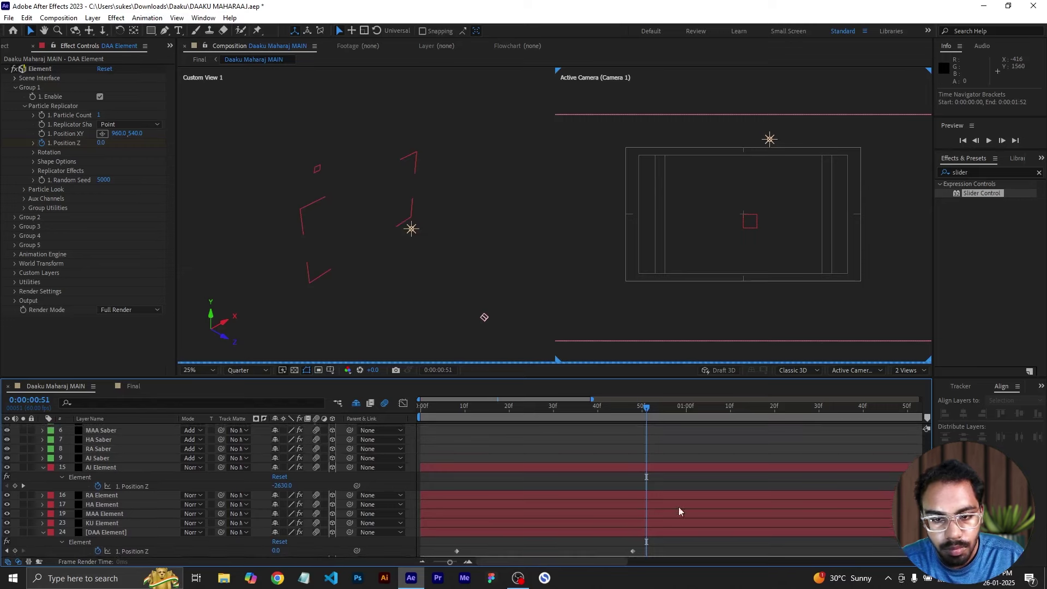
left_click(638, 523)
key("u")
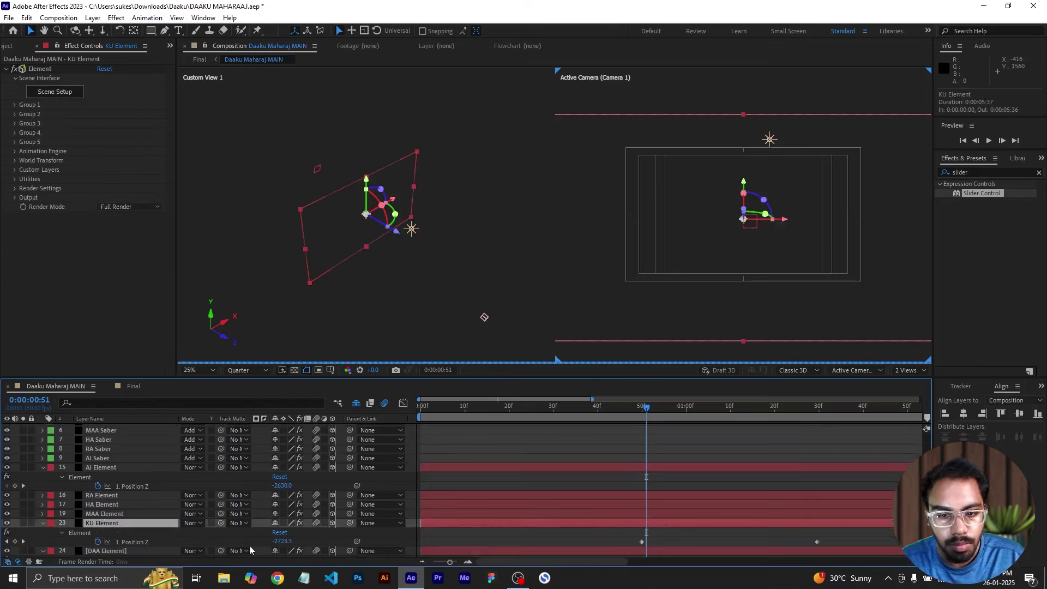
left_click(23, 542)
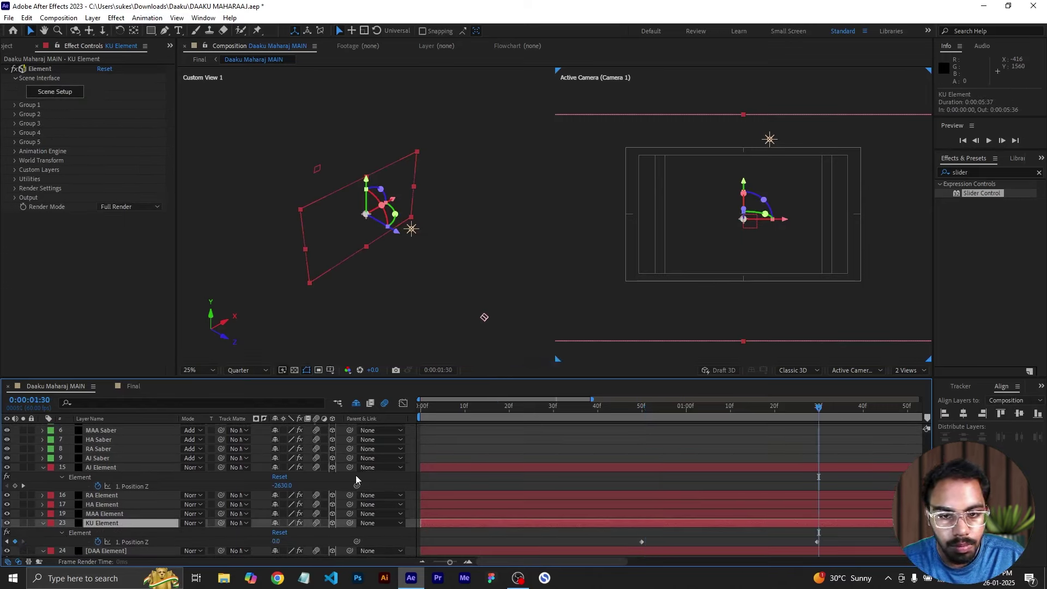
left_click(129, 386)
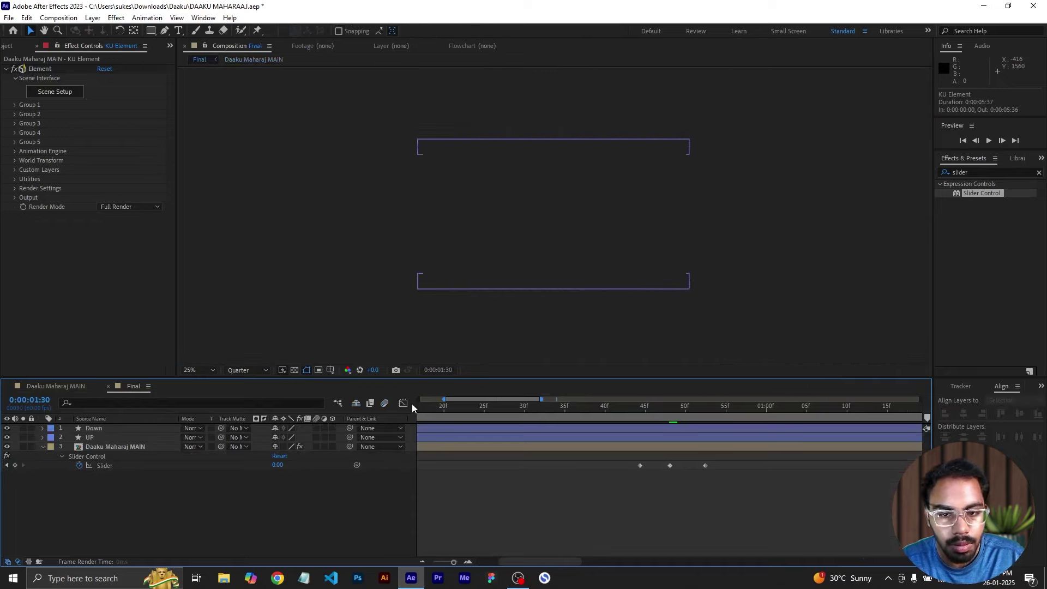
left_click_drag(455, 561, 453, 562)
left_click(695, 448)
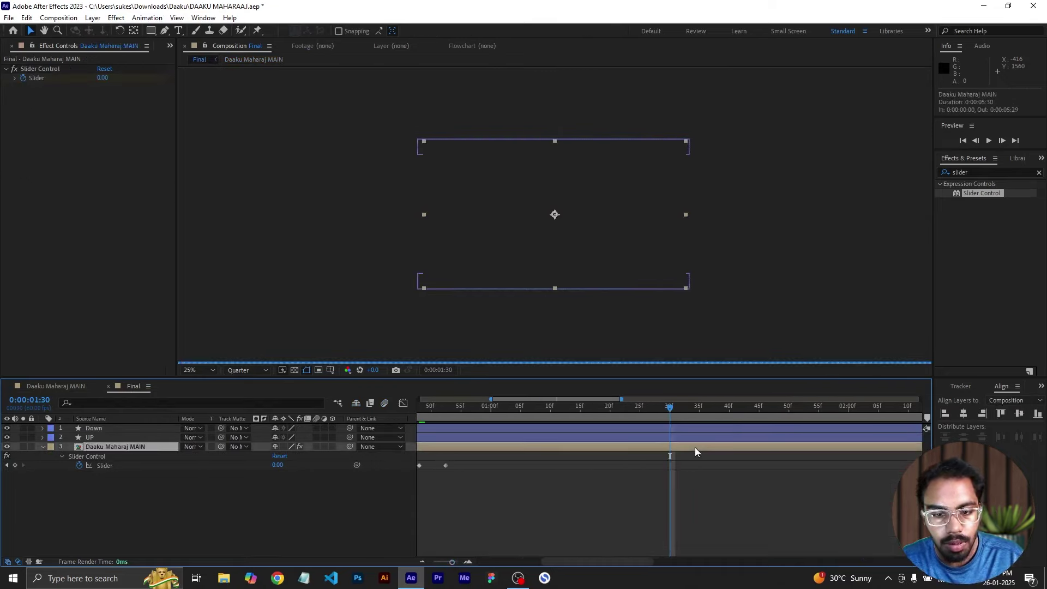
key("ctrl+v")
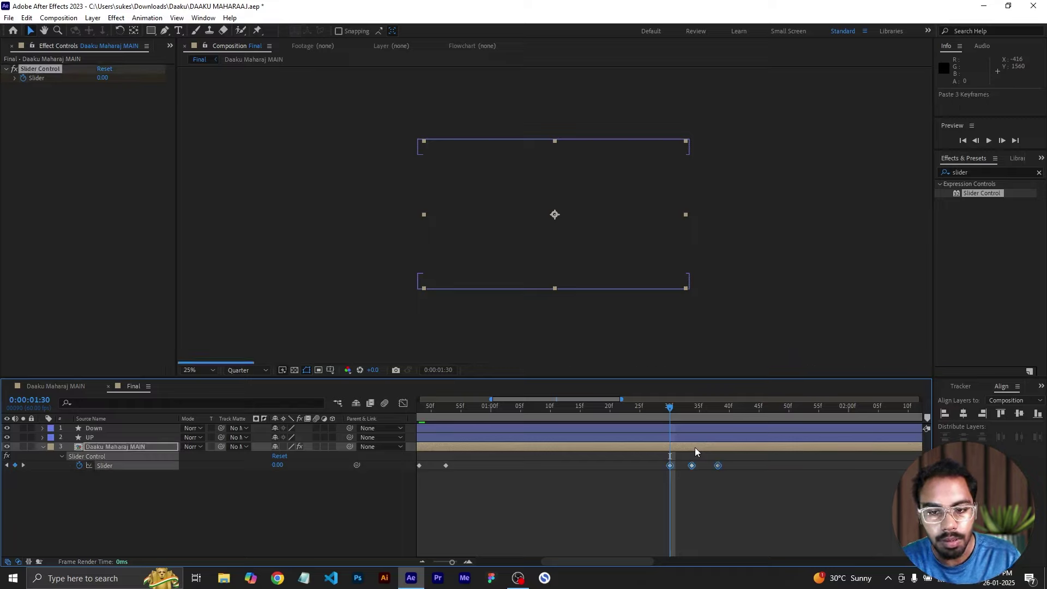
left_click_drag(673, 468, 671, 469)
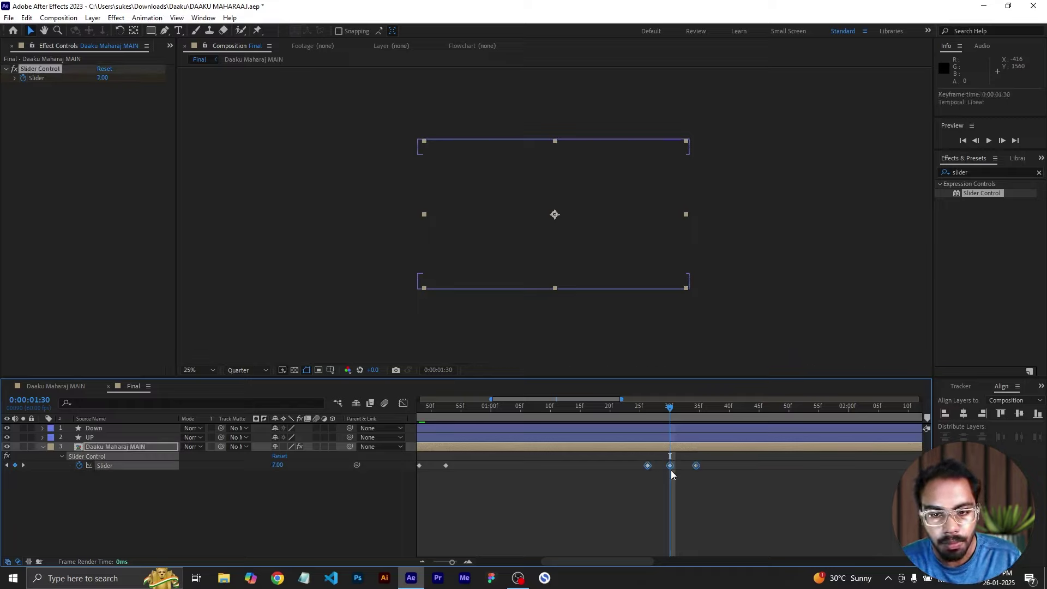
- Locate MAA Element's last Position Z keyframe and paste the Slider keyframes in Final with the middle one at 0:00:02:11
left_click(70, 386)
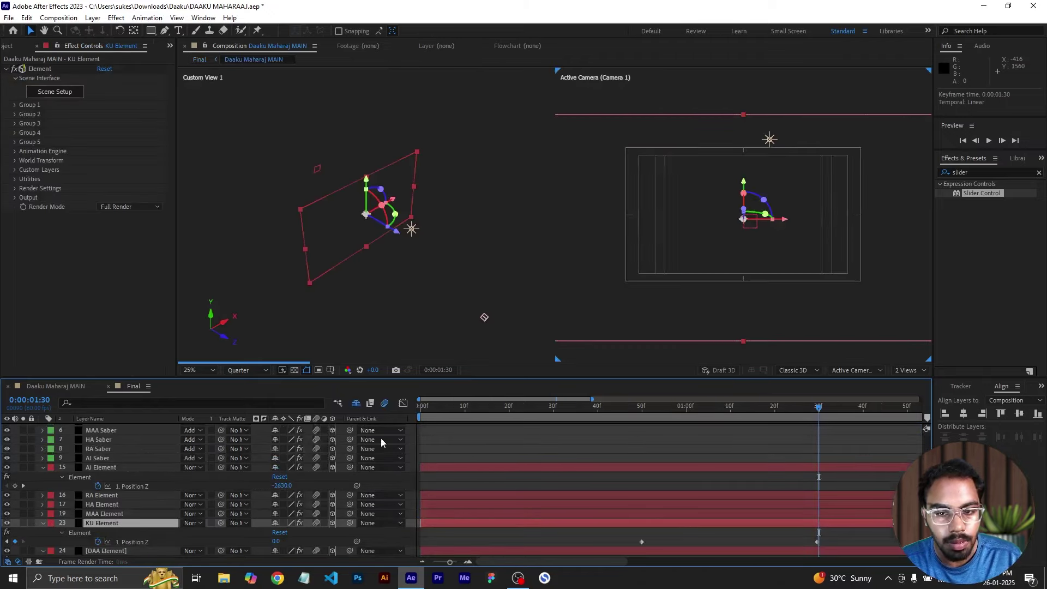
left_click(796, 508)
left_click(795, 512)
key("u")
double_click(23, 532)
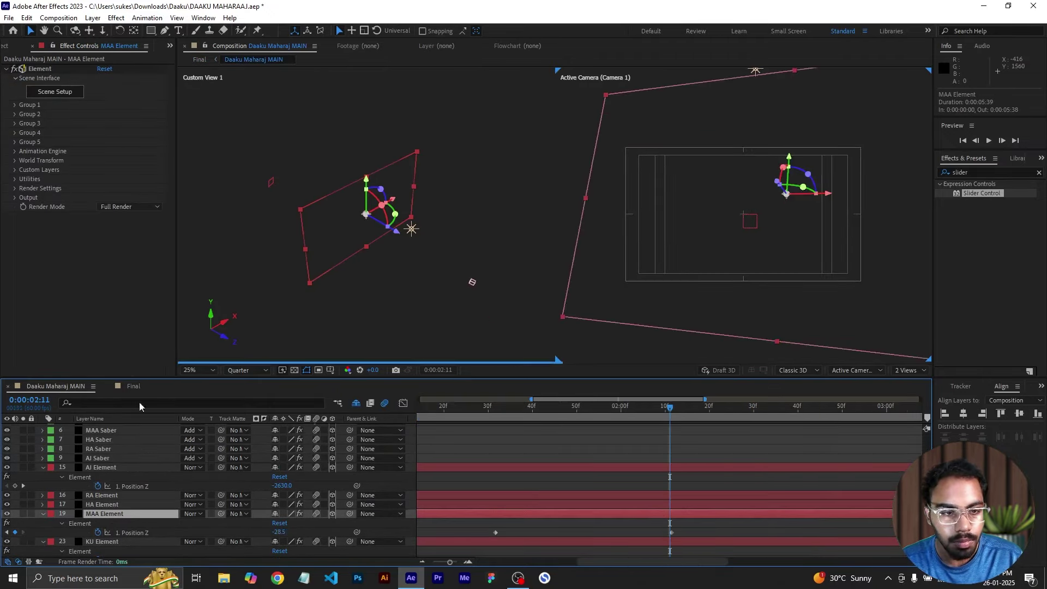
left_click(133, 387)
key("minus")
left_click_drag(687, 466, 670, 471)
left_click(646, 501)
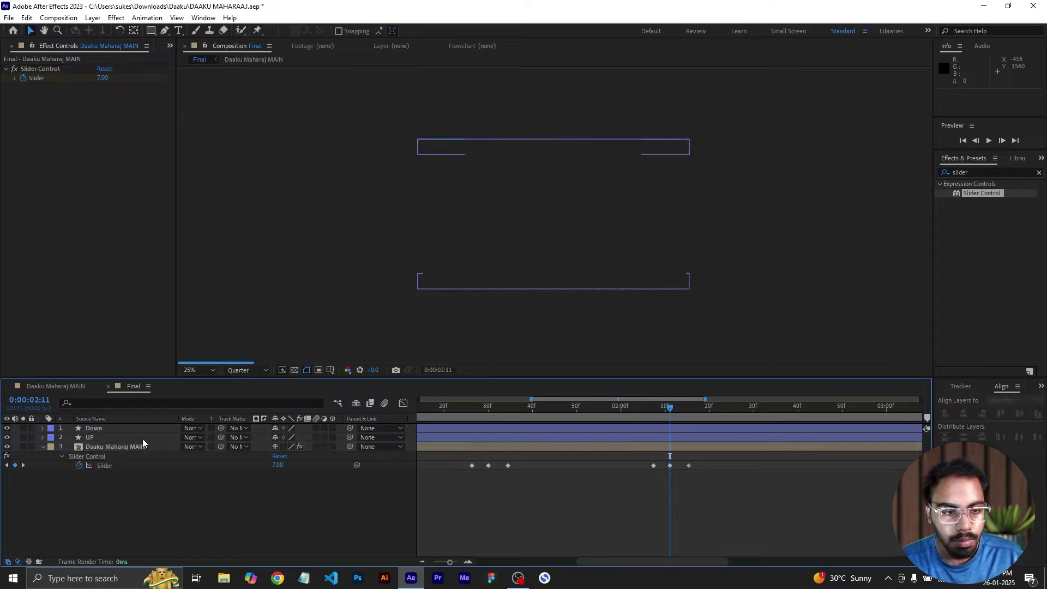
- Locate HA Element's last Position Z keyframe and paste the Slider keyframes in Final with the middle one at 0:00:02:49
left_click(66, 386)
left_click(129, 504)
key("u")
left_click(24, 523)
left_click(133, 386)
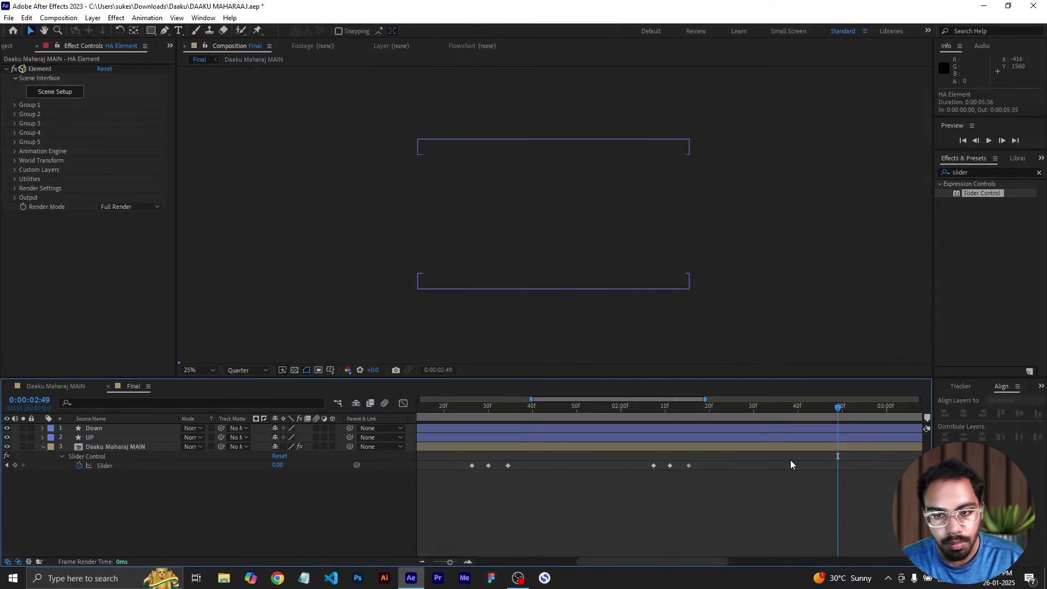
left_click(830, 449)
key("ctrl+v")
left_click_drag(855, 466, 838, 468)
- Go to RA Element's last Position Z keyframe at 0:00:03:33, copy it and paste it onto the Slider in Final
left_click(66, 387)
left_click(128, 495)
key("u")
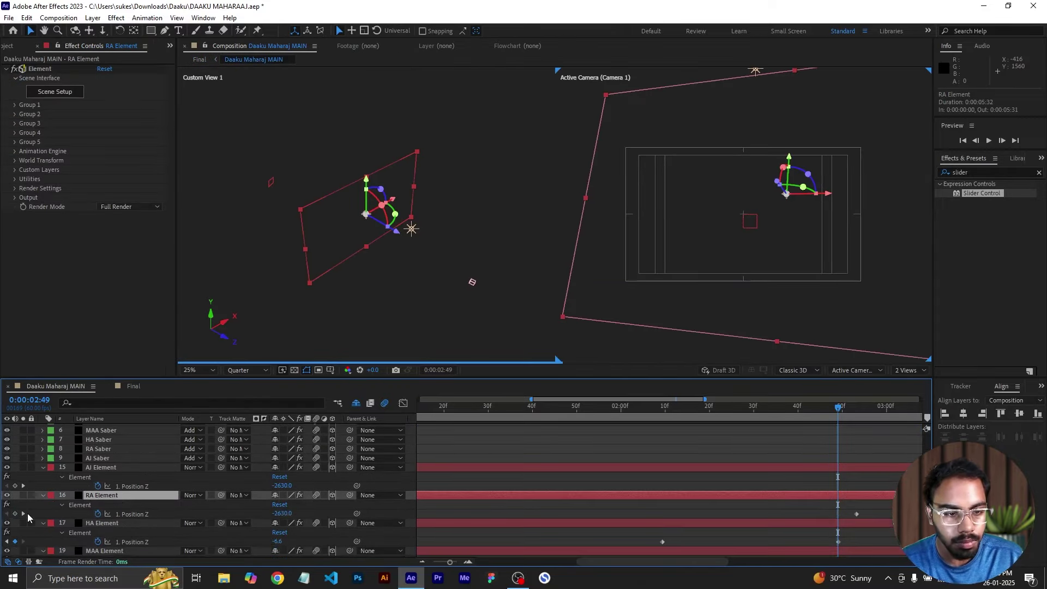
double_click(24, 513)
left_click(669, 514)
key("ctrl+c")
left_click(133, 386)
key("ctrl+v")
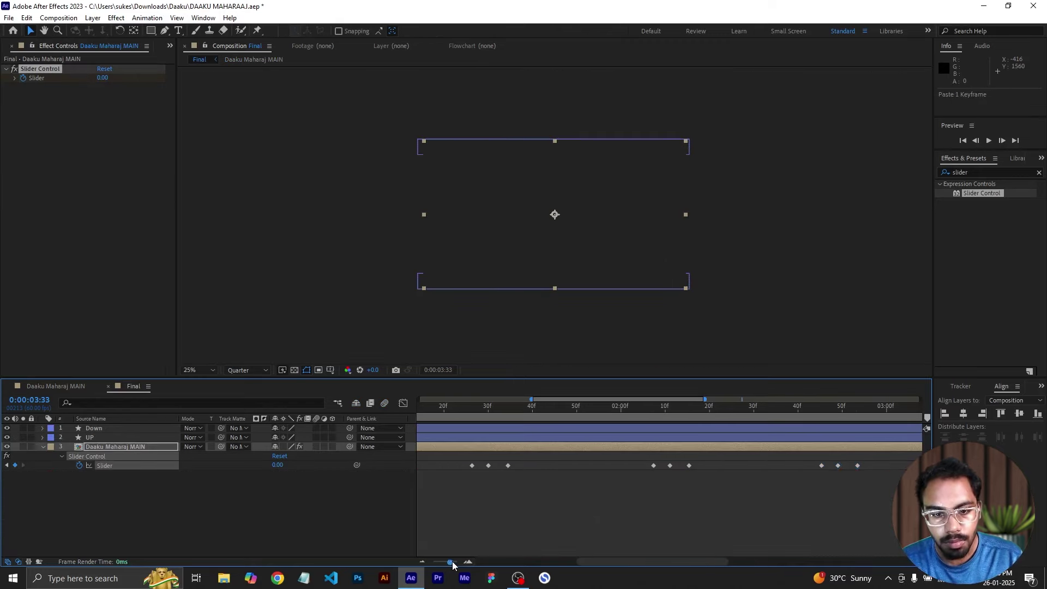
- Copy the three Slider keyframes around 0:00:02:49 and paste them with the middle one at 0:00:03:33
left_click_drag(450, 562, 446, 564)
left_click_drag(571, 468, 512, 483)
key("ctrl+c")
key("ctrl+v")
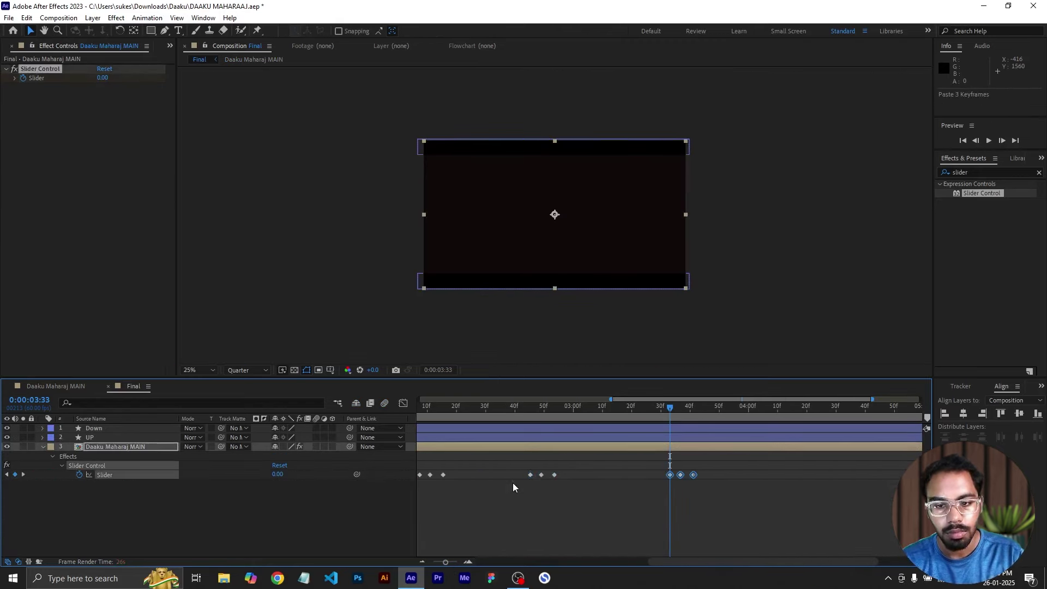
left_click_drag(681, 476, 671, 476)
- Locate AJ Element's last Position Z keyframe and paste the Slider keyframes in Final with the middle one at 0:00:04:09
left_click(76, 386)
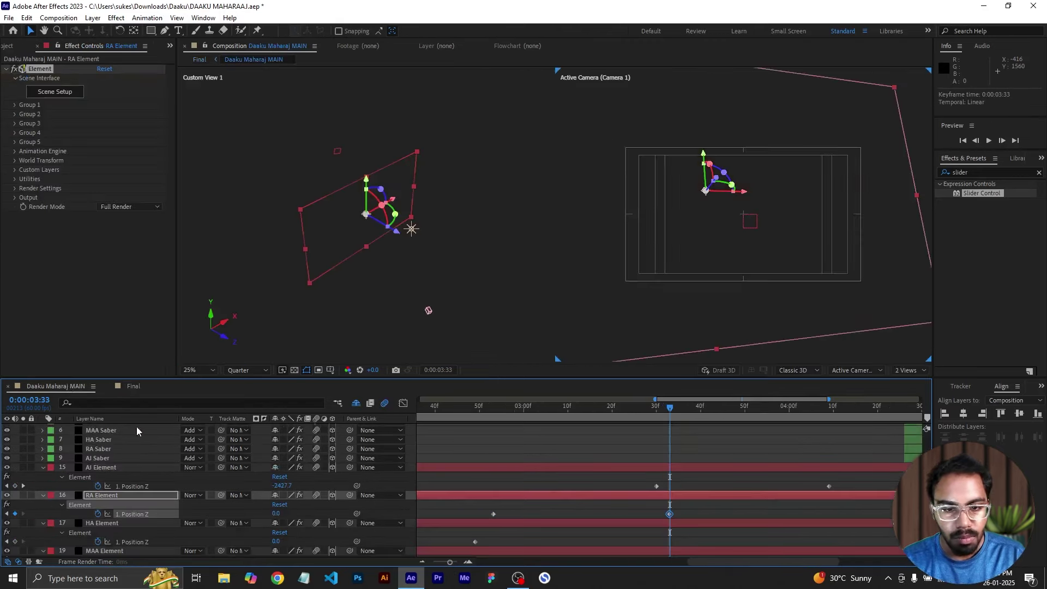
left_click(23, 485)
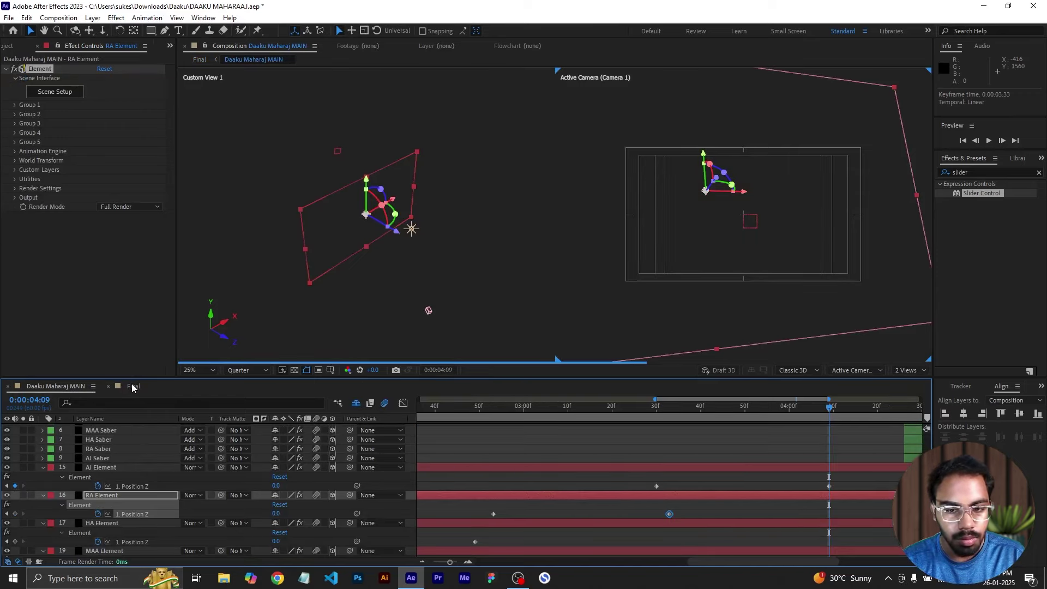
left_click(132, 386)
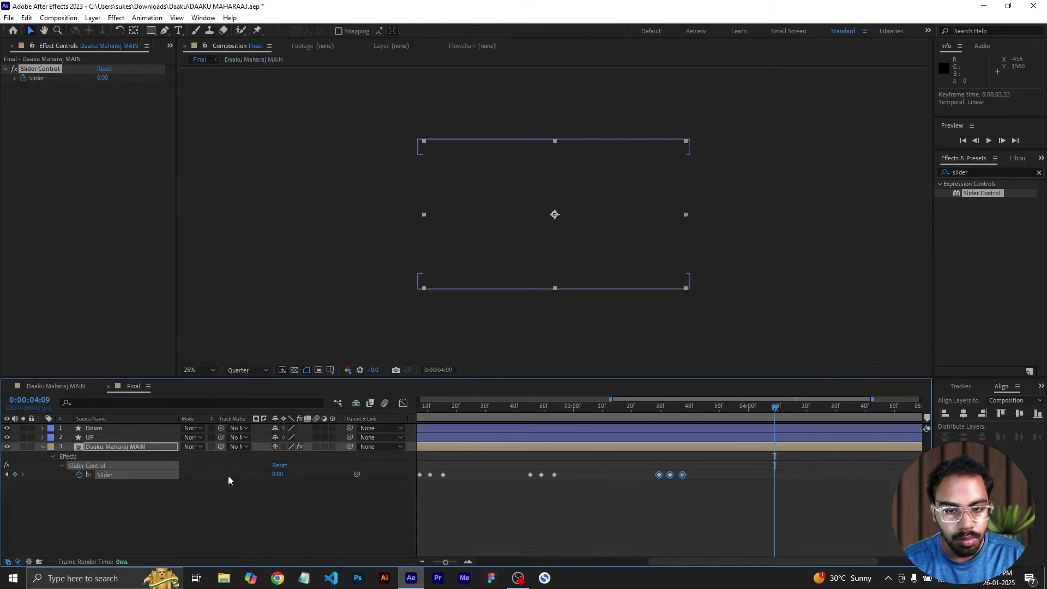
left_click(768, 447)
key("ctrl+v")
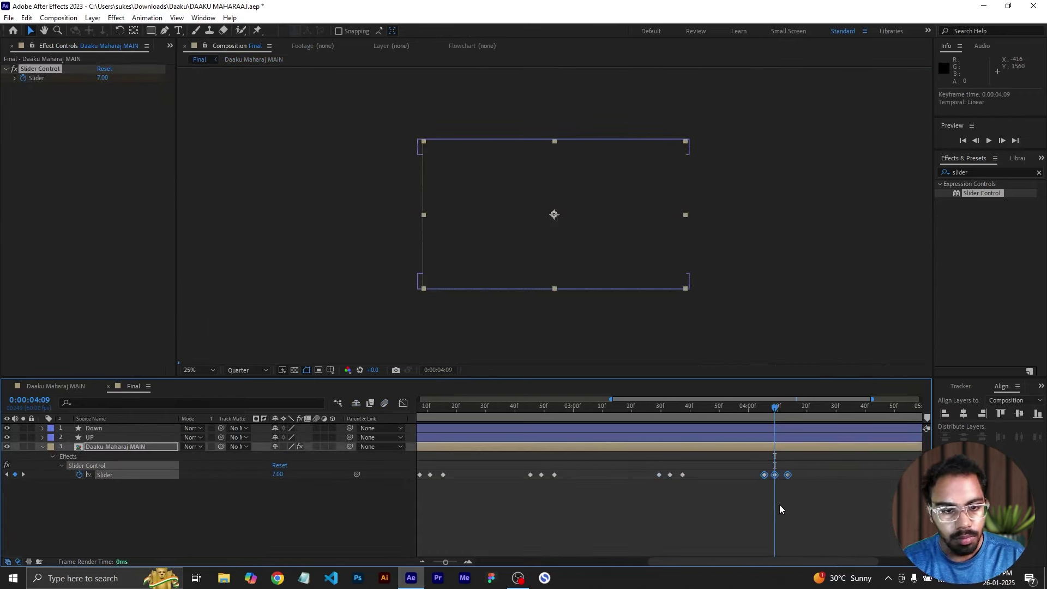
left_click(774, 500)
- Preview the Final composition from the beginning to check the shake on each letter's landing
left_click_drag(444, 562, 434, 561)
left_click_drag(472, 408, 388, 429)
key("space")
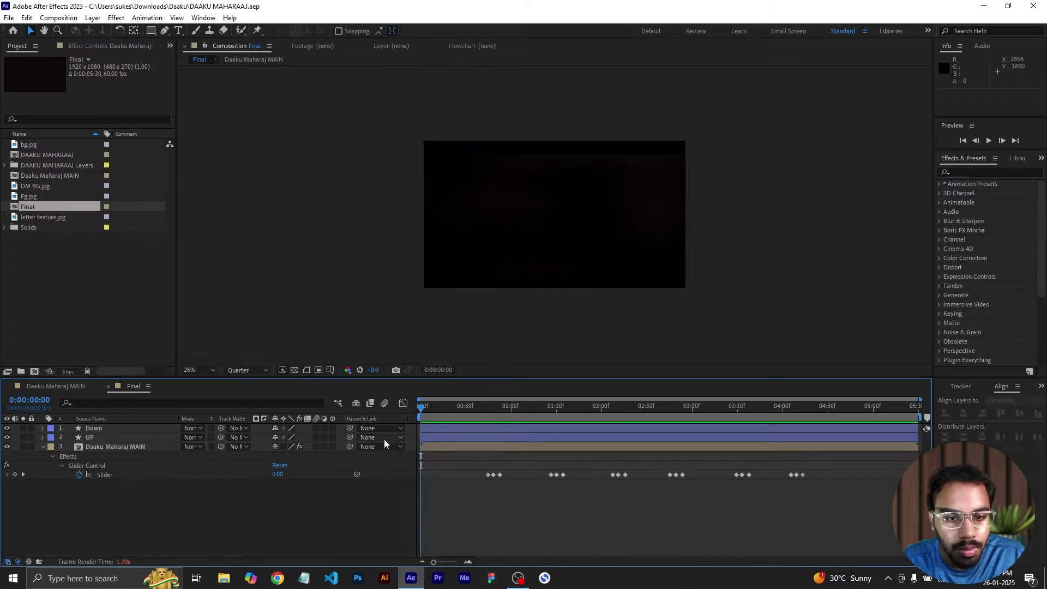
key("space")
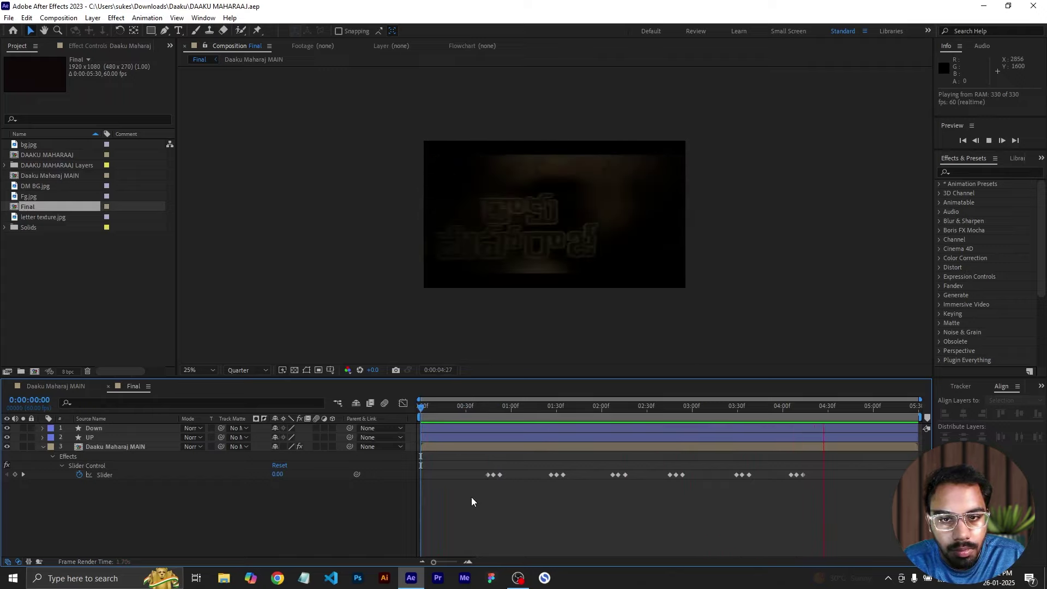
key("space")
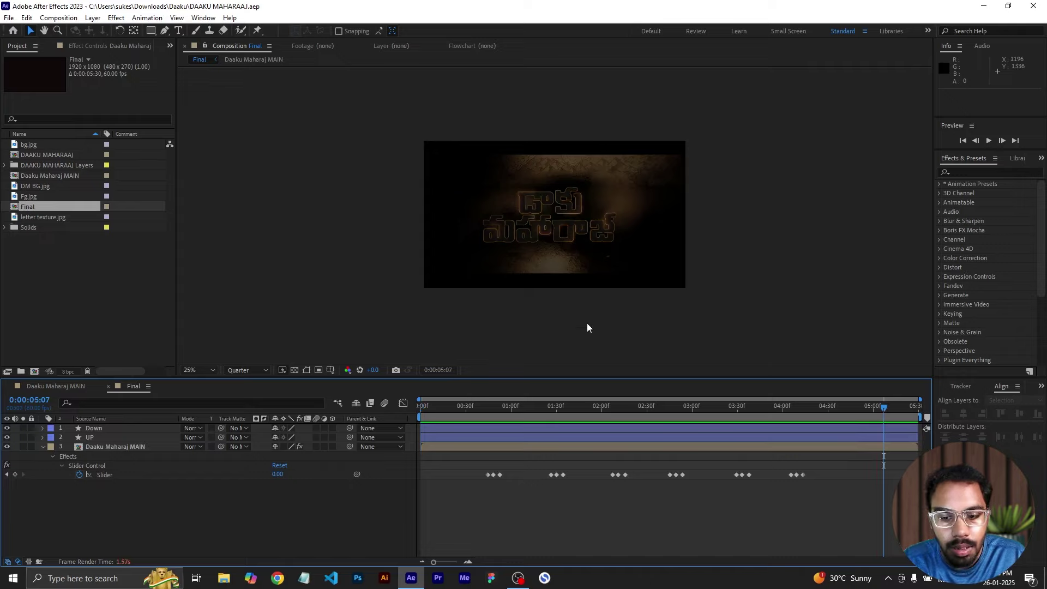
scroll(587, 323, "up", 2)
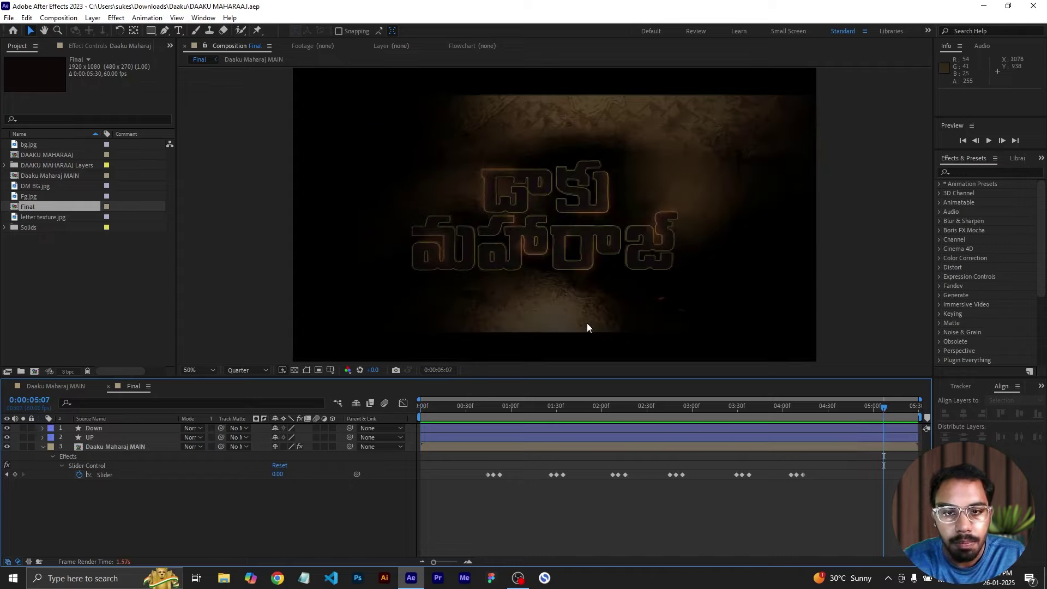
- Set the Slider keyframe at 0:00:00:48 to 15 for a stronger first shake
left_click(493, 413)
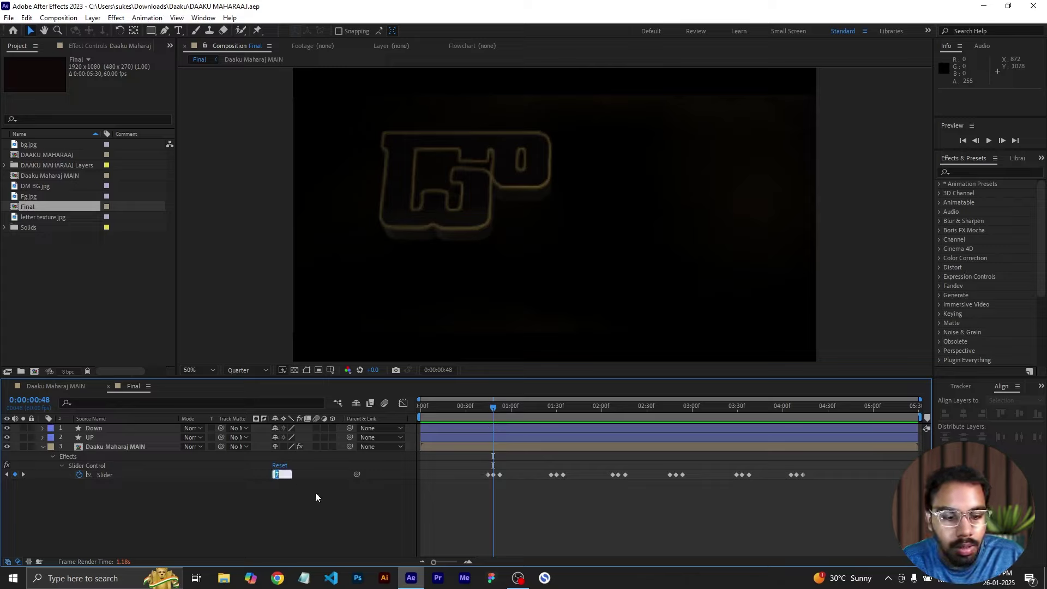
type("15")
key("Return")
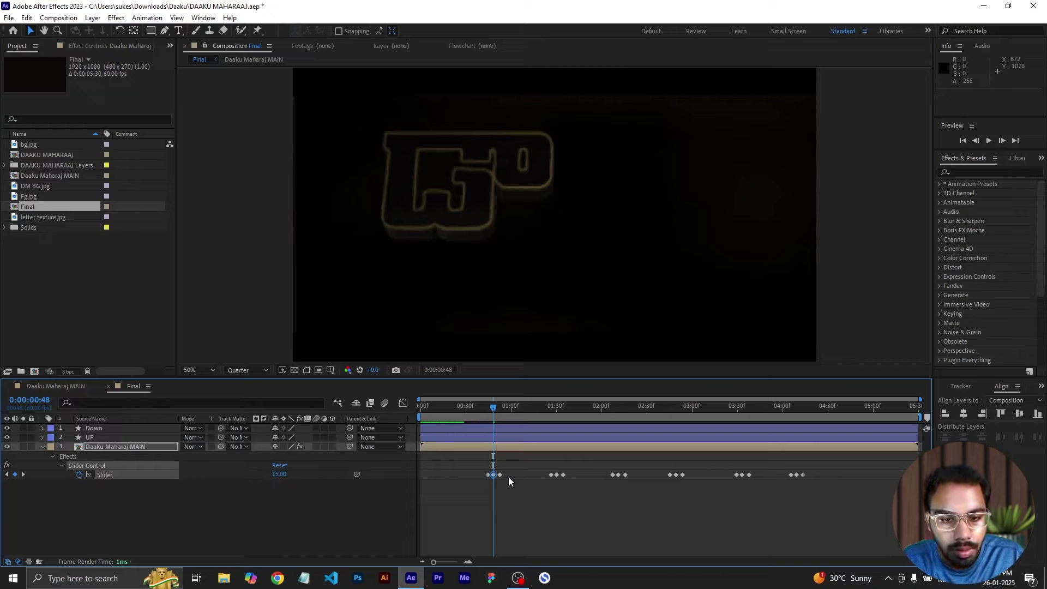
- Set the middle Slider keyframe of the second, third and fourth shakes, from 0:00:01:30 to 0:00:02:49, to 15
left_click(23, 474)
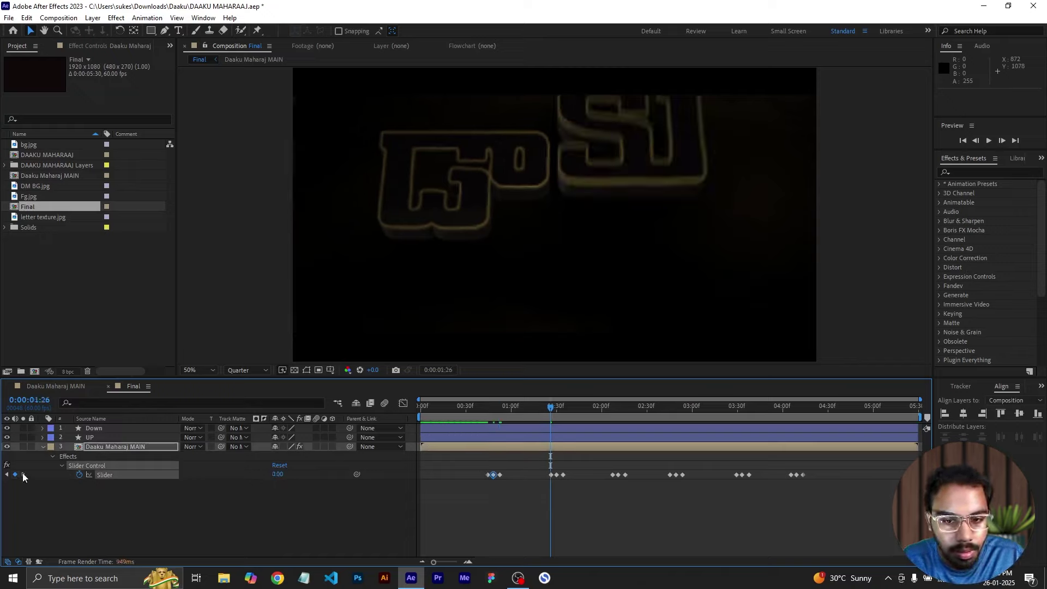
left_click(279, 474)
key("Return")
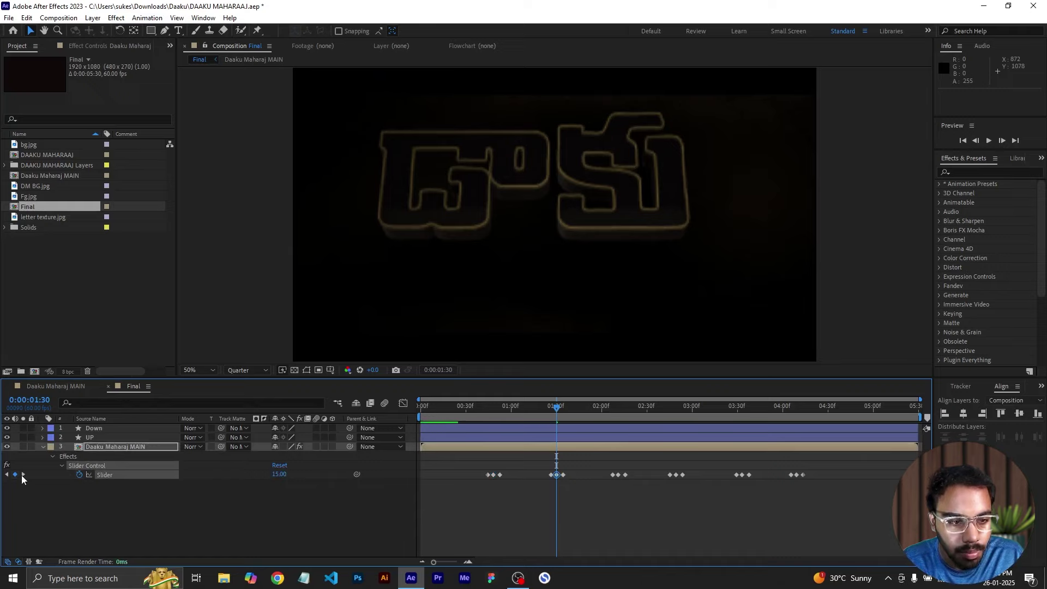
left_click(22, 474)
key("k")
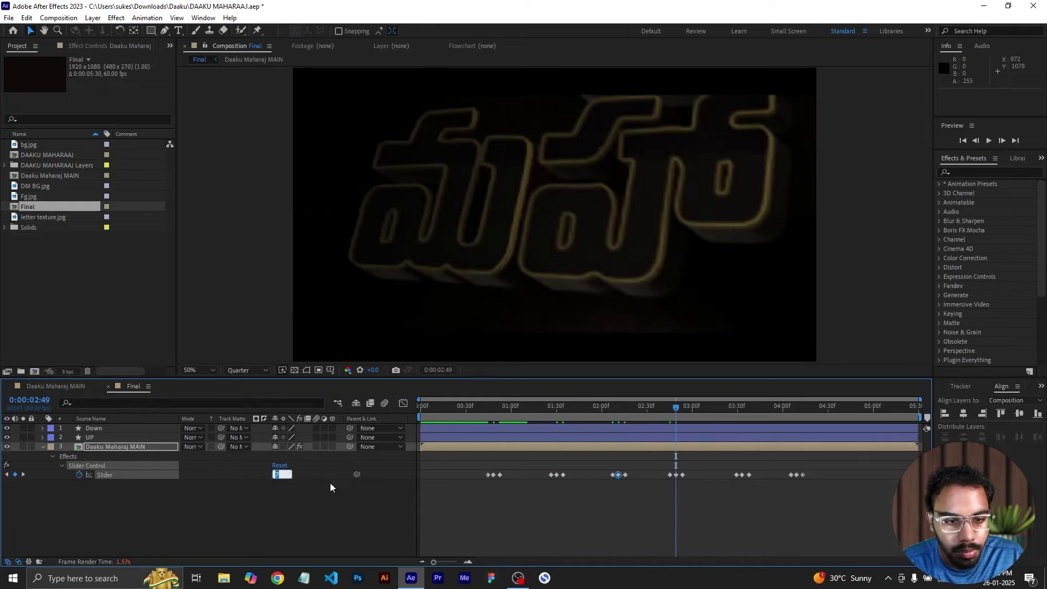
key("Return")
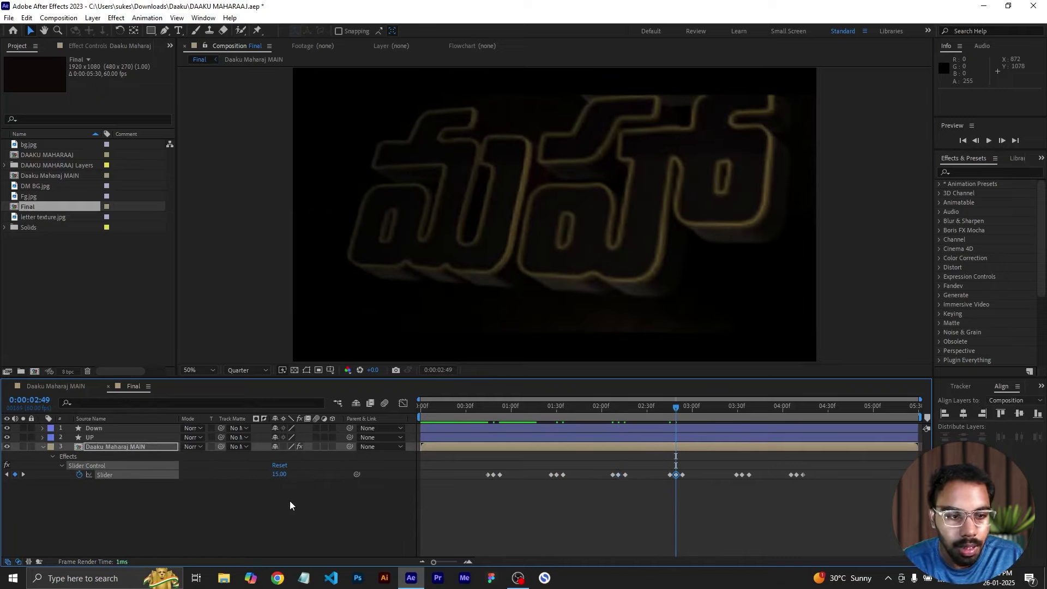
- Set the middle Slider keyframes of the last two shakes, at 0:00:03:33 and 0:00:04:09, to 15
left_click(23, 474)
left_click(23, 474)
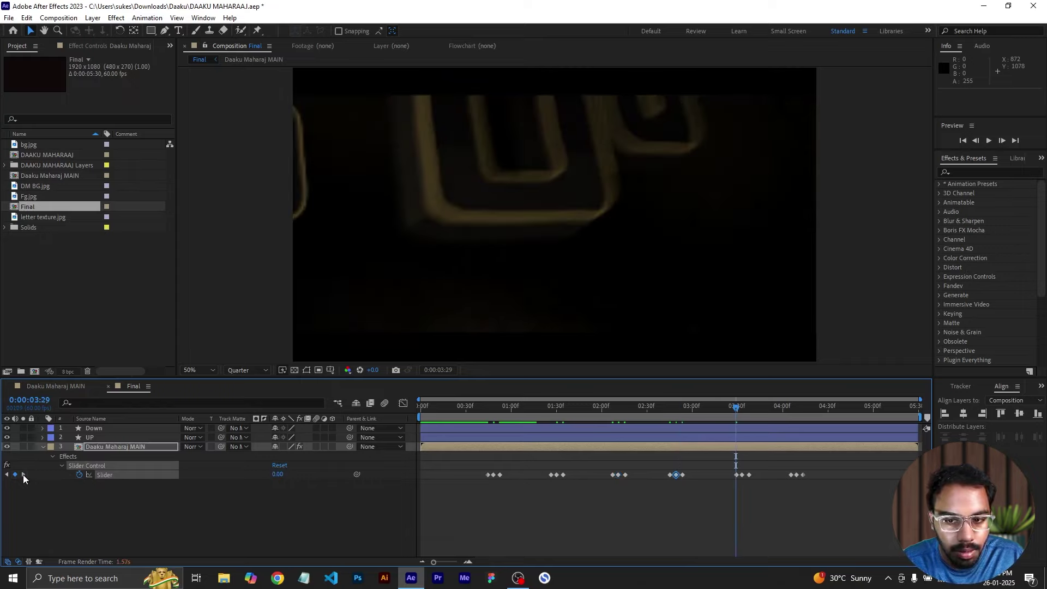
left_click(23, 474)
left_click(279, 476)
type("1")
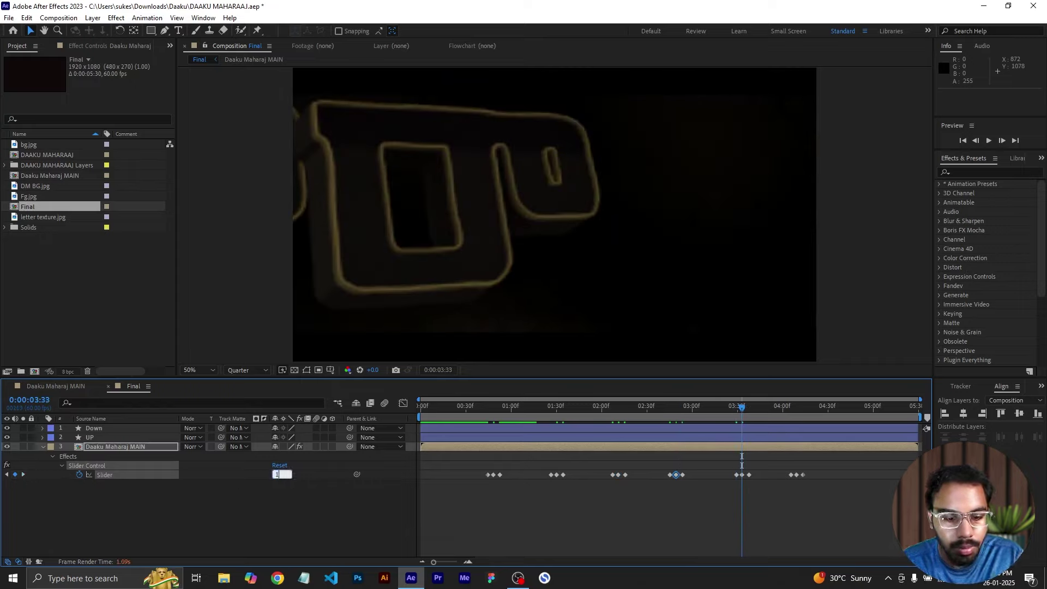
type("5")
key("Return")
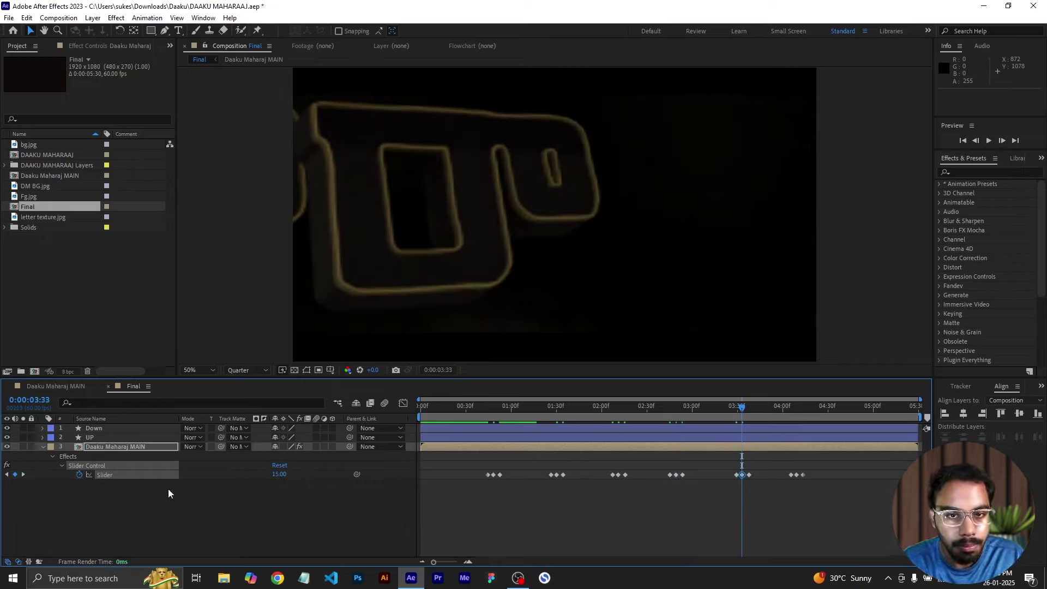
left_click(23, 474)
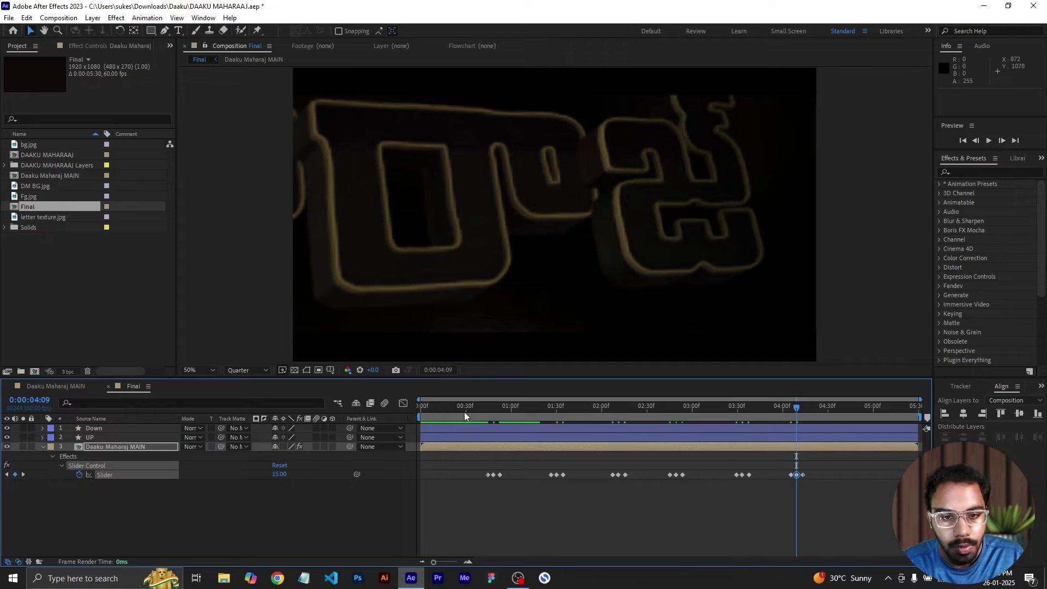
- Play the Final composition twice from the beginning to check the strengthened shakes on every letter's landing
left_click_drag(463, 409, 387, 429)
key("space")
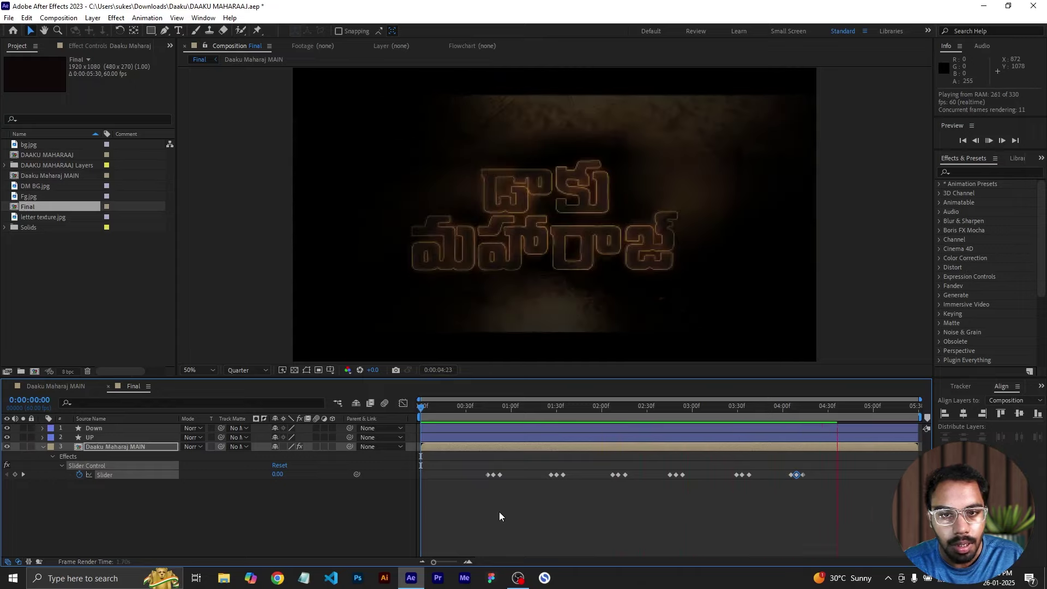
key("space")
left_click(431, 410)
left_click_drag(430, 411, 402, 414)
key("space")
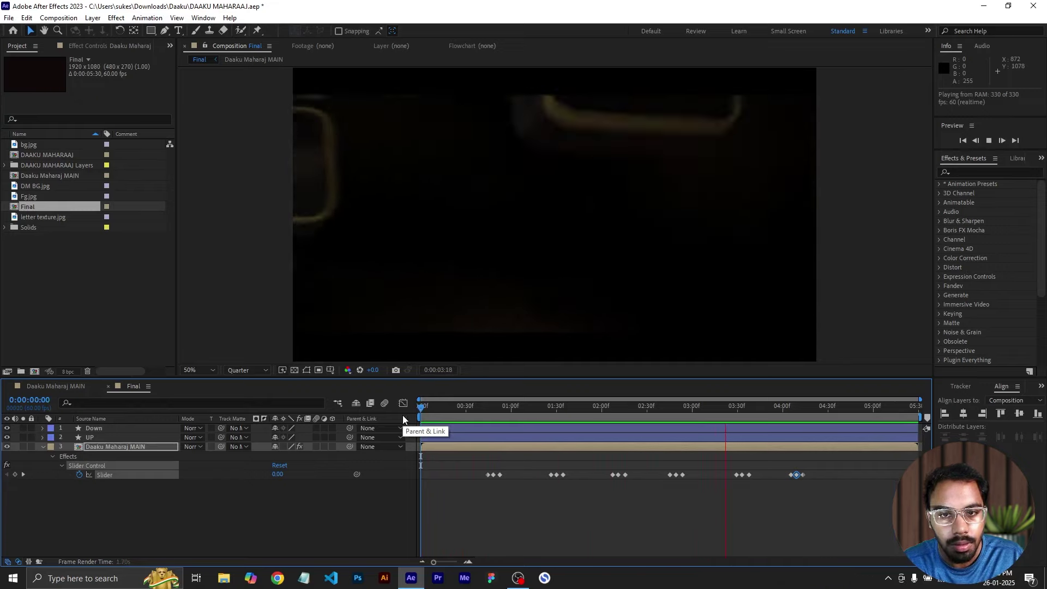
key("space")
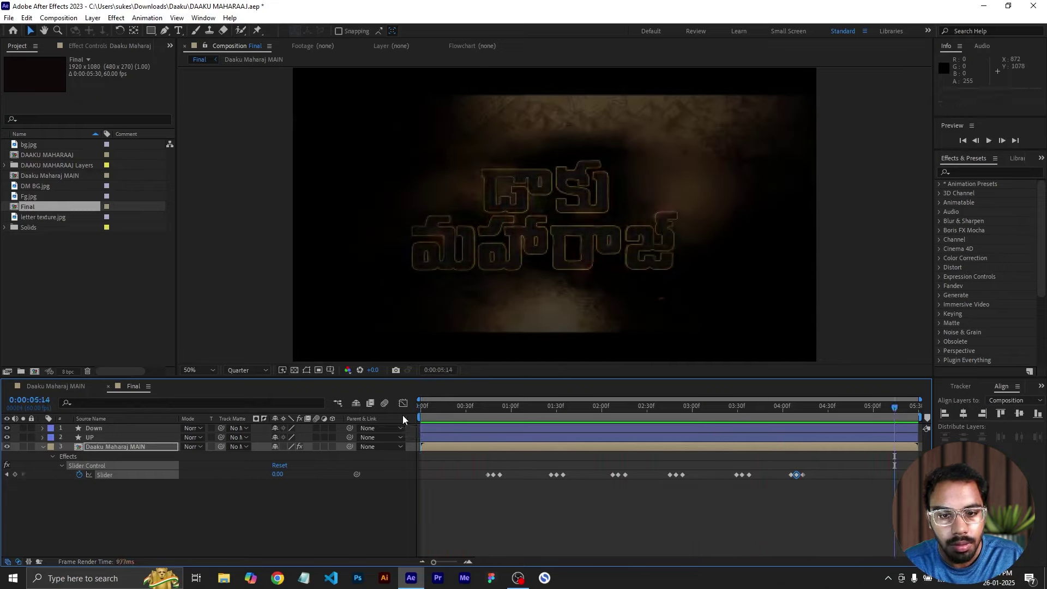
- Inspect the first shake at 0:00:00:48, clear the selection and scrub Final from the start to about 0:00:04:28
left_click_drag(483, 415, 493, 416)
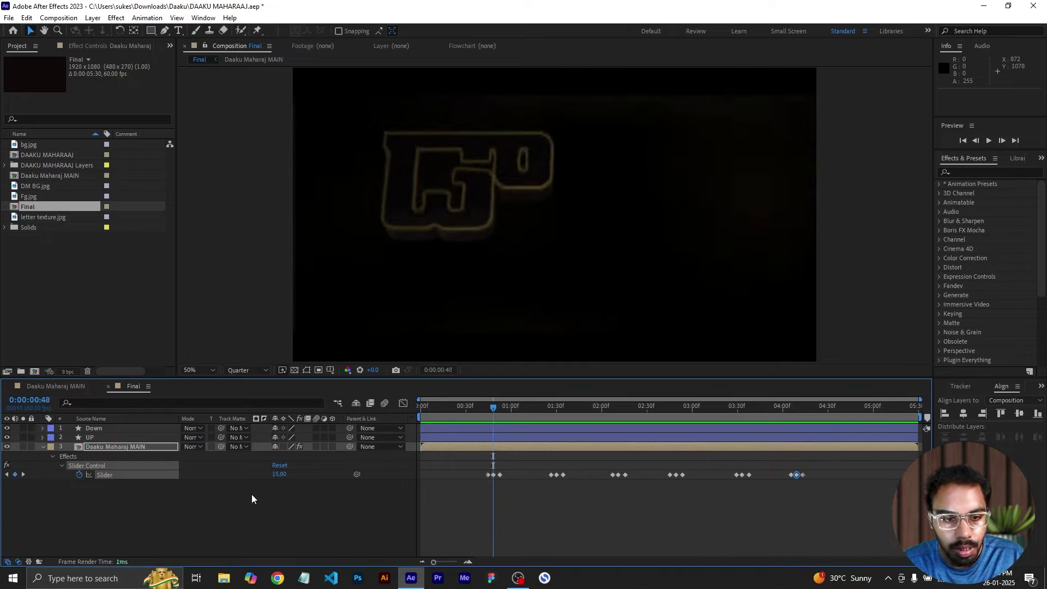
left_click(541, 500)
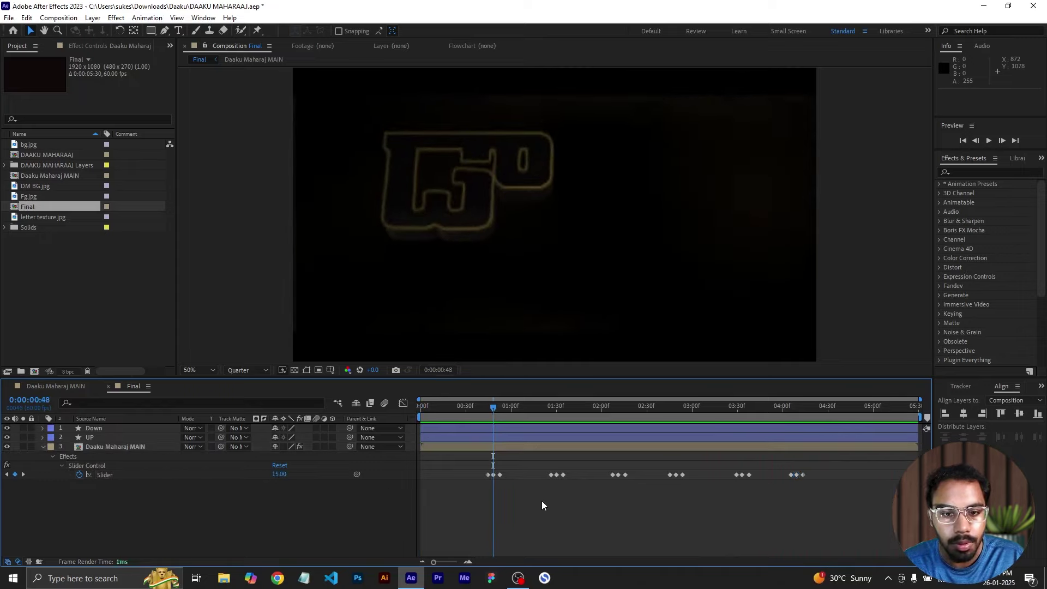
left_click_drag(420, 412, 832, 460)
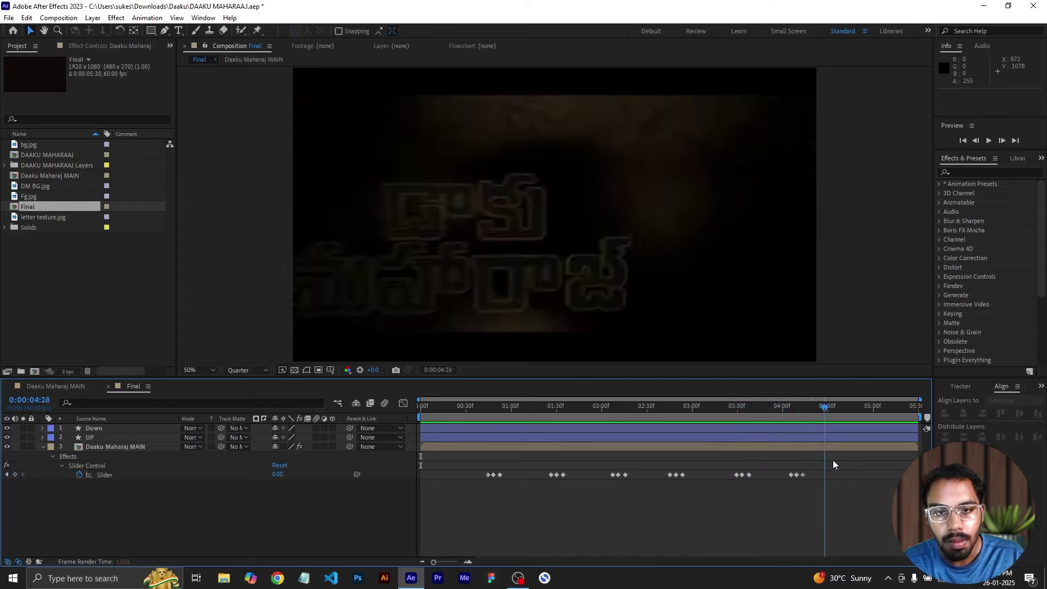